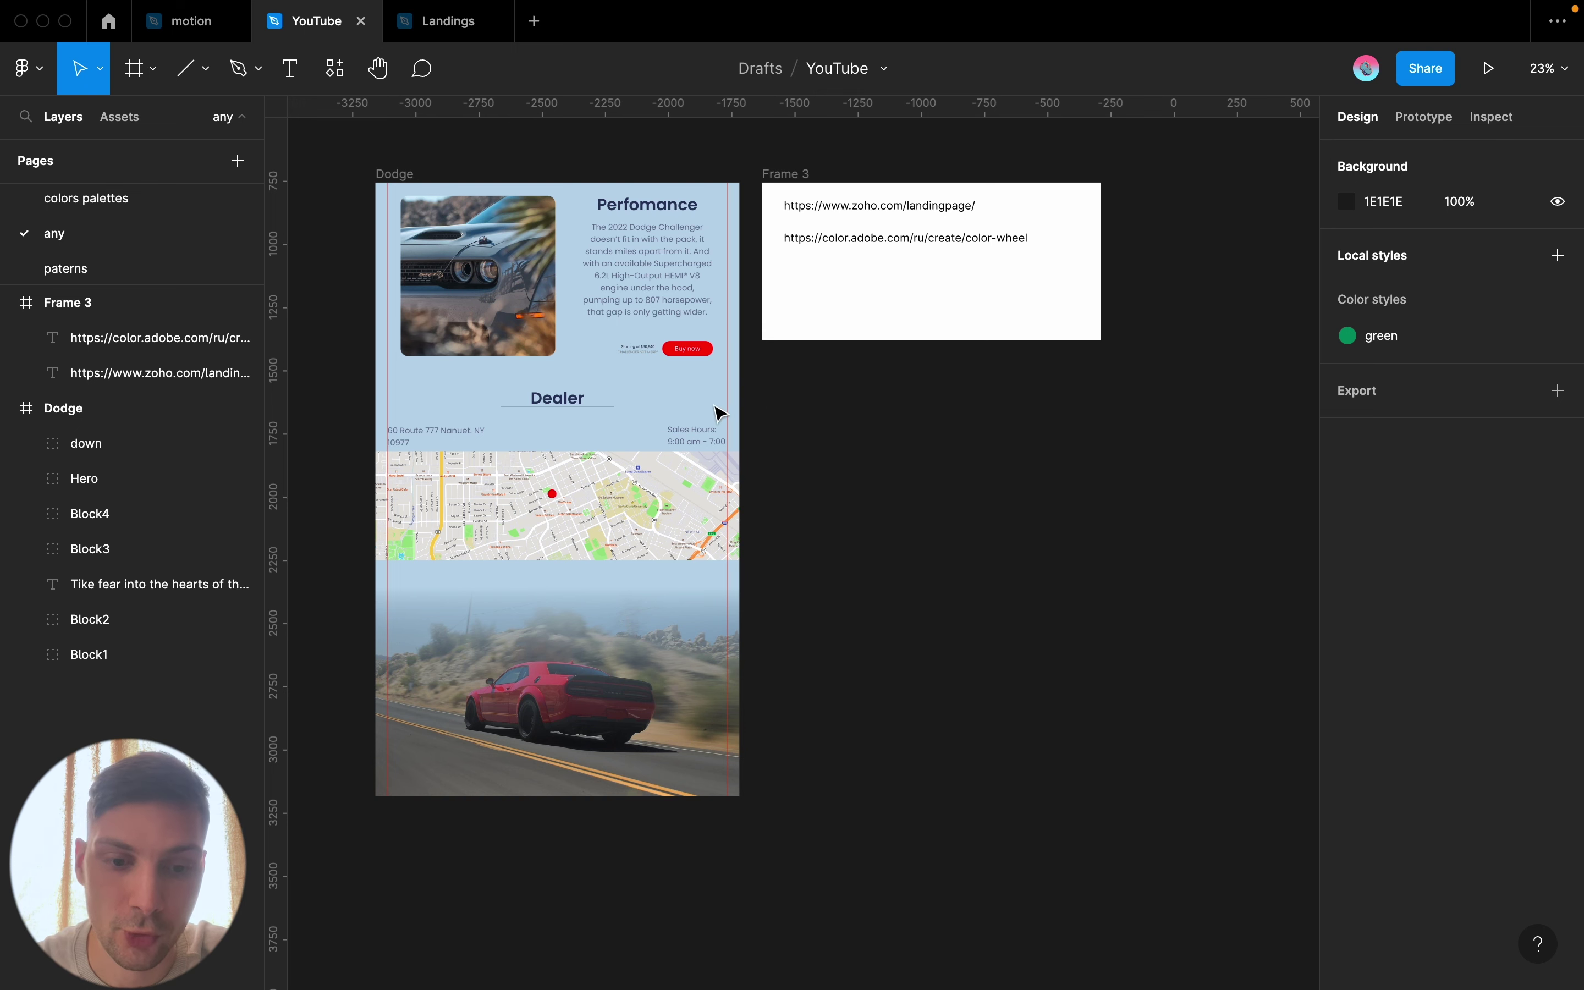
Select the Dodge page's 'down' group with the dealer details, map and car photo
scroll(799, 424, "down", 2)
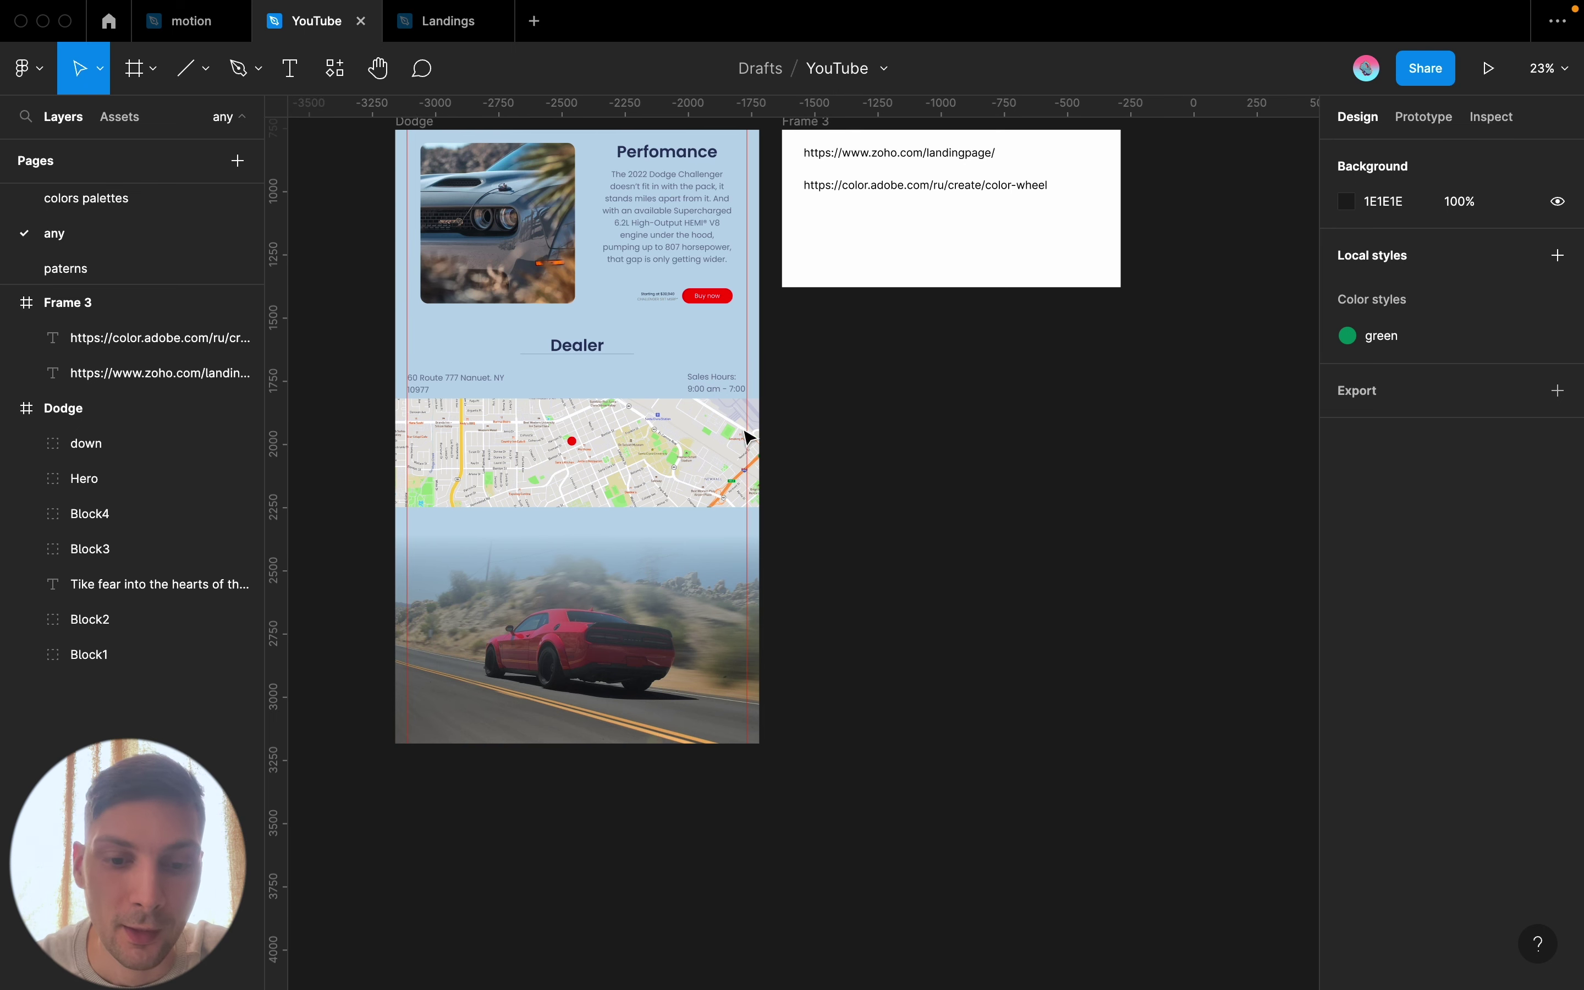
left_click(749, 437)
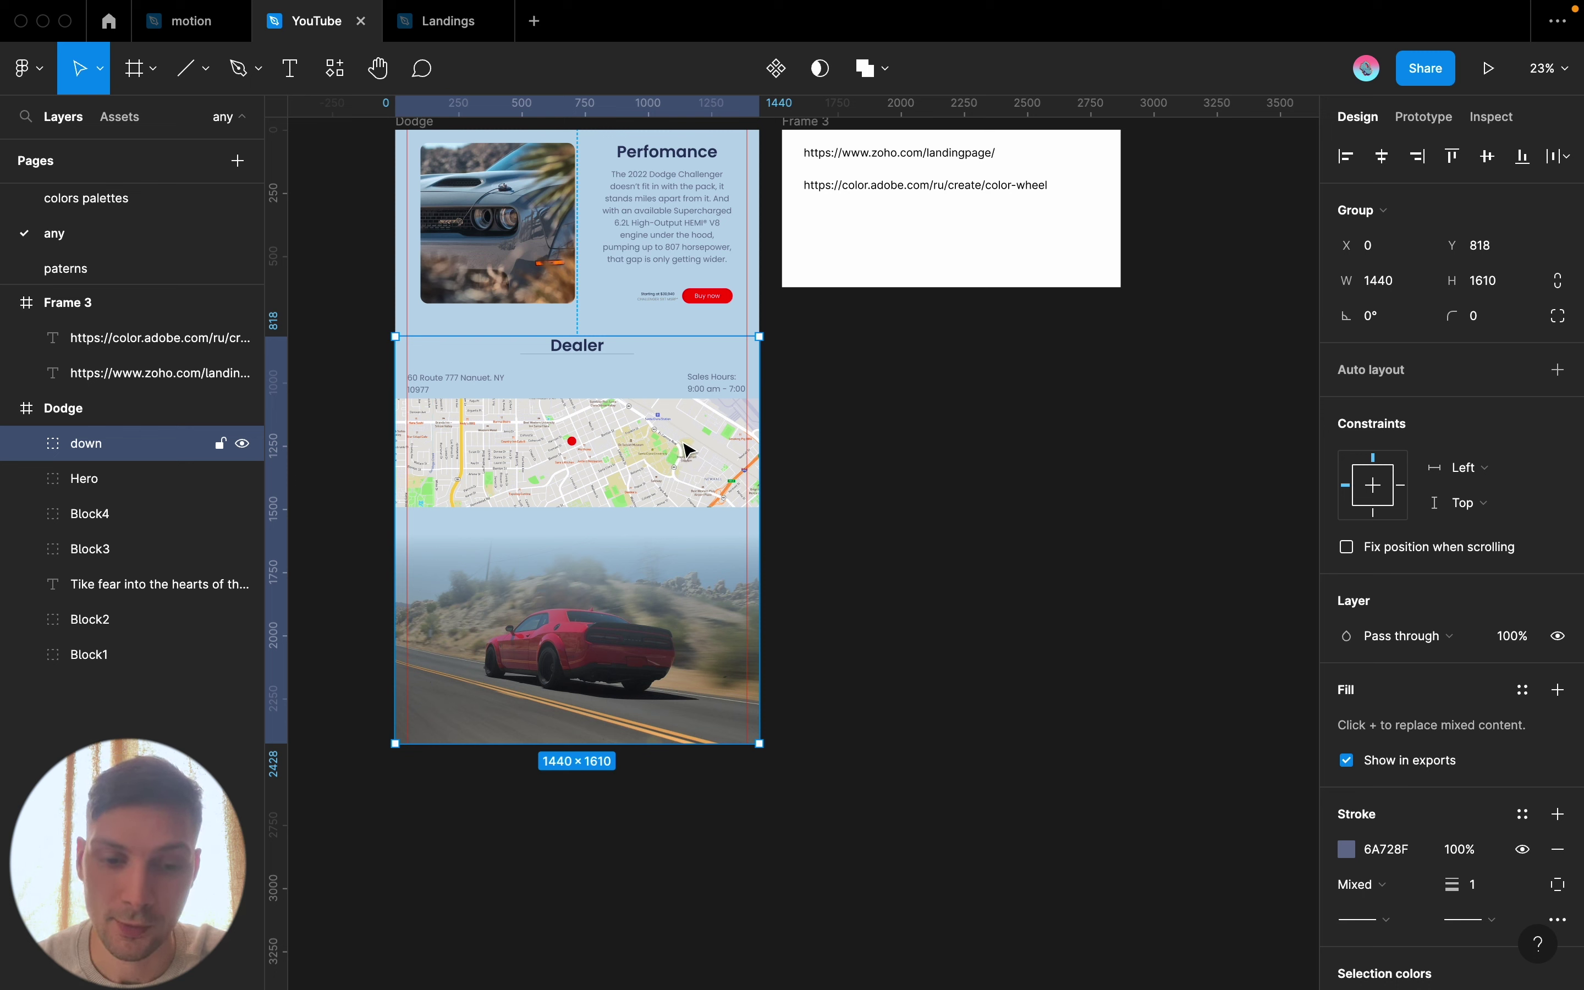
Draw a grey rectangle below the dealer map, trimmed to 1344×444 at X 48
scroll(681, 453, "down", 1)
key("r")
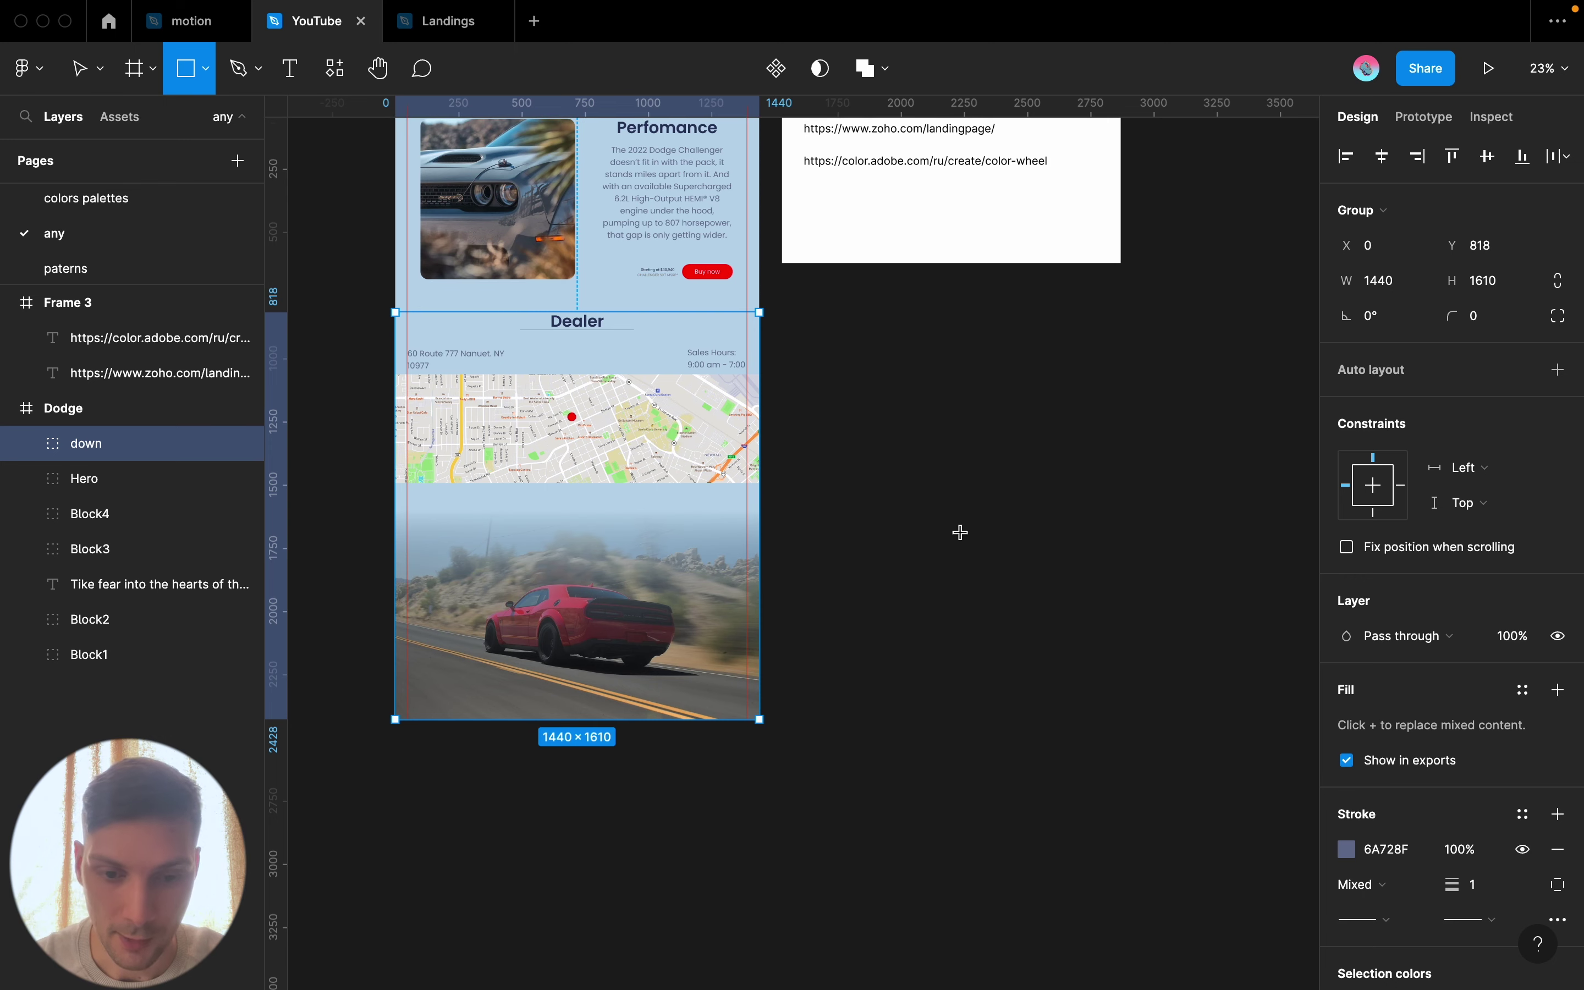
left_click_drag(396, 511, 760, 623)
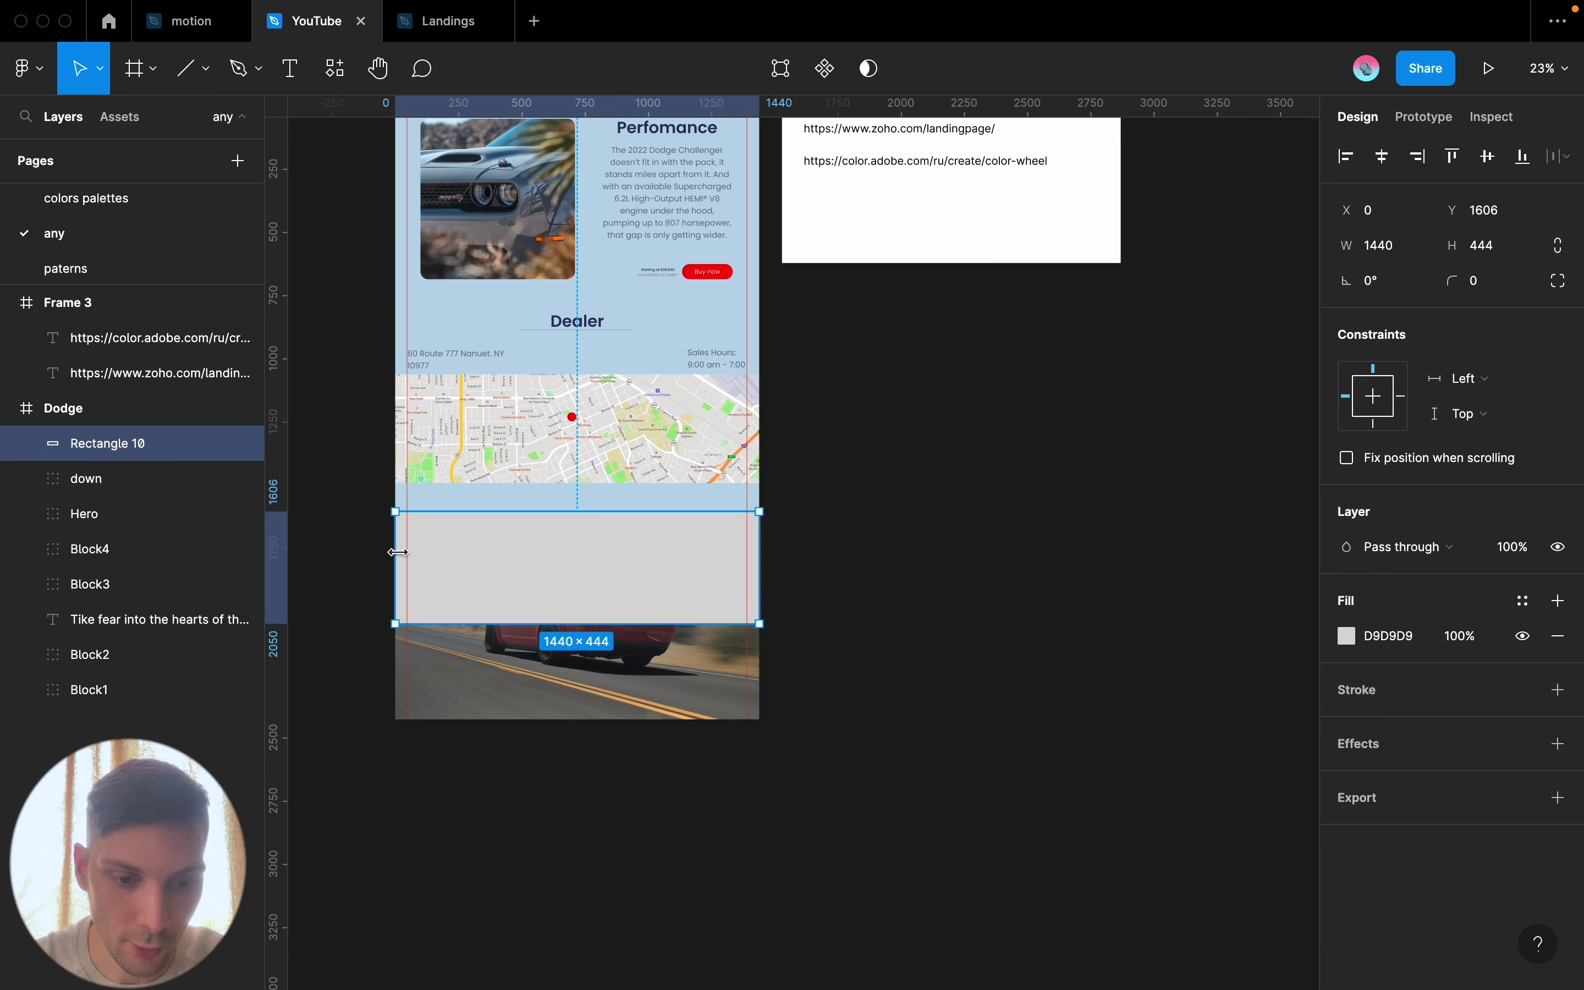
scroll(403, 551, "up", 3)
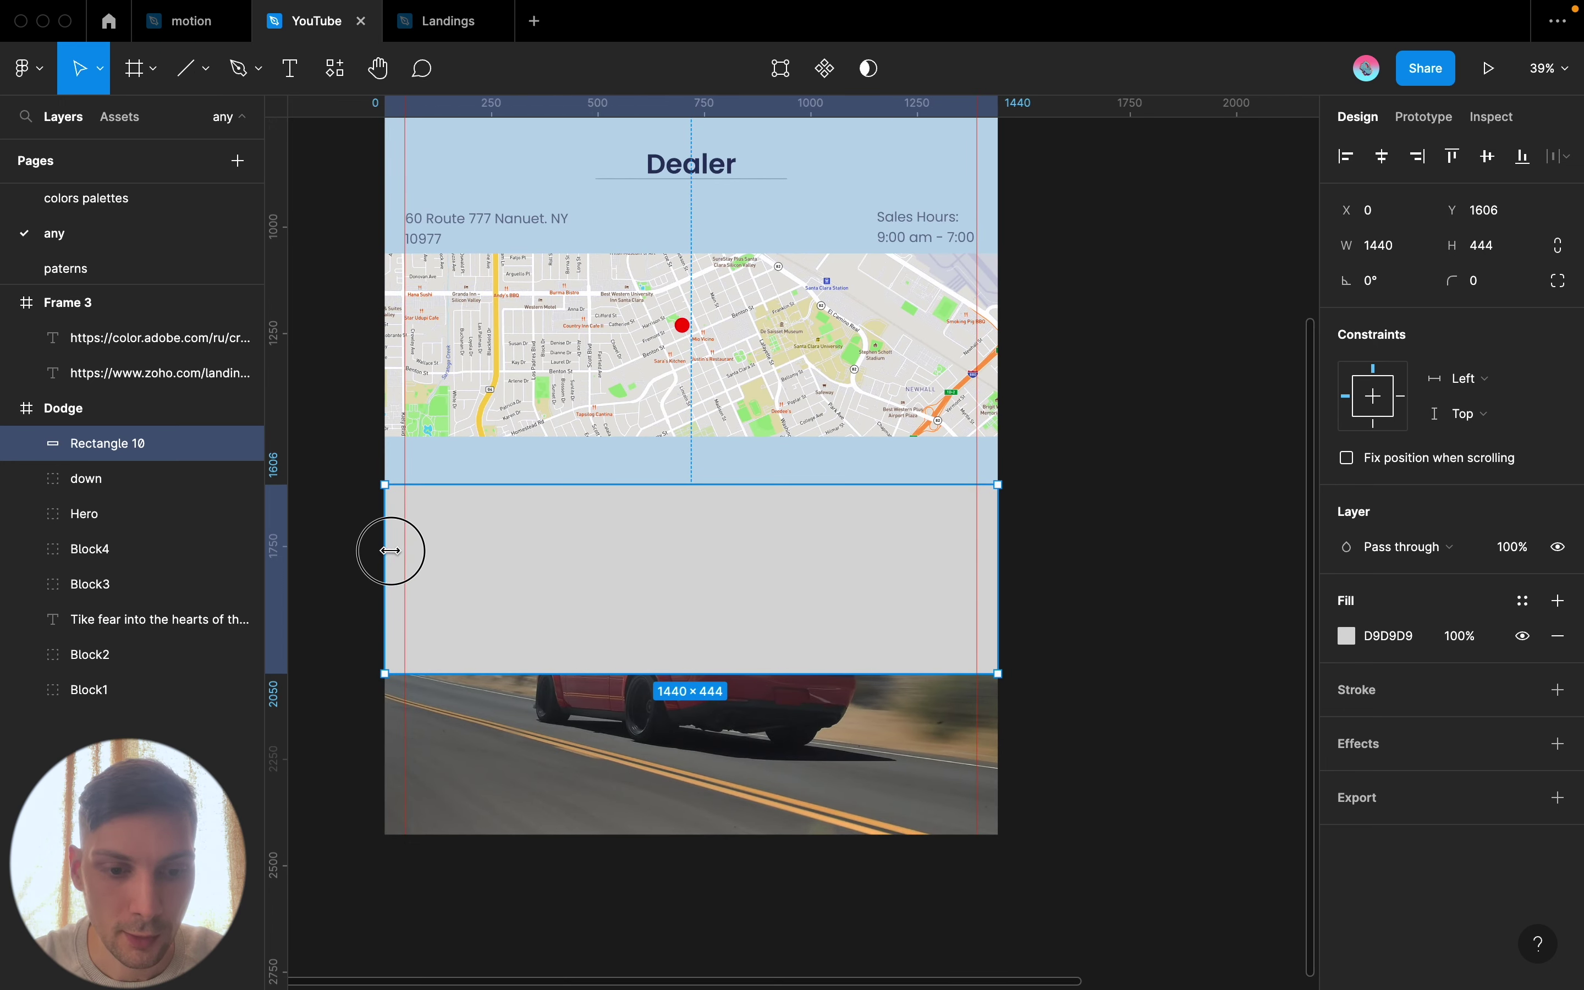
left_click_drag(389, 550, 406, 550)
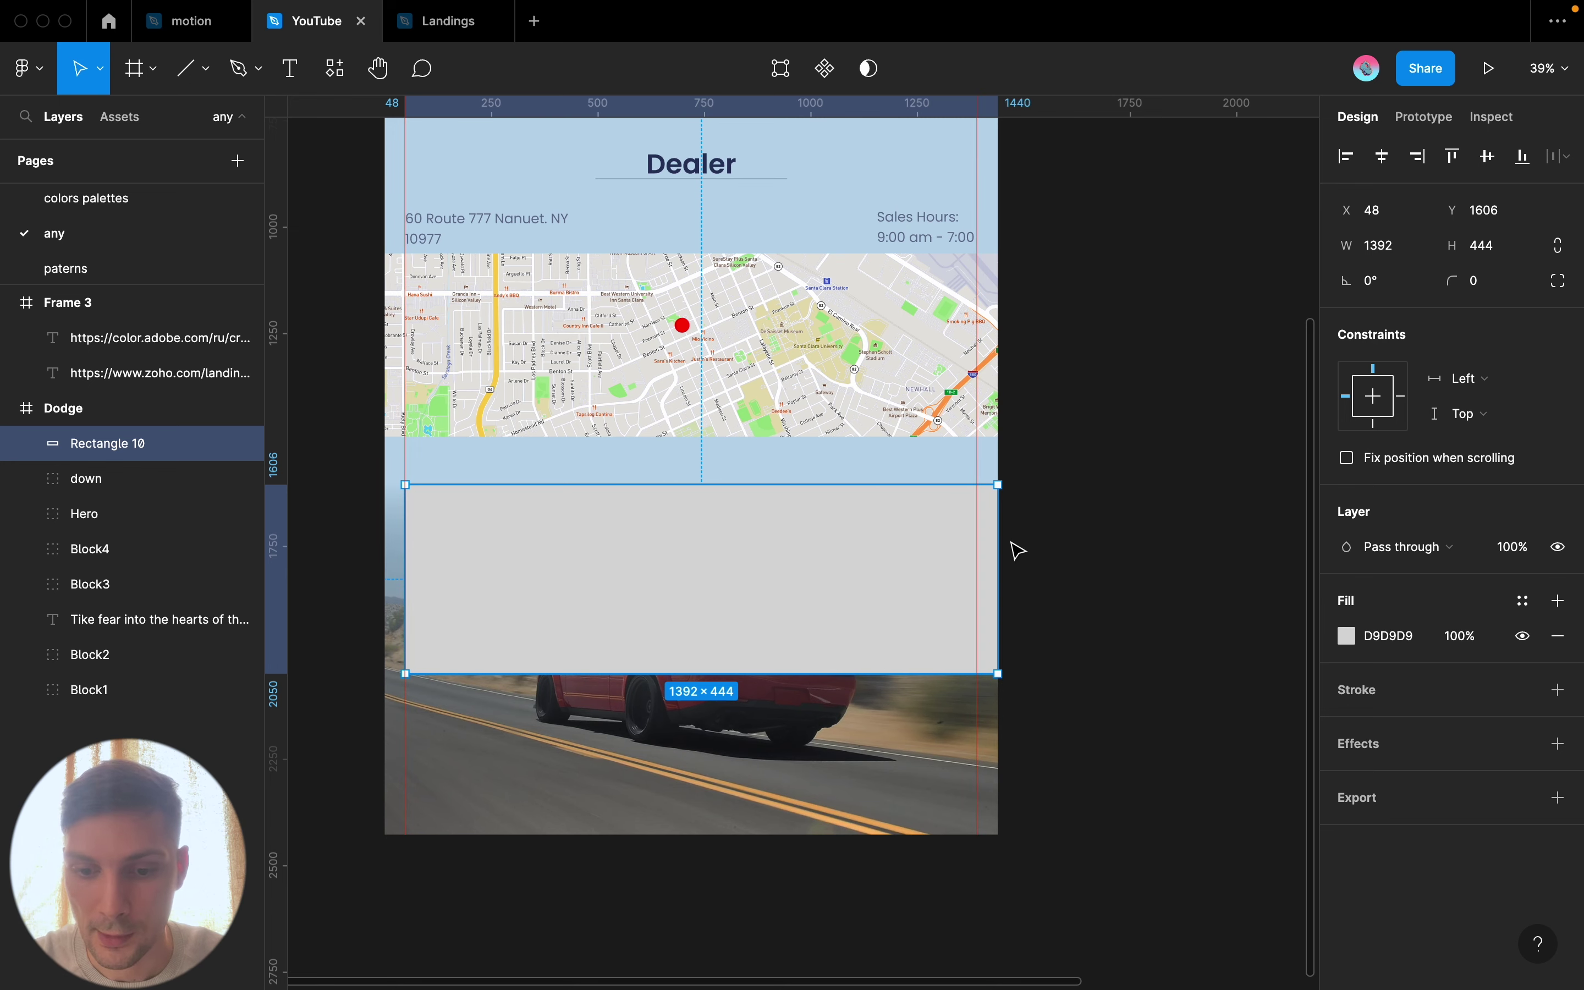
left_click_drag(998, 540, 985, 541)
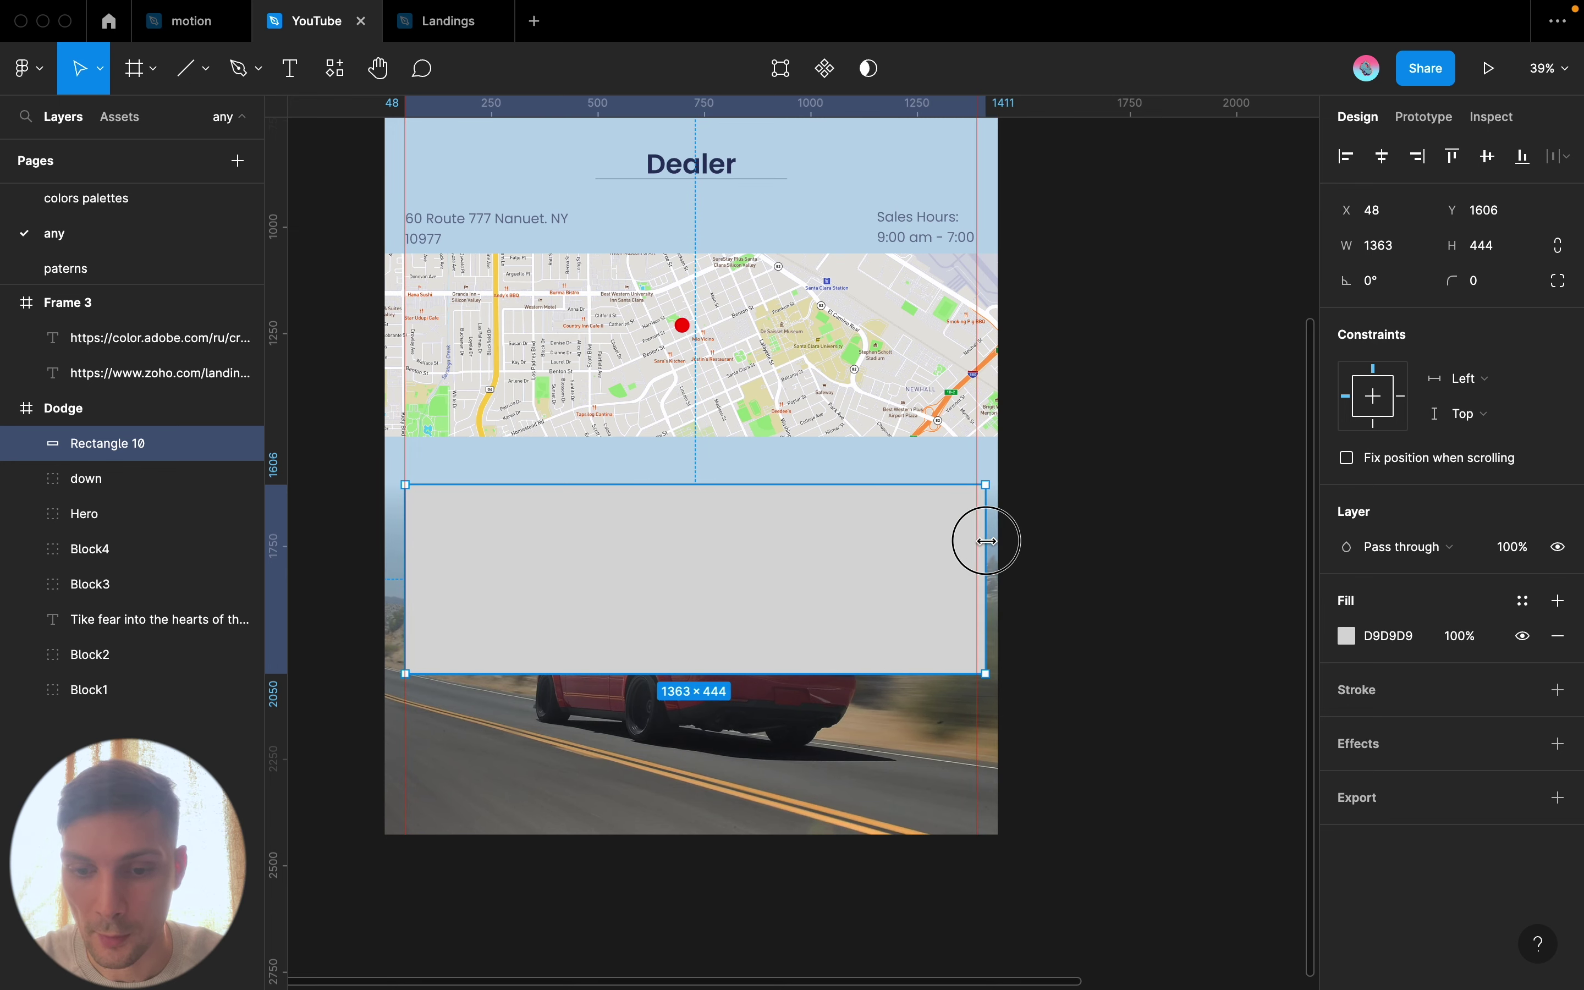
left_click(1037, 523)
scroll(1028, 511, "down", 1)
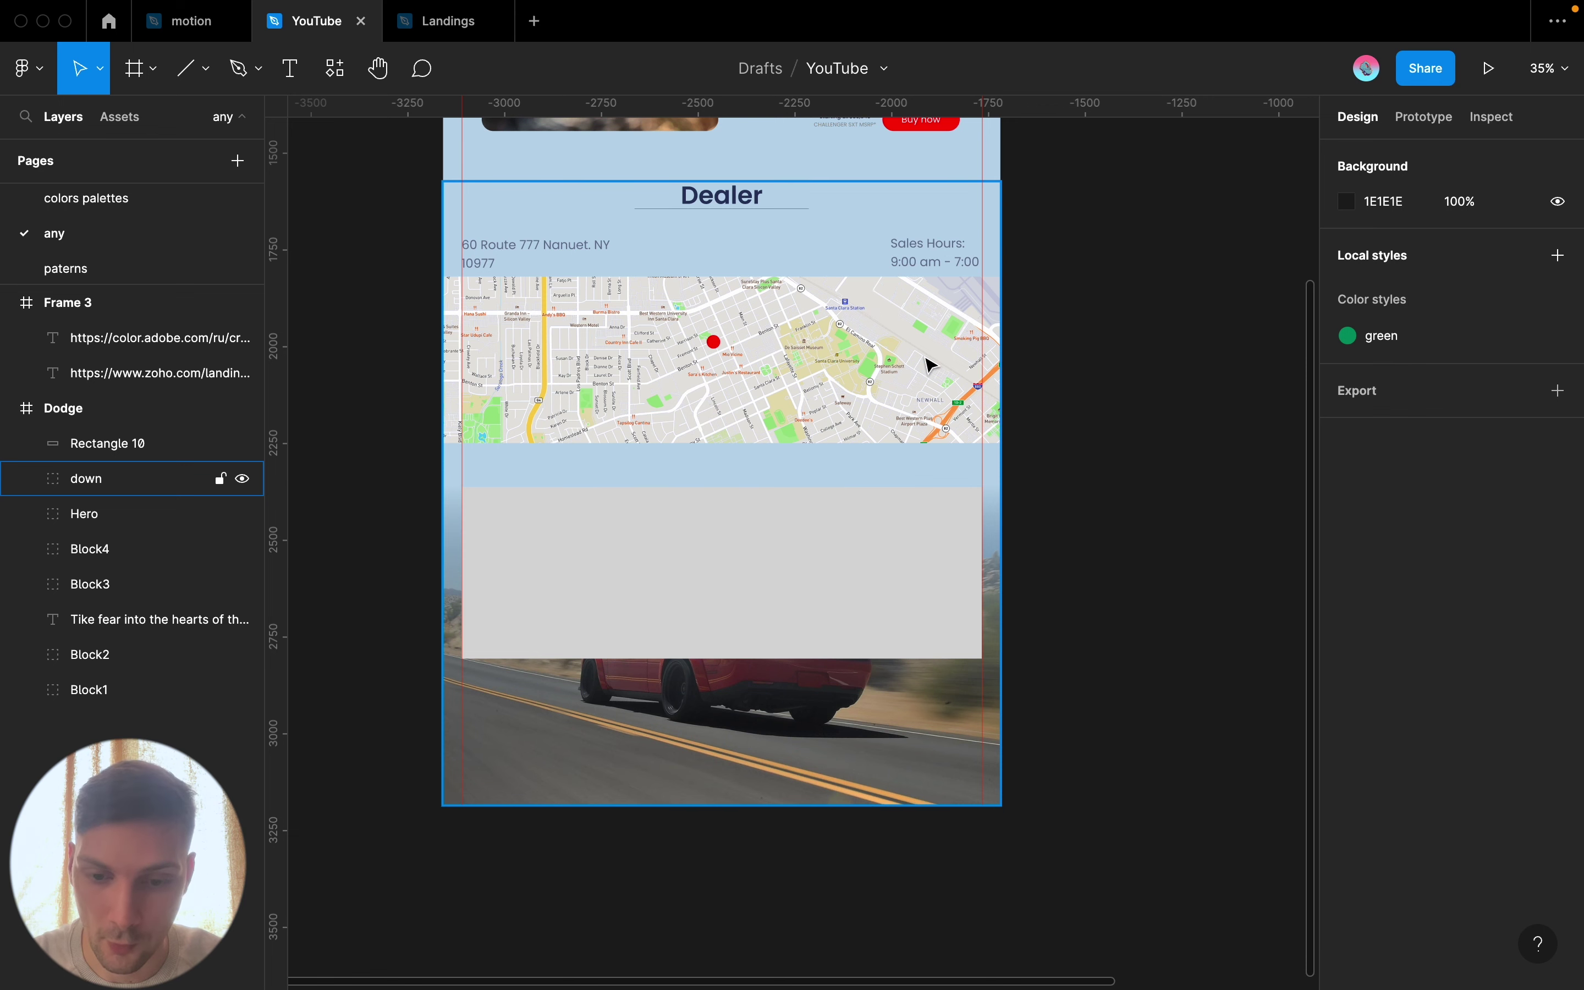
left_click(795, 513)
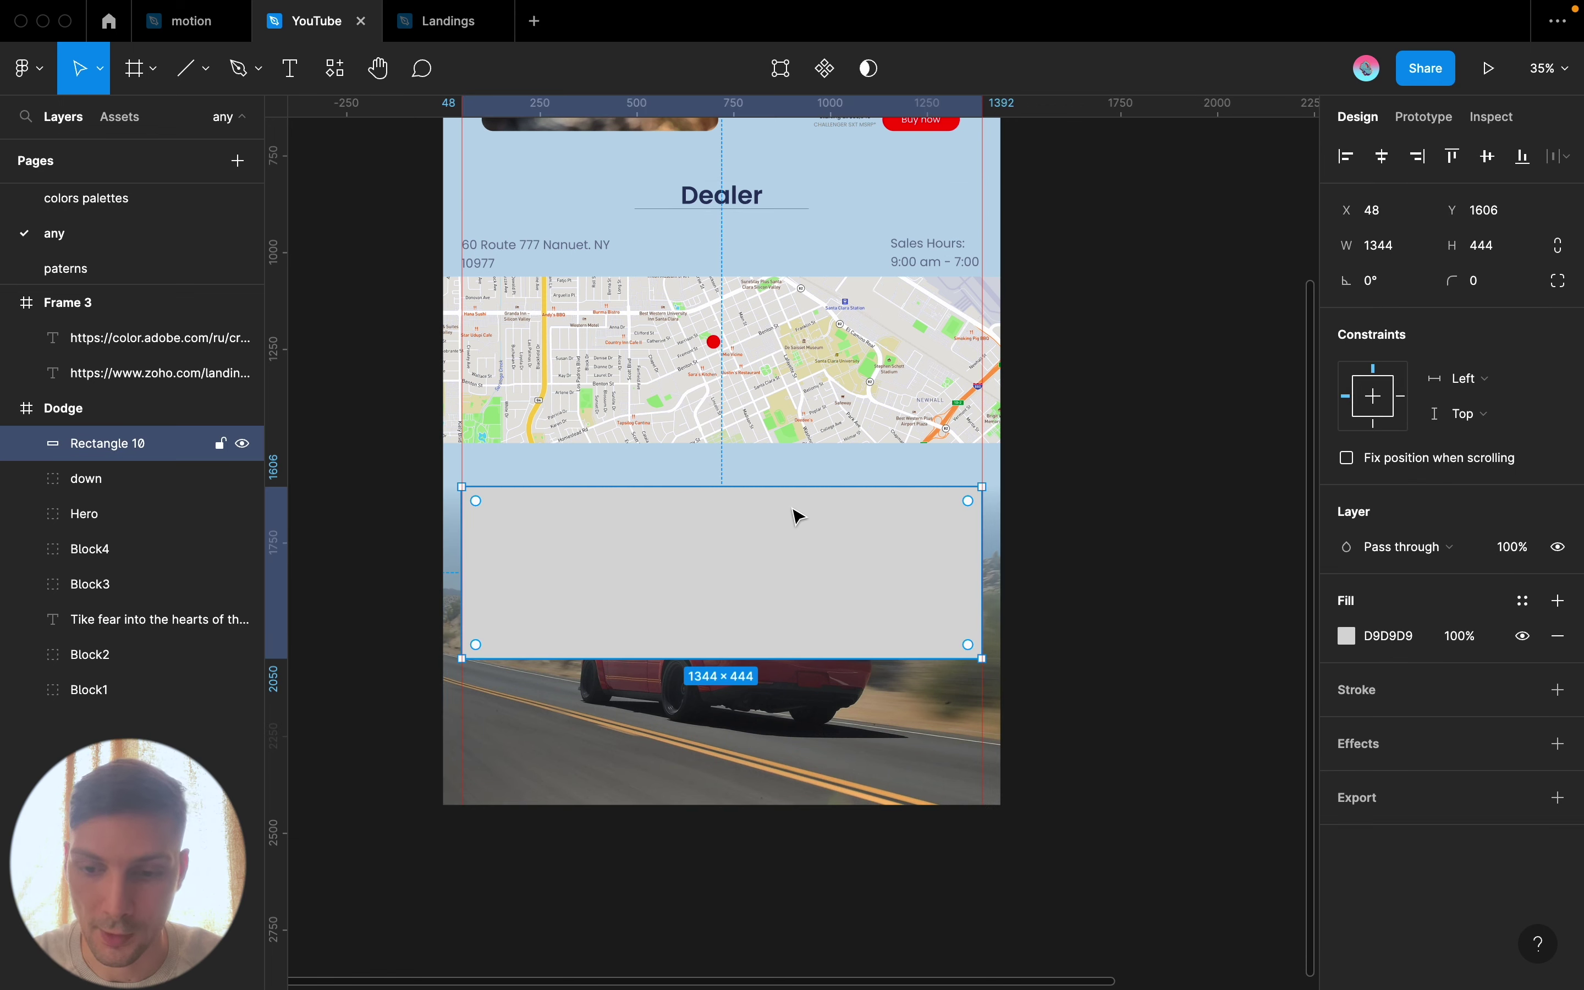
Launch Mapsicle on the rectangle and pan its map to Central Europe
right_click(789, 537)
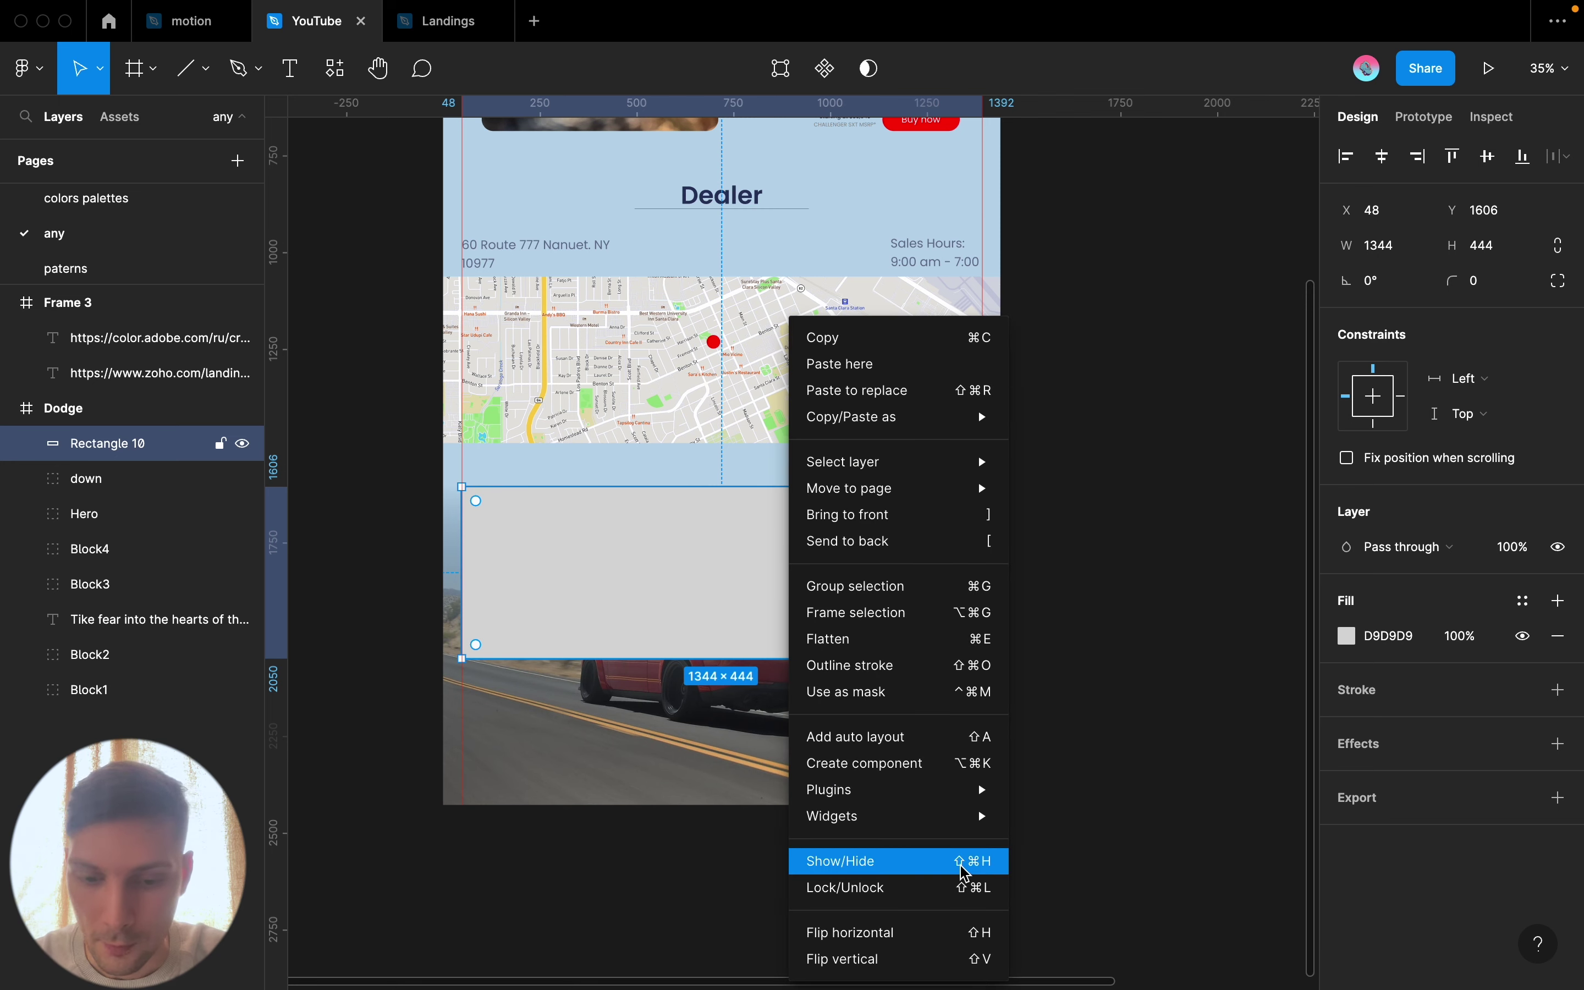
mouse_move(828, 789)
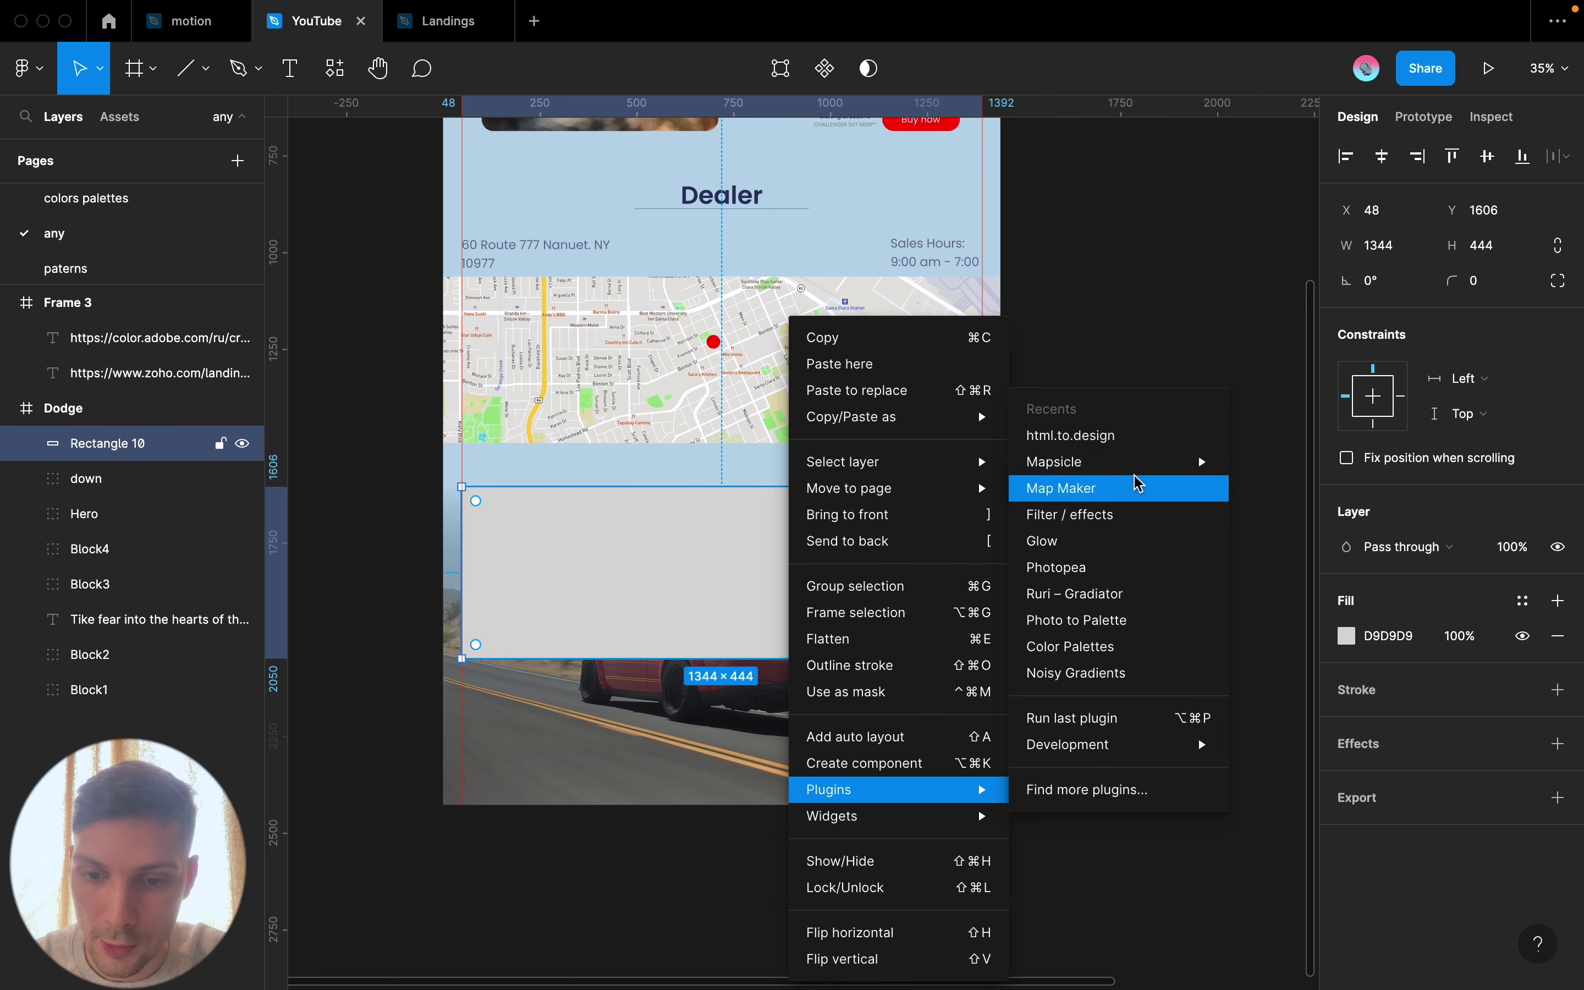
mouse_move(1054, 461)
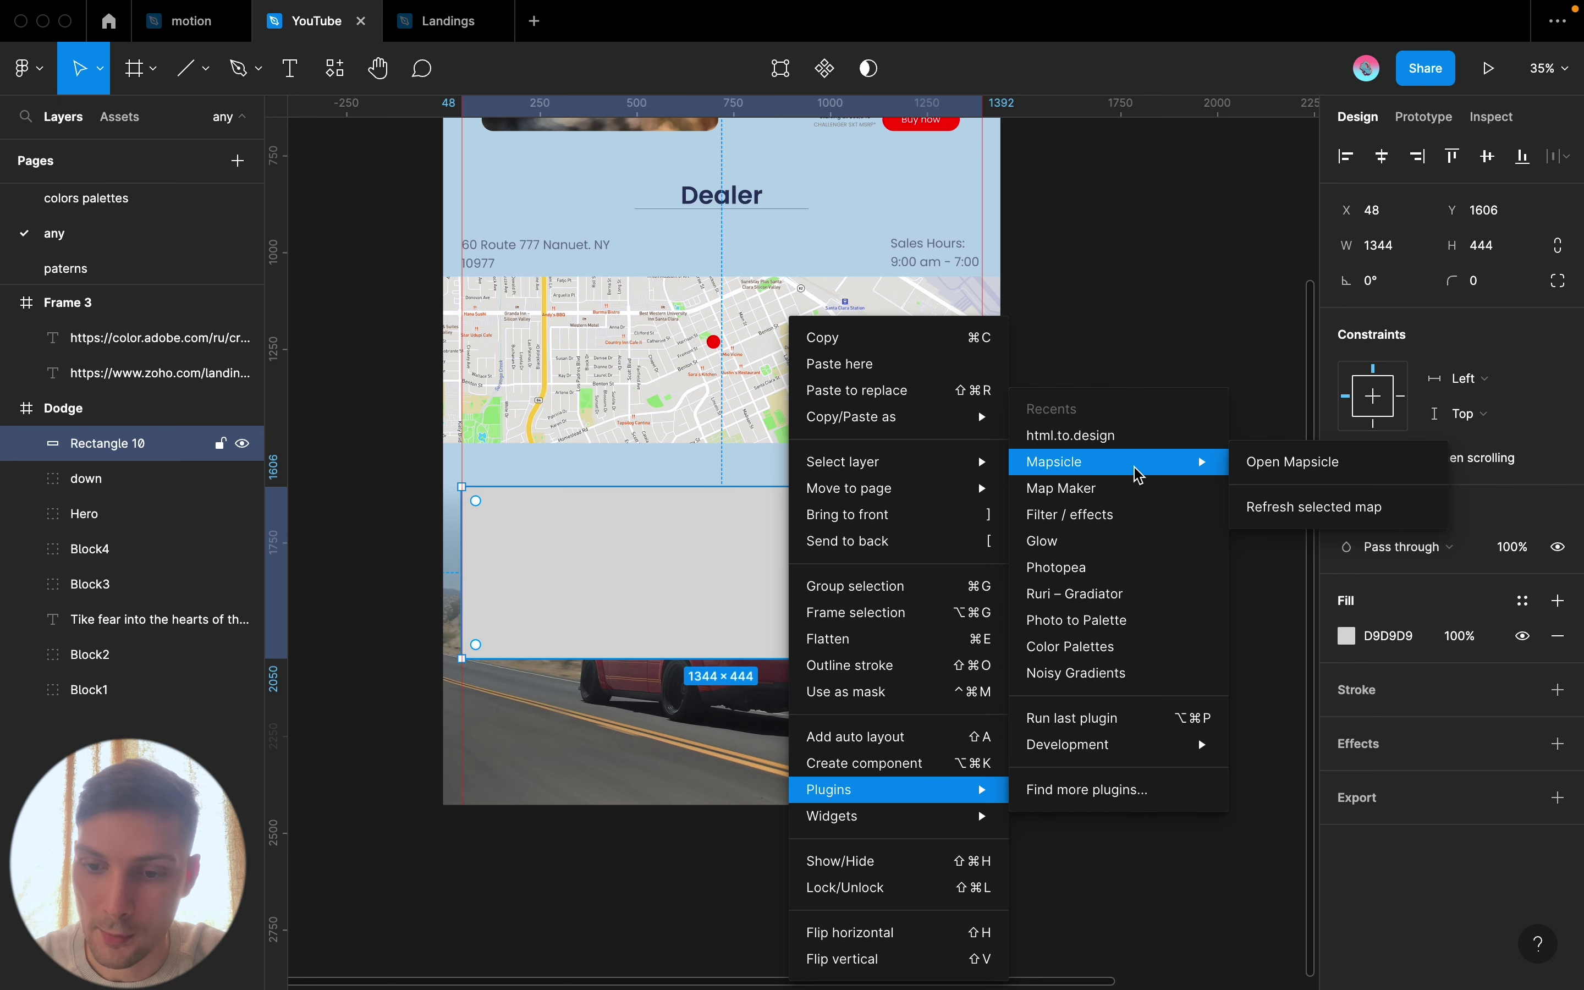
left_click(1280, 464)
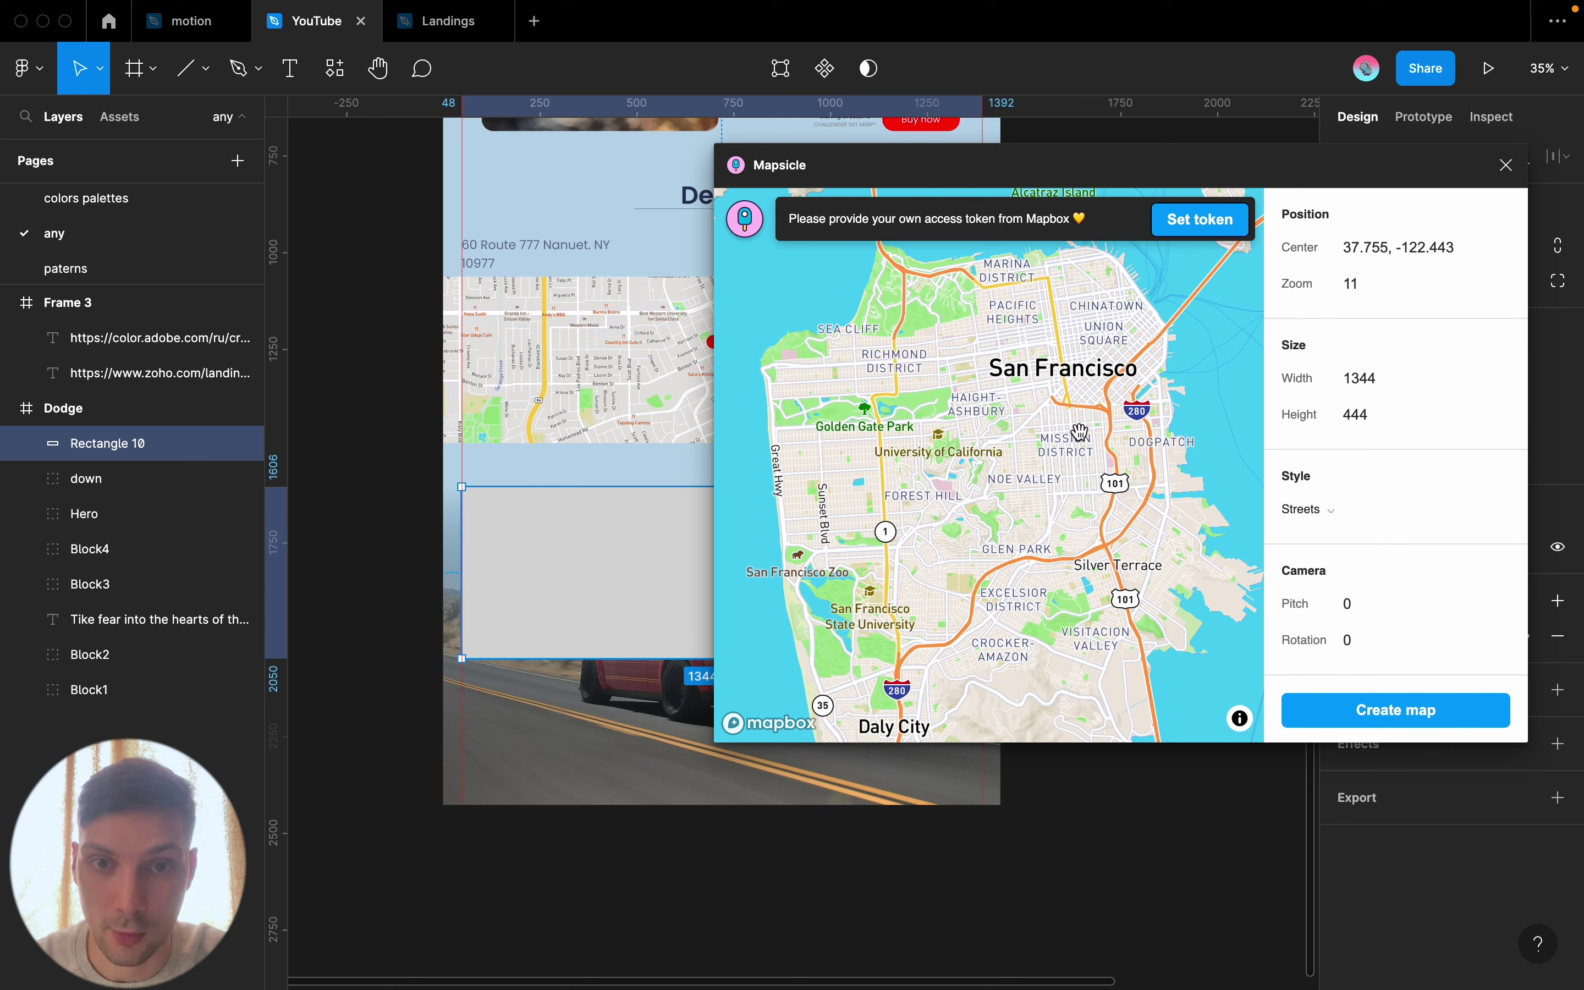
scroll(1081, 432, "down", 5)
scroll(1081, 433, "down", 2)
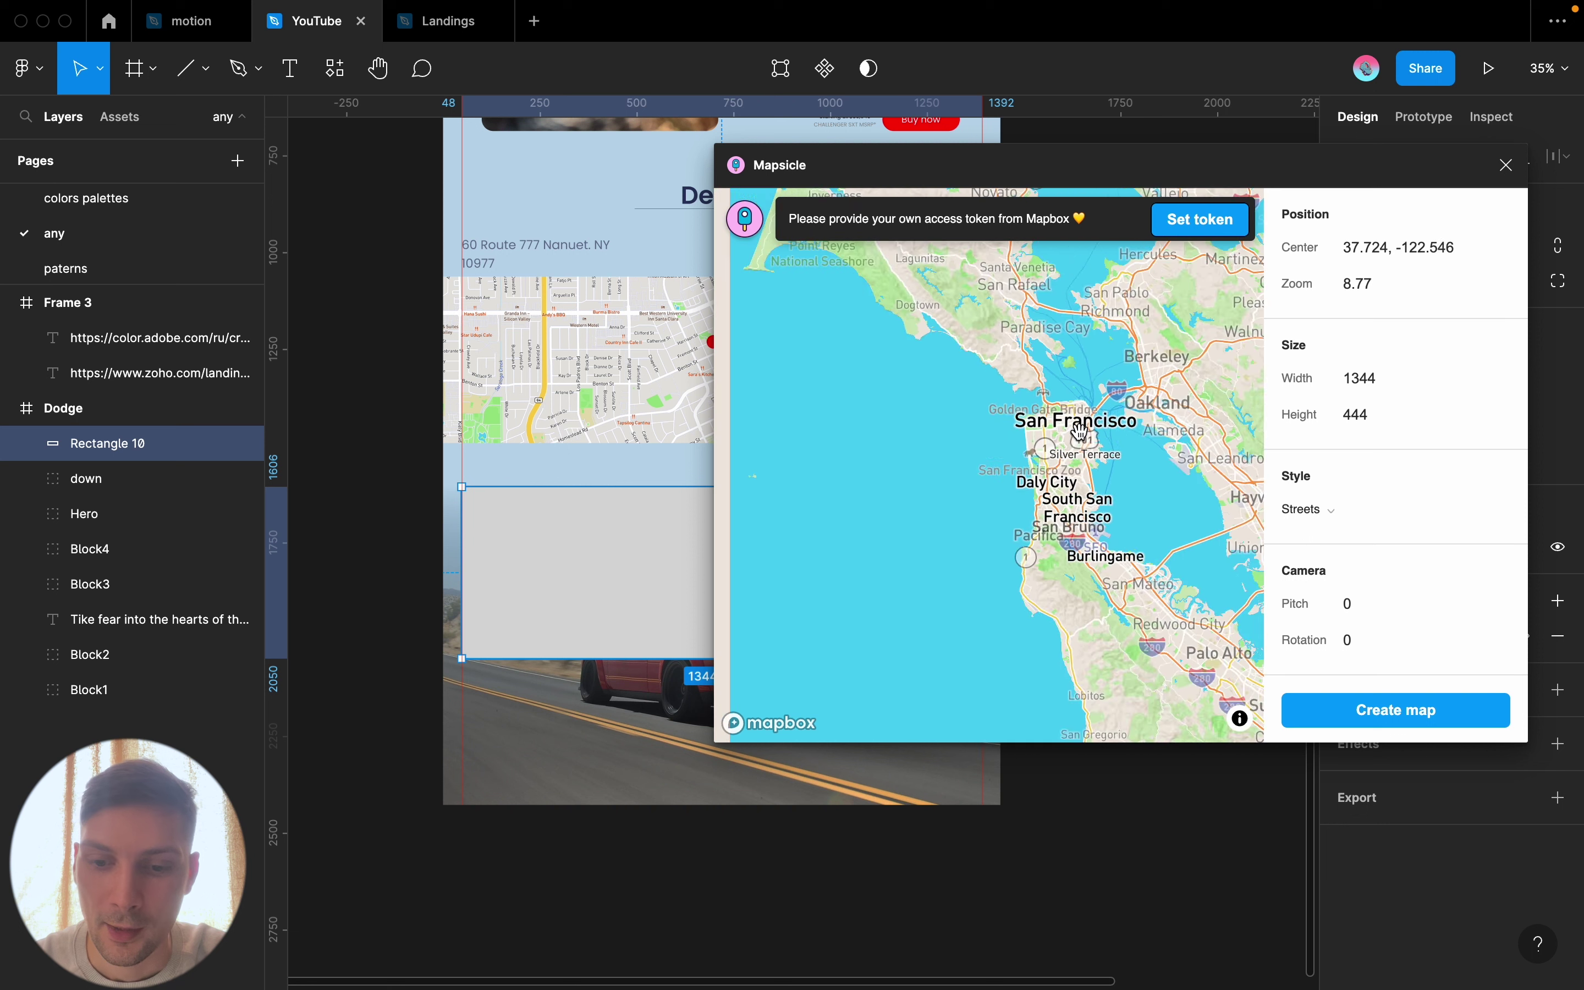
scroll(1081, 432, "down", 4)
scroll(1081, 432, "down", 1)
scroll(1134, 448, "down", 3)
scroll(1134, 449, "down", 3)
left_click_drag(1134, 448, 806, 442)
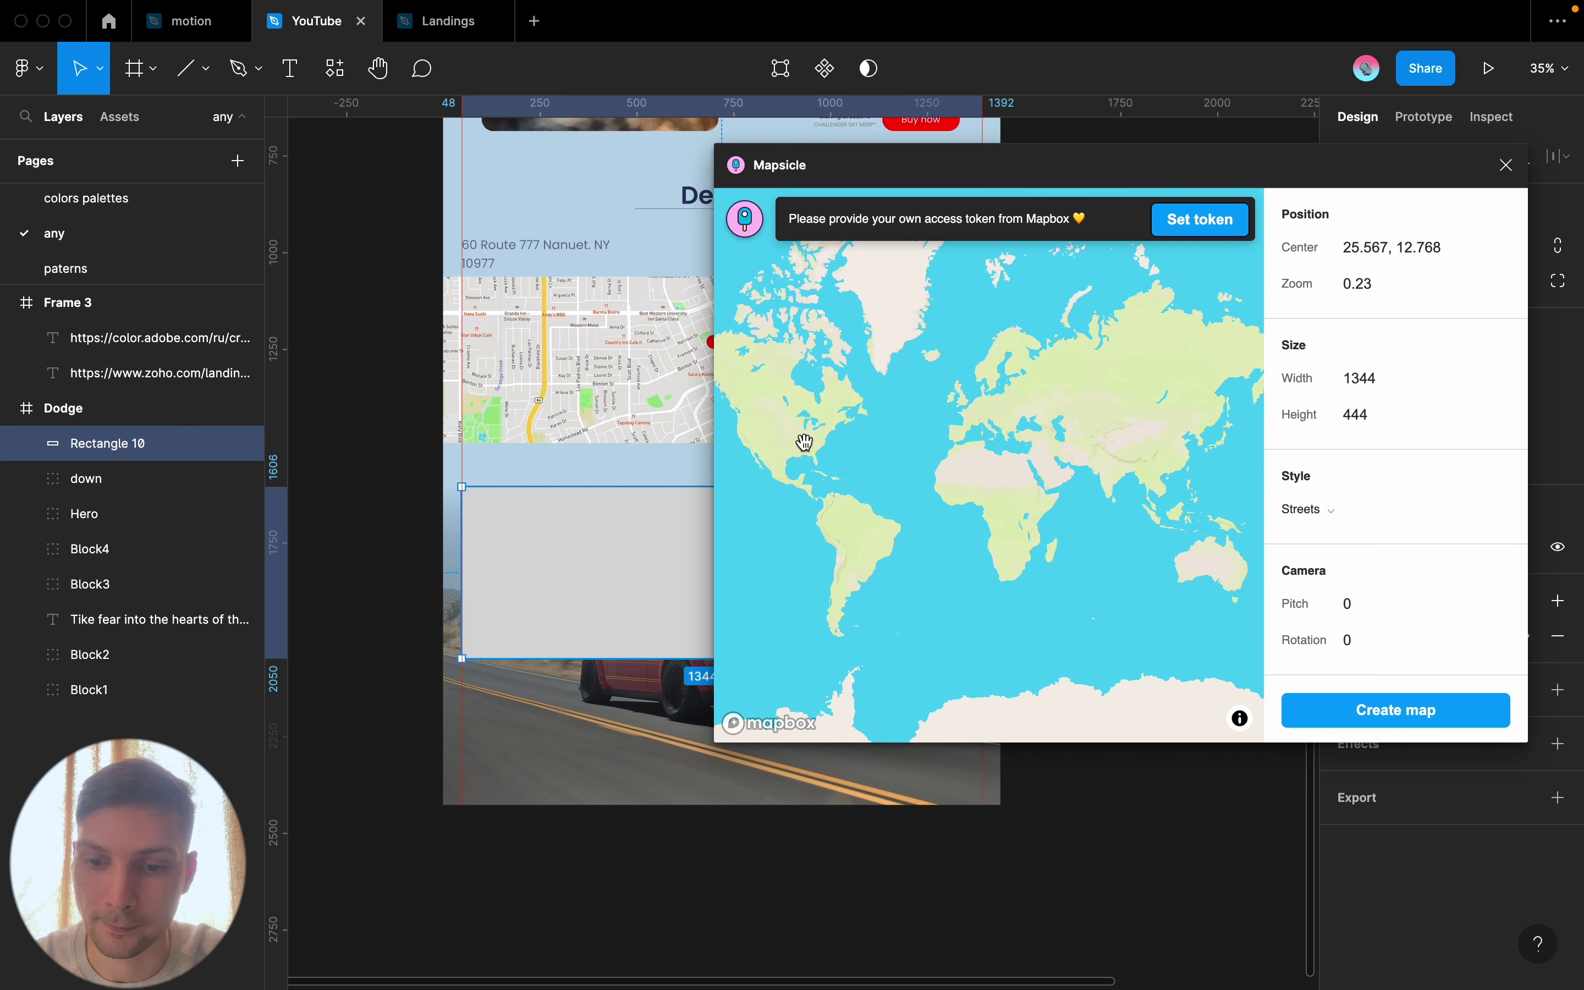
scroll(1001, 417, "up", 3)
scroll(995, 413, "up", 4)
left_click_drag(920, 398, 957, 399)
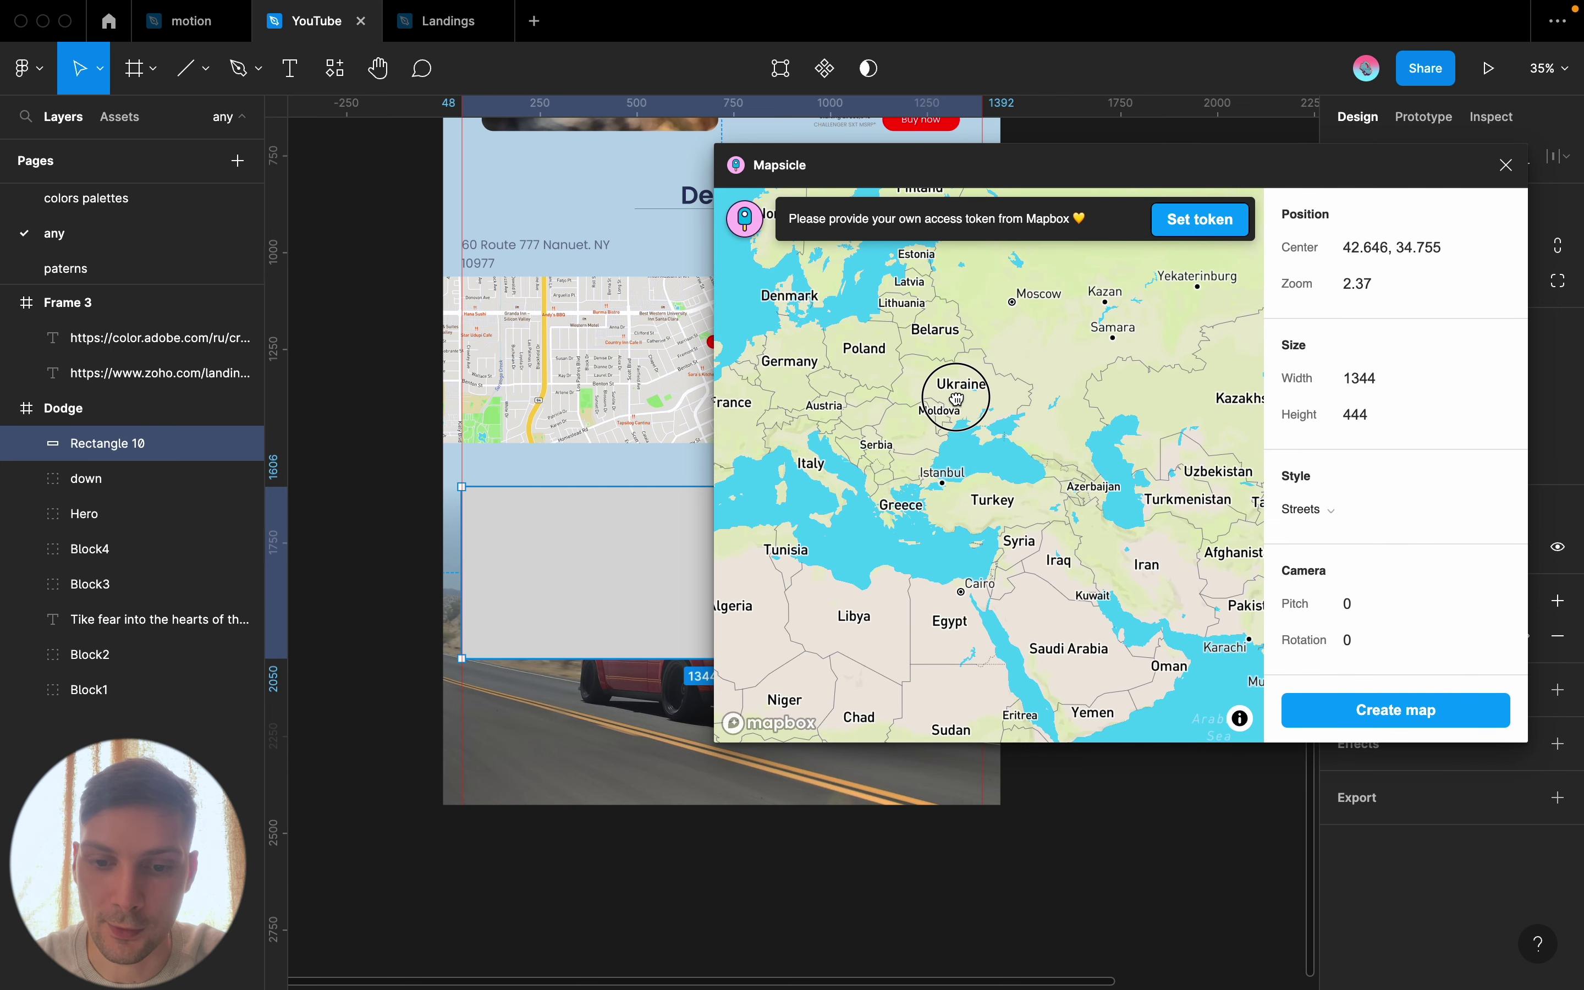
mouse_move(789, 368)
left_mouse_down()
mouse_move(911, 418)
mouse_move(948, 403)
left_mouse_up()
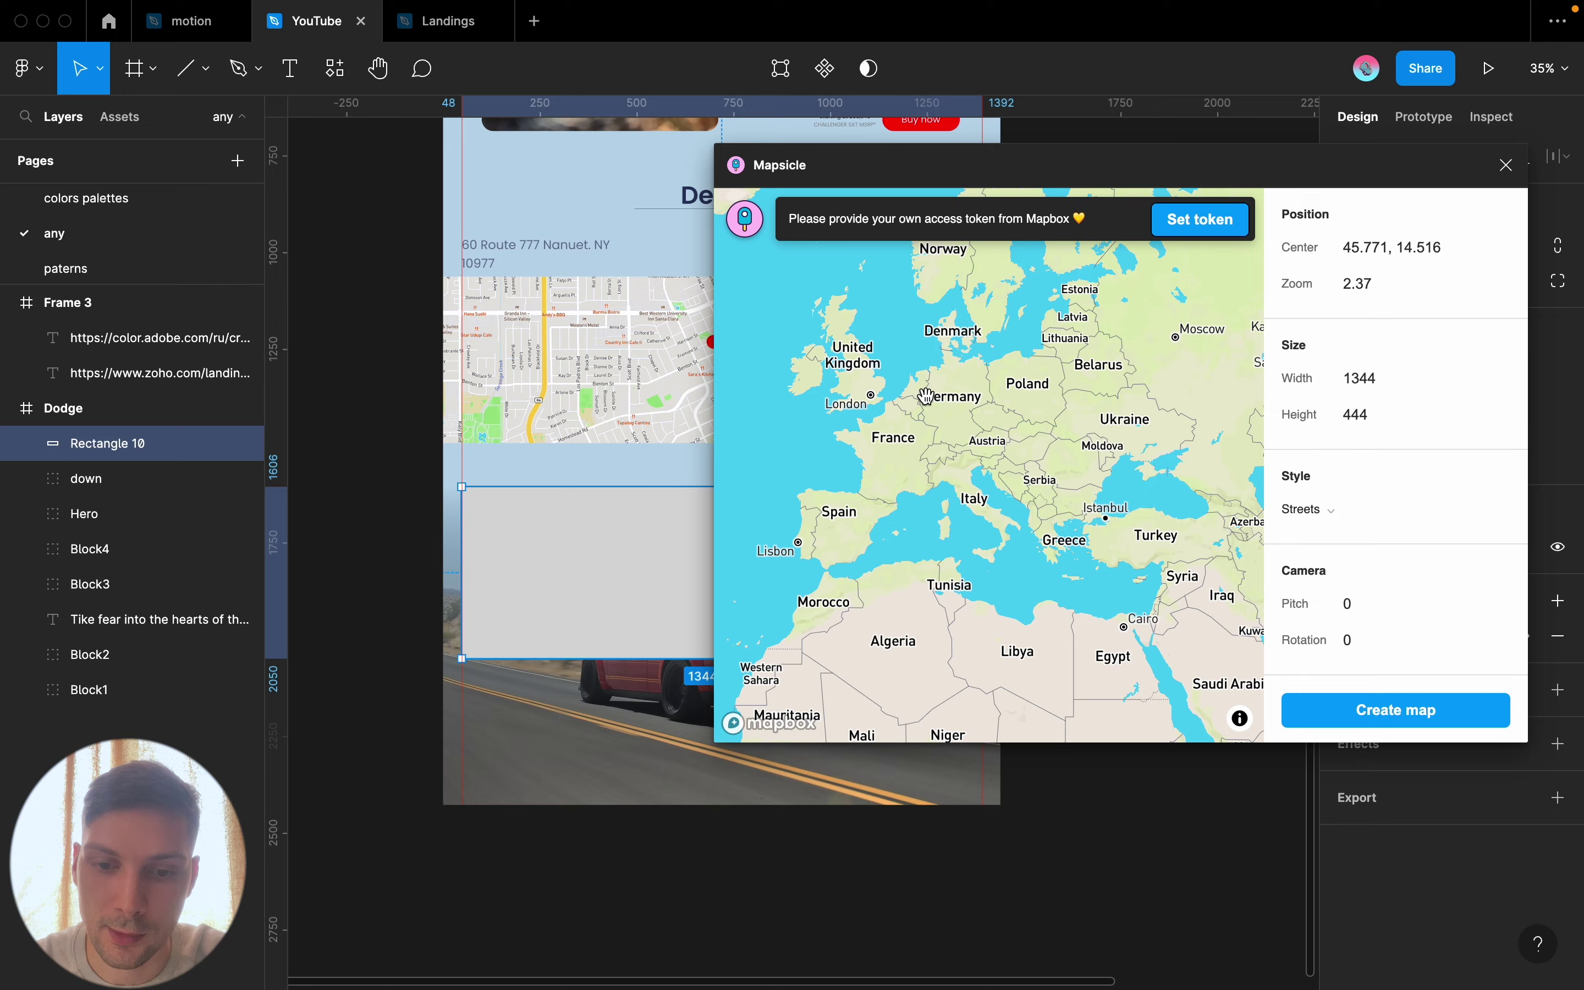
Zoom the map in on Flevoland and centre it on Biddinghuizen
scroll(936, 426, "up", 3)
scroll(950, 478, "up", 2)
scroll(954, 494, "up", 2)
left_click_drag(955, 494, 877, 543)
scroll(1134, 361, "up", 2)
scroll(1135, 361, "up", 2)
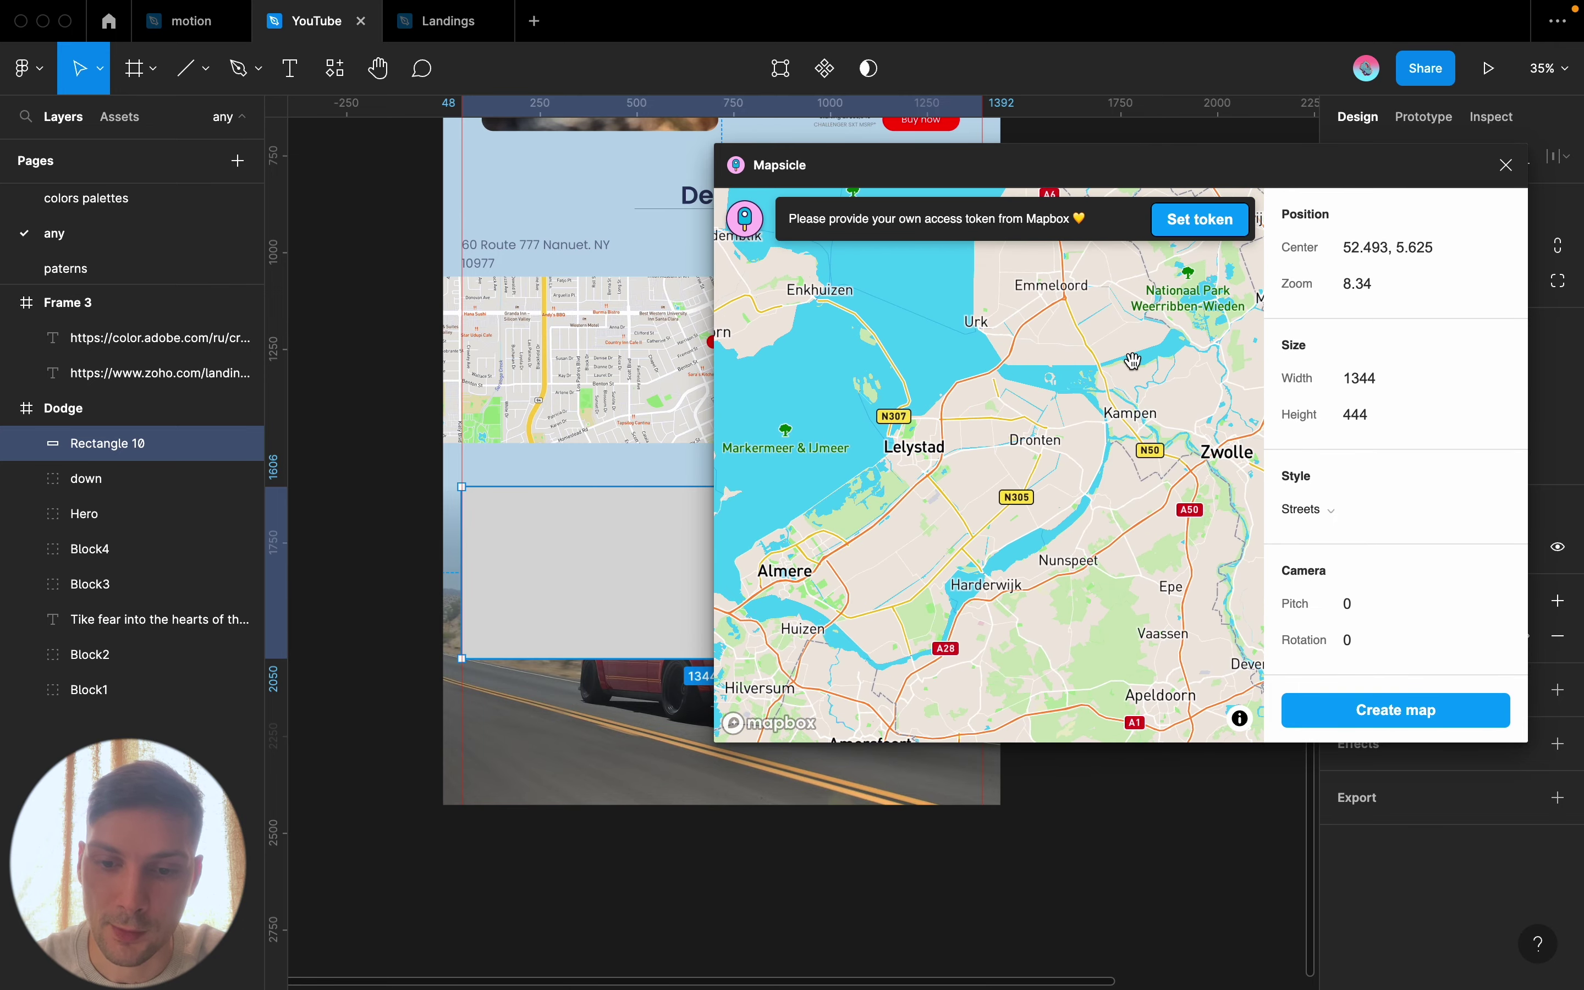
scroll(948, 407, "up", 2)
scroll(953, 393, "up", 3)
scroll(955, 386, "up", 3)
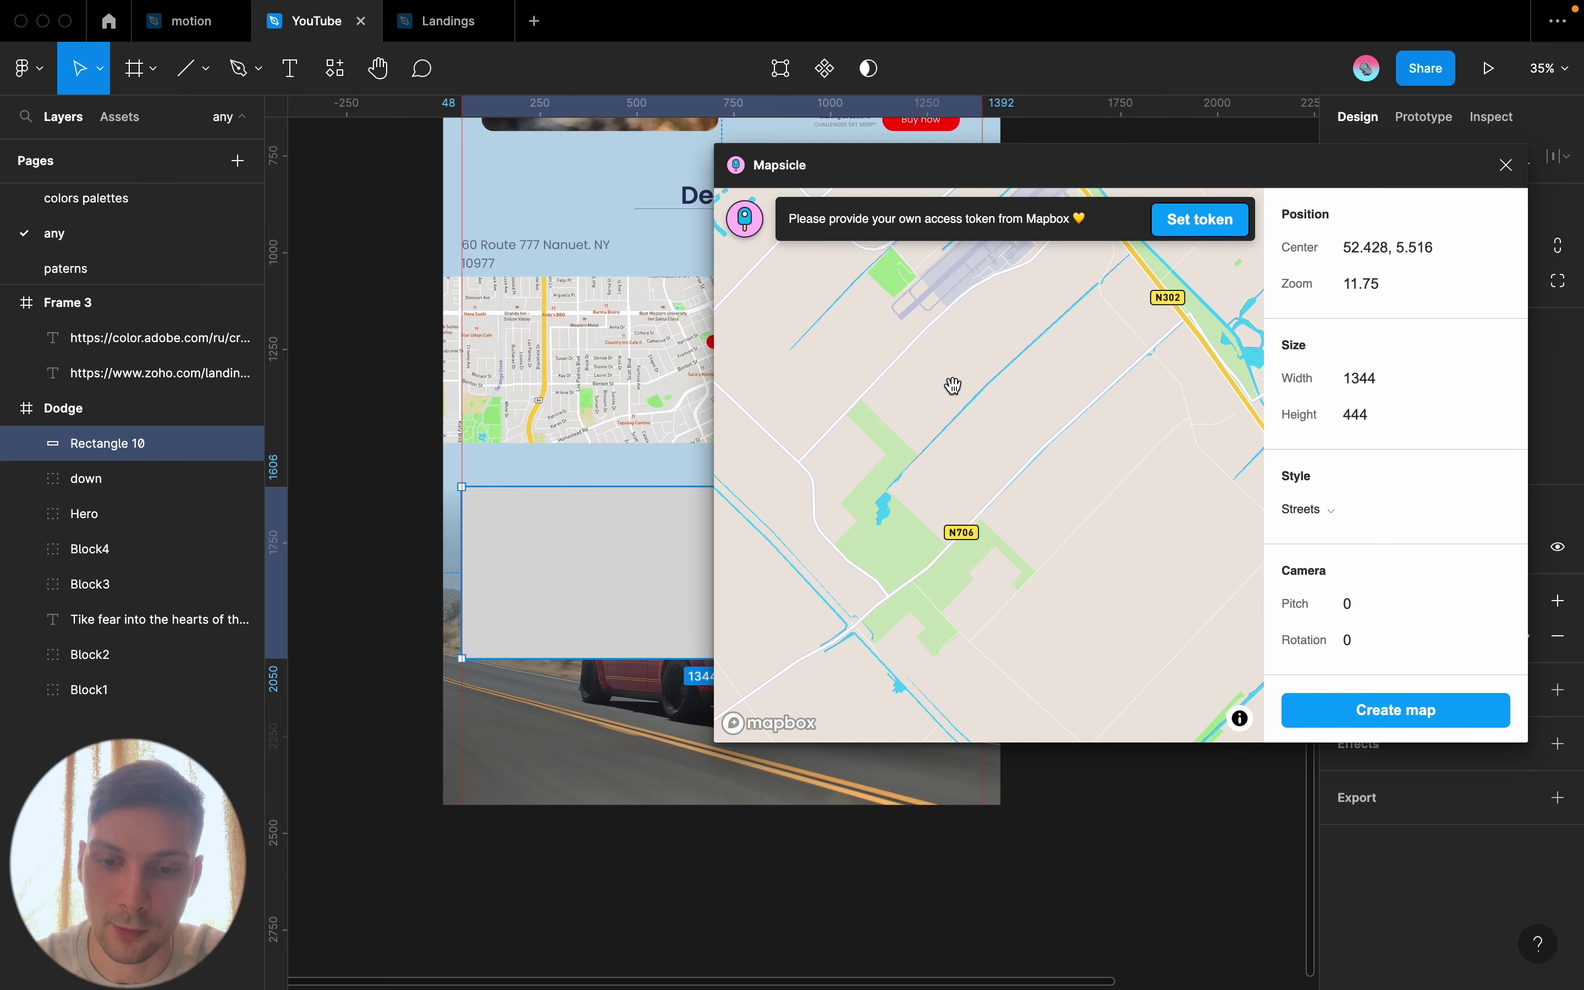
scroll(954, 386, "down", 2)
mouse_move(1106, 364)
left_mouse_down()
mouse_move(1067, 470)
mouse_move(824, 439)
left_mouse_up()
scroll(1046, 405, "up", 2)
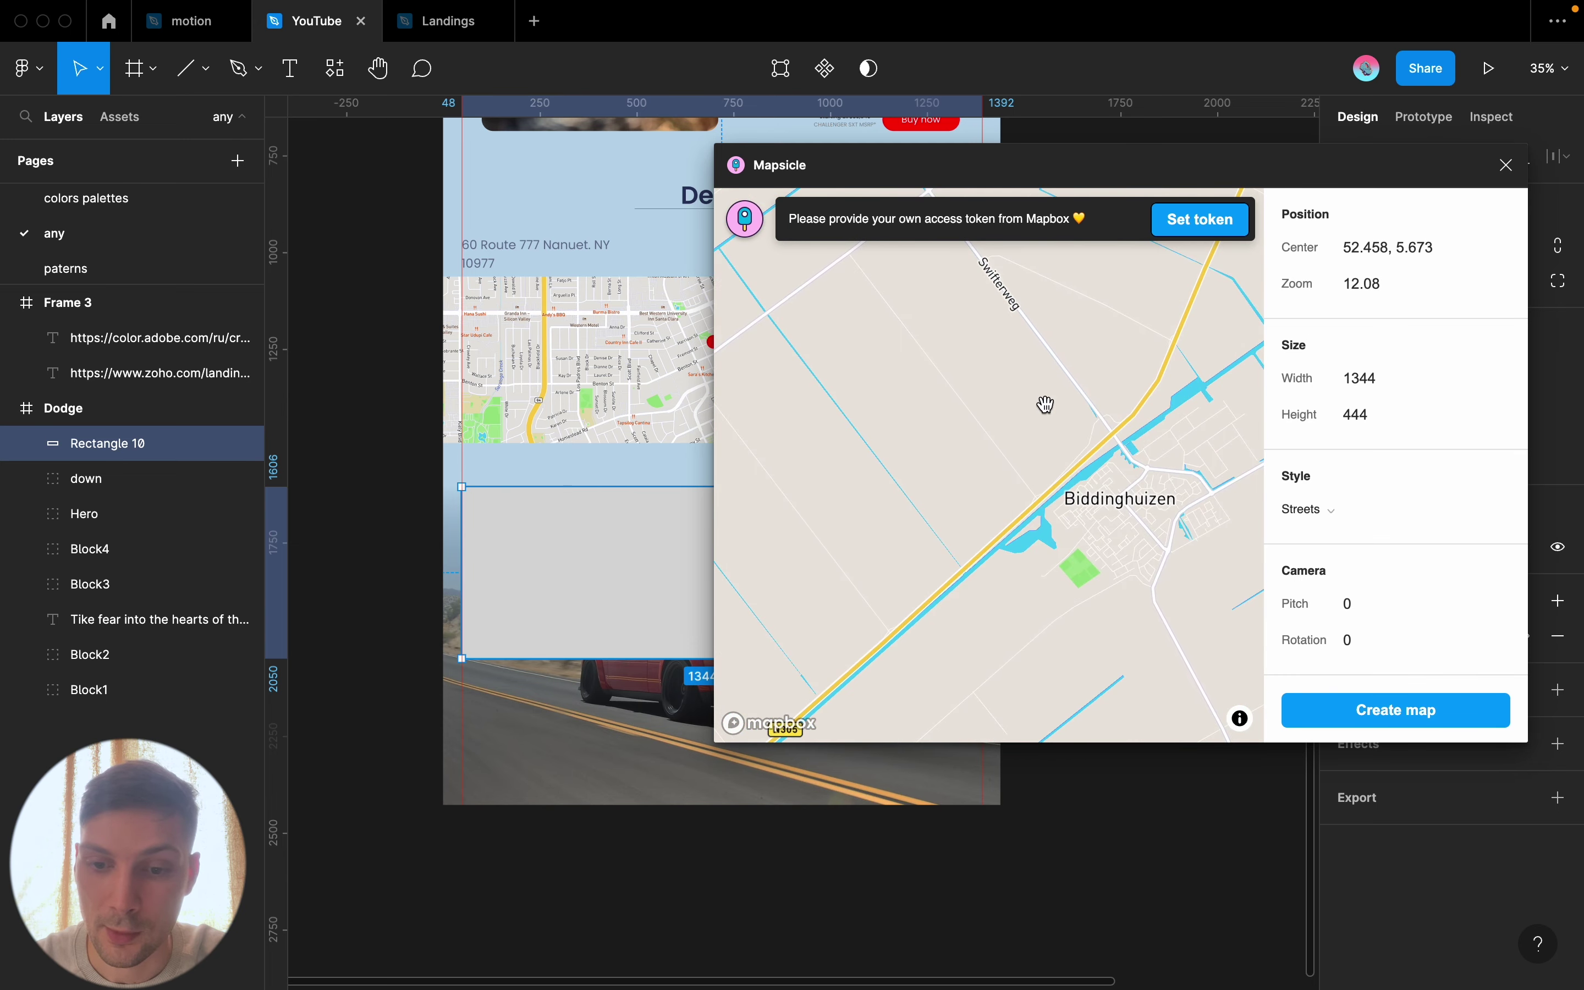
left_click_drag(1178, 512, 1078, 485)
scroll(1072, 453, "up", 3)
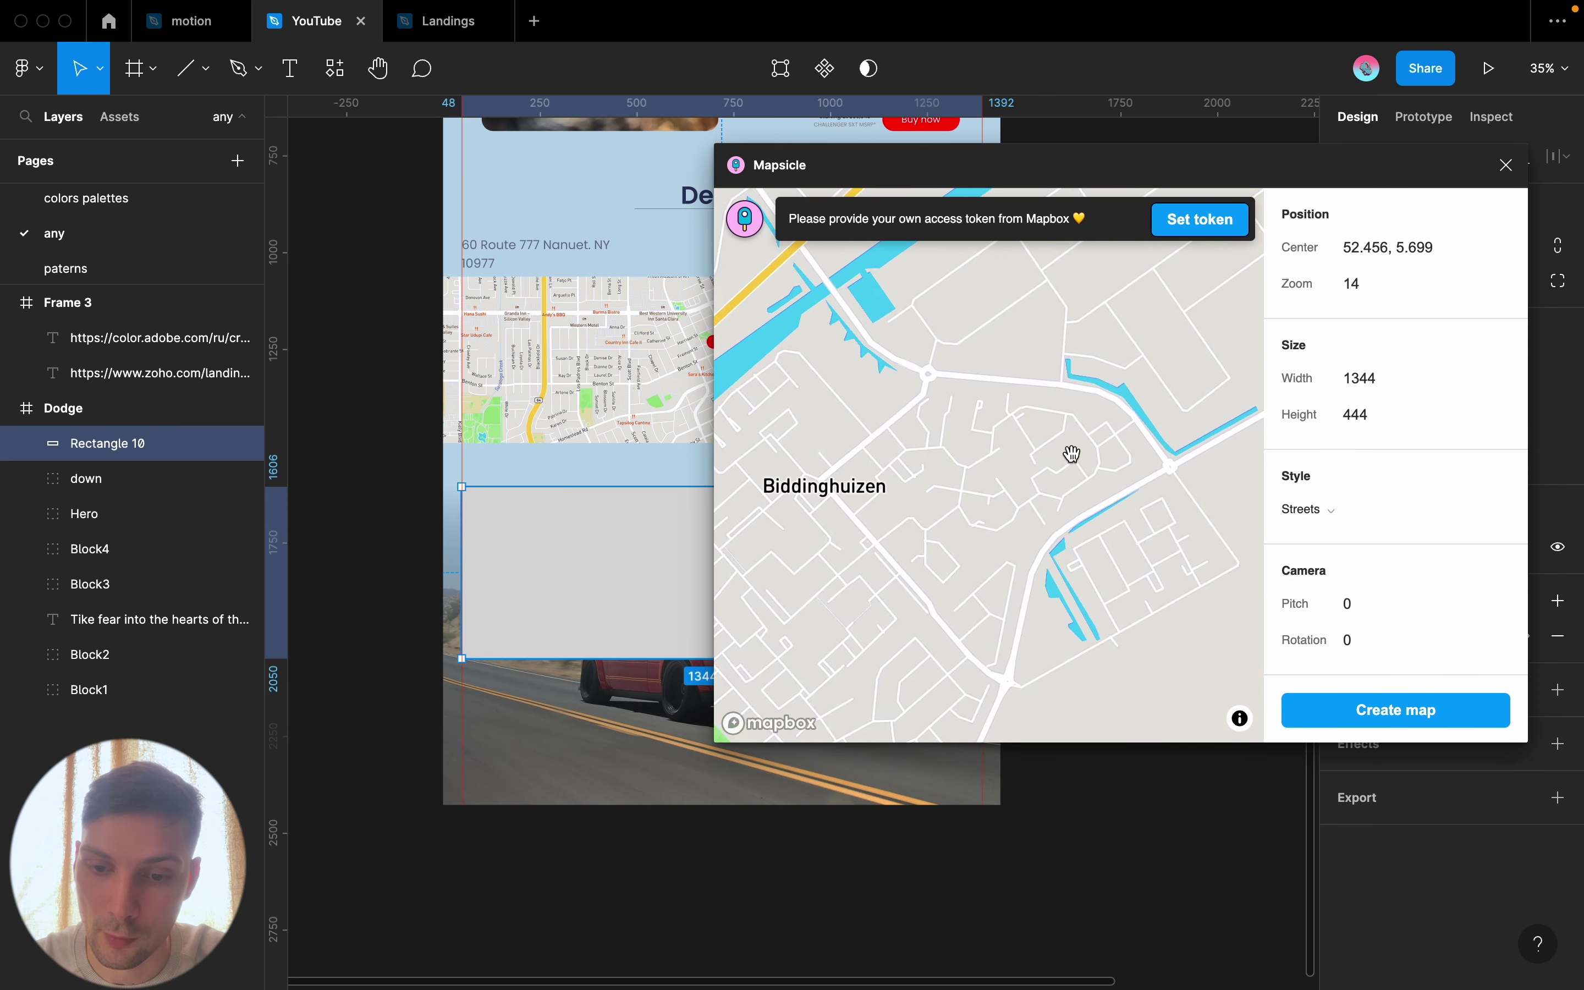
scroll(1054, 439, "down", 3)
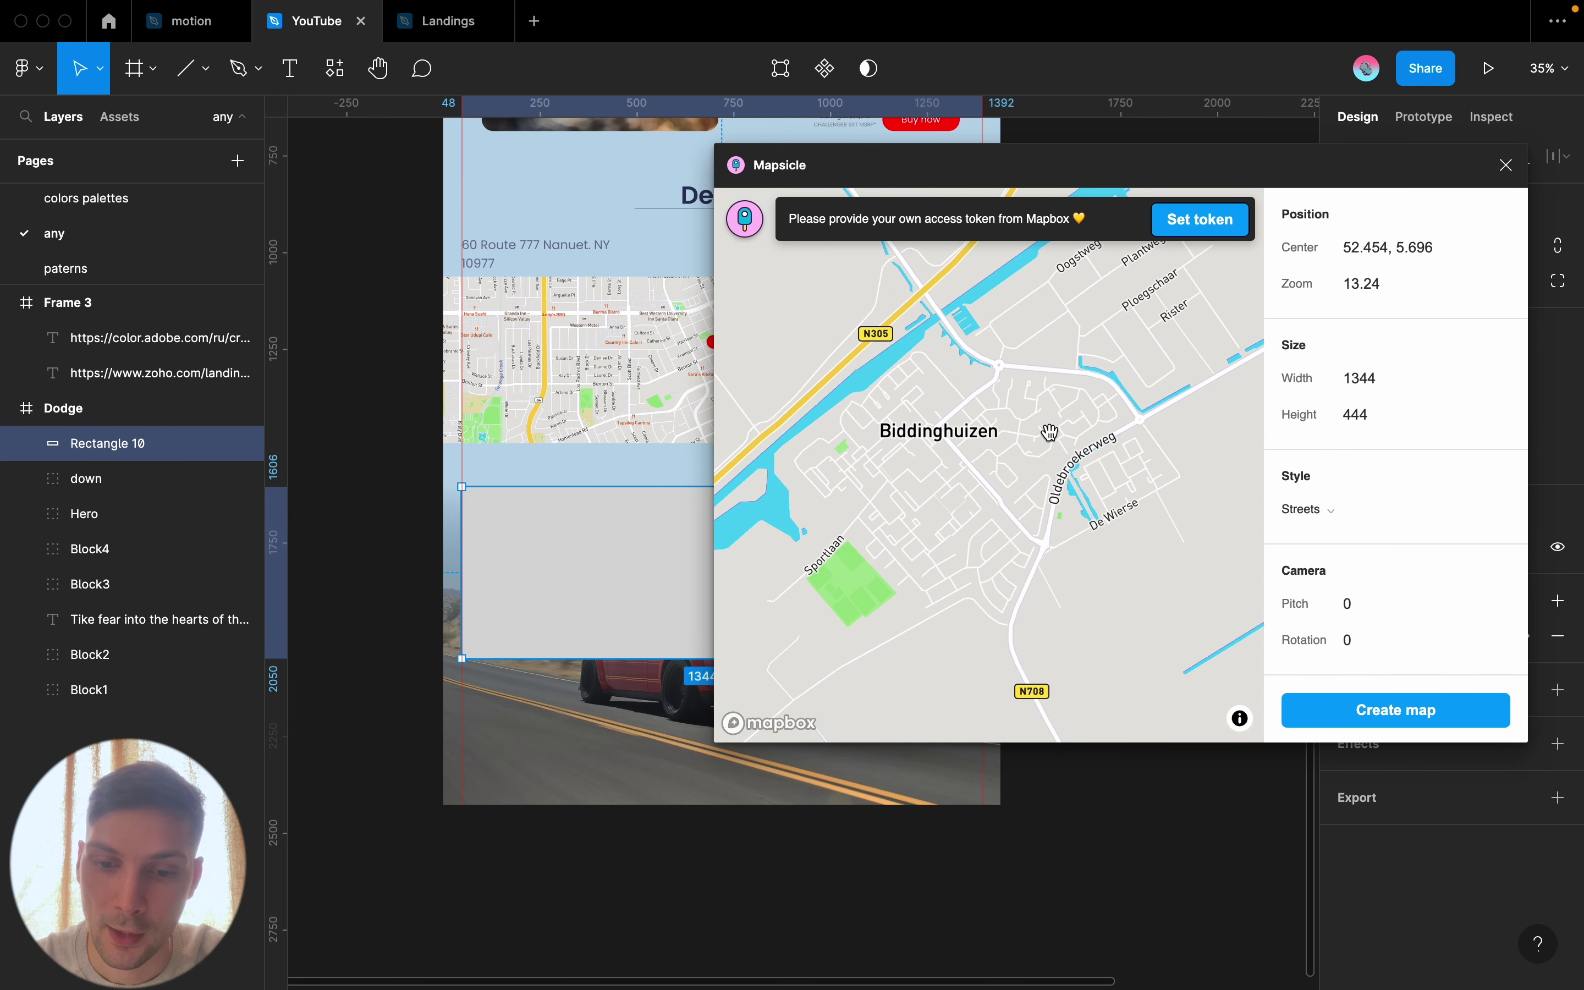
left_click_drag(1050, 433, 1036, 488)
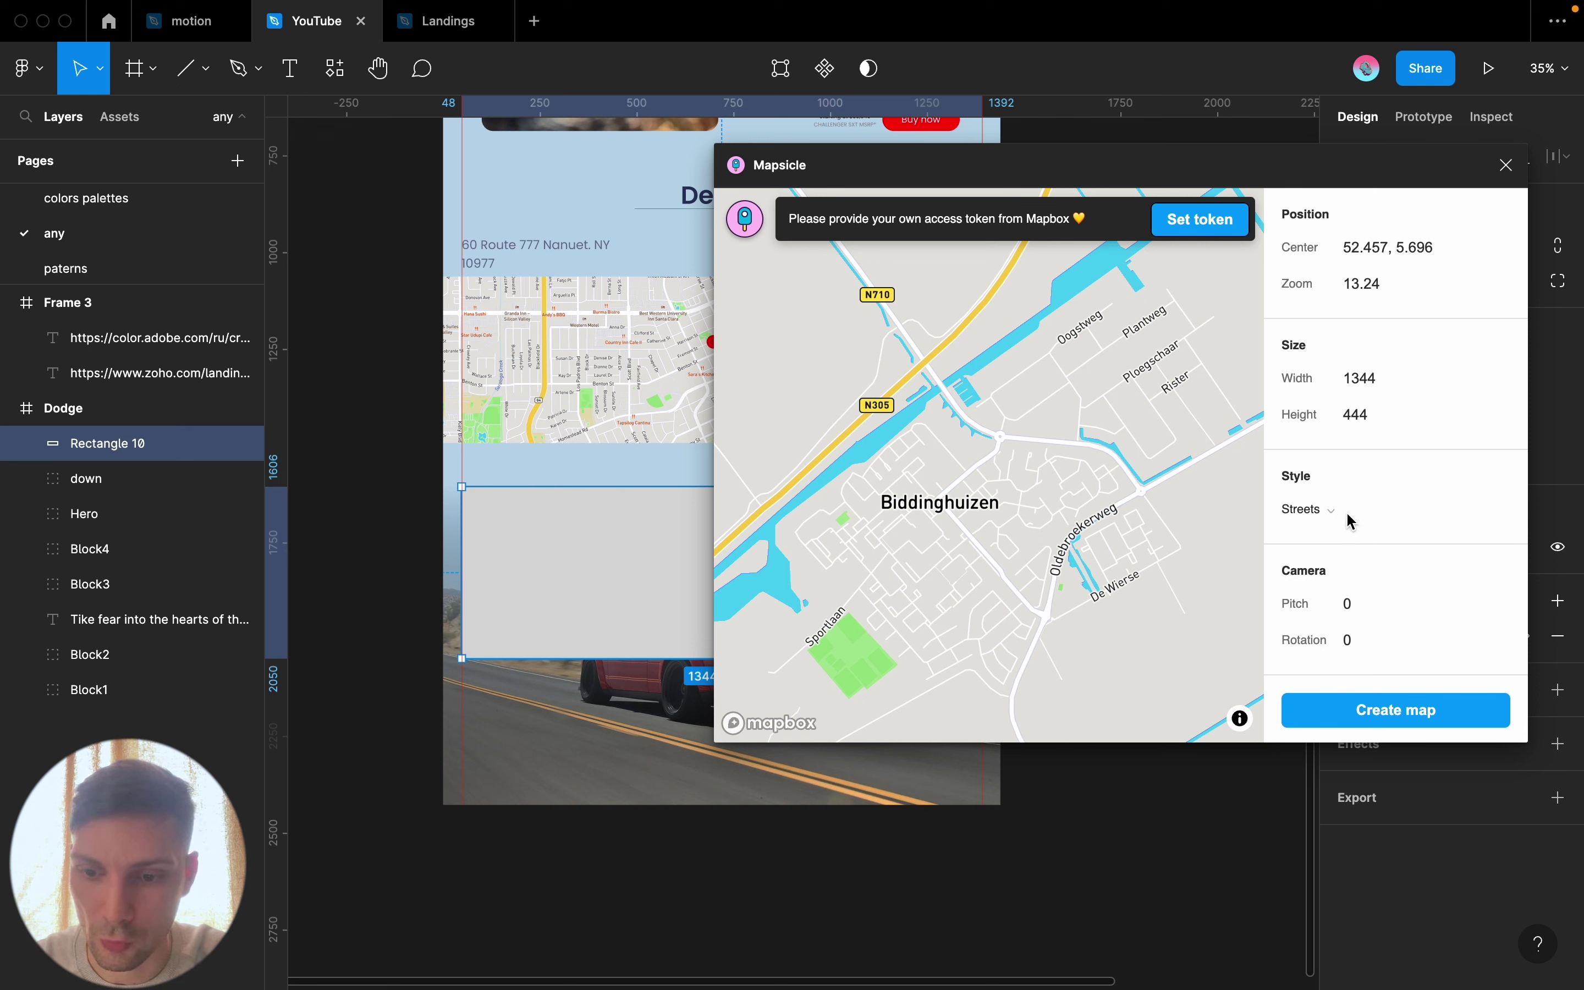
Preview the Outdoors, Light, Dark and Satellite map styles in Mapsicle
left_click(1332, 512)
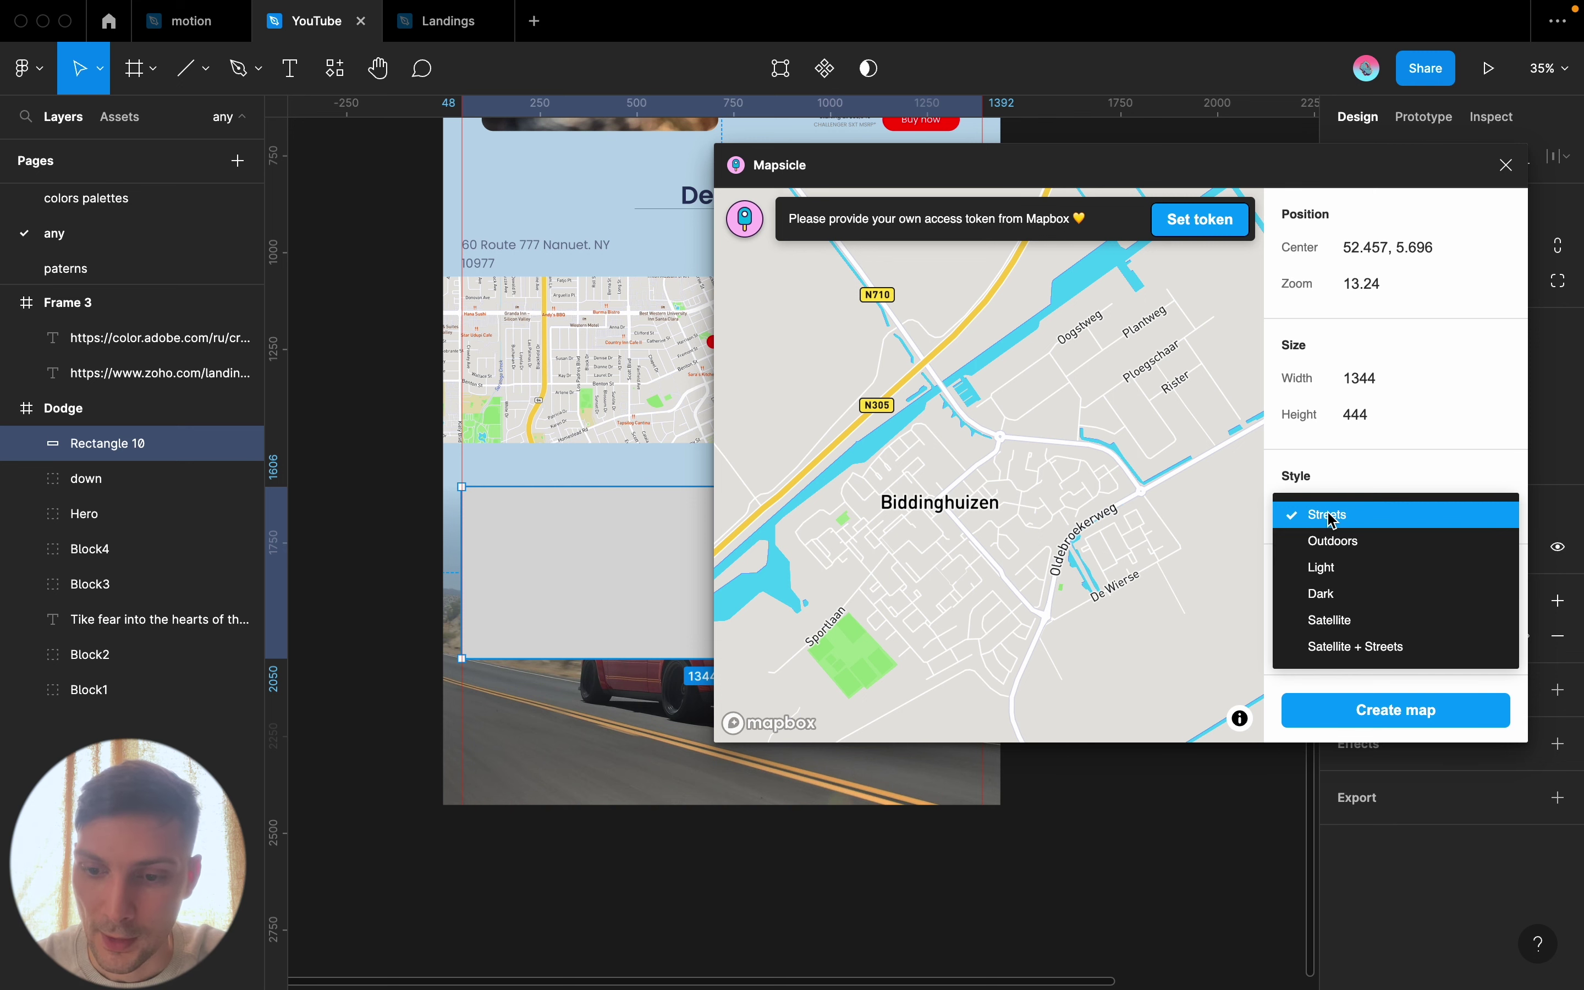
left_click(1351, 540)
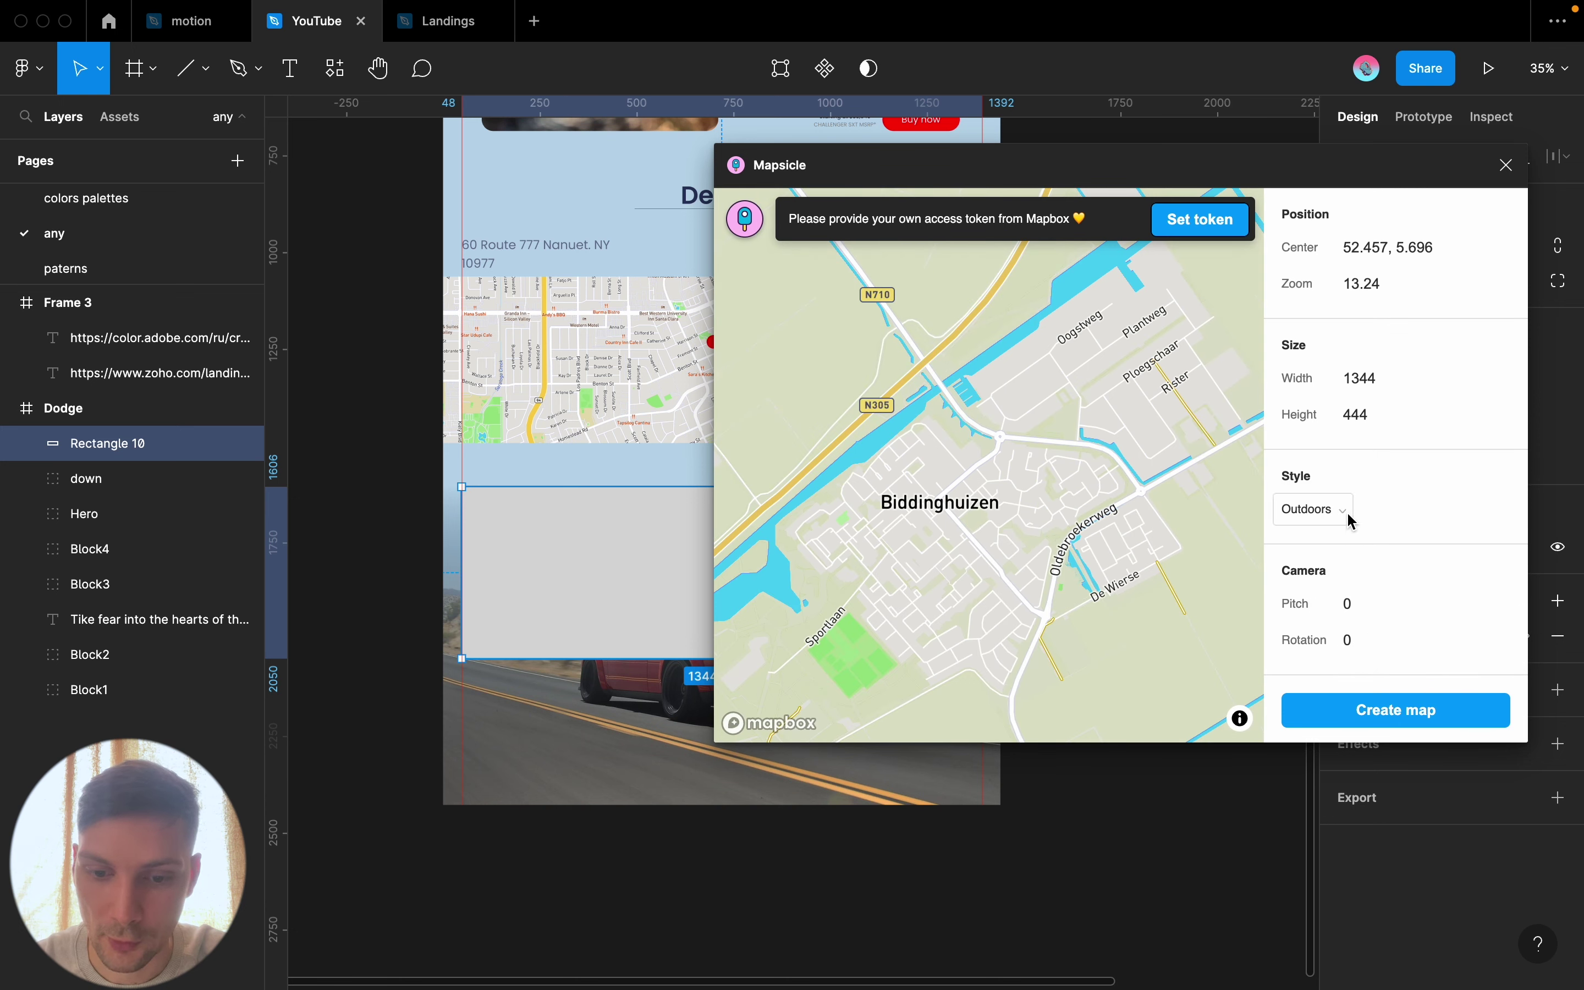
left_click(1350, 512)
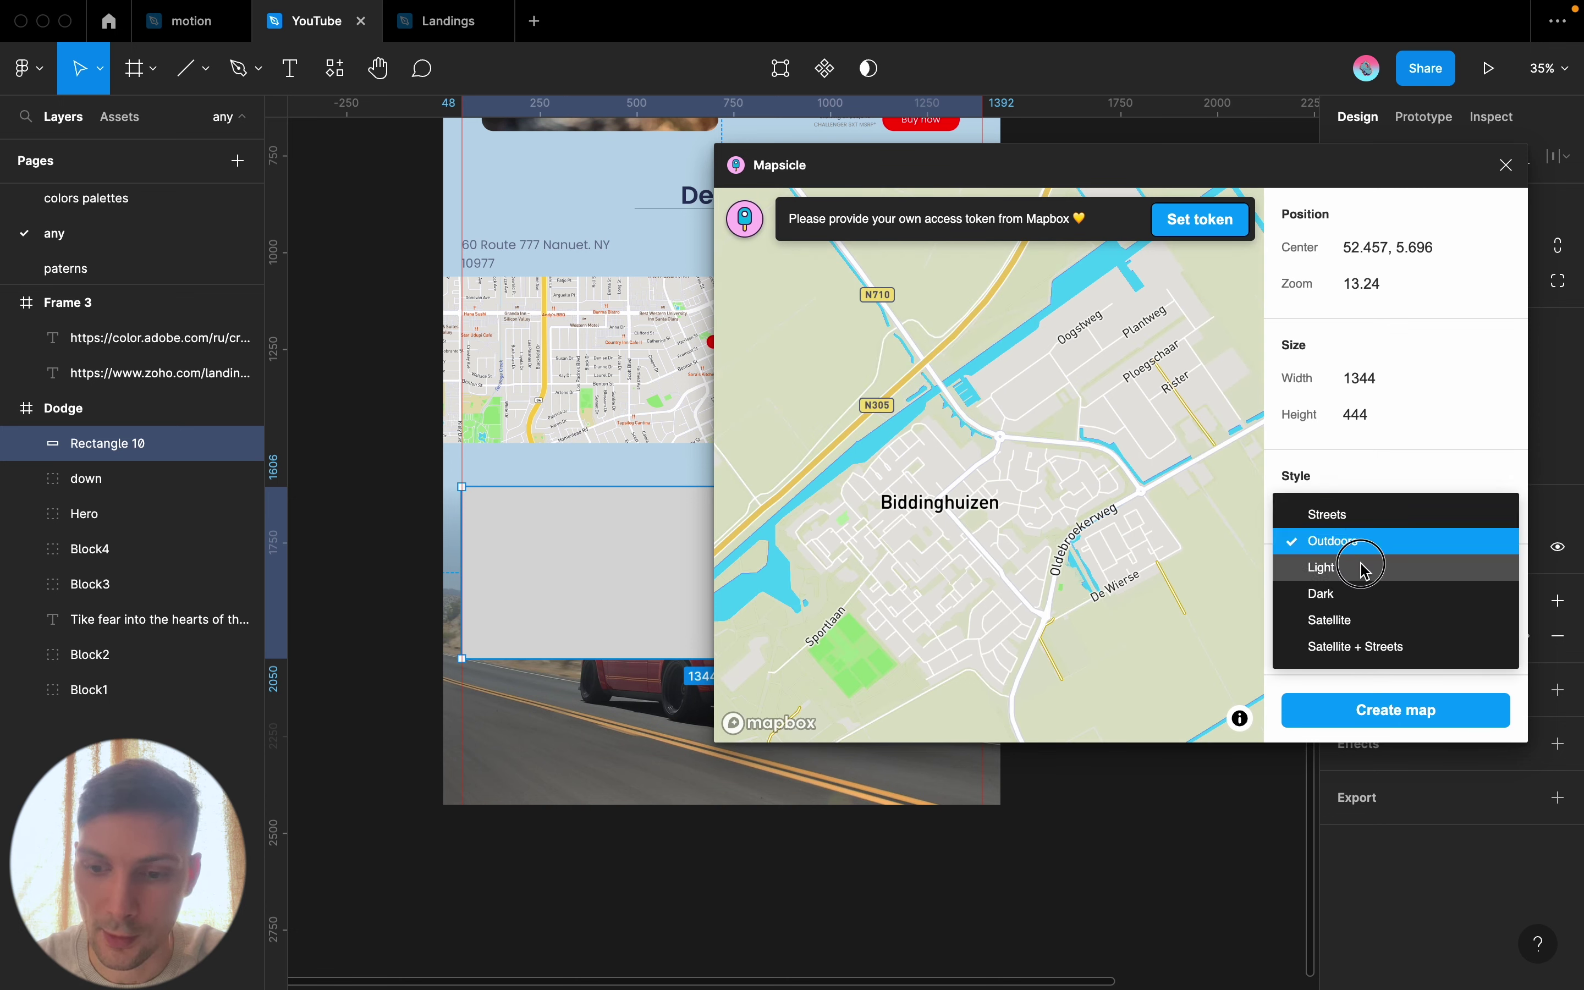
left_click(1363, 567)
left_click(1333, 518)
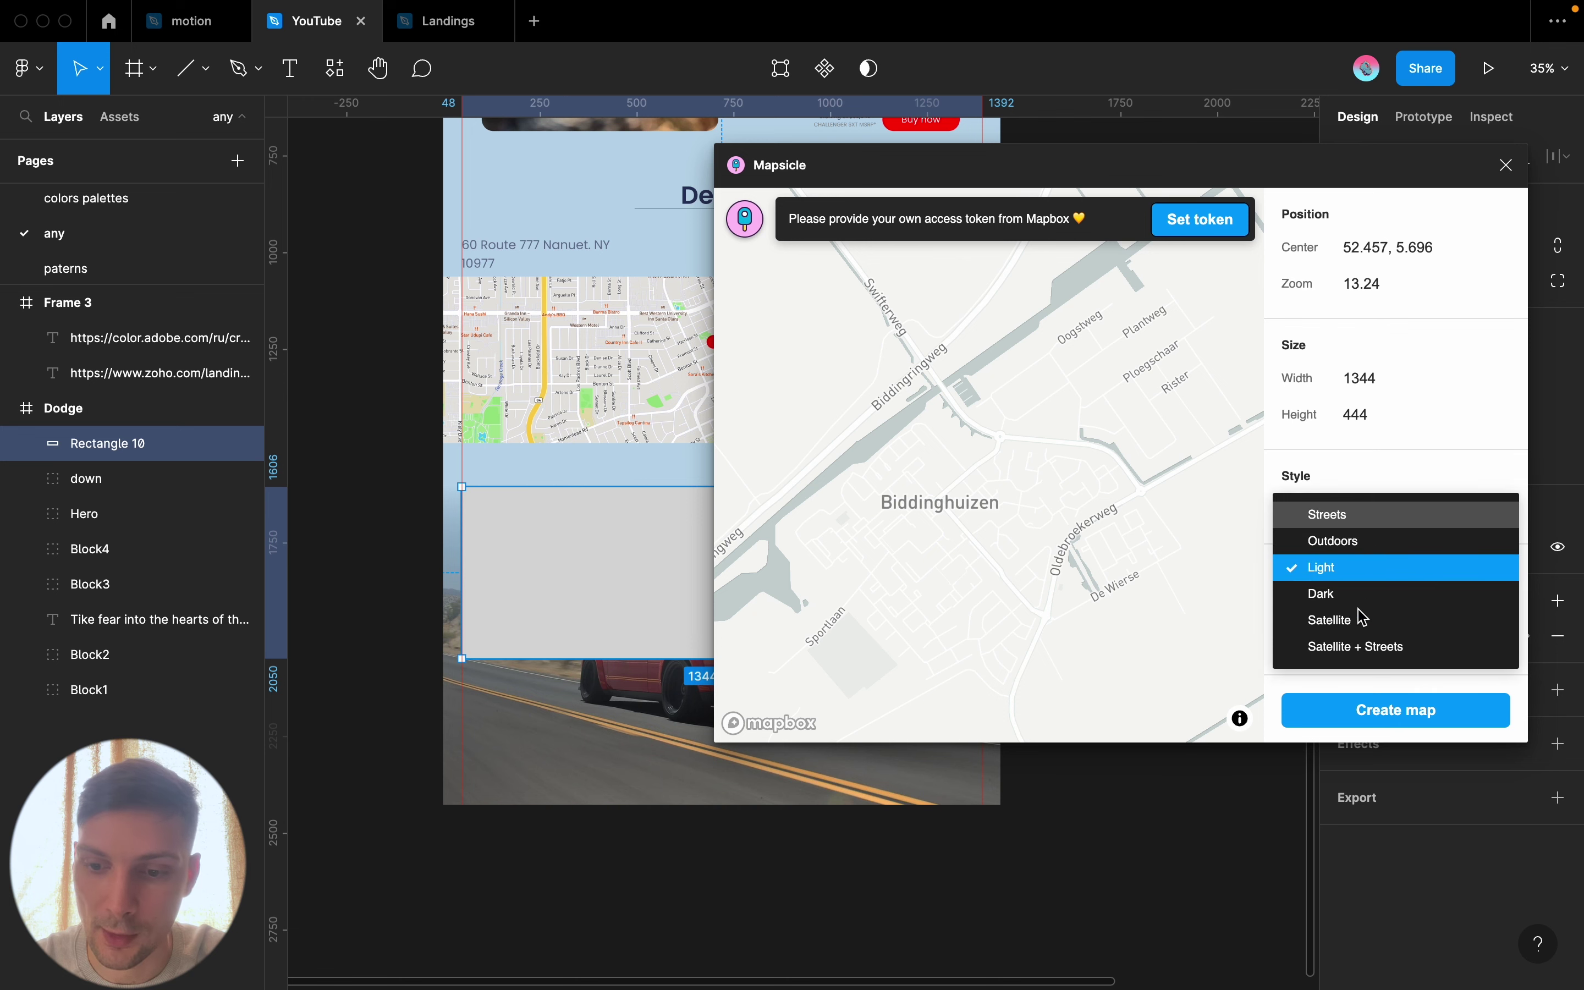
left_click(1376, 593)
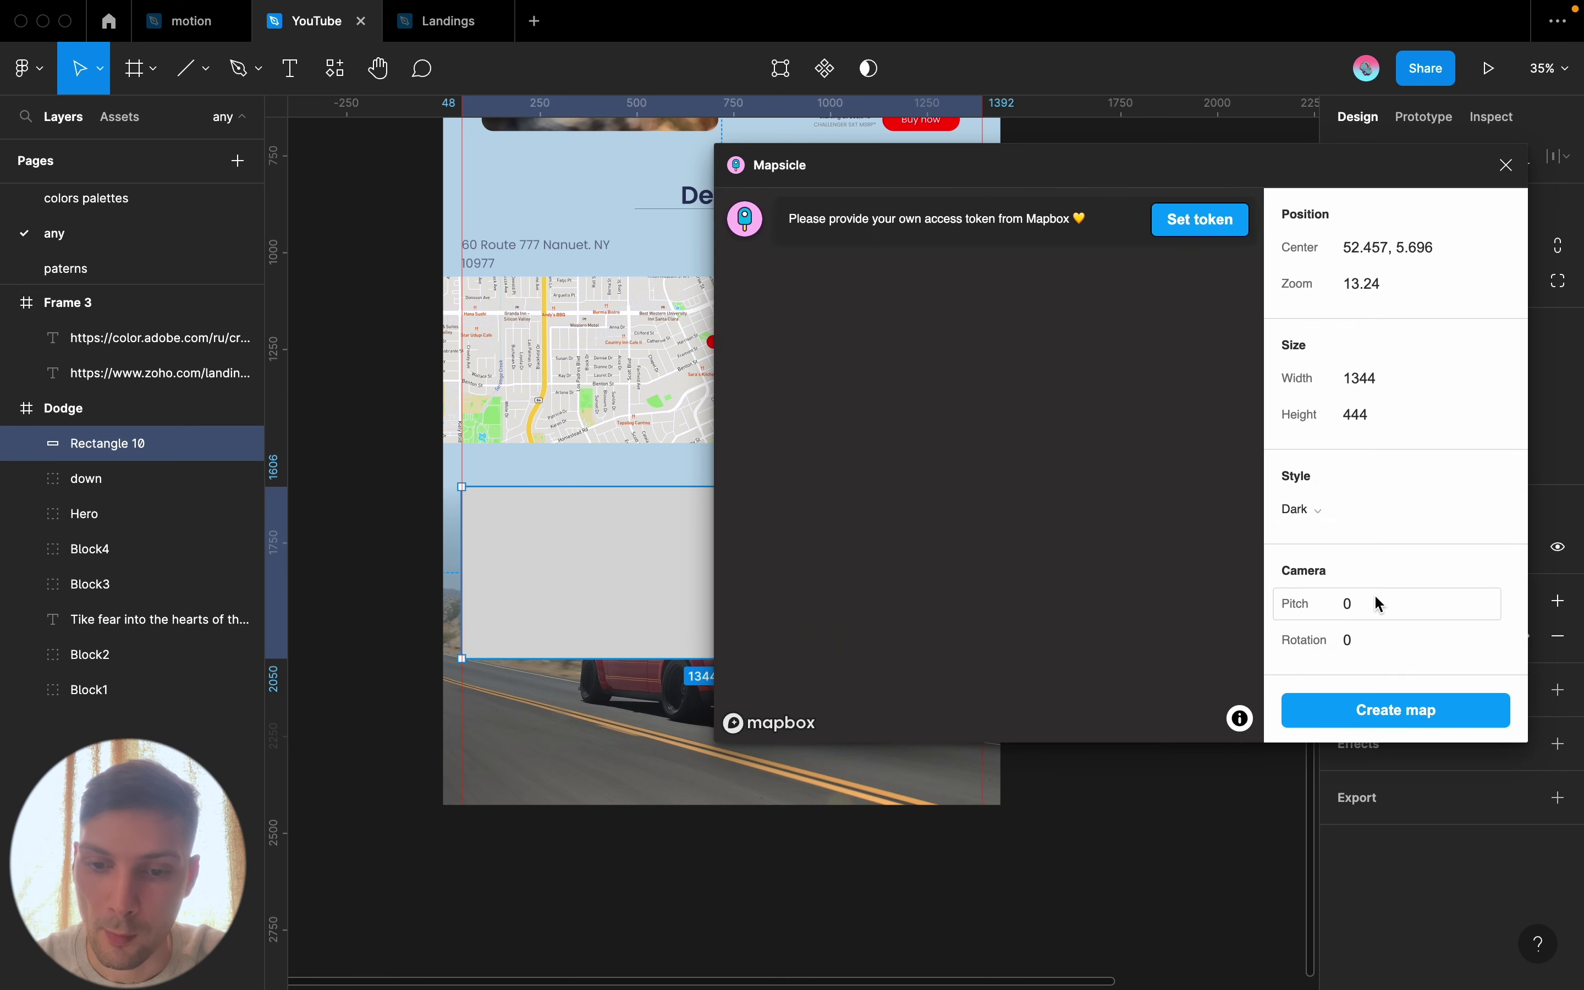
left_click(1322, 509)
left_click(1339, 620)
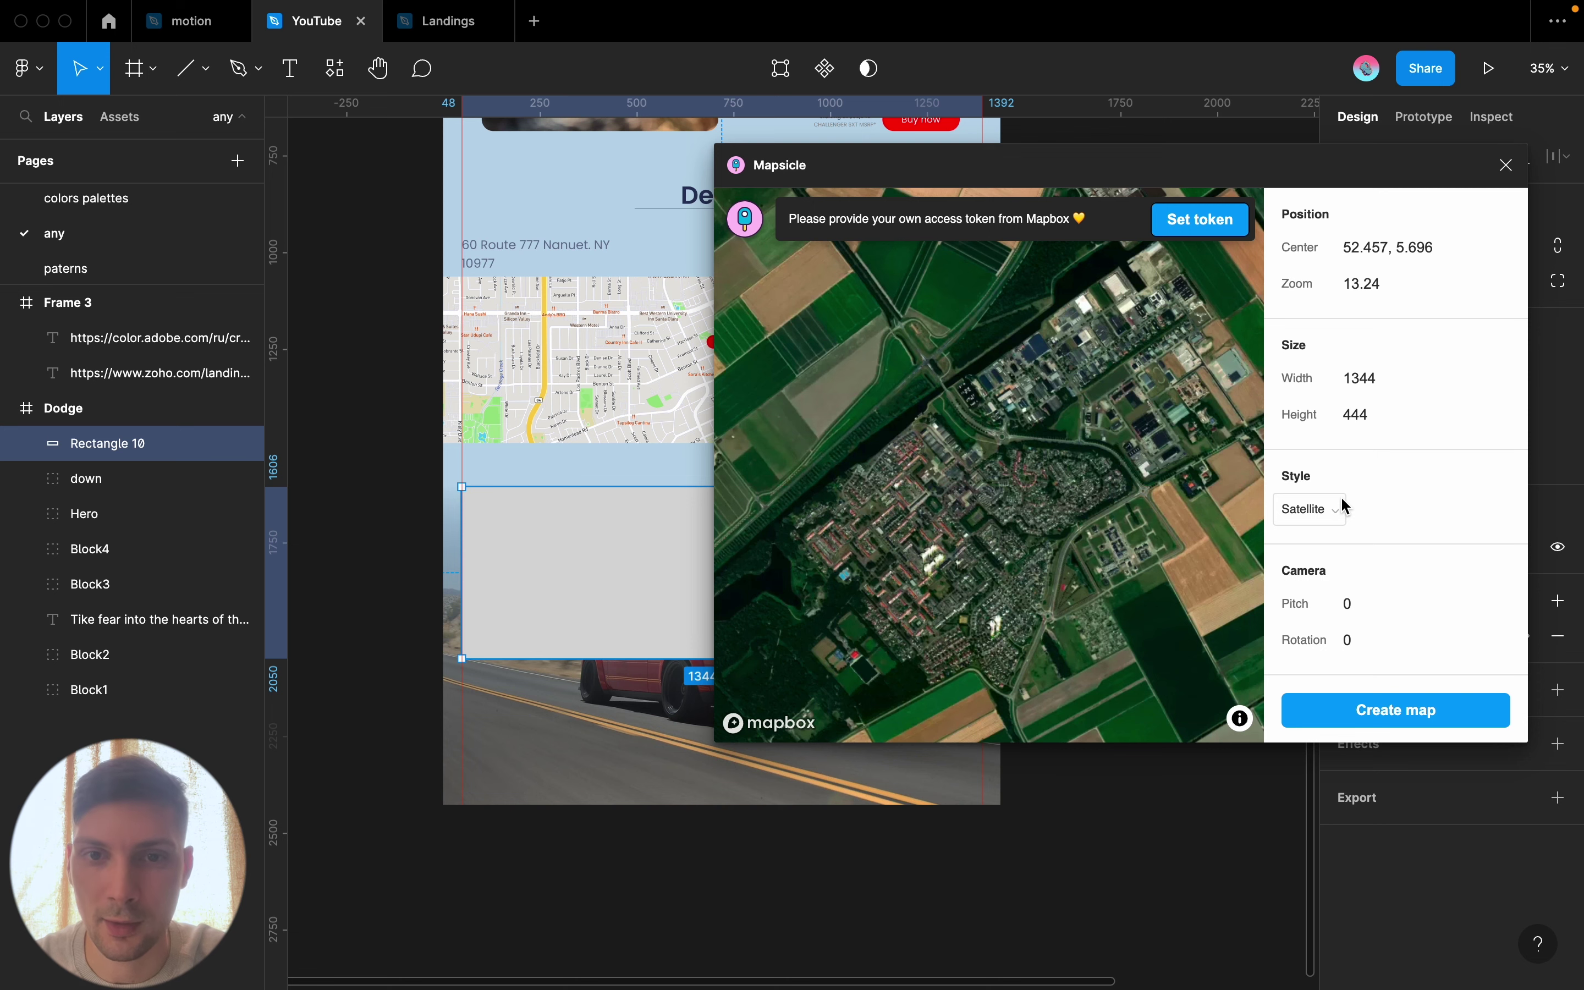
Settle on the Outdoors style and generate the map into the rectangle
left_click(1342, 517)
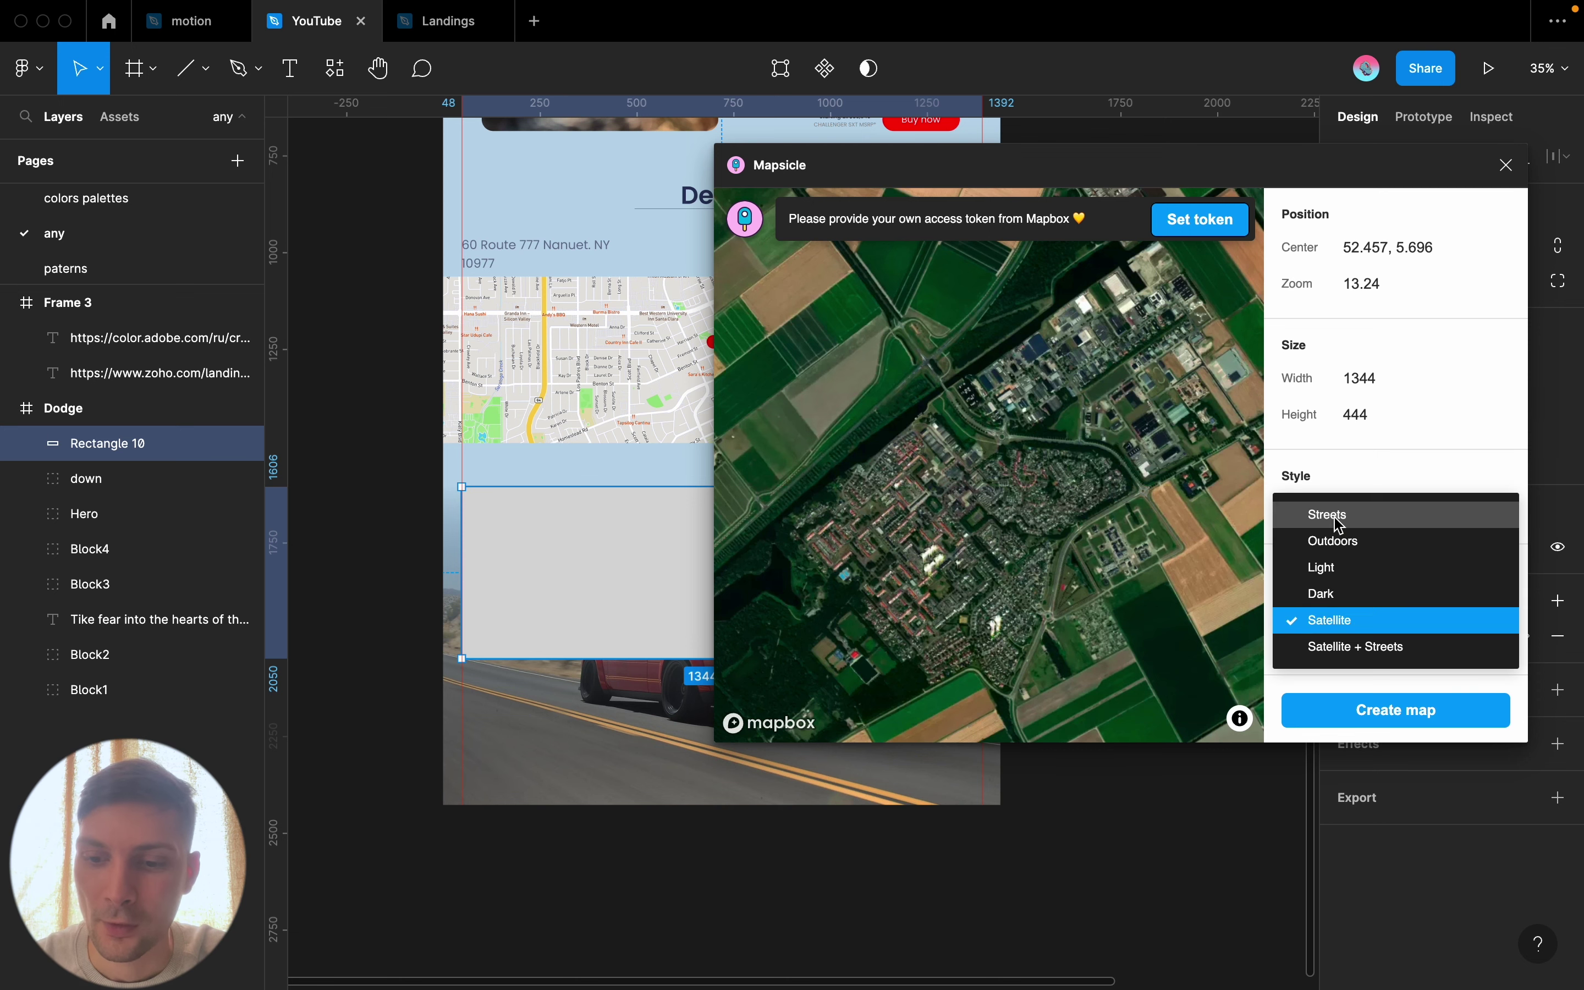
left_click(1340, 578)
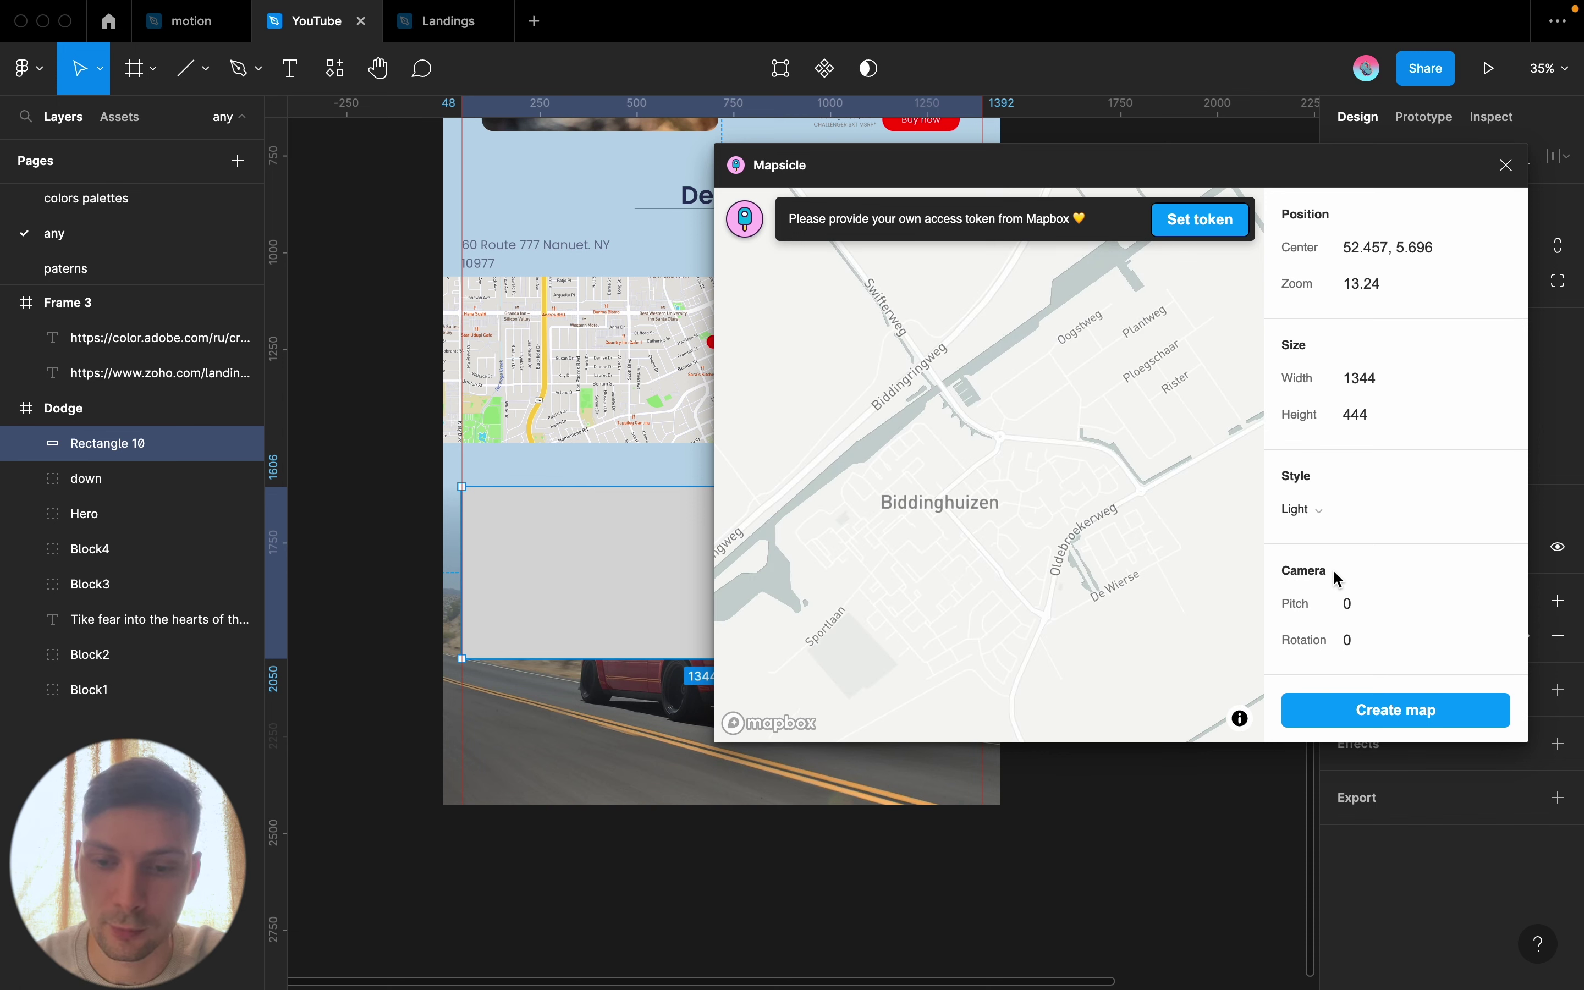
left_click(1320, 517)
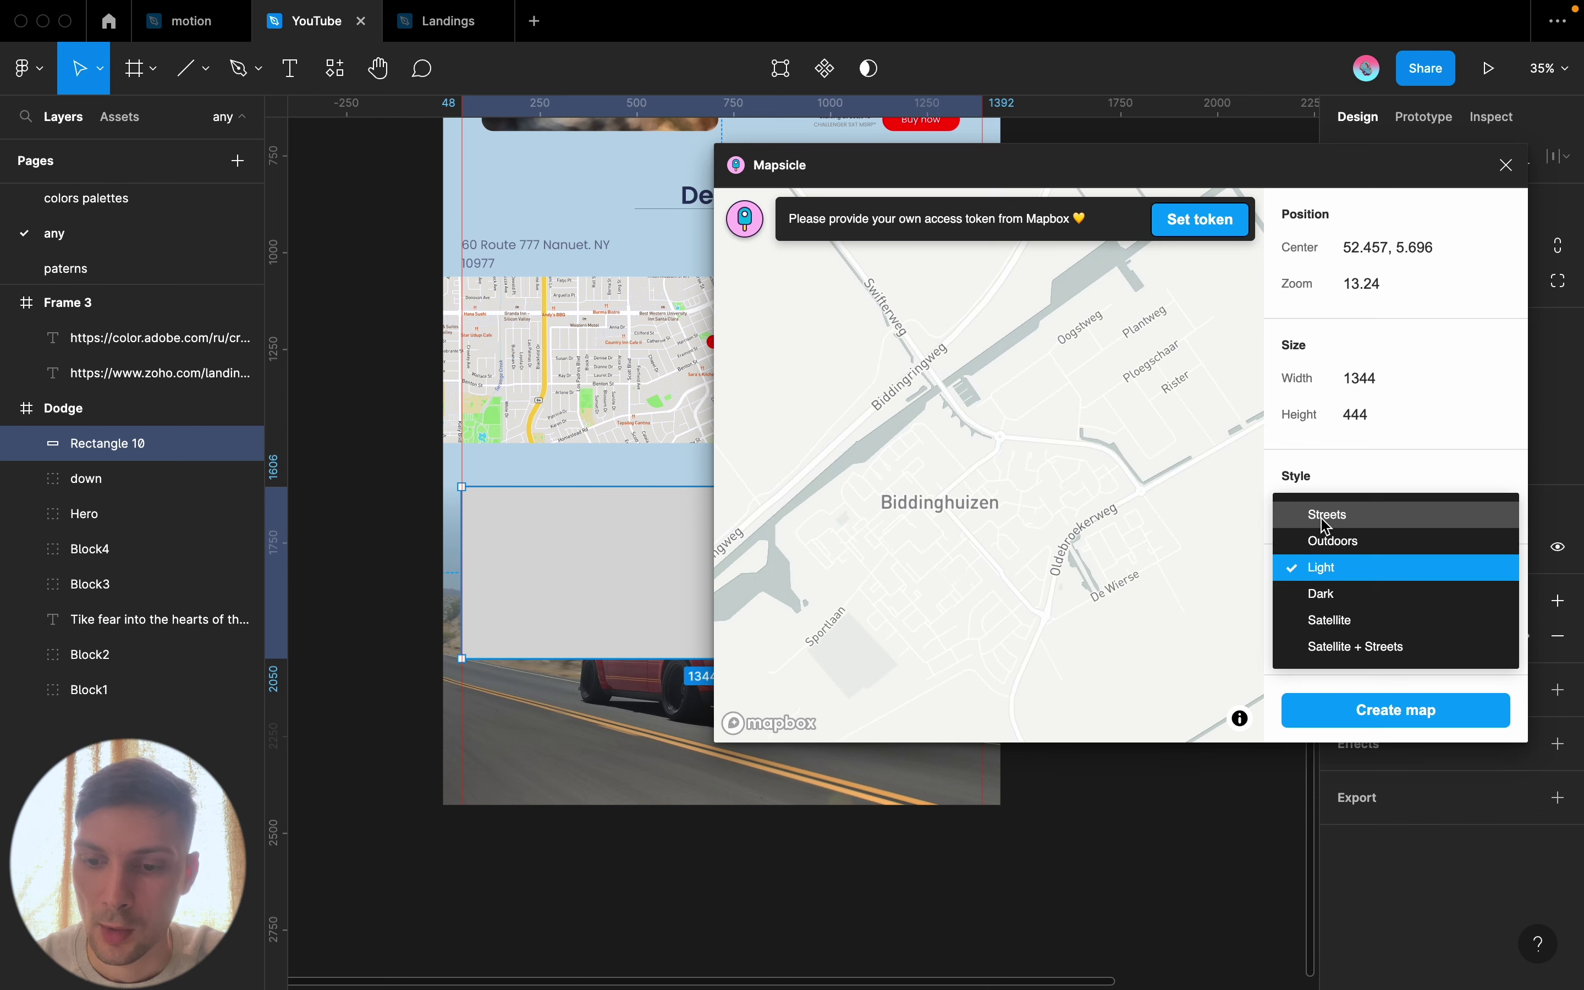
left_click(1340, 541)
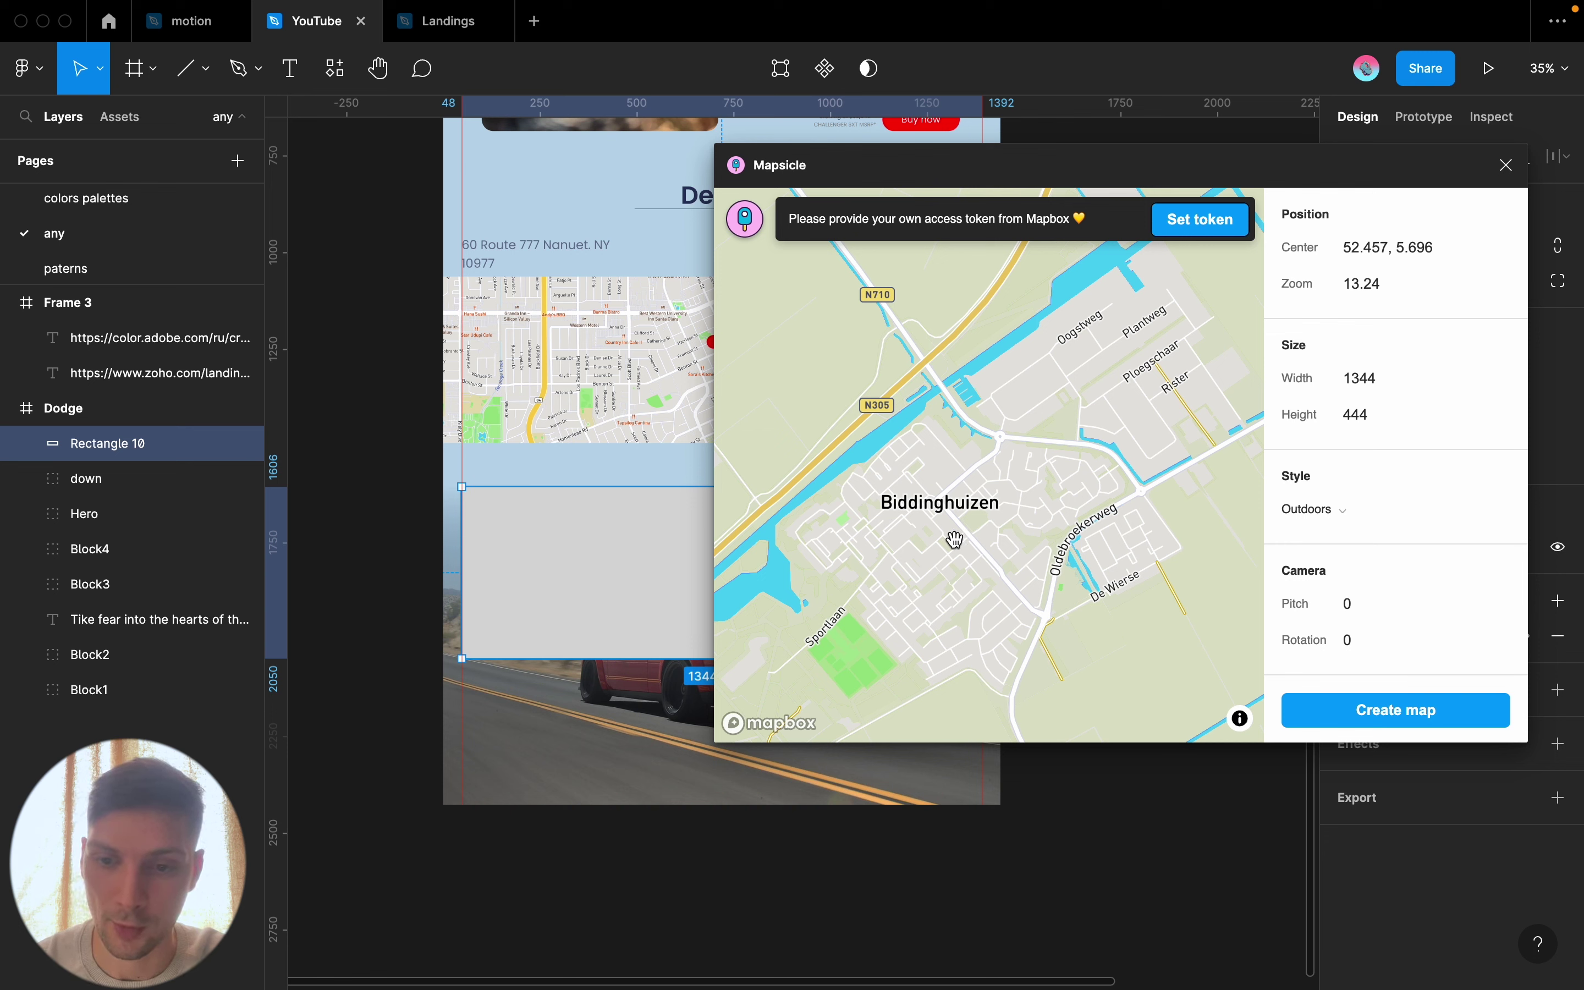
left_click(1411, 714)
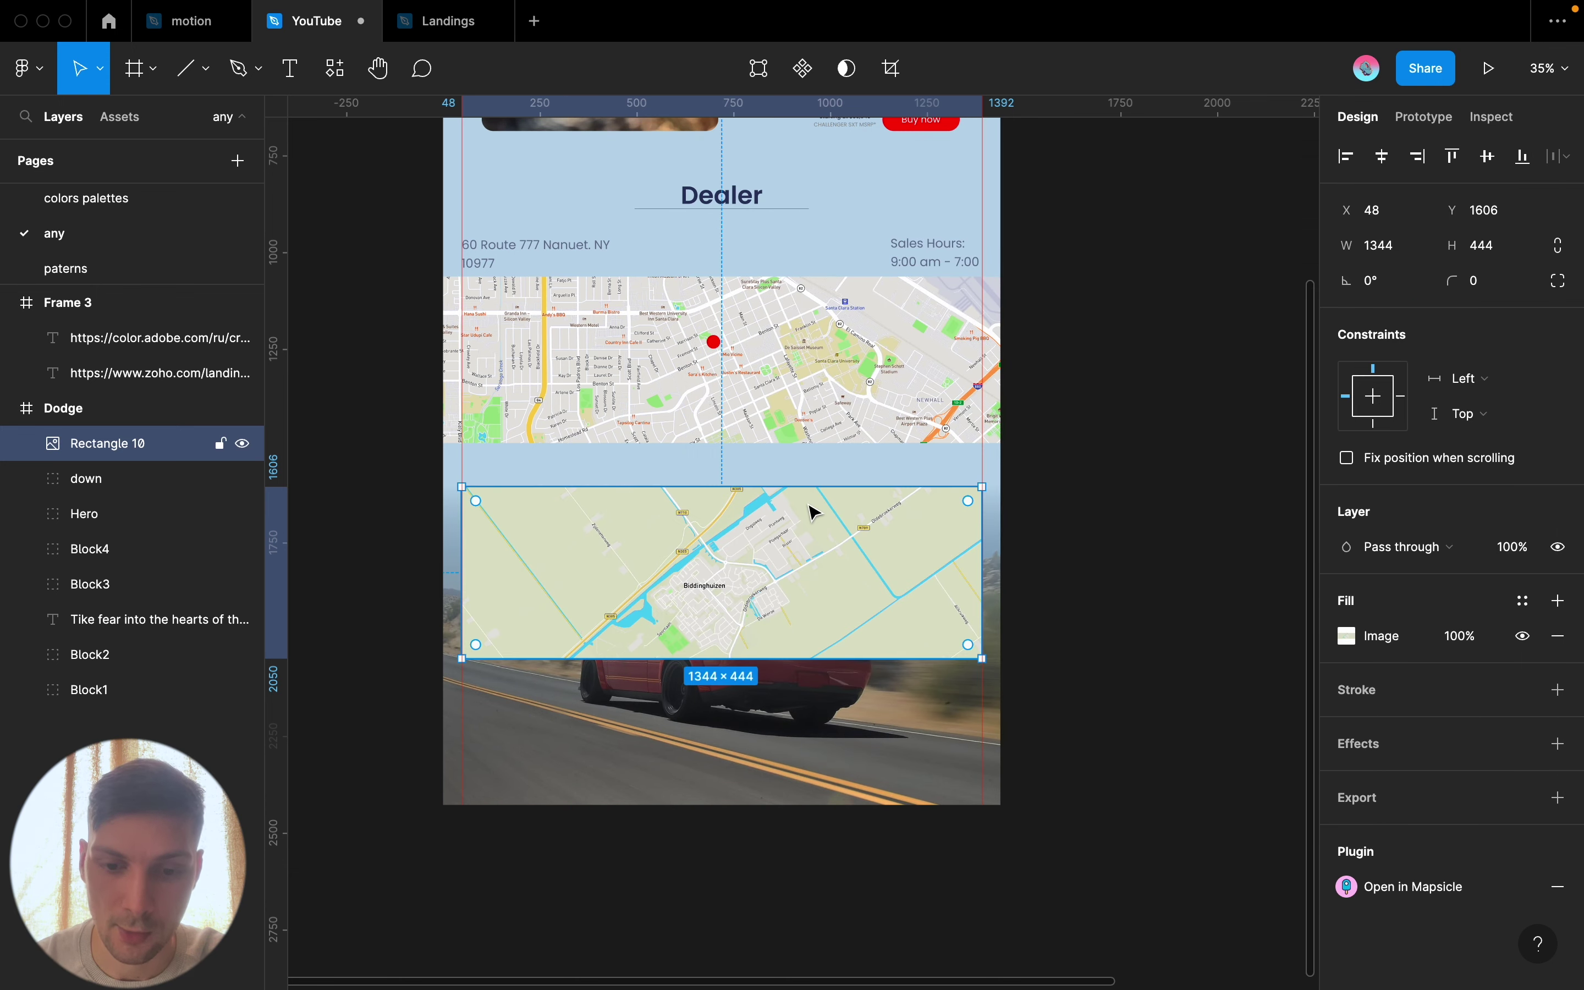
Reopen Mapsicle, zoom to street level (15.09), and update the Biddinghuizen map
scroll(753, 541, "up", 3)
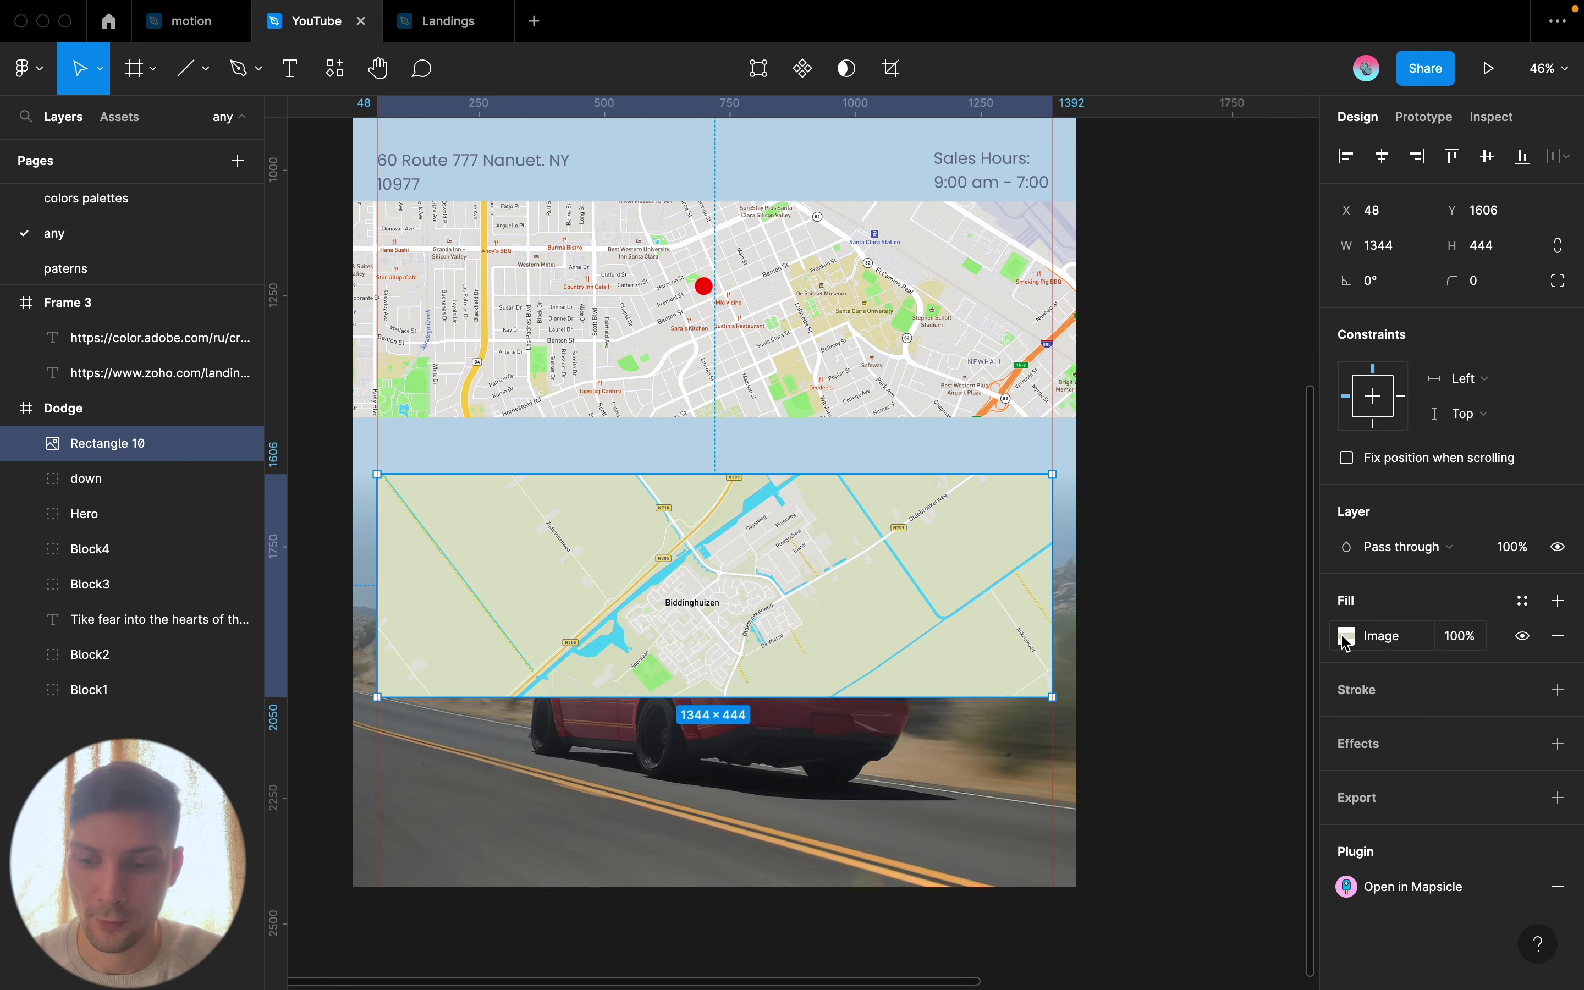
left_click(1346, 888)
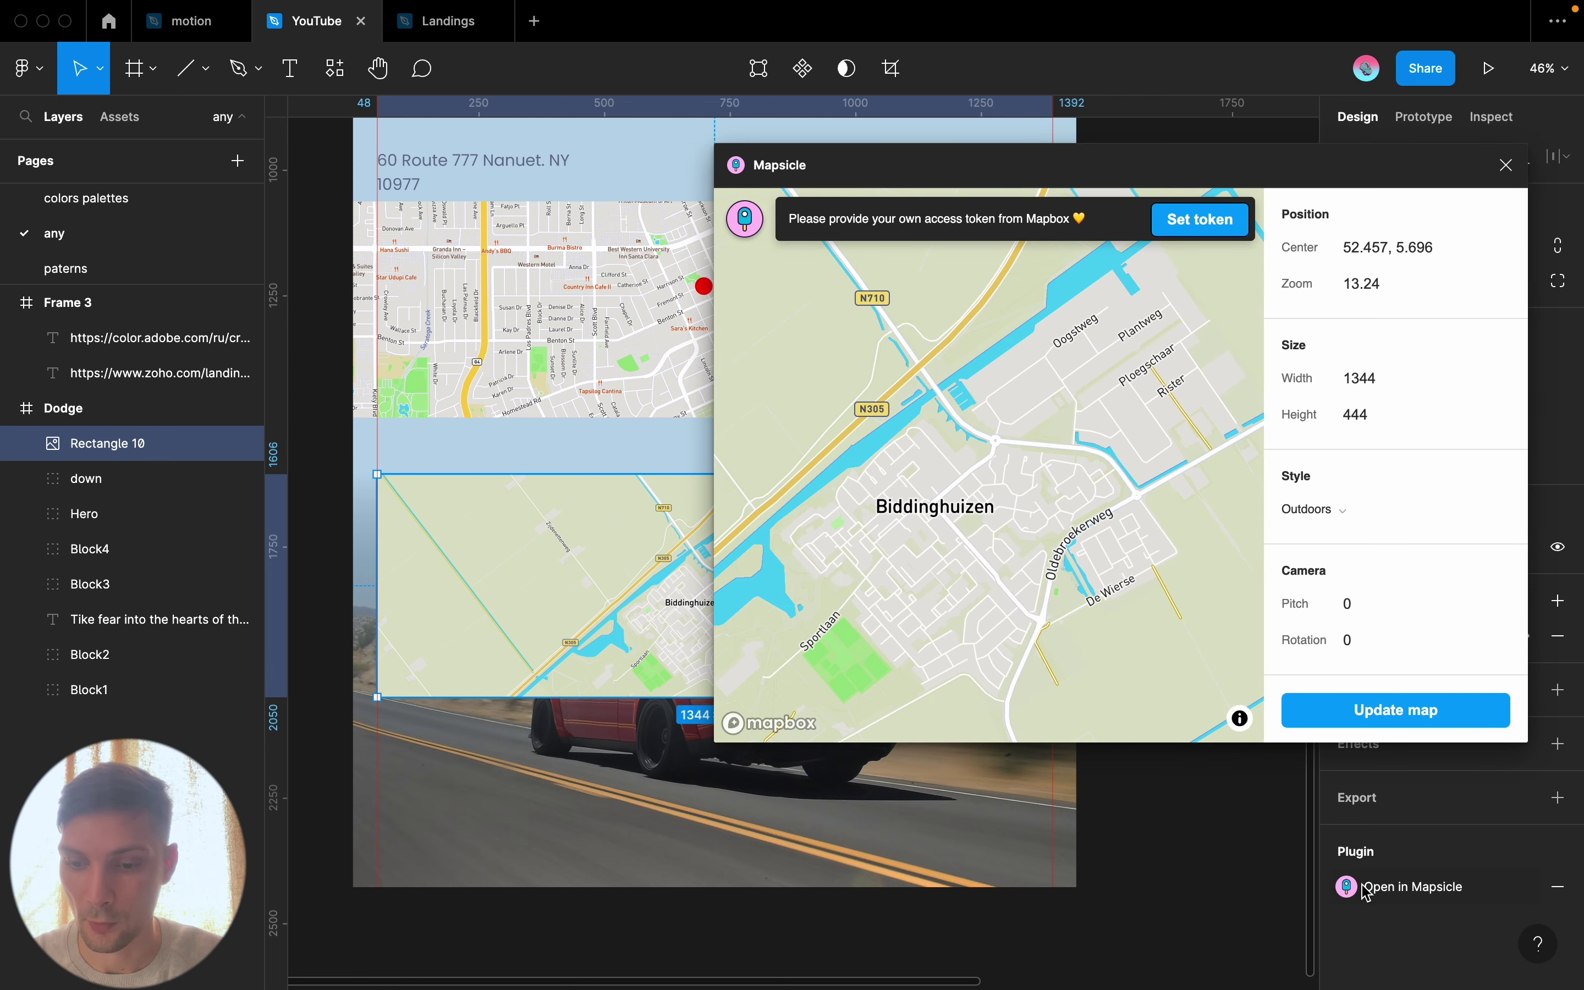
scroll(980, 542, "up", 5)
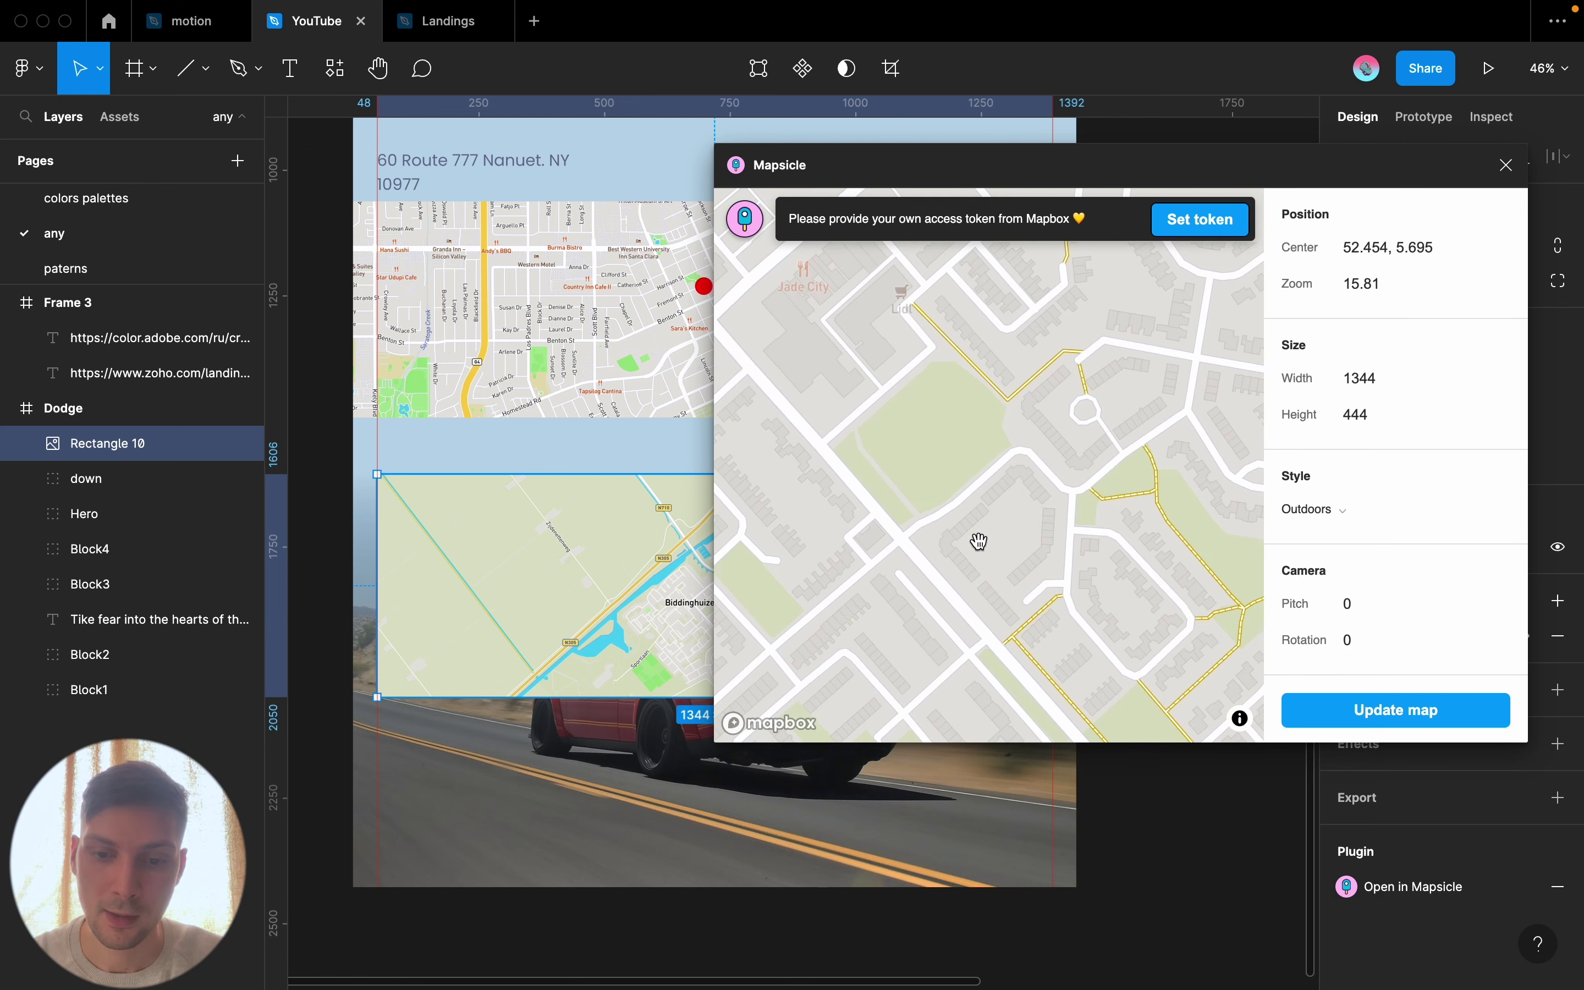
scroll(980, 542, "down", 2)
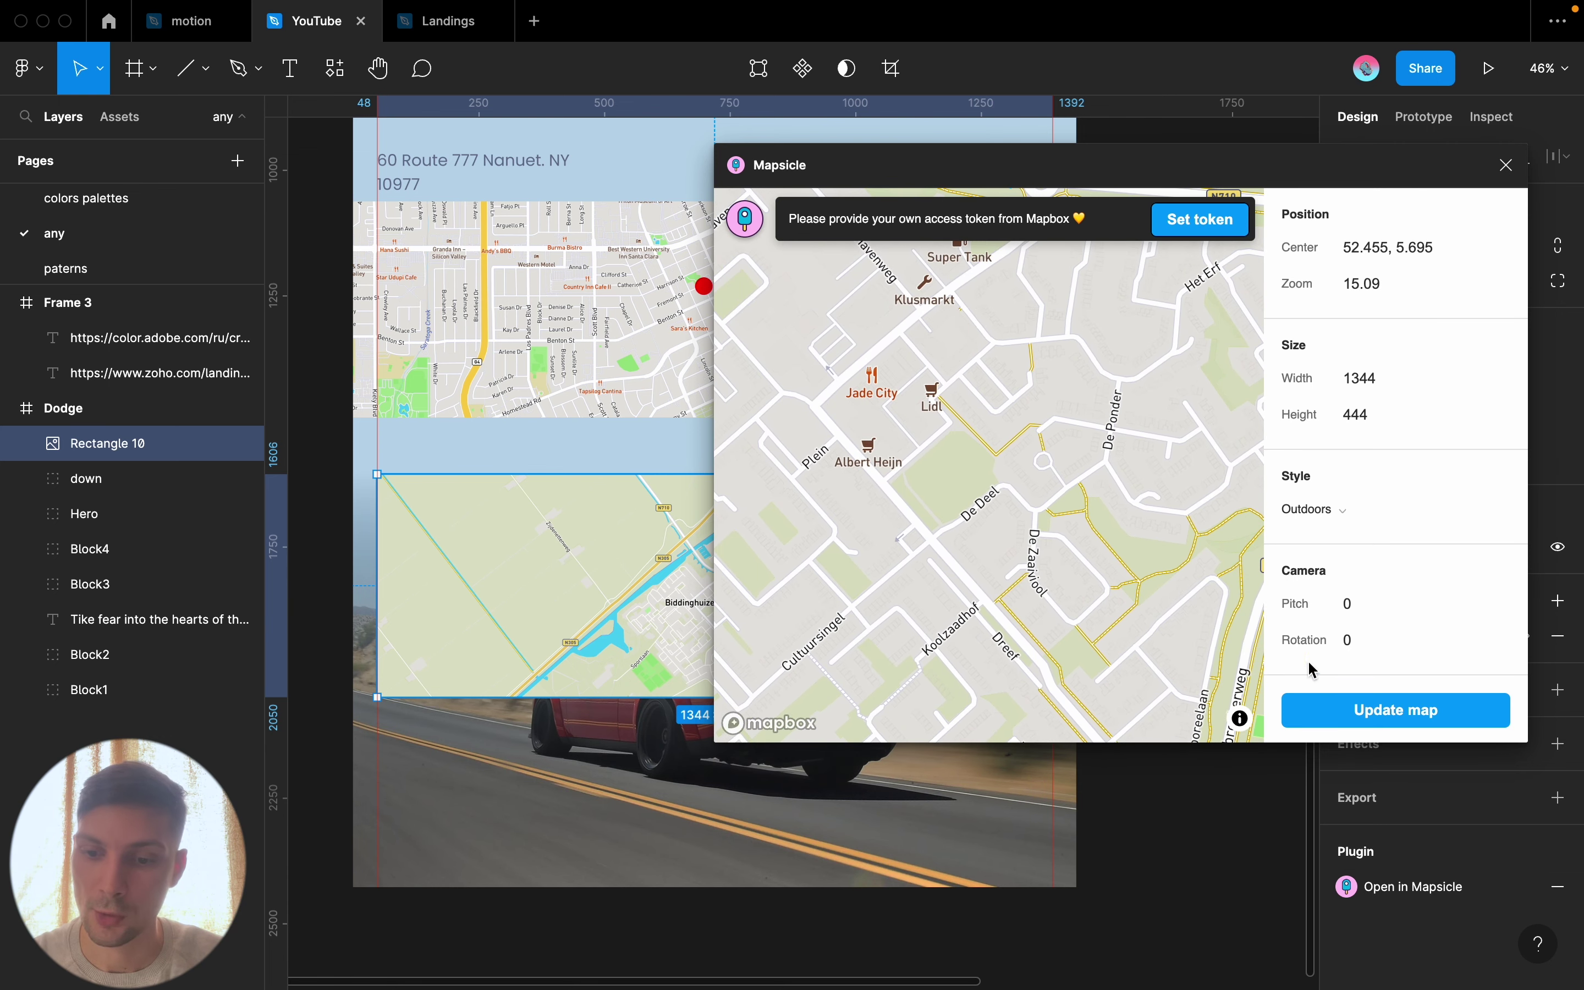
left_click(1353, 716)
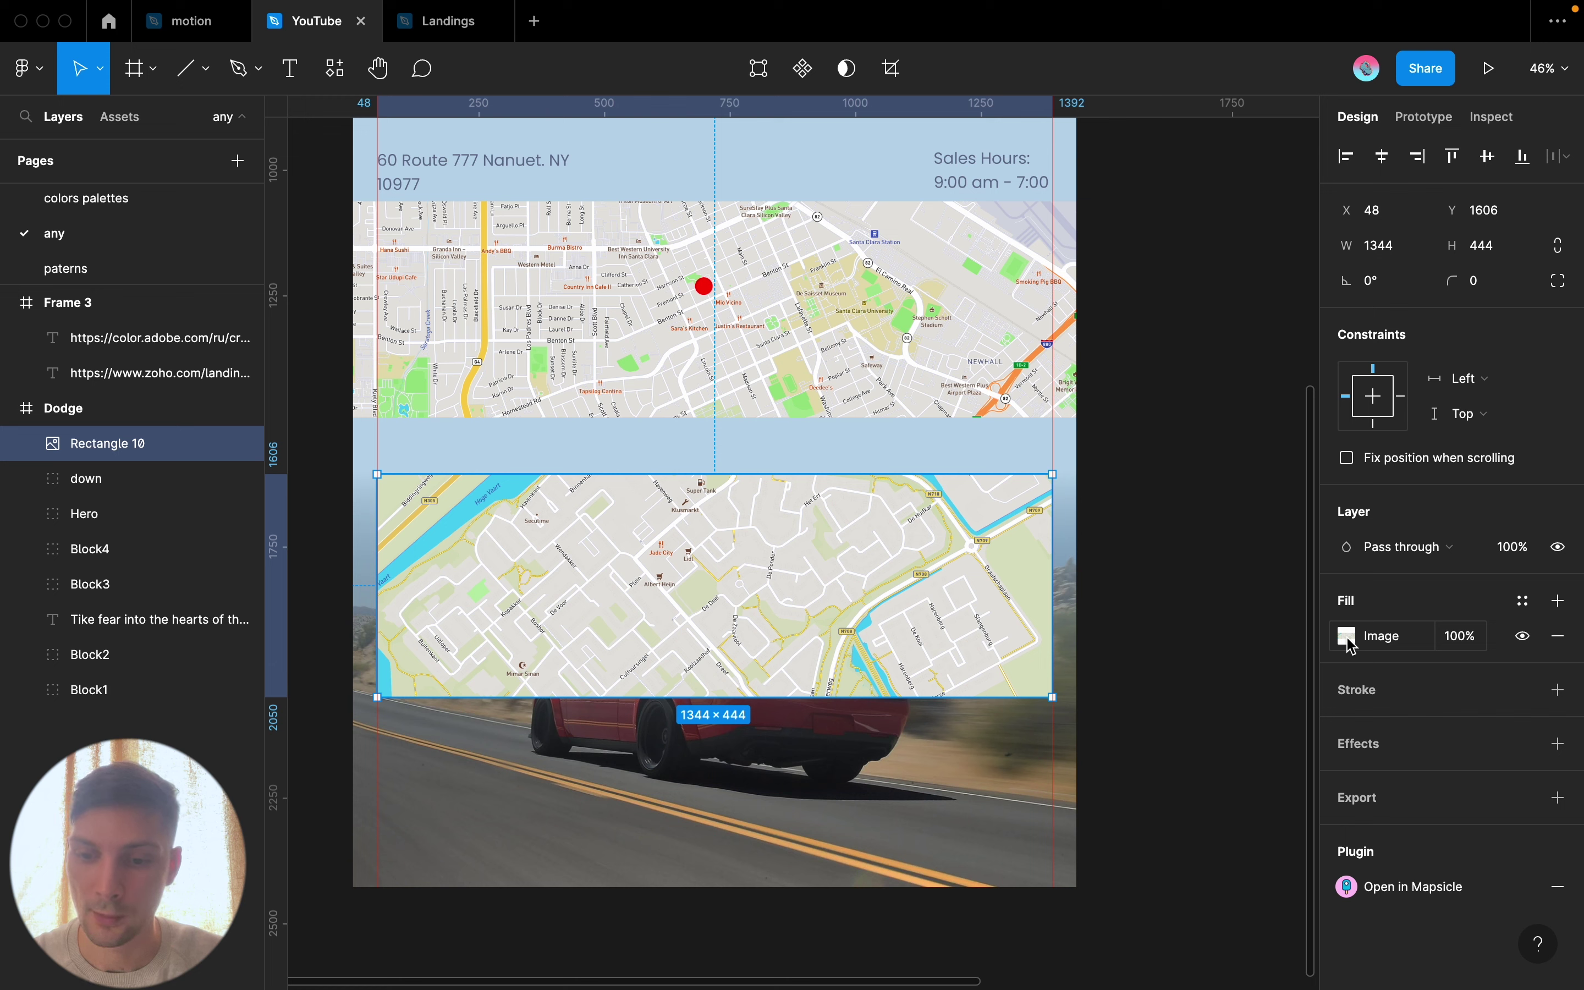
Switch the map's image fill scaling mode to Crop
left_click(1349, 640)
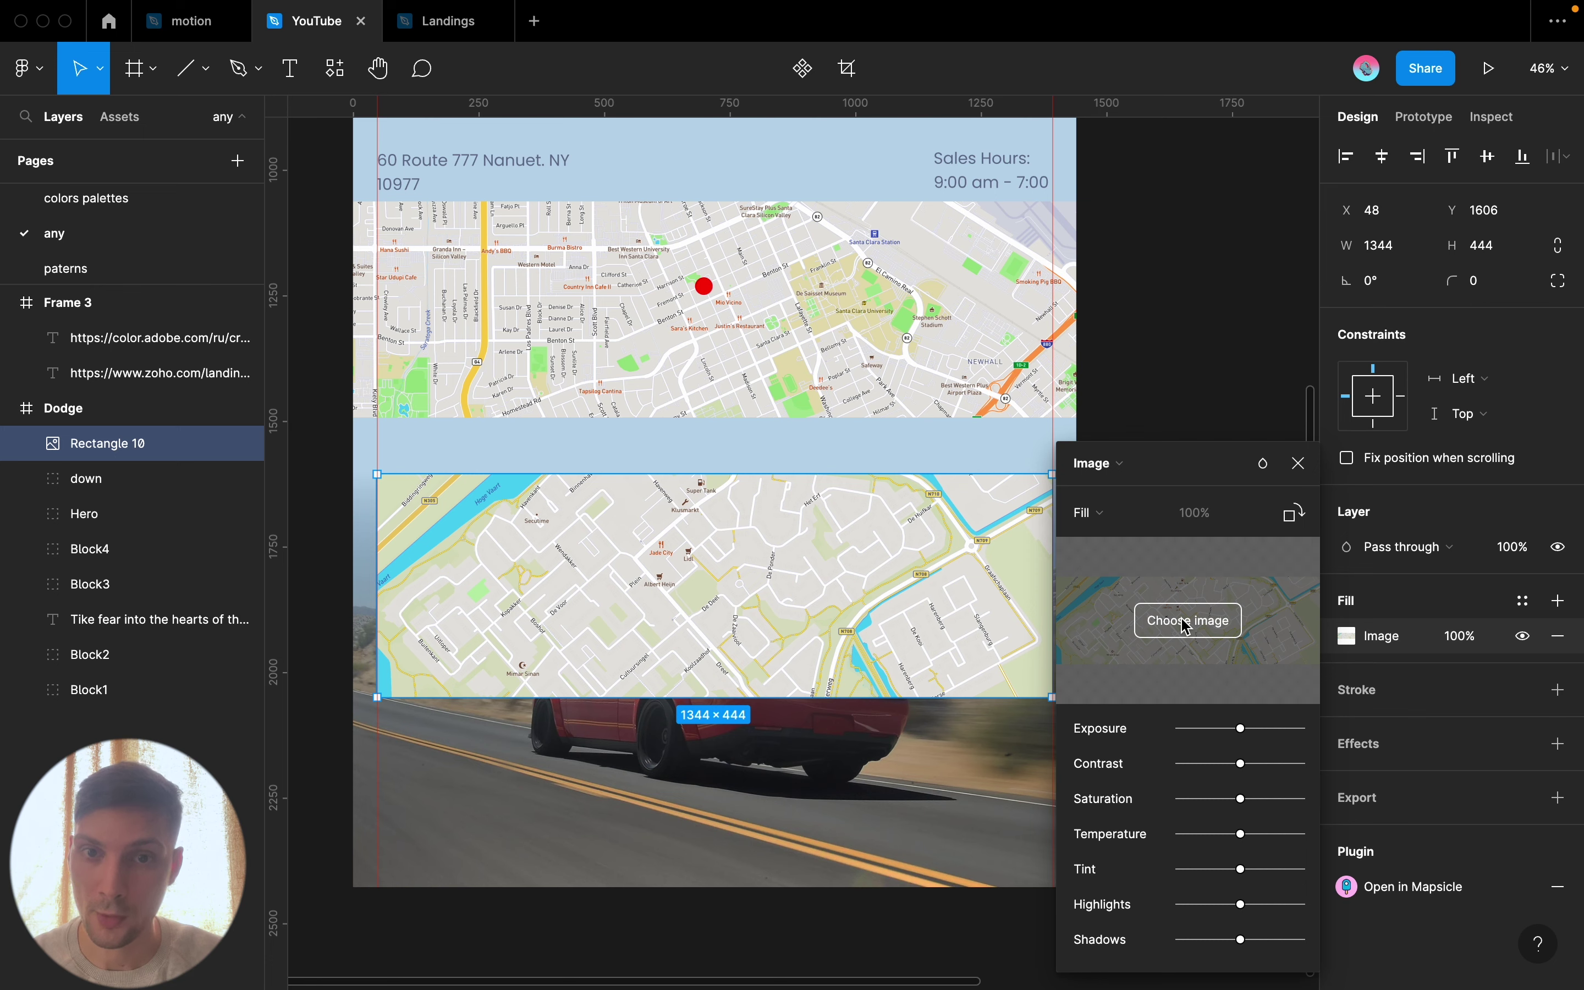
left_click(1186, 626)
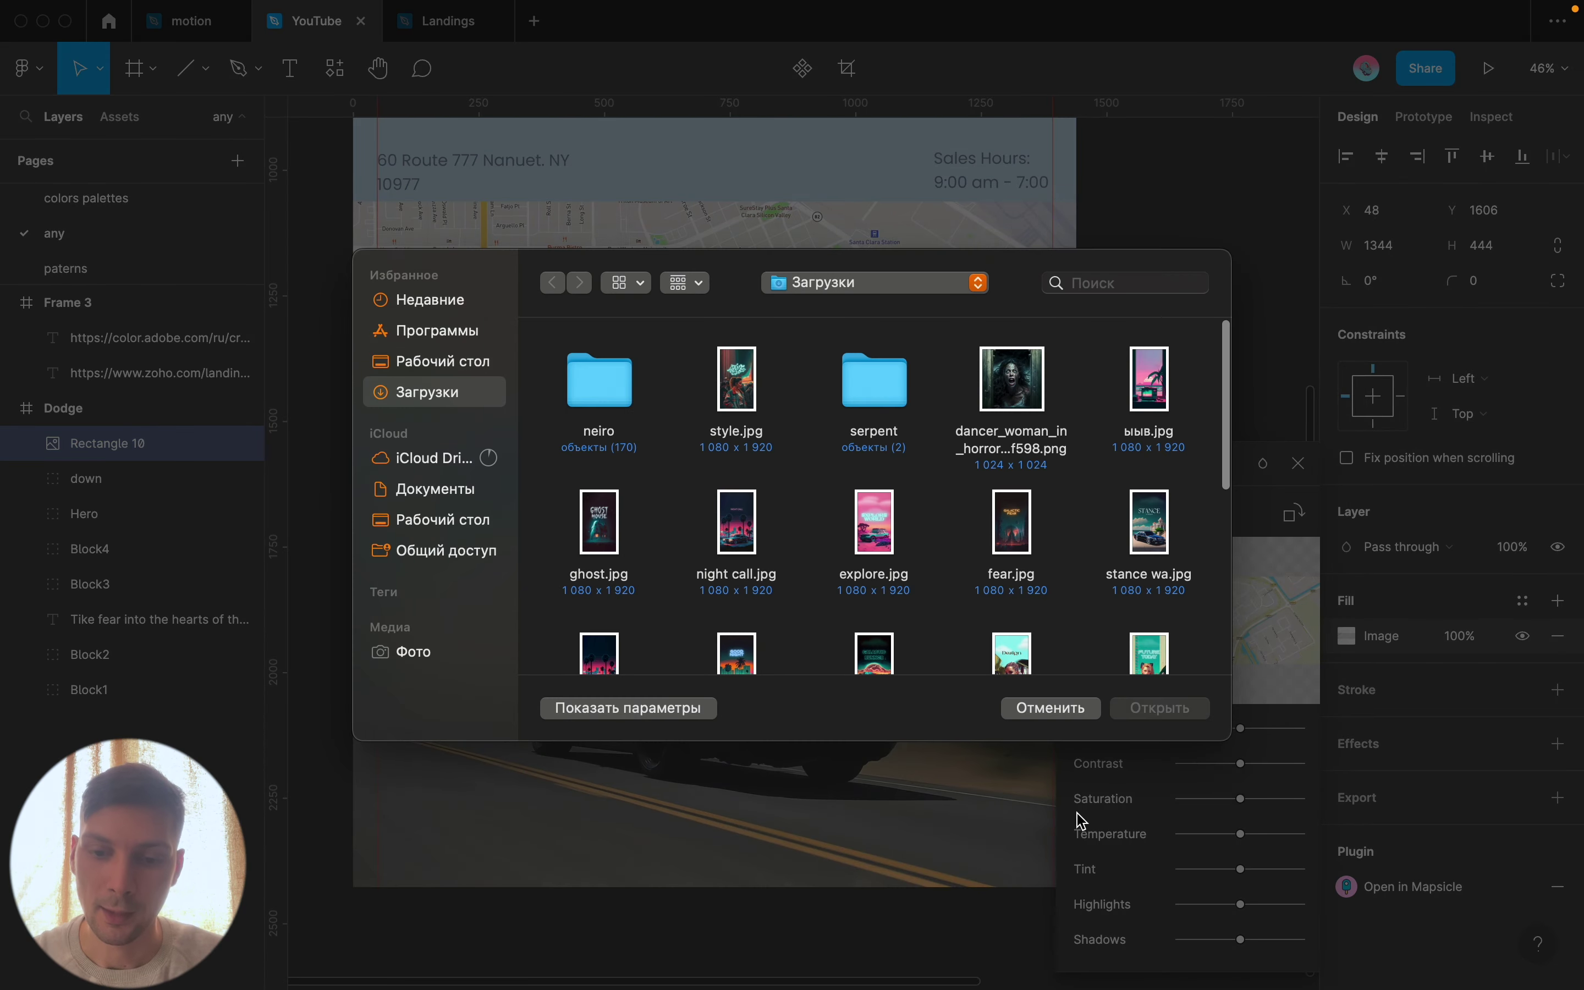
left_click(1087, 718)
left_click(1107, 512)
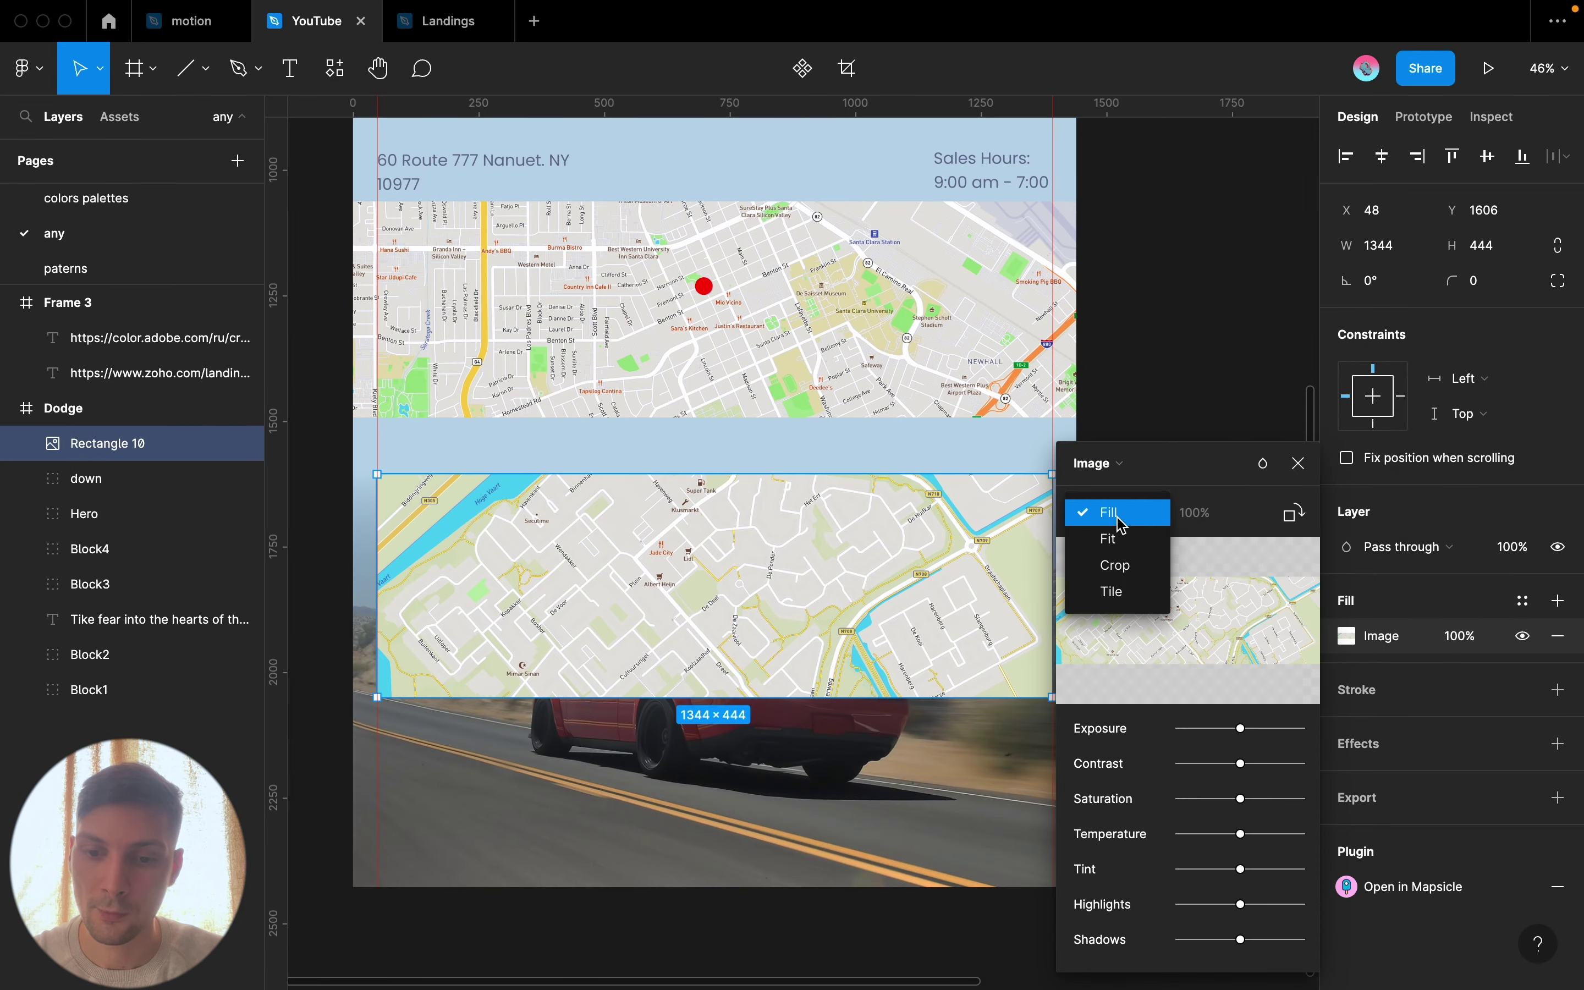
left_click(1120, 567)
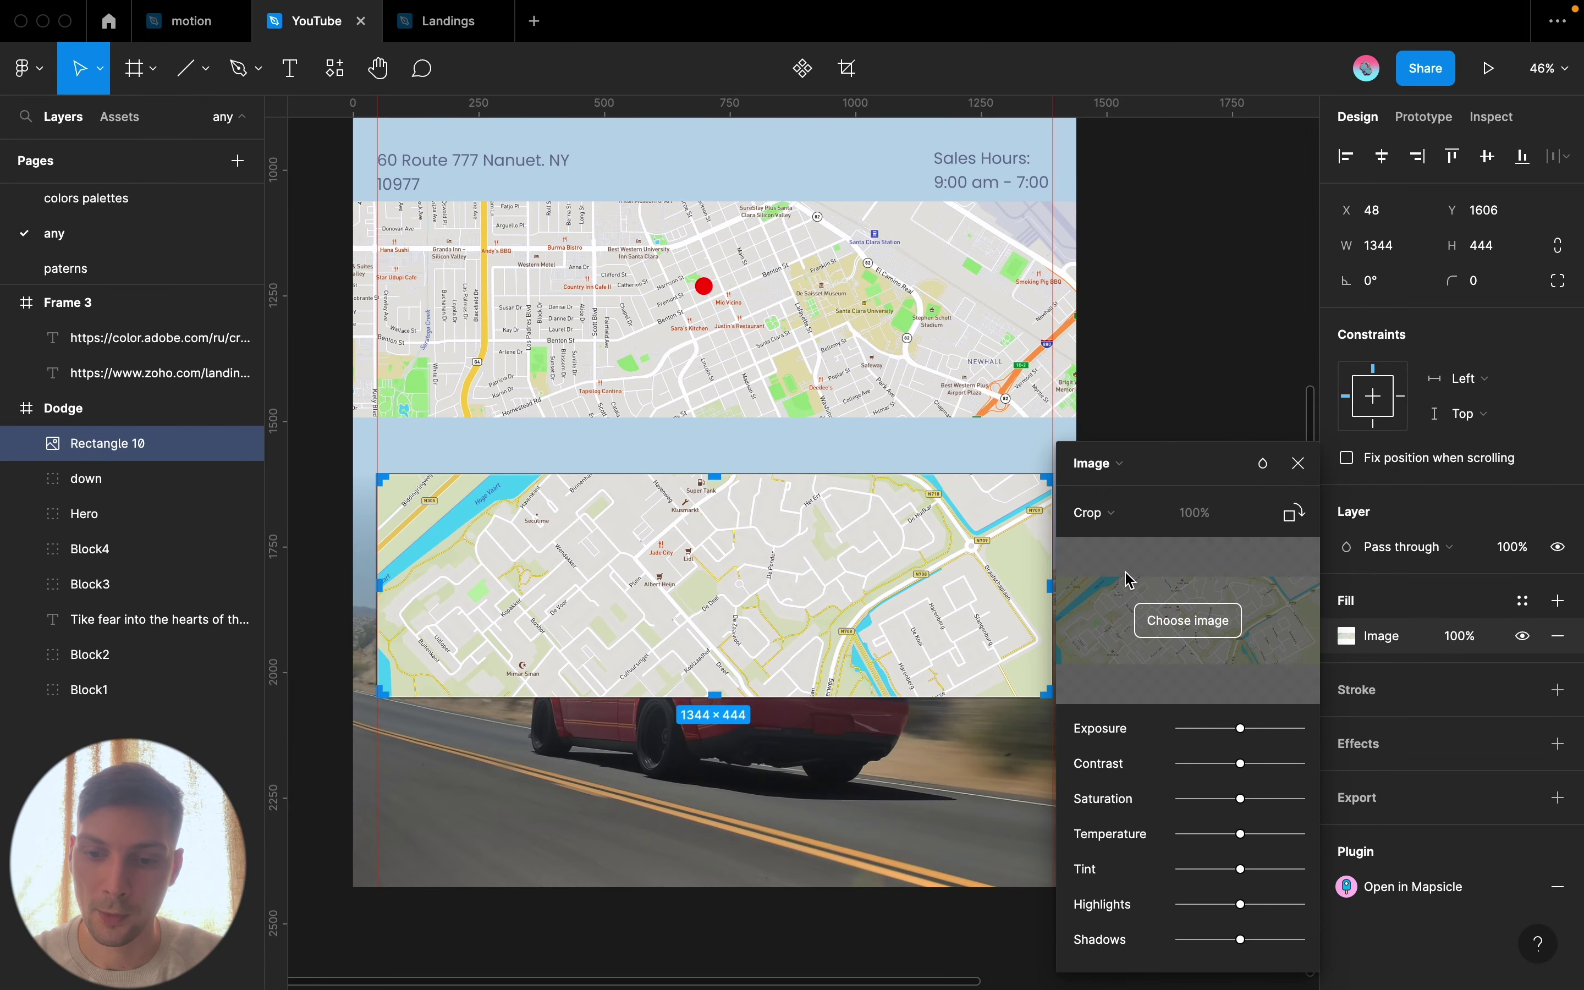
Enlarge and recrop the map around Jade City, Lidl and the N708 road
left_click_drag(703, 478, 710, 415)
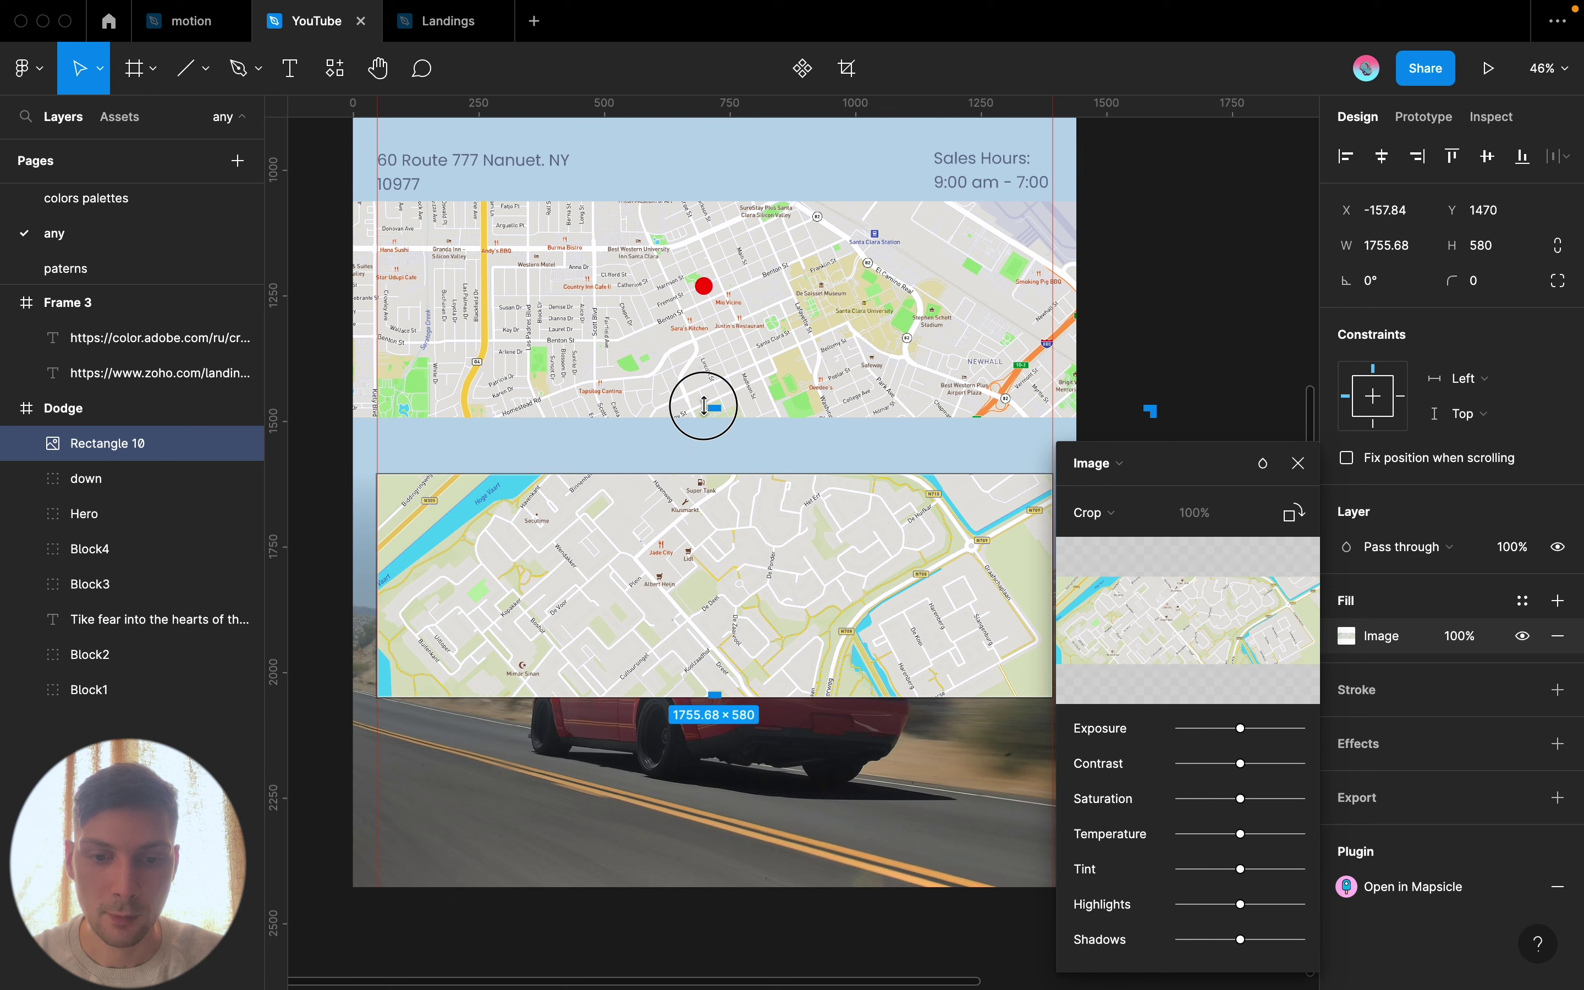
key("ctrl+z")
left_click_drag(769, 546, 767, 526)
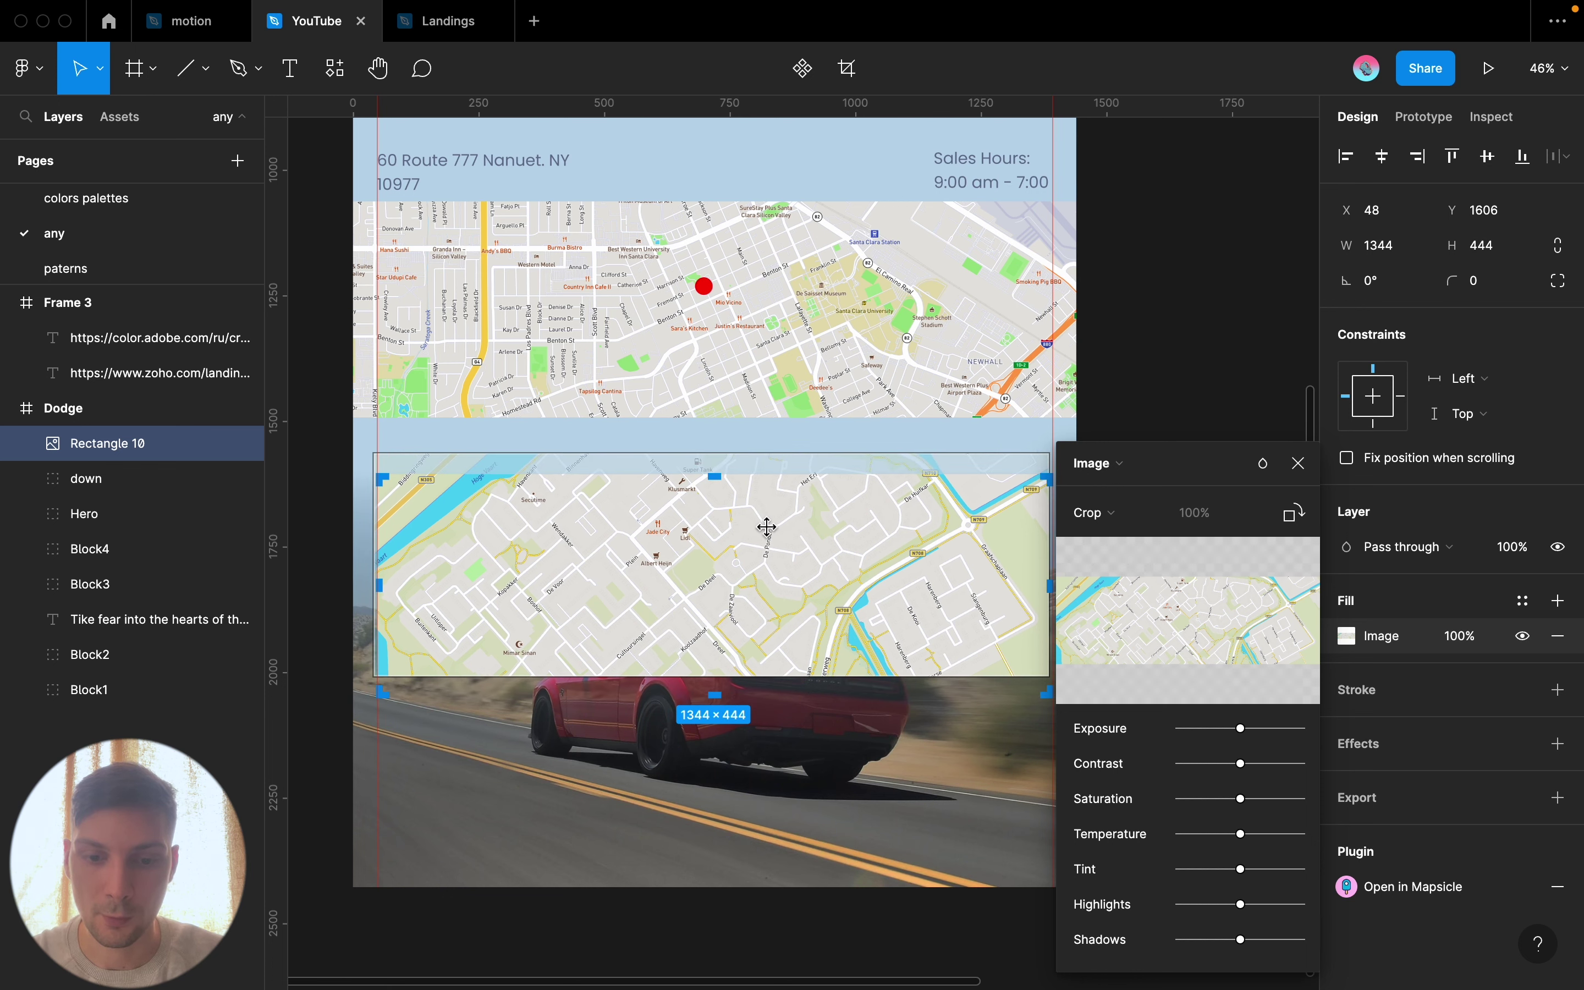
left_click_drag(769, 673, 750, 814)
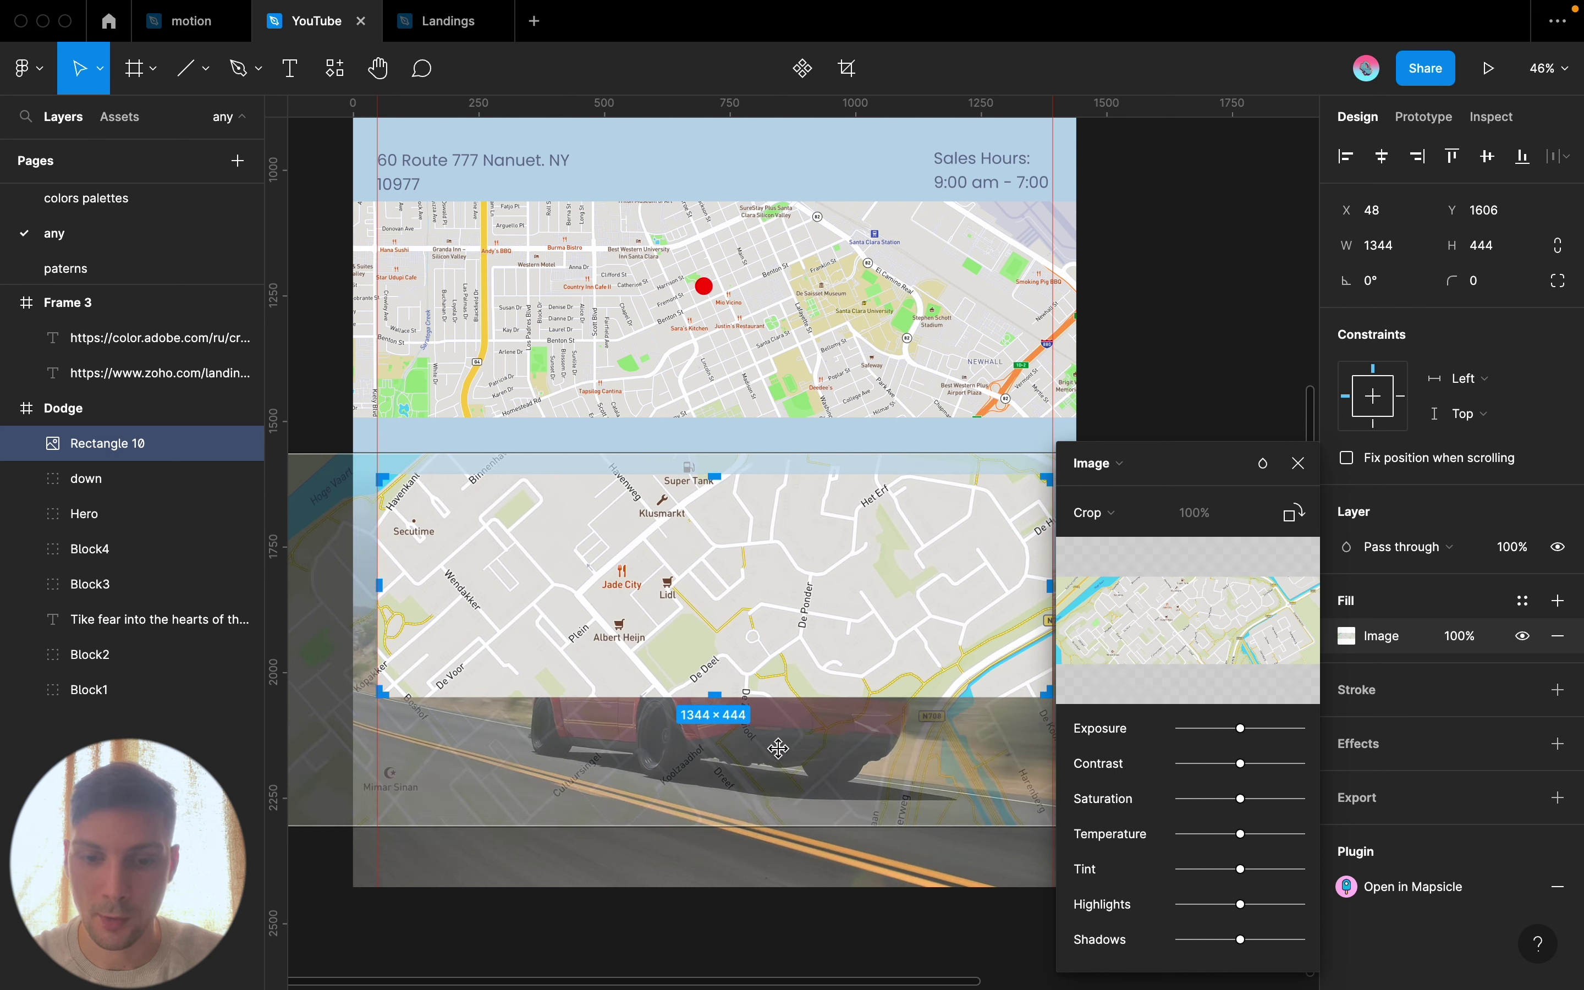
mouse_move(809, 629)
left_mouse_down()
mouse_move(844, 584)
mouse_move(723, 567)
left_mouse_up()
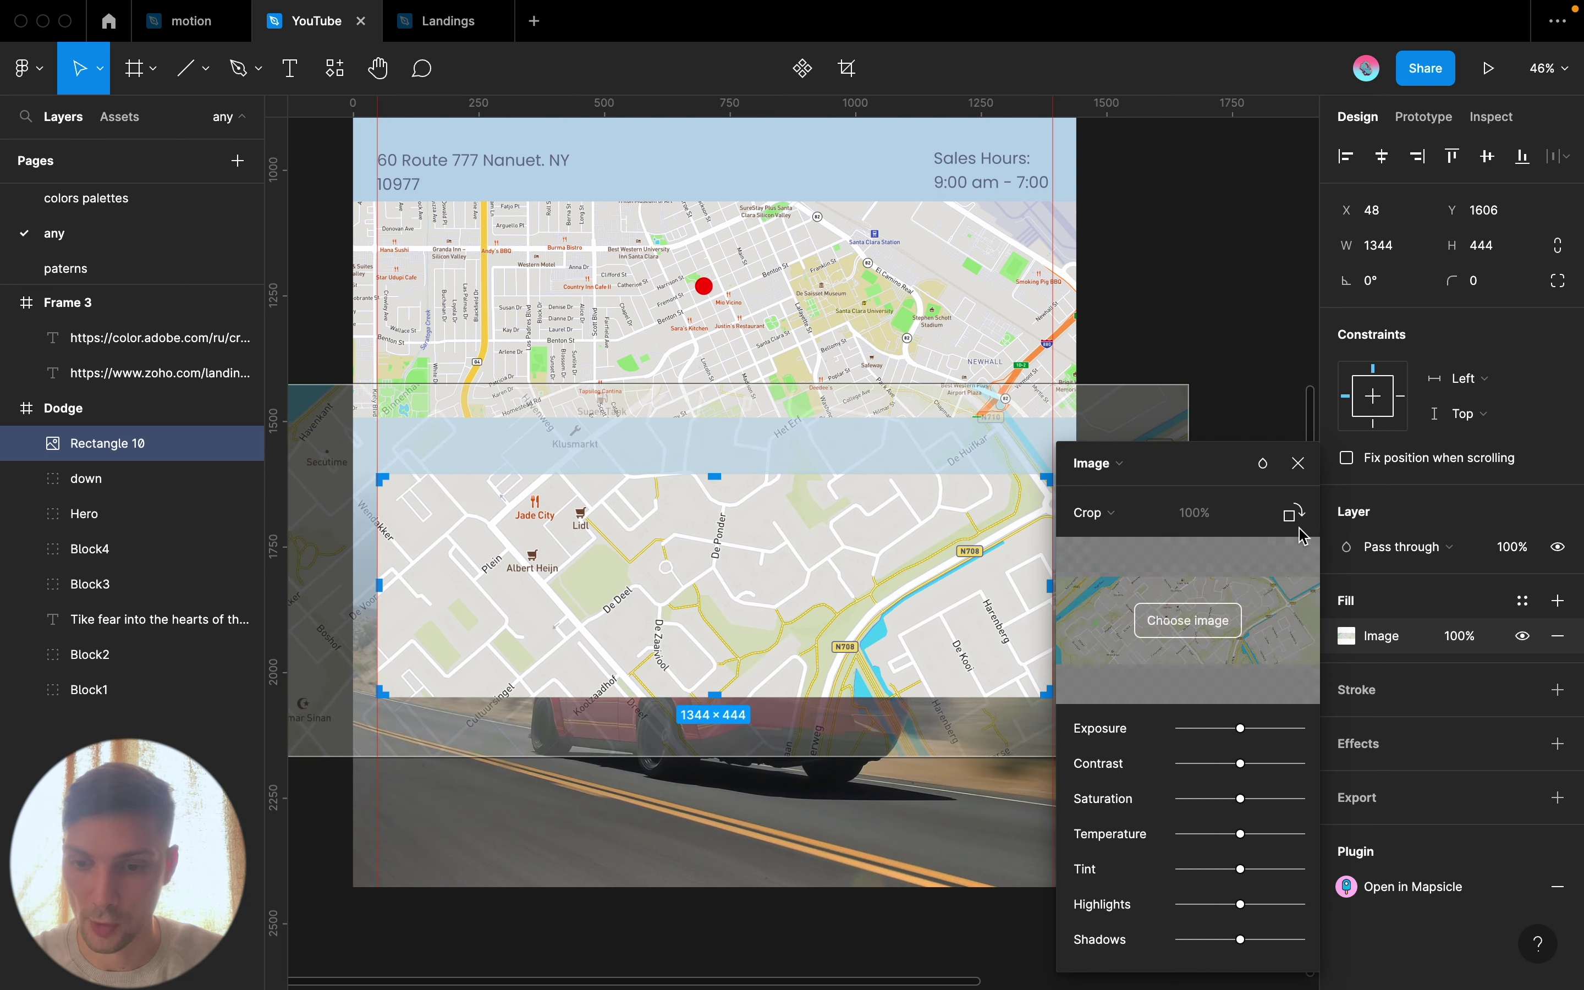
left_click(1299, 464)
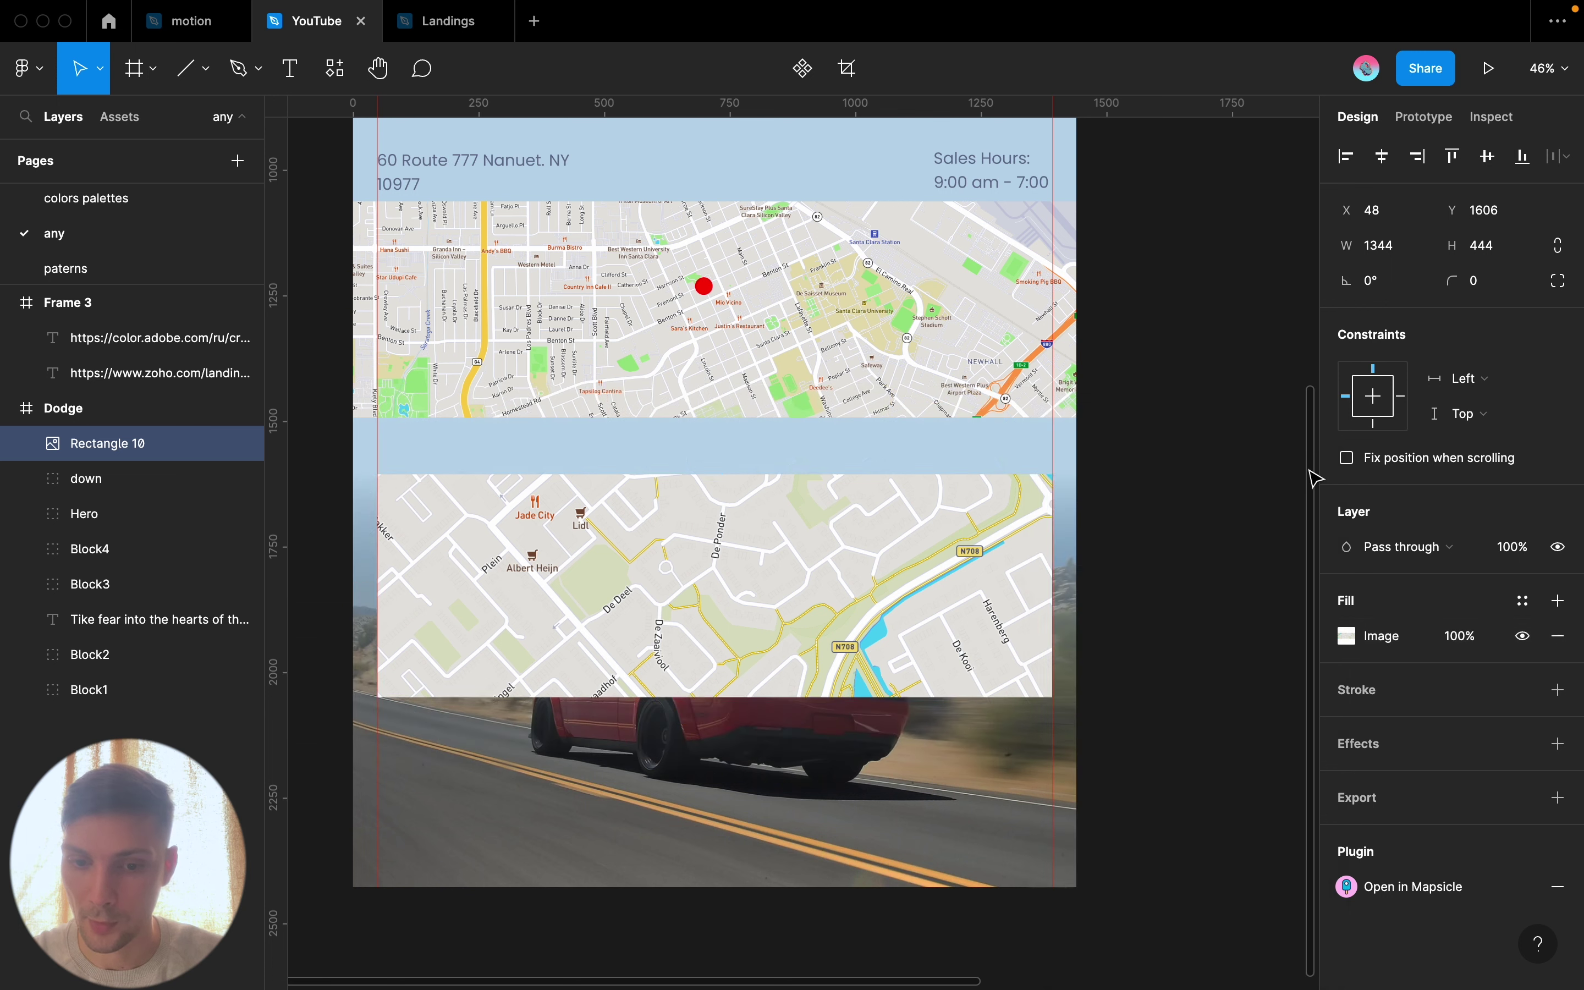
left_click(1184, 478)
left_click(930, 581)
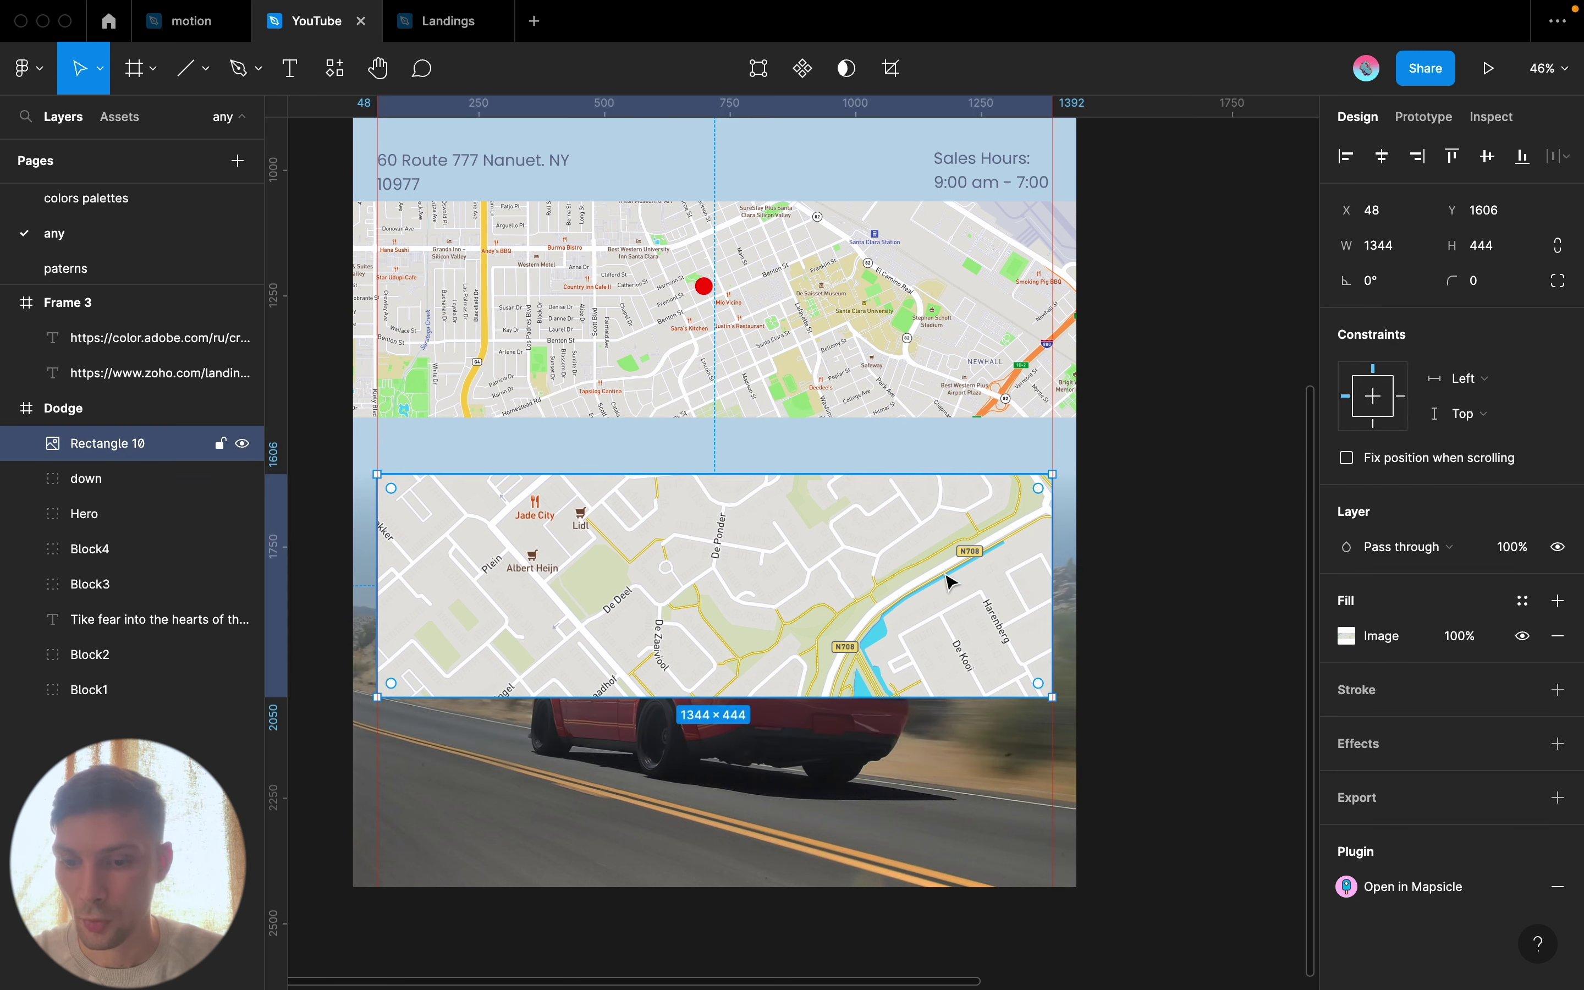
Give the map rectangle a 2 px black stroke and hide the rulers
left_click(1558, 690)
left_click(1483, 763)
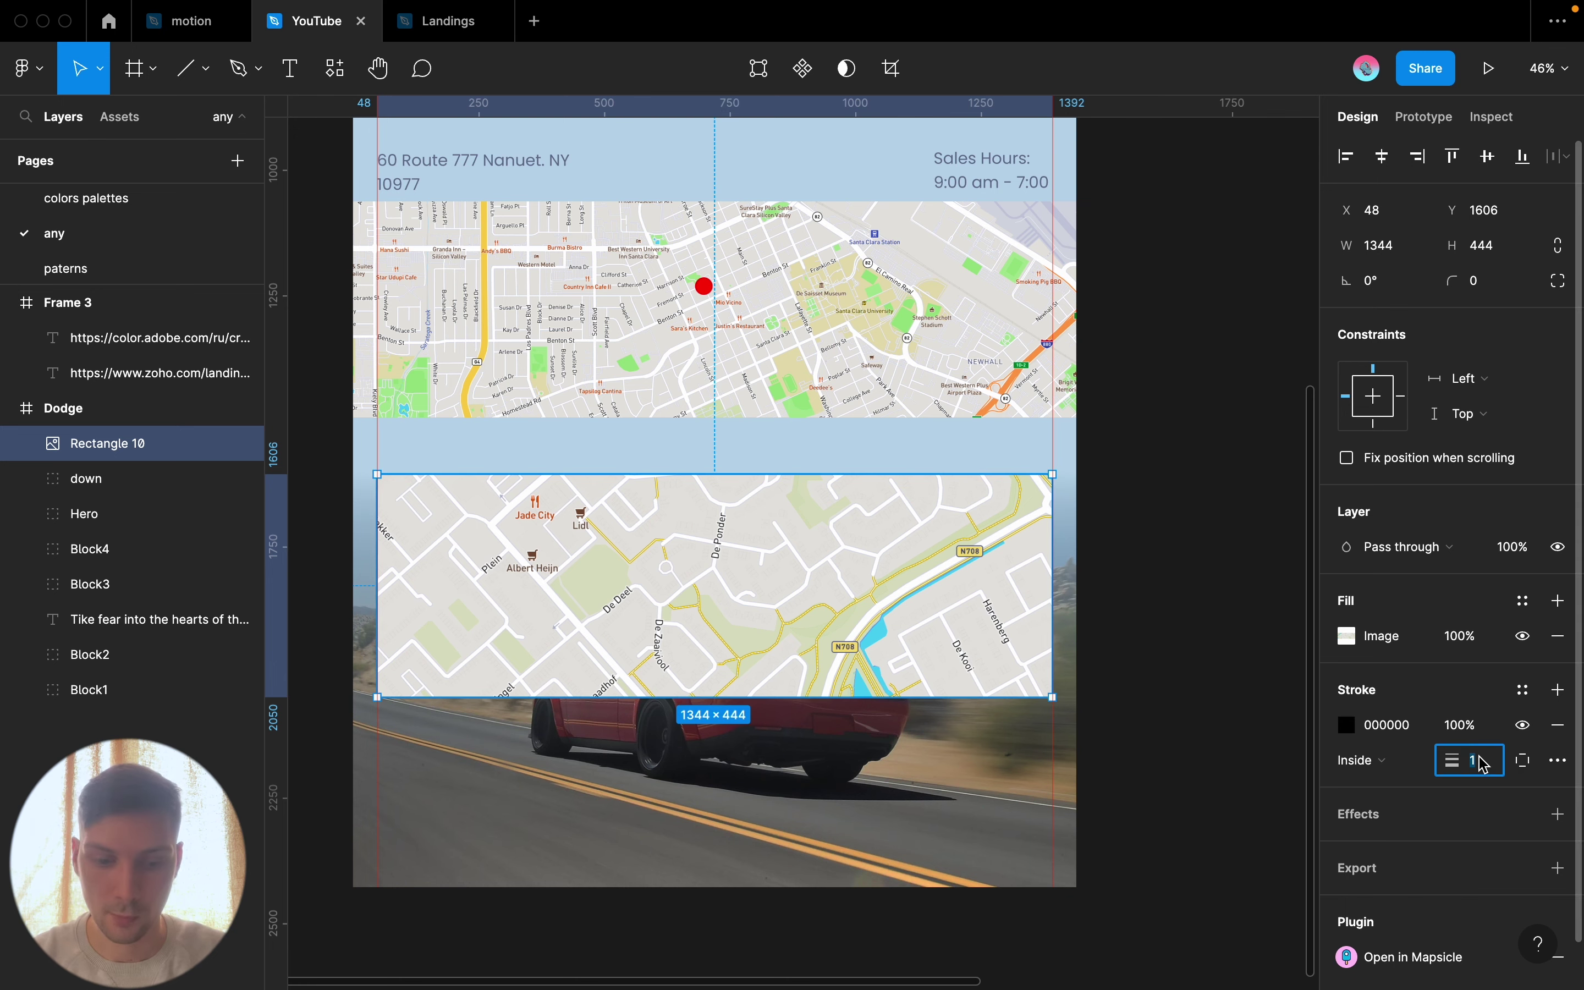
key("Return")
left_click(1155, 625)
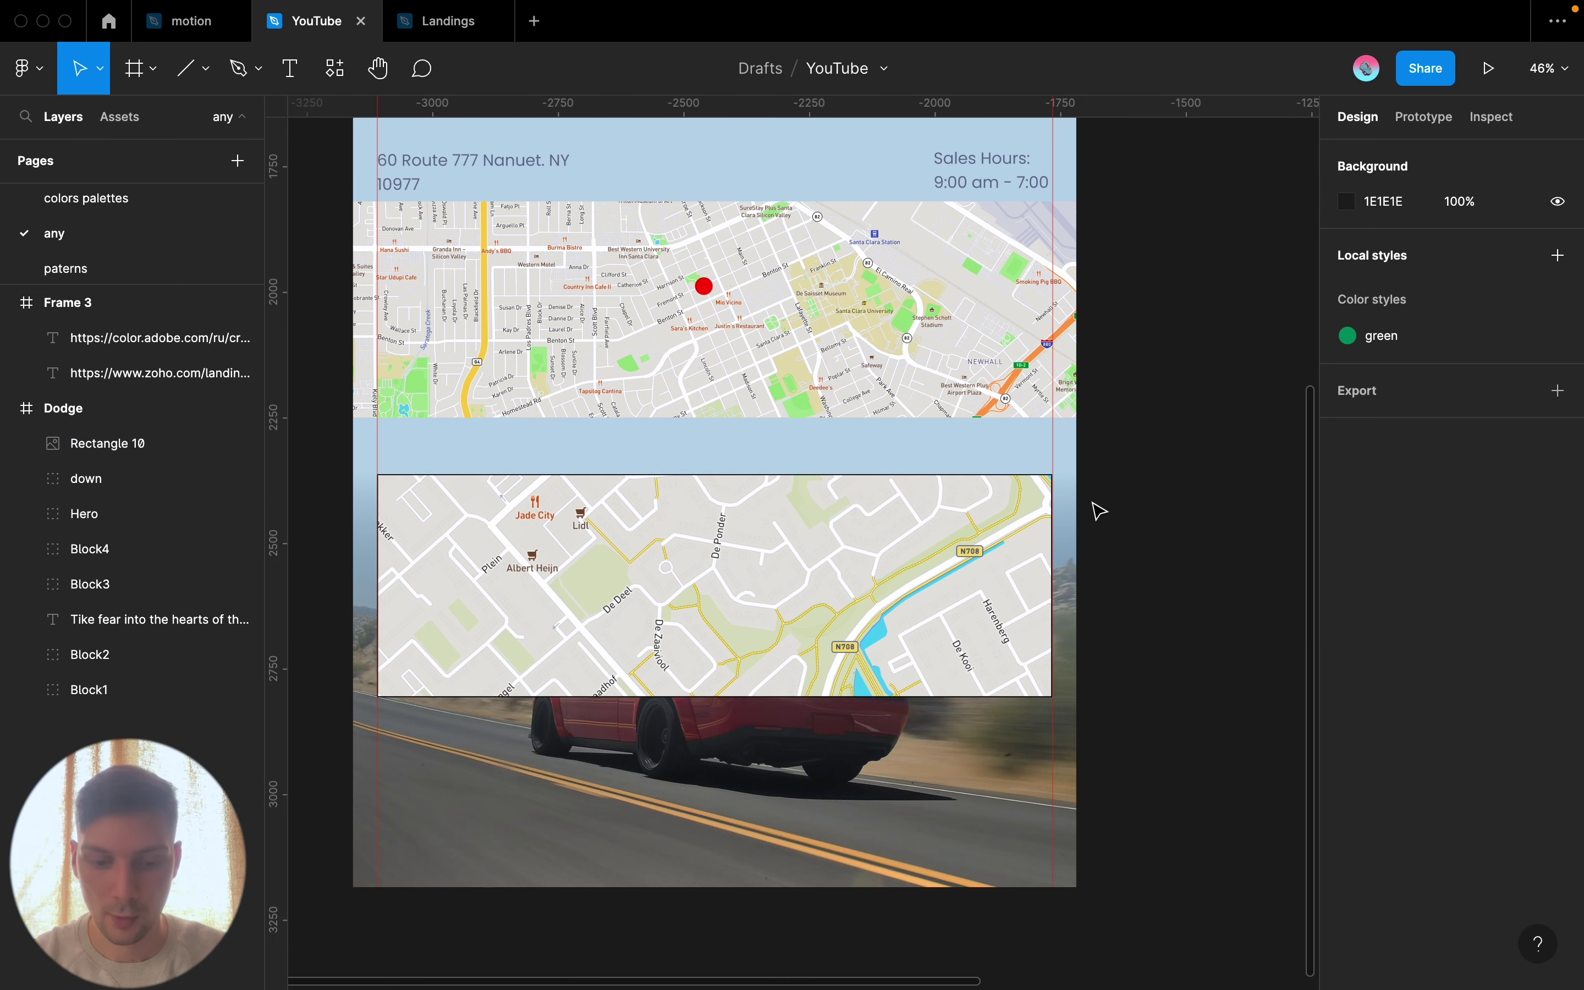
key("shift+r")
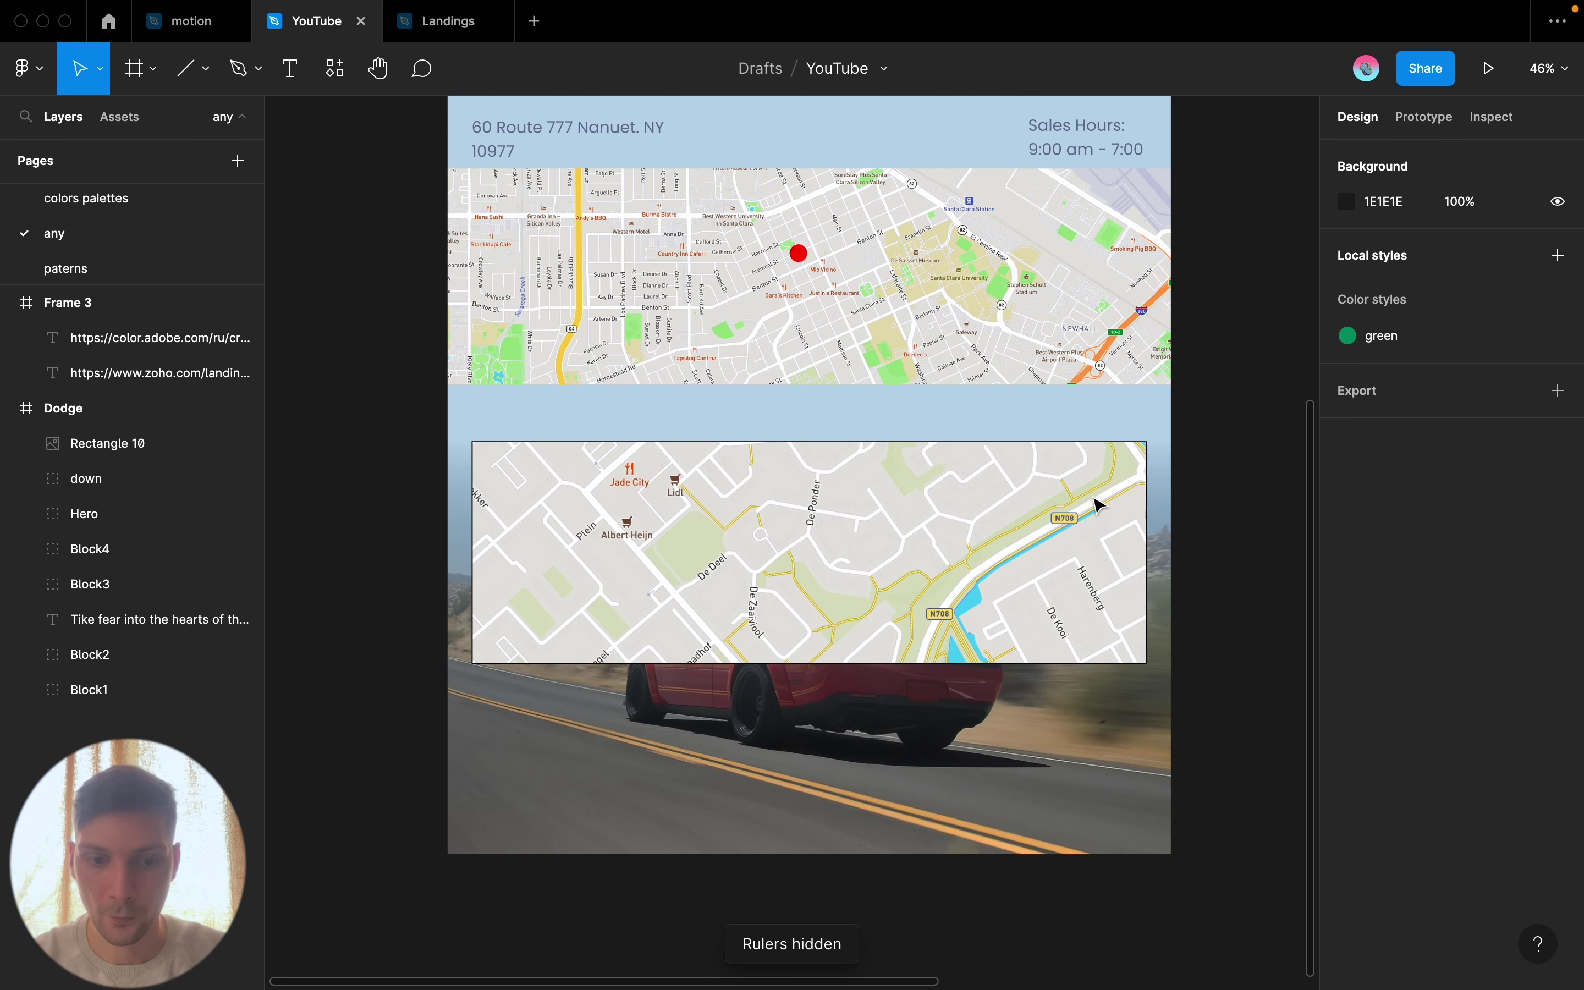
Set the map rectangle's corner radius to 100
scroll(579, 422, "up", 5)
left_click(834, 620)
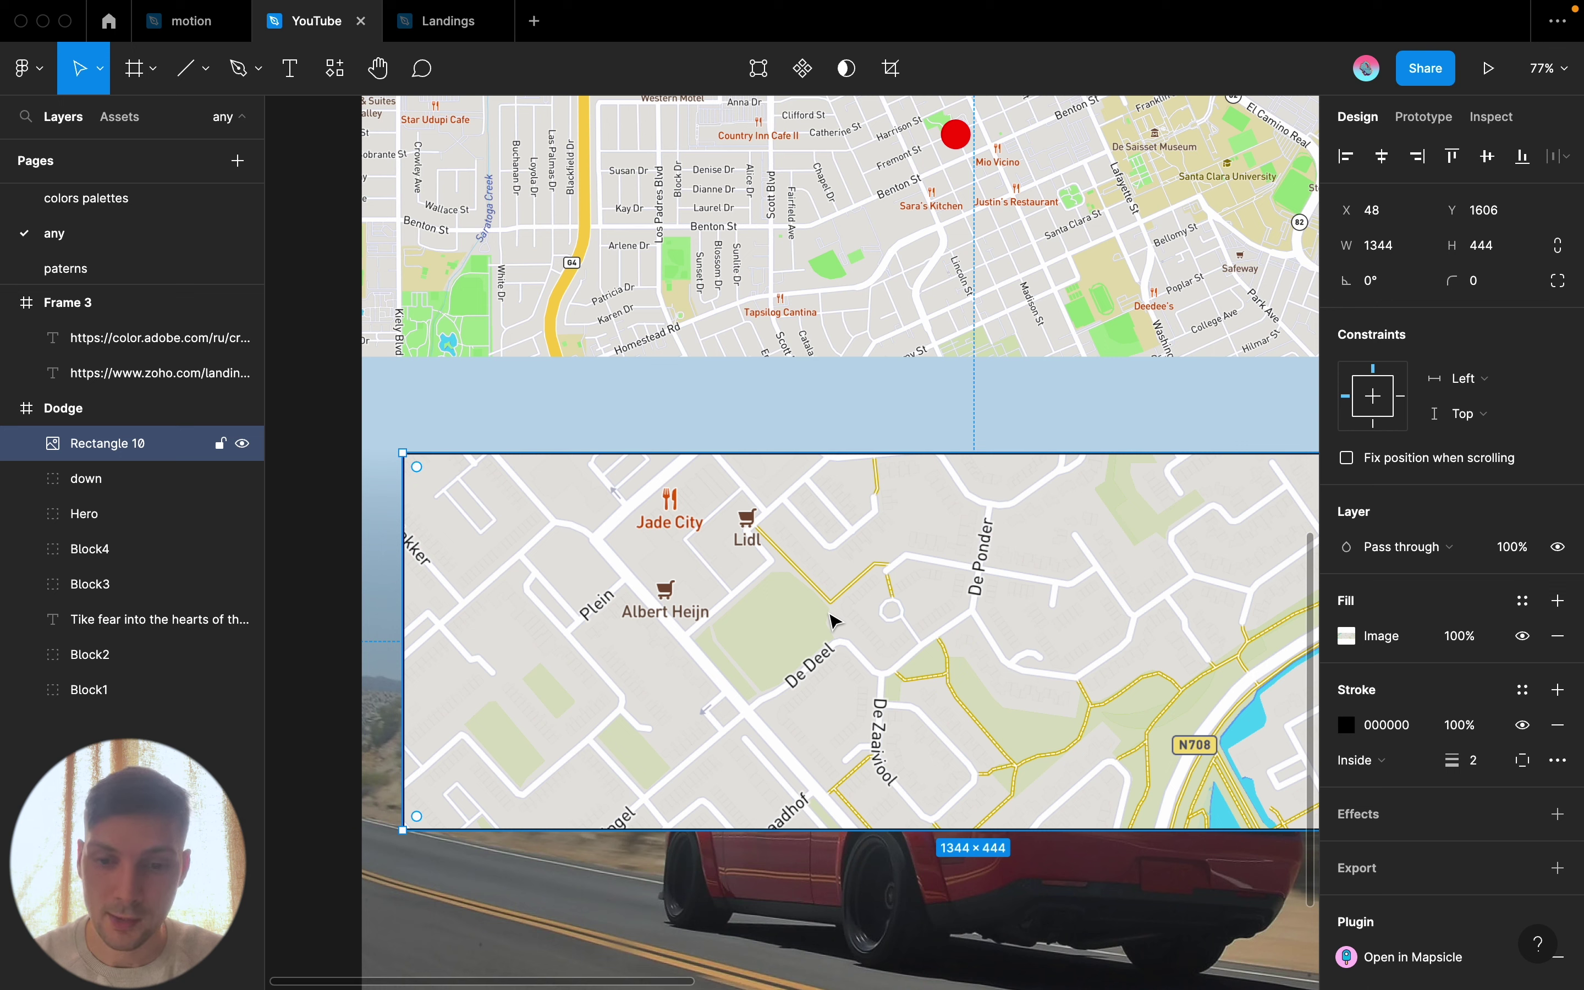
left_click(1505, 286)
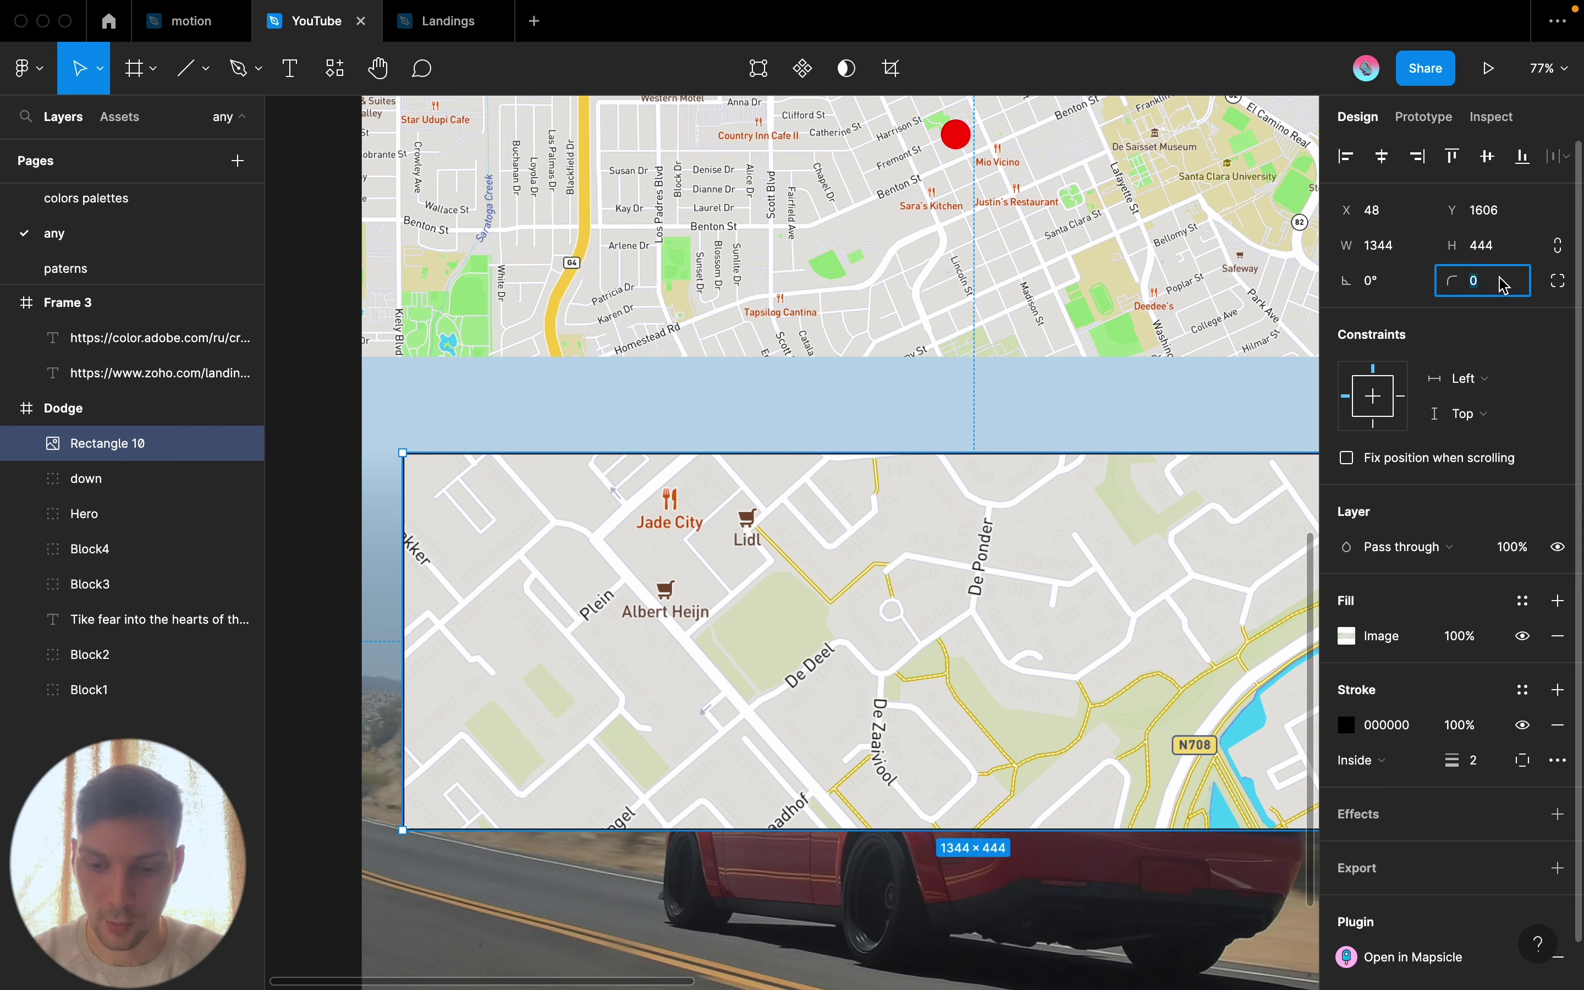
type("100")
key("Return")
key("Escape")
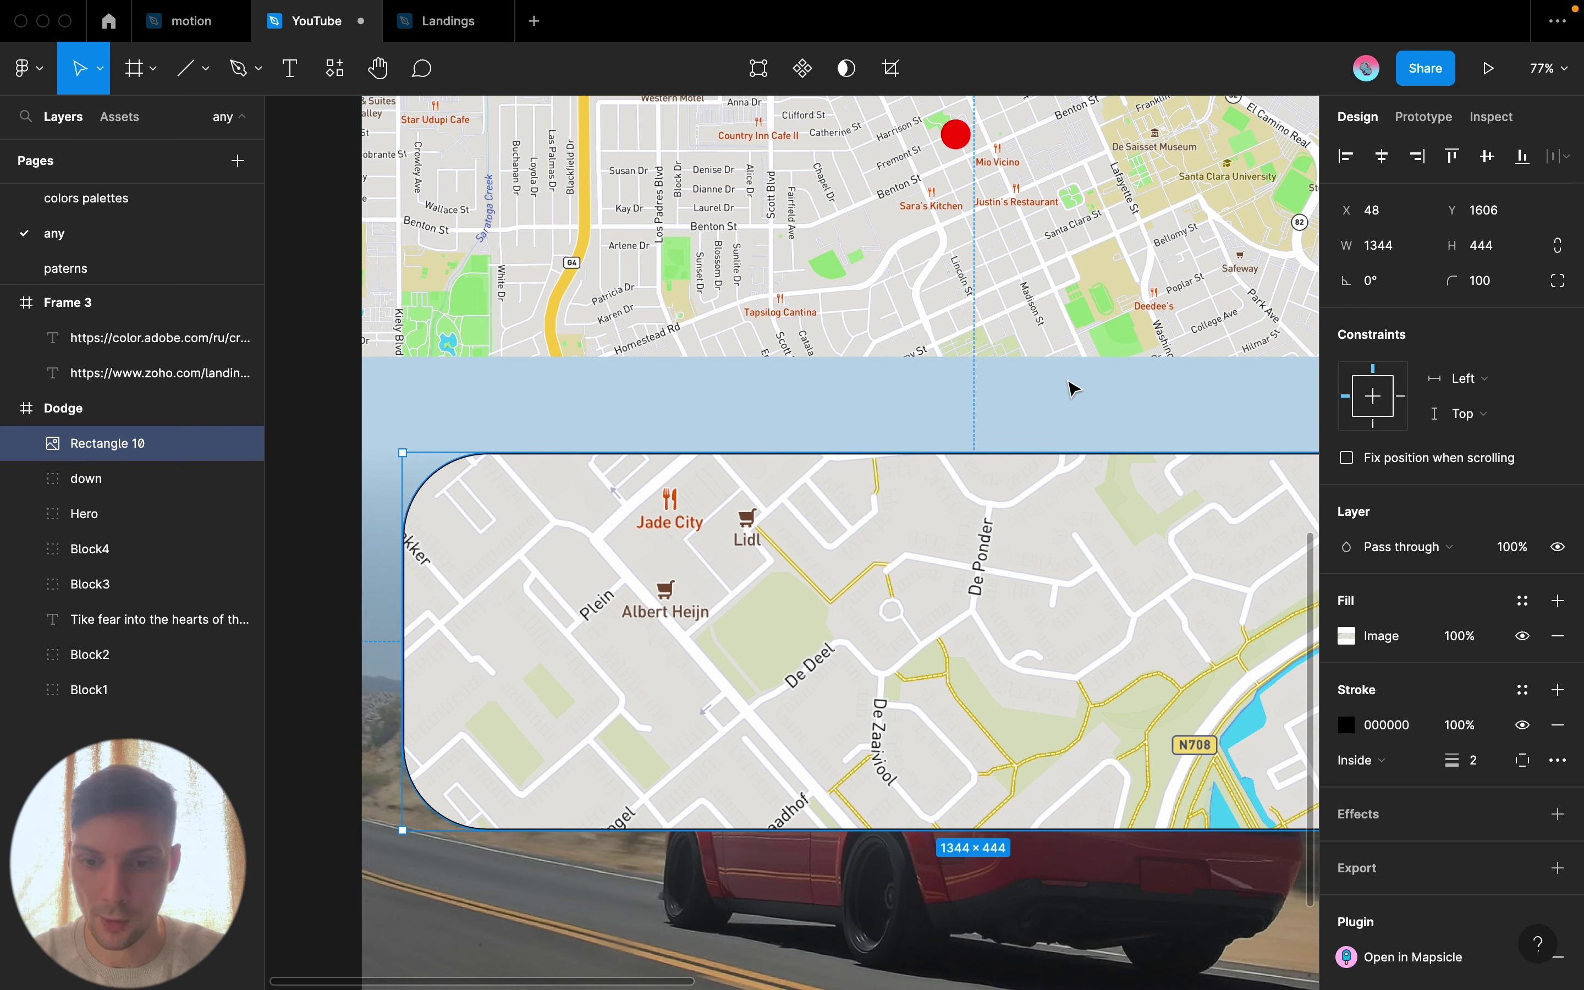
key("Escape")
Add a drop shadow effect to the rounded map rectangle
scroll(1067, 401, "down", 5)
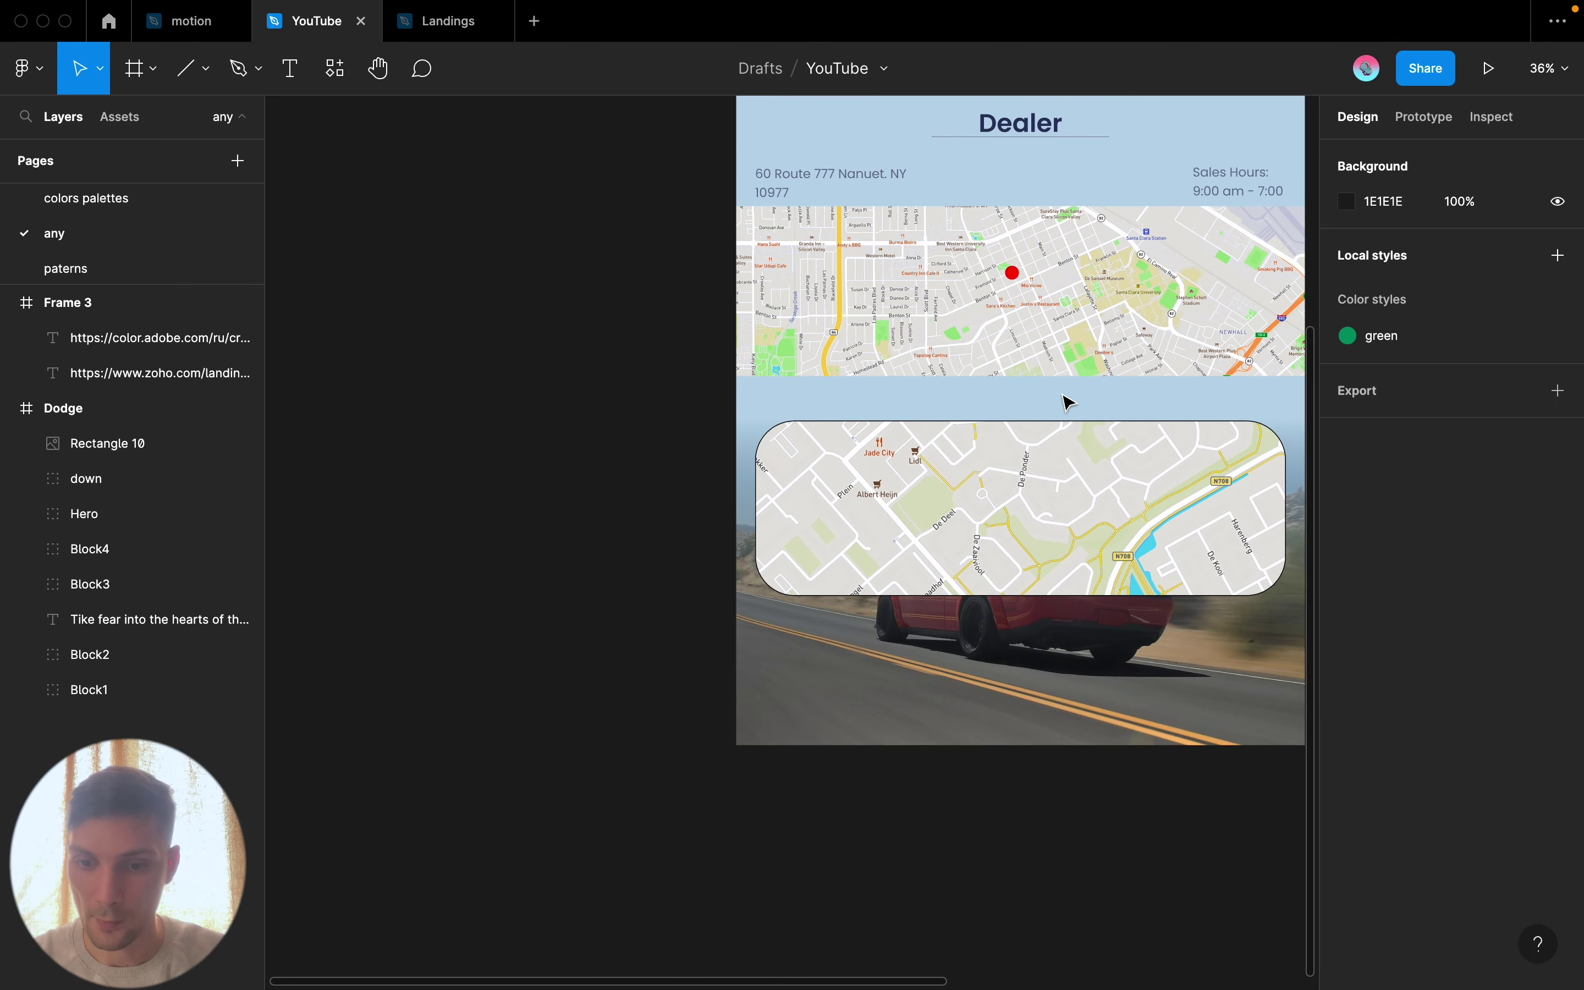
left_click(1051, 469)
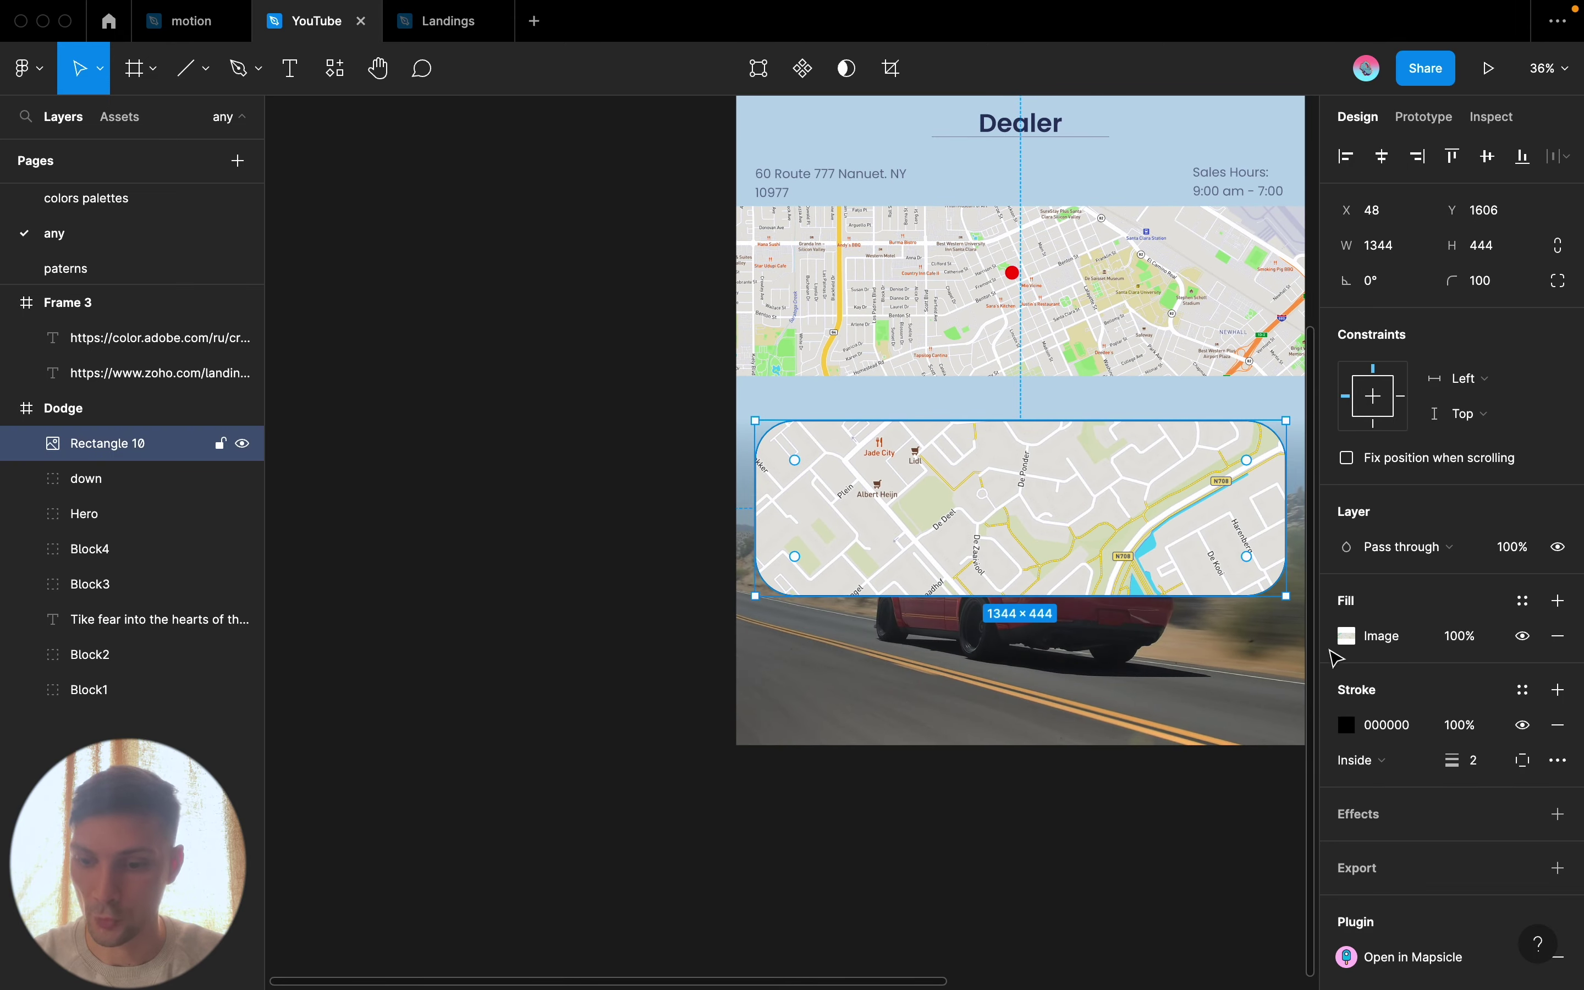
left_click(1559, 814)
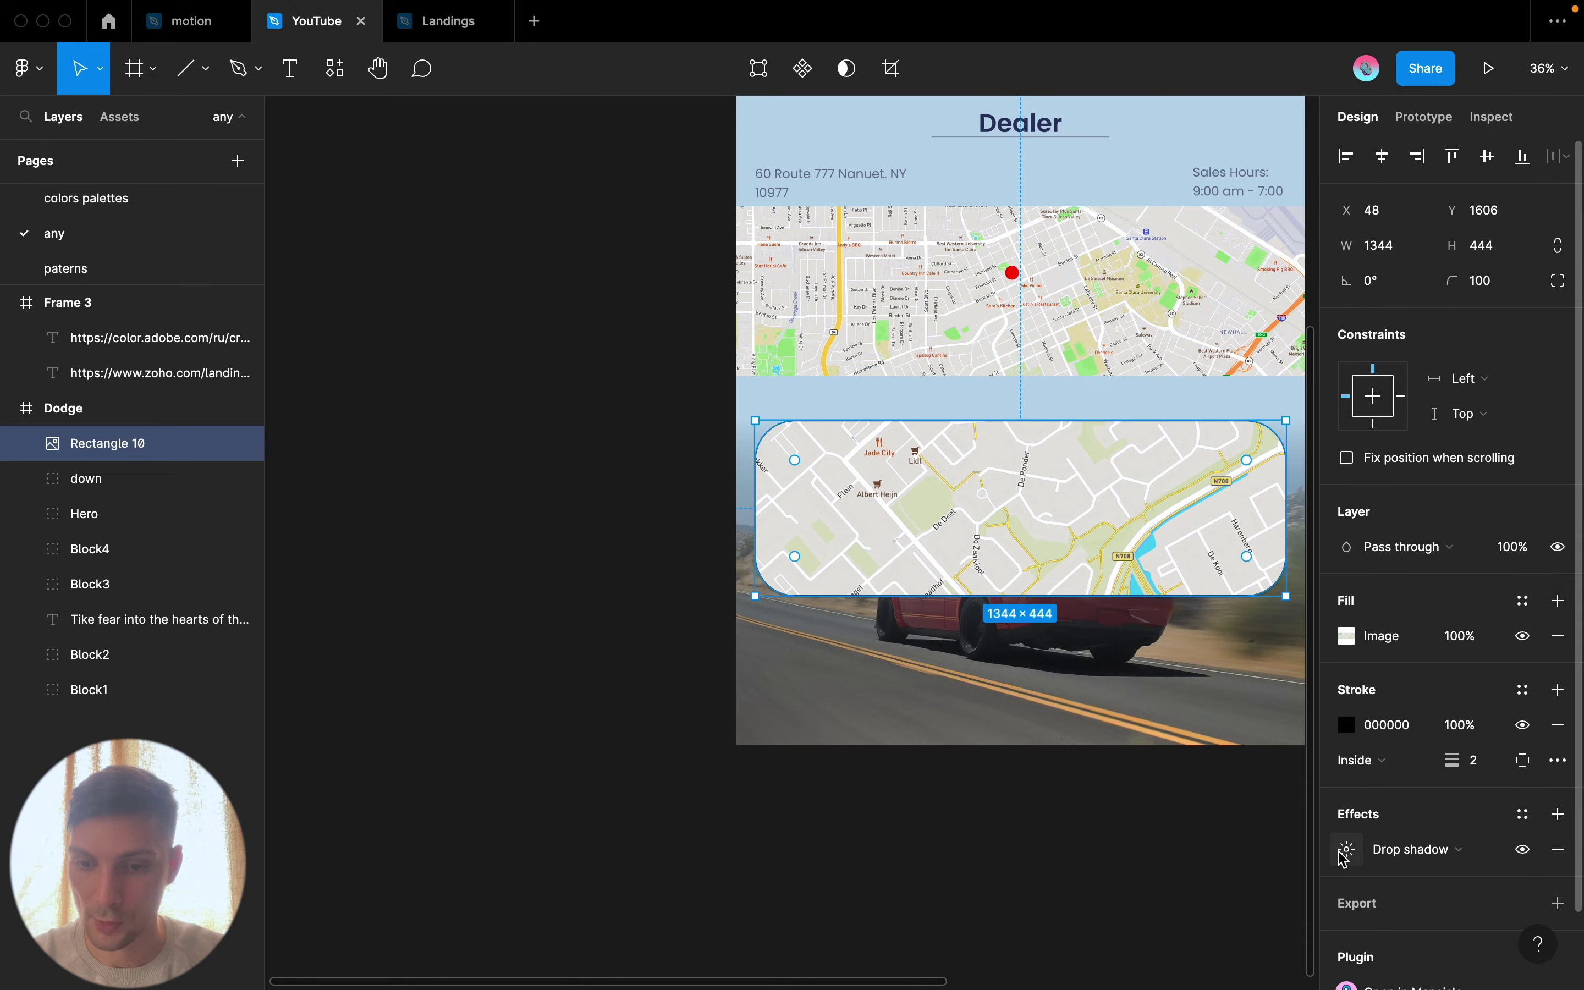
scroll(1283, 618, "up", 3)
scroll(1283, 619, "up", 5)
scroll(1233, 609, "up", 1)
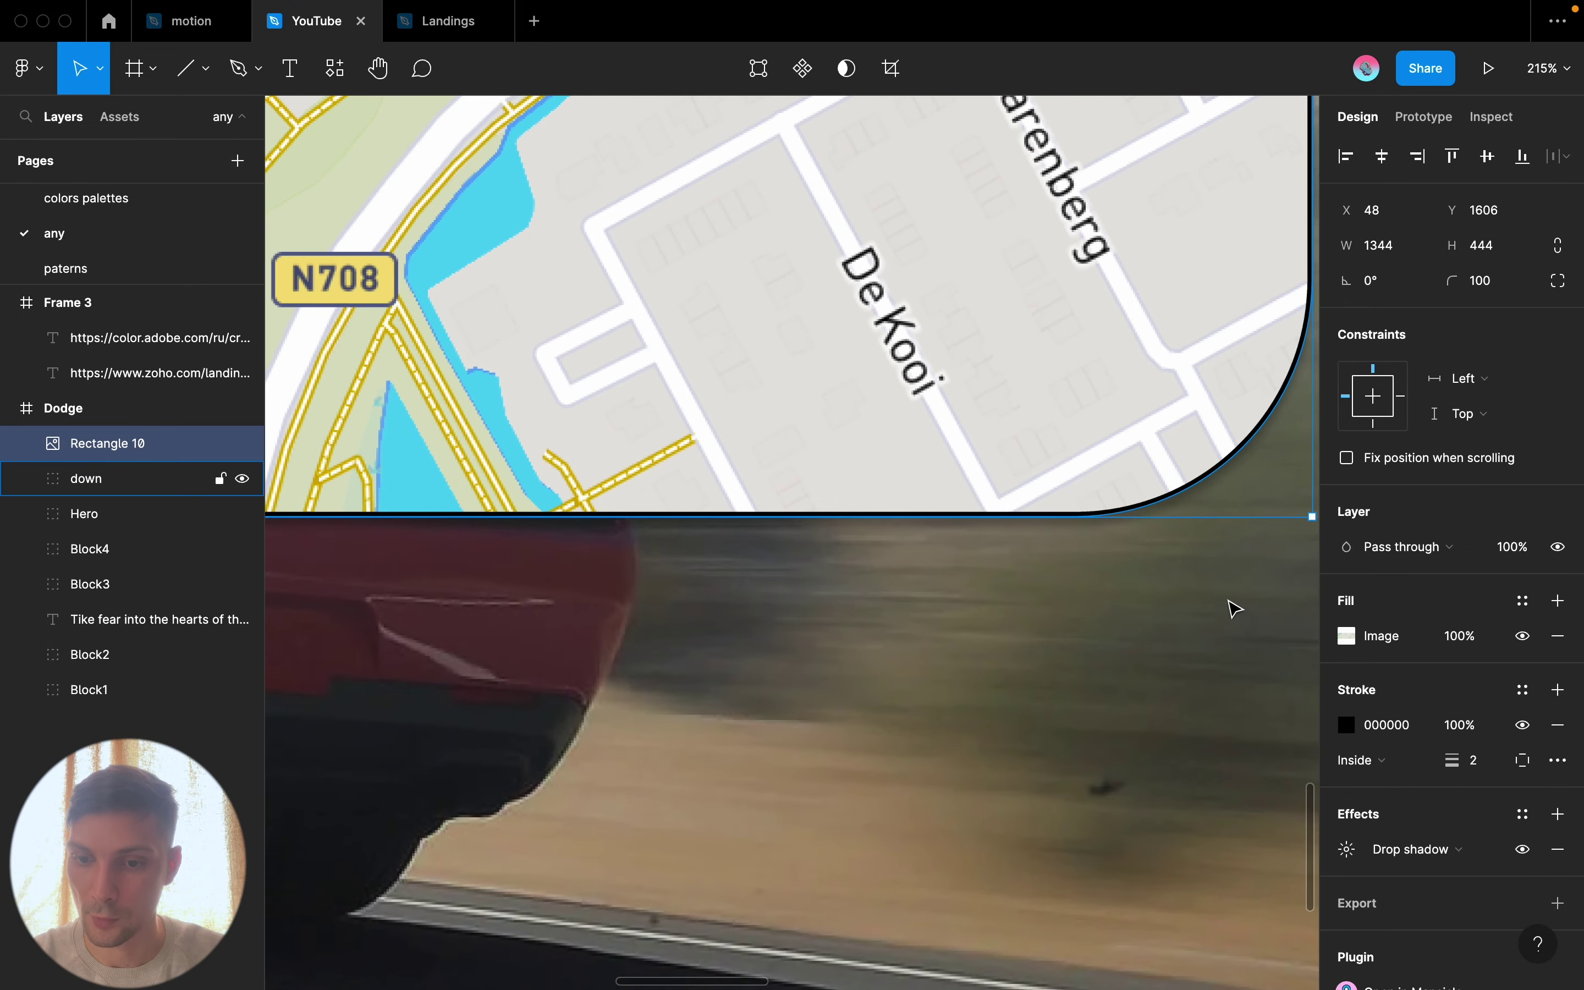
left_click(1234, 609)
scroll(1168, 606, "down", 1)
scroll(1168, 605, "down", 2)
scroll(1171, 609, "down", 3)
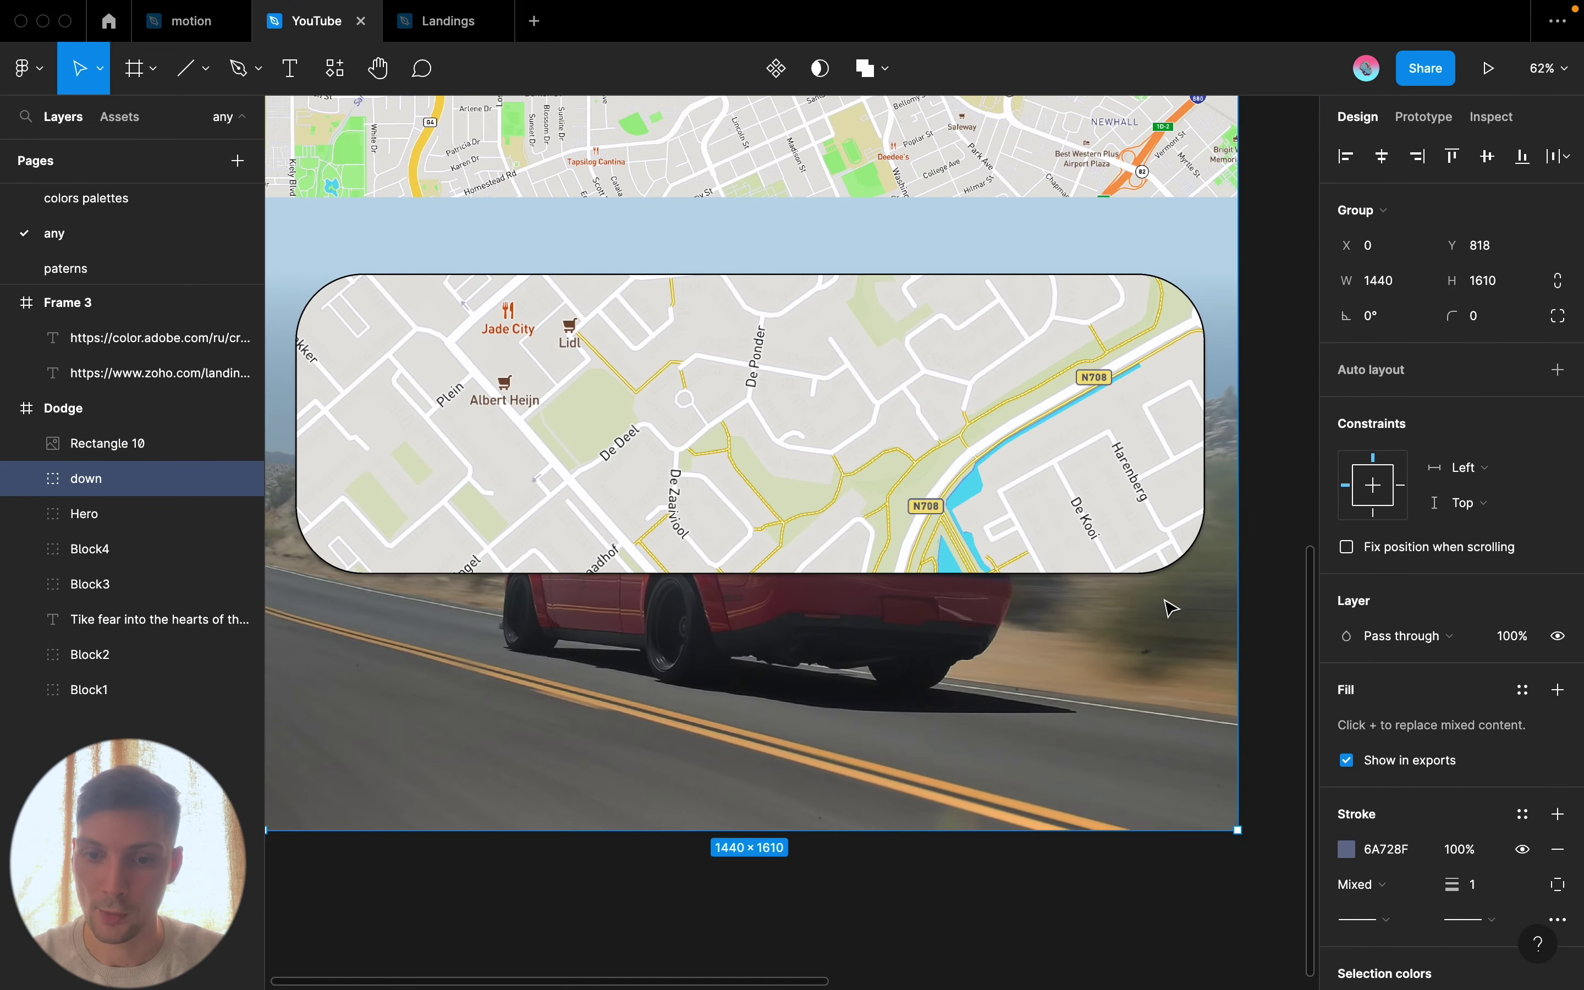
Draw a small circle on the rounded map and fill it with FF0000
scroll(1170, 605, "down", 2)
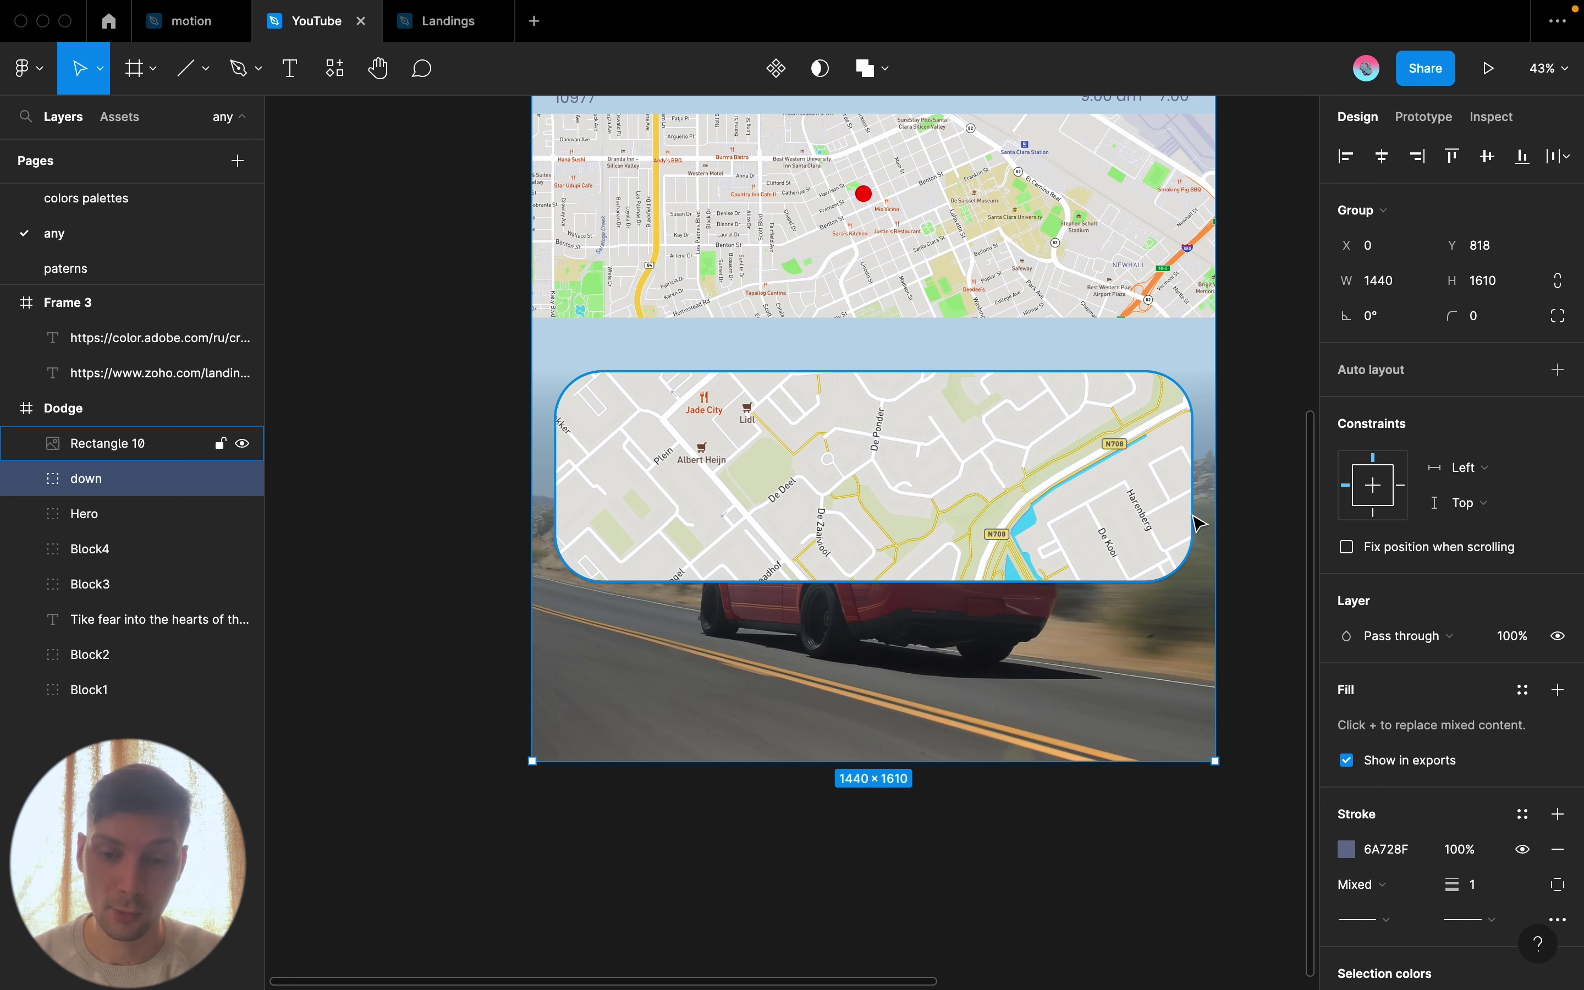
key("o")
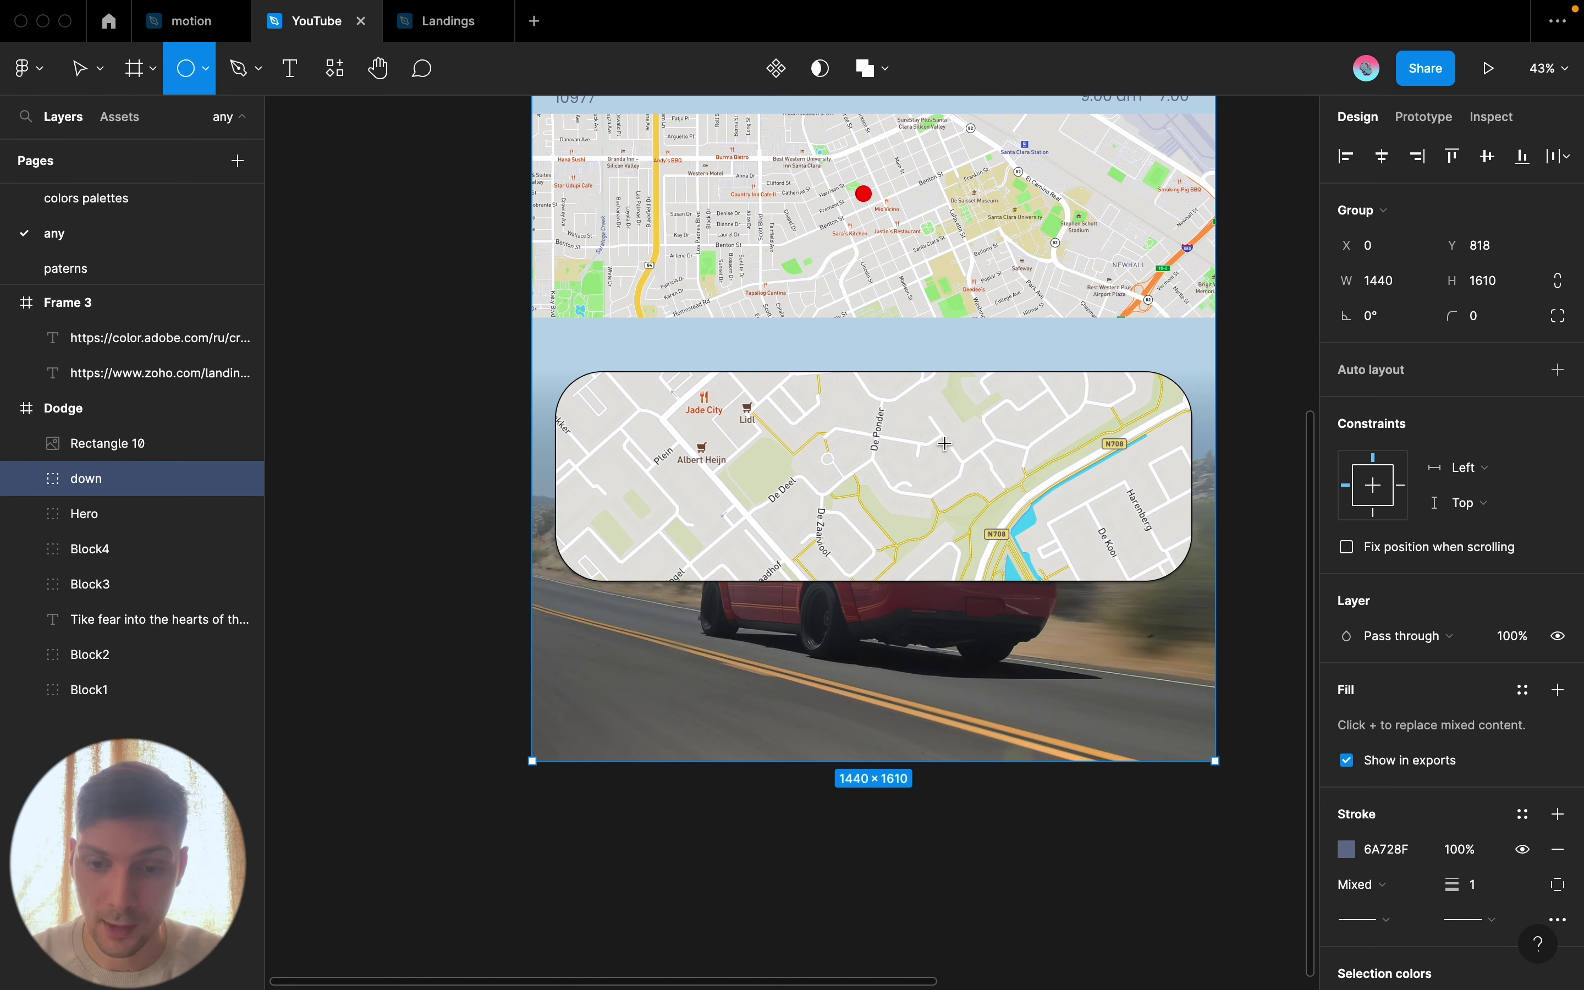
scroll(936, 444, "up", 3)
scroll(926, 444, "up", 2)
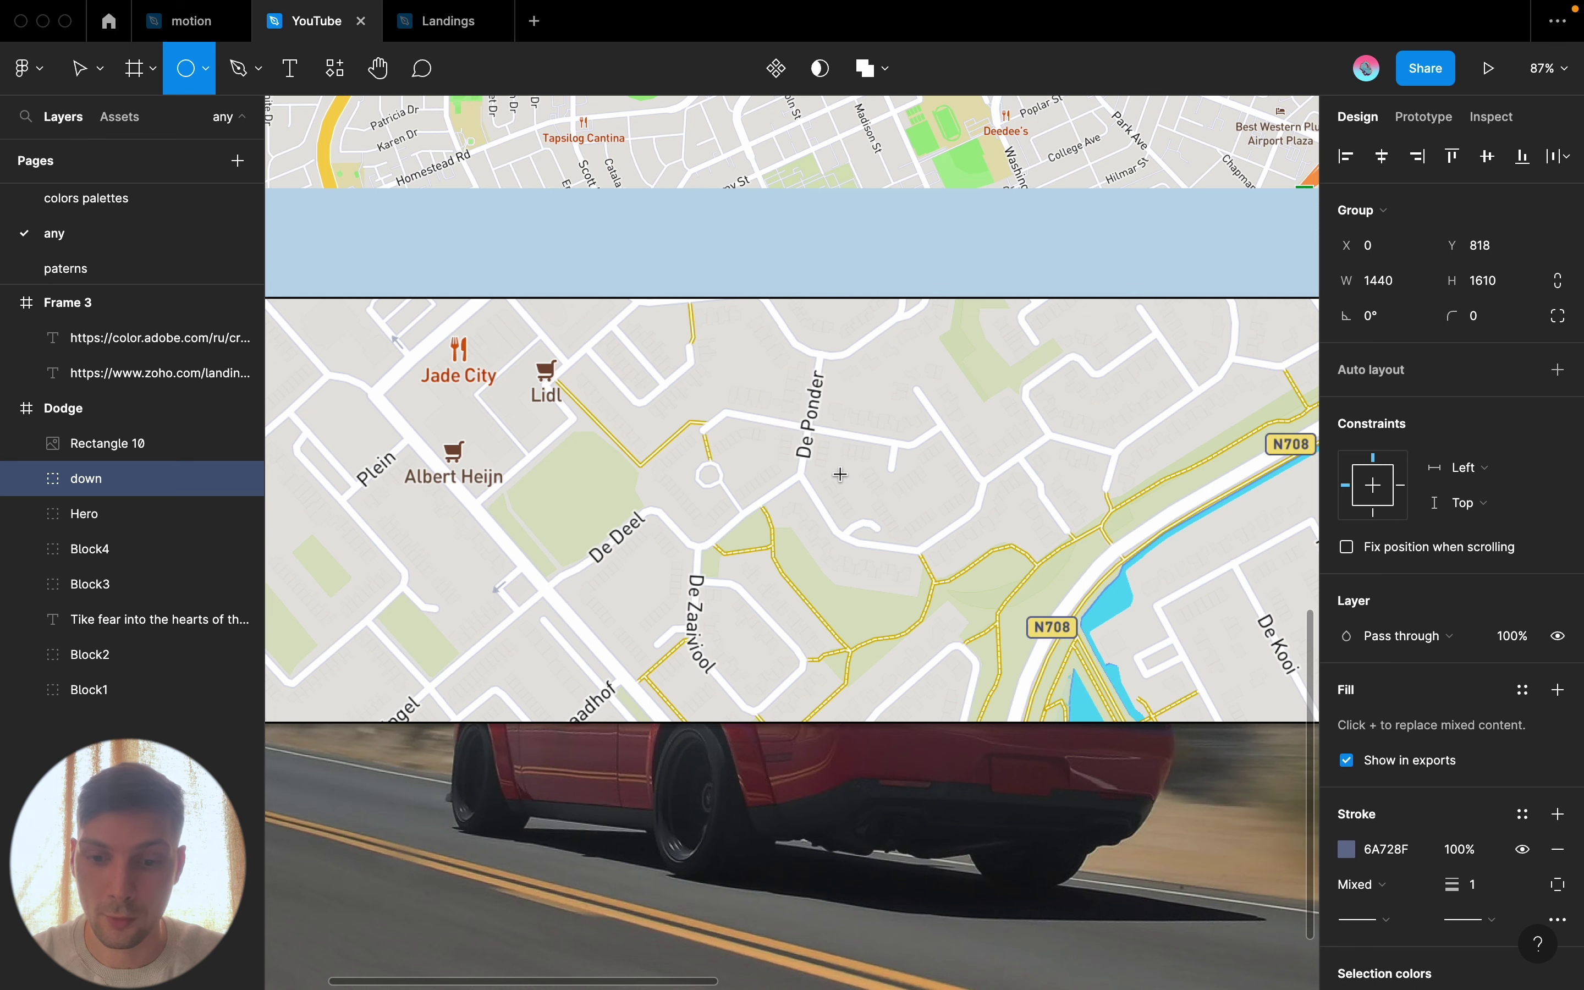
mouse_move(996, 472)
left_mouse_down()
mouse_move(1037, 515)
mouse_move(991, 470)
left_mouse_up()
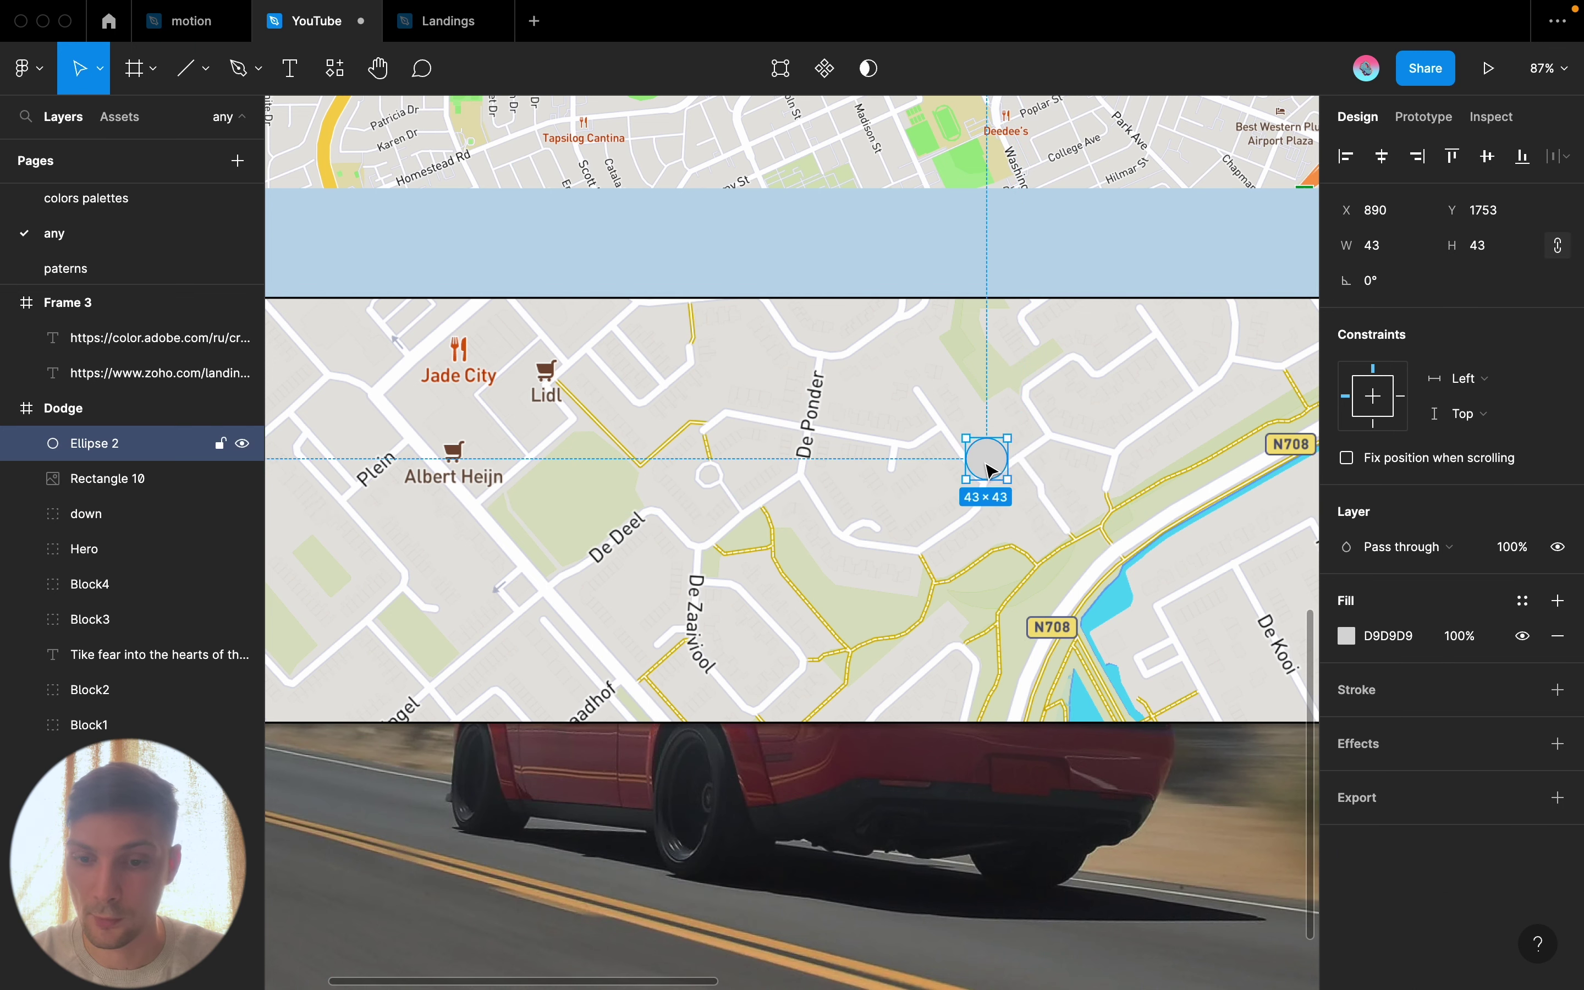
left_click(1347, 636)
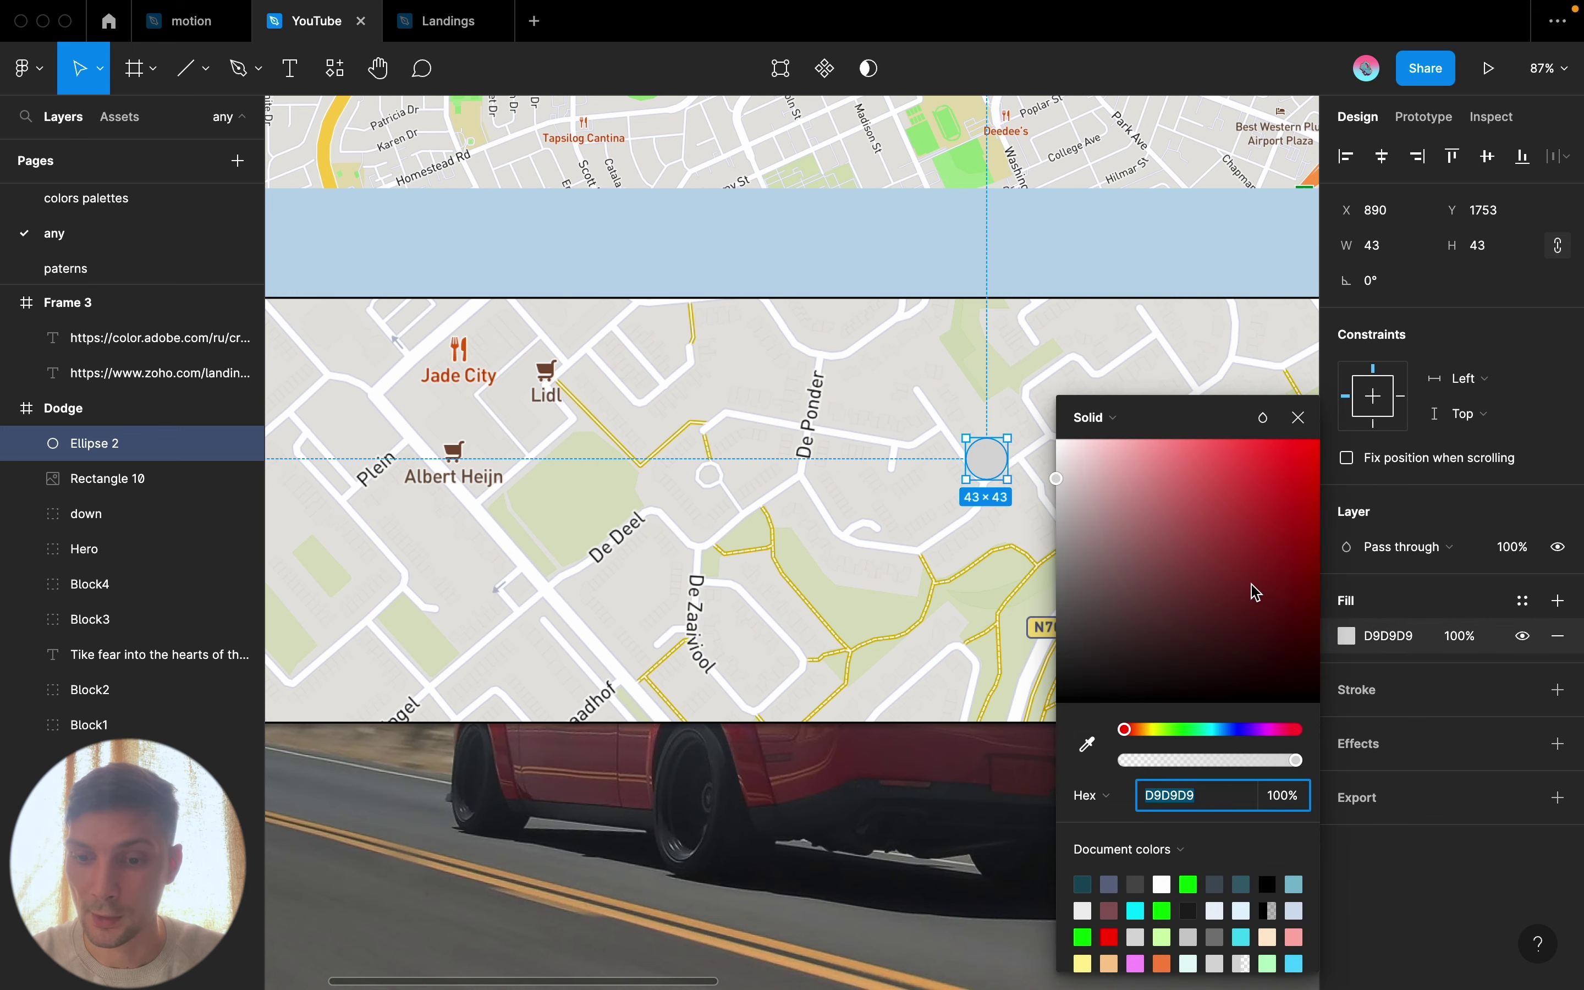
type("FF0000")
key("Return")
left_click(1302, 417)
Reselect the rounded map, then the 'down' group, and scroll the view right
left_click(1079, 430)
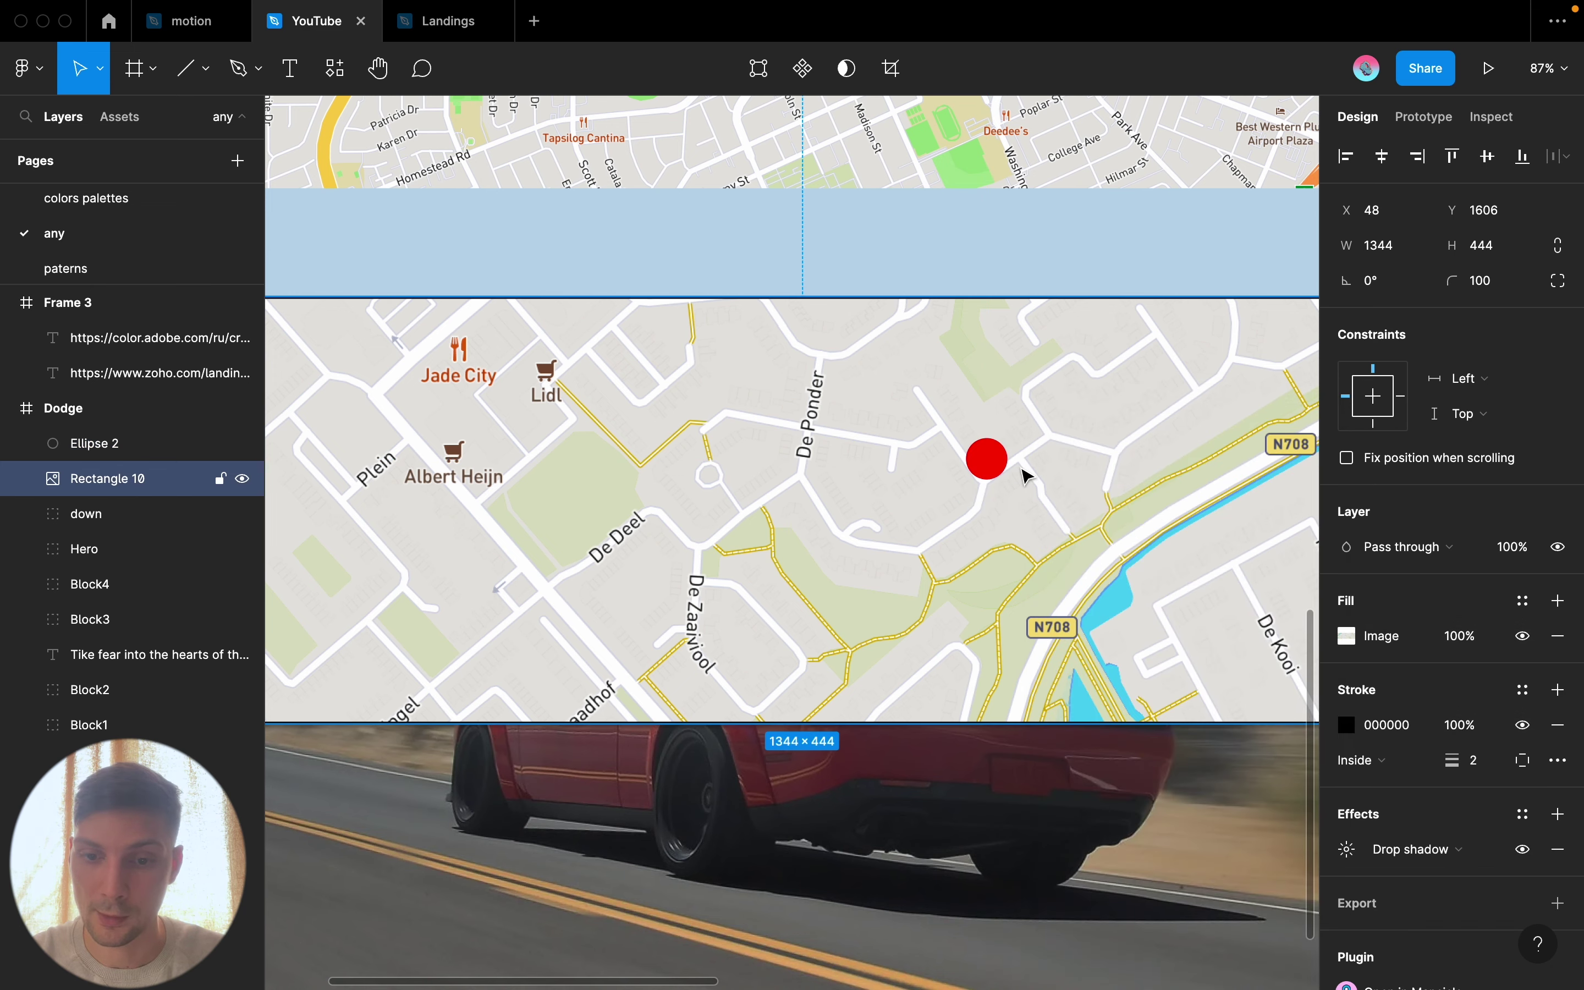
scroll(1026, 470, "up", 3)
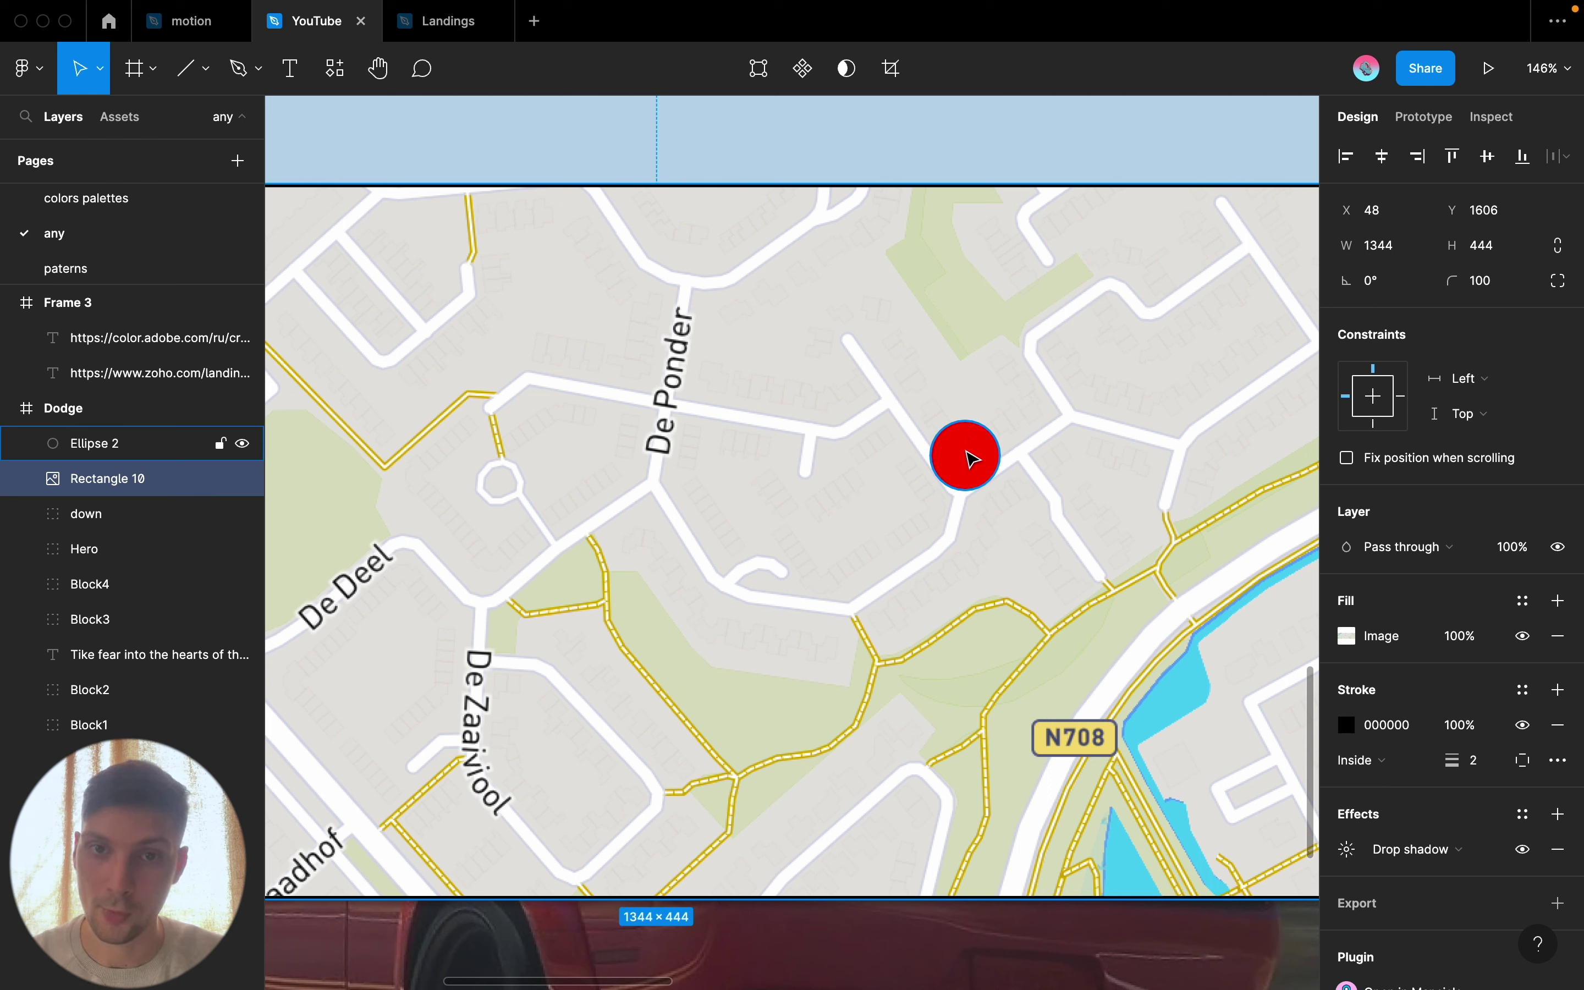
scroll(972, 459, "down", 1)
scroll(971, 458, "down", 5)
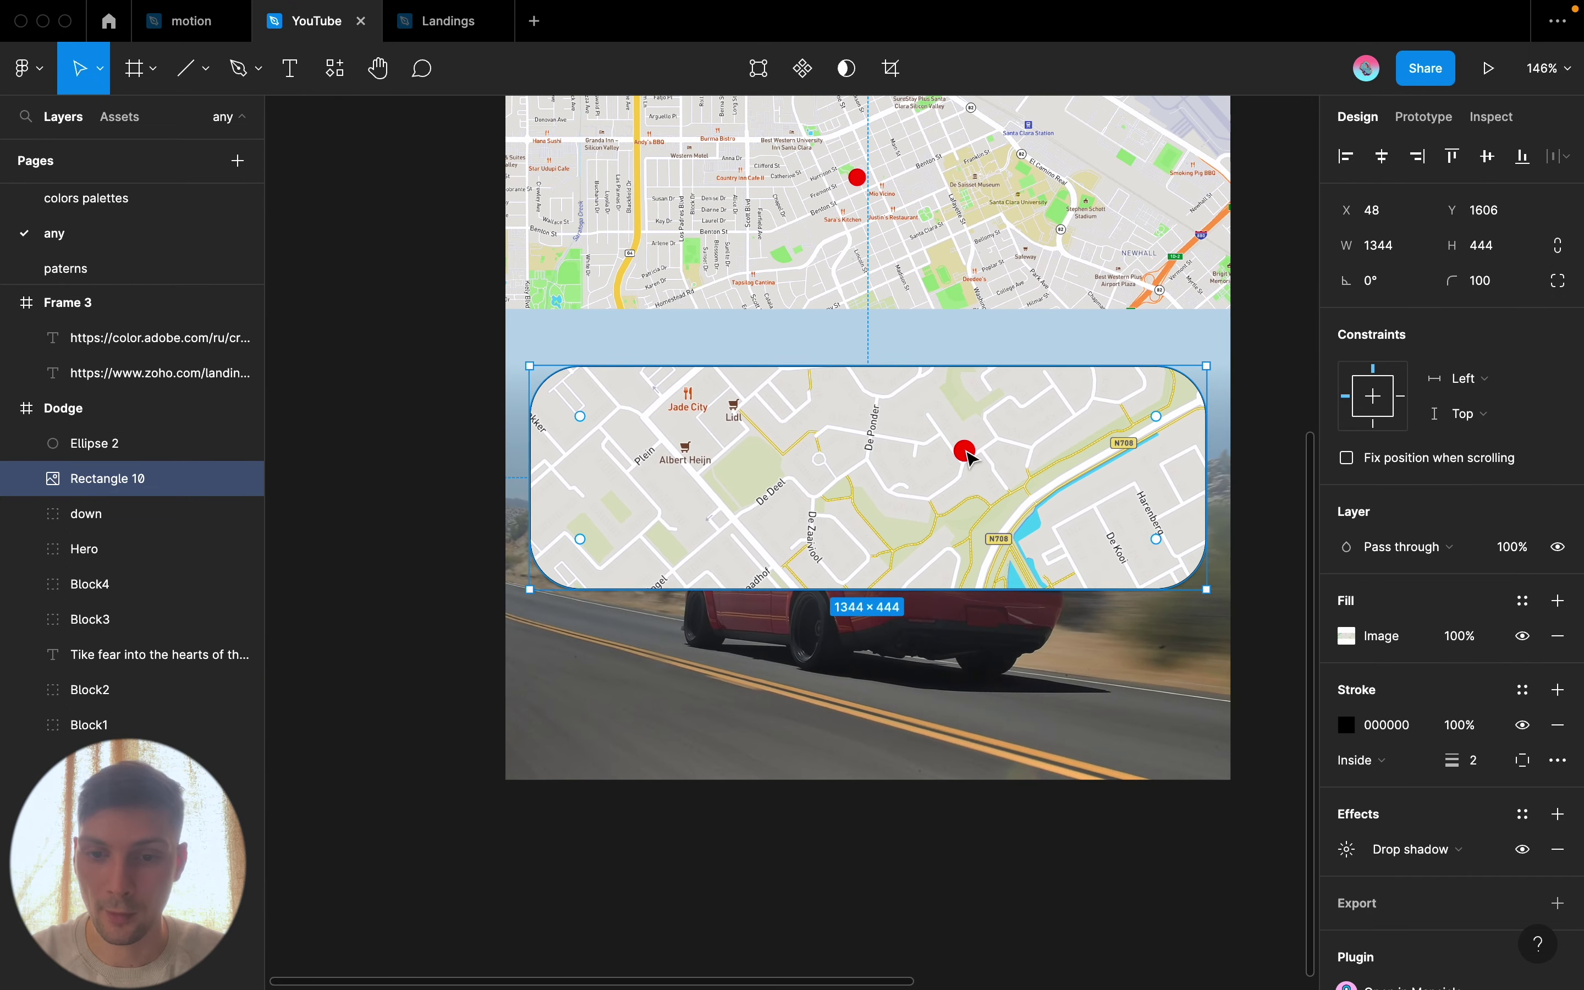
left_click(954, 230)
scroll(877, 233, "up", 5)
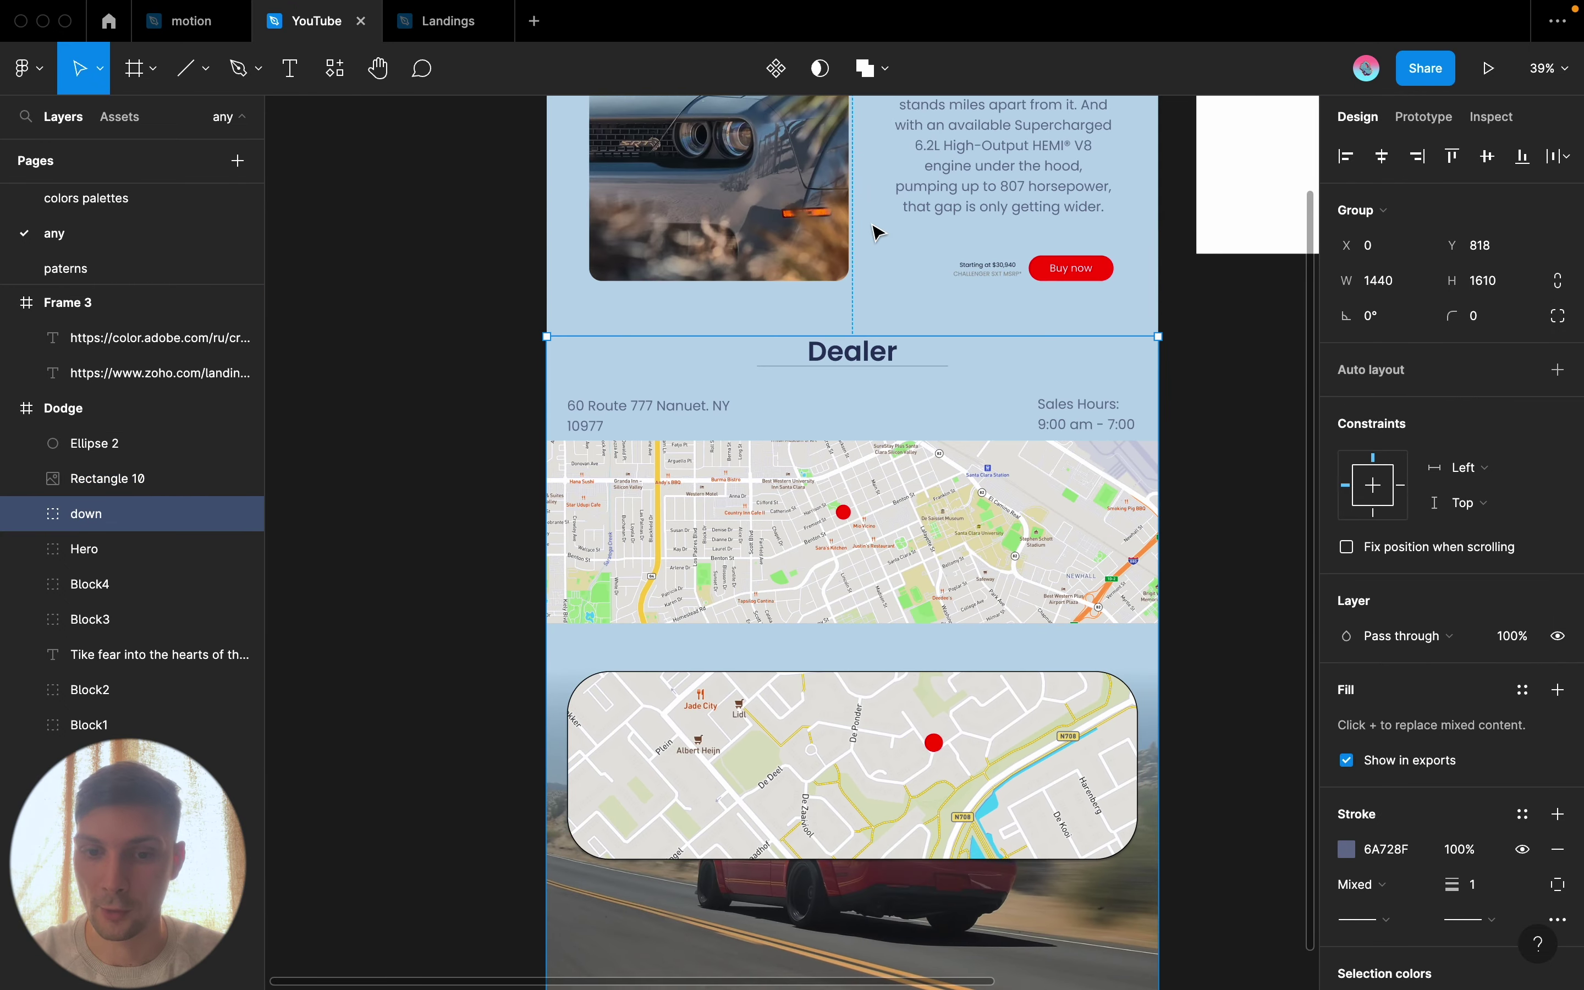
scroll(919, 270, "up", 5)
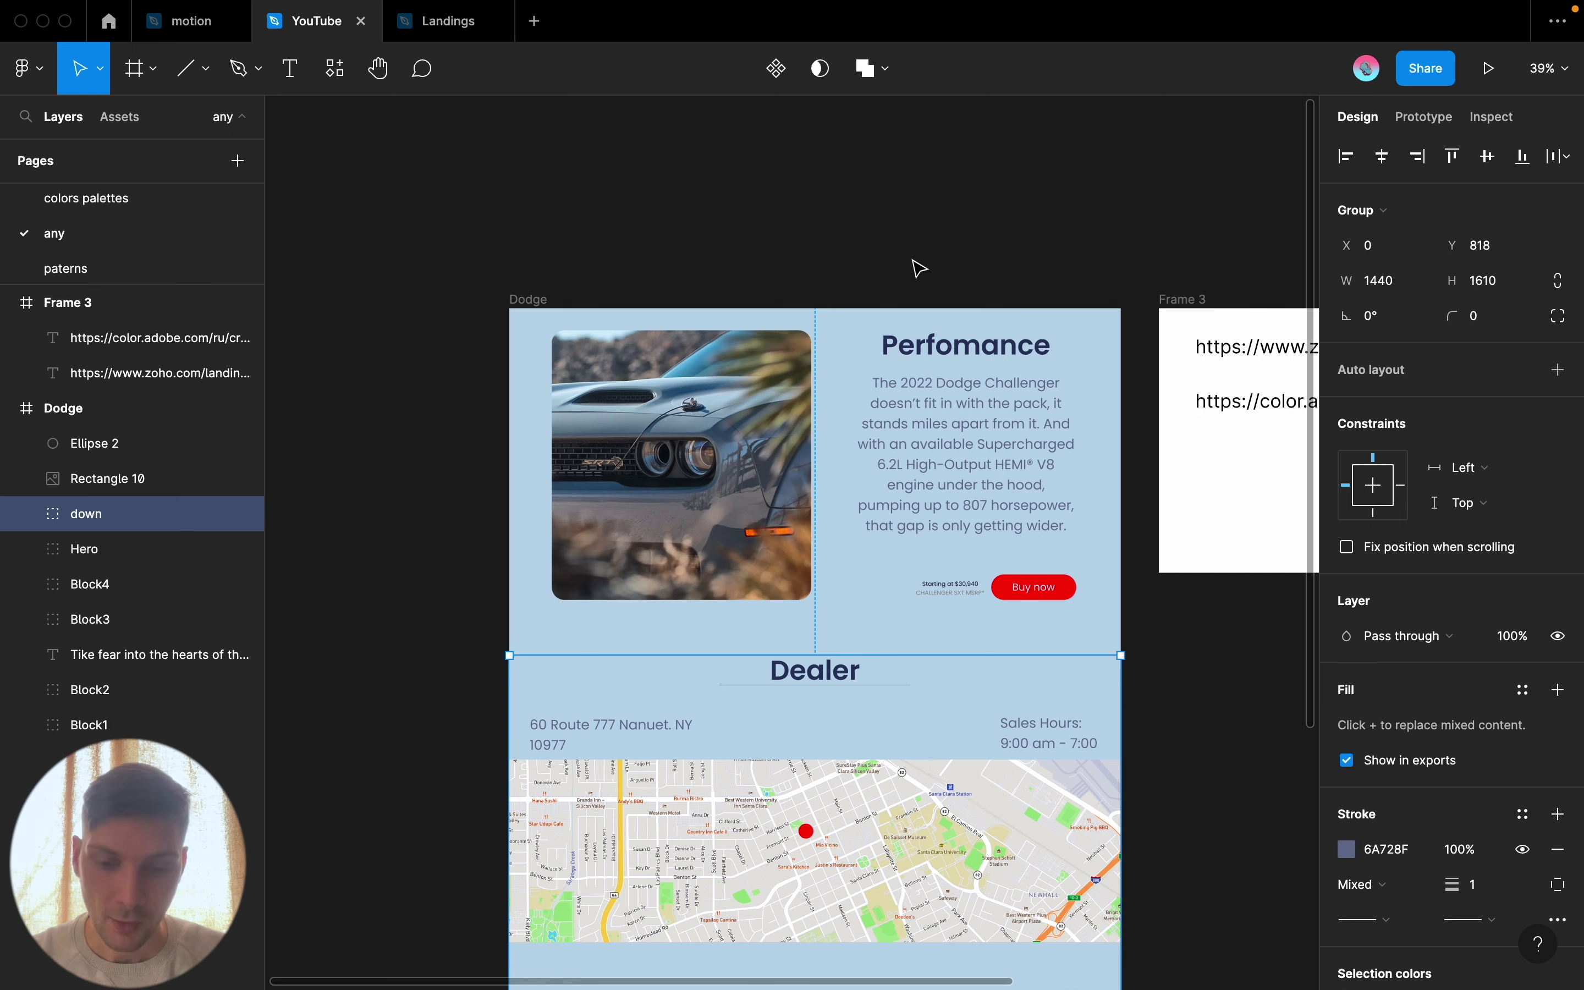
scroll(848, 541, "down", 5)
scroll(848, 538, "right", 4)
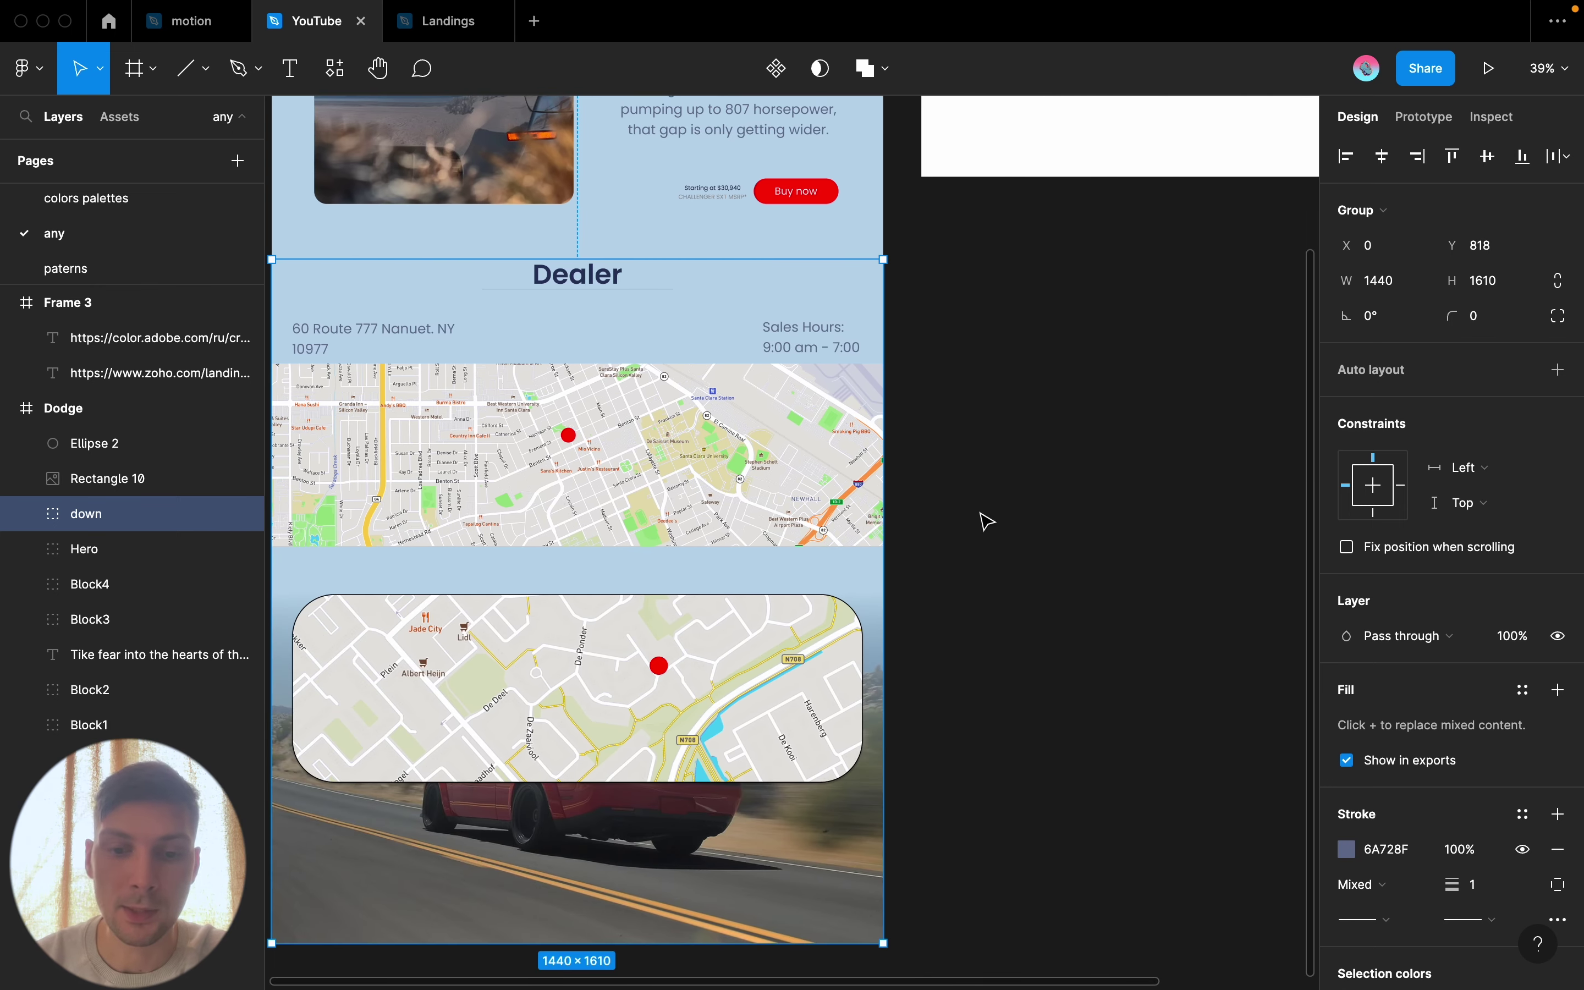
scroll(986, 522, "right", 3)
scroll(986, 522, "down", 1)
Run Map Maker with address 'los' to generate a Los Angeles map
right_click(883, 489)
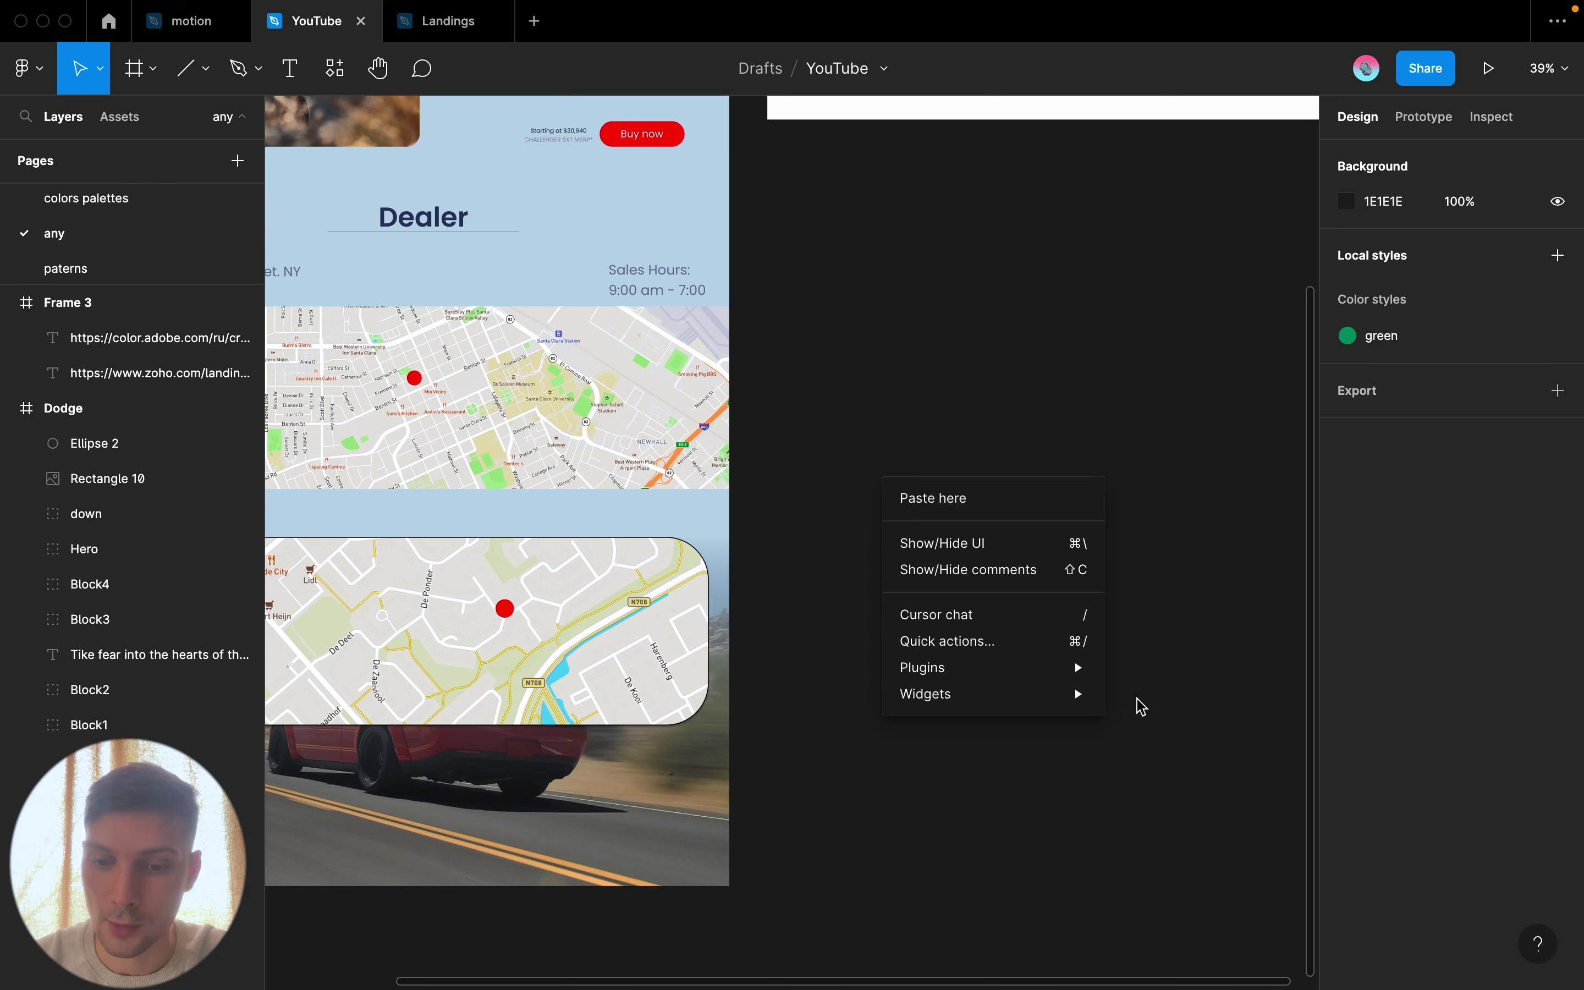
mouse_move(940, 667)
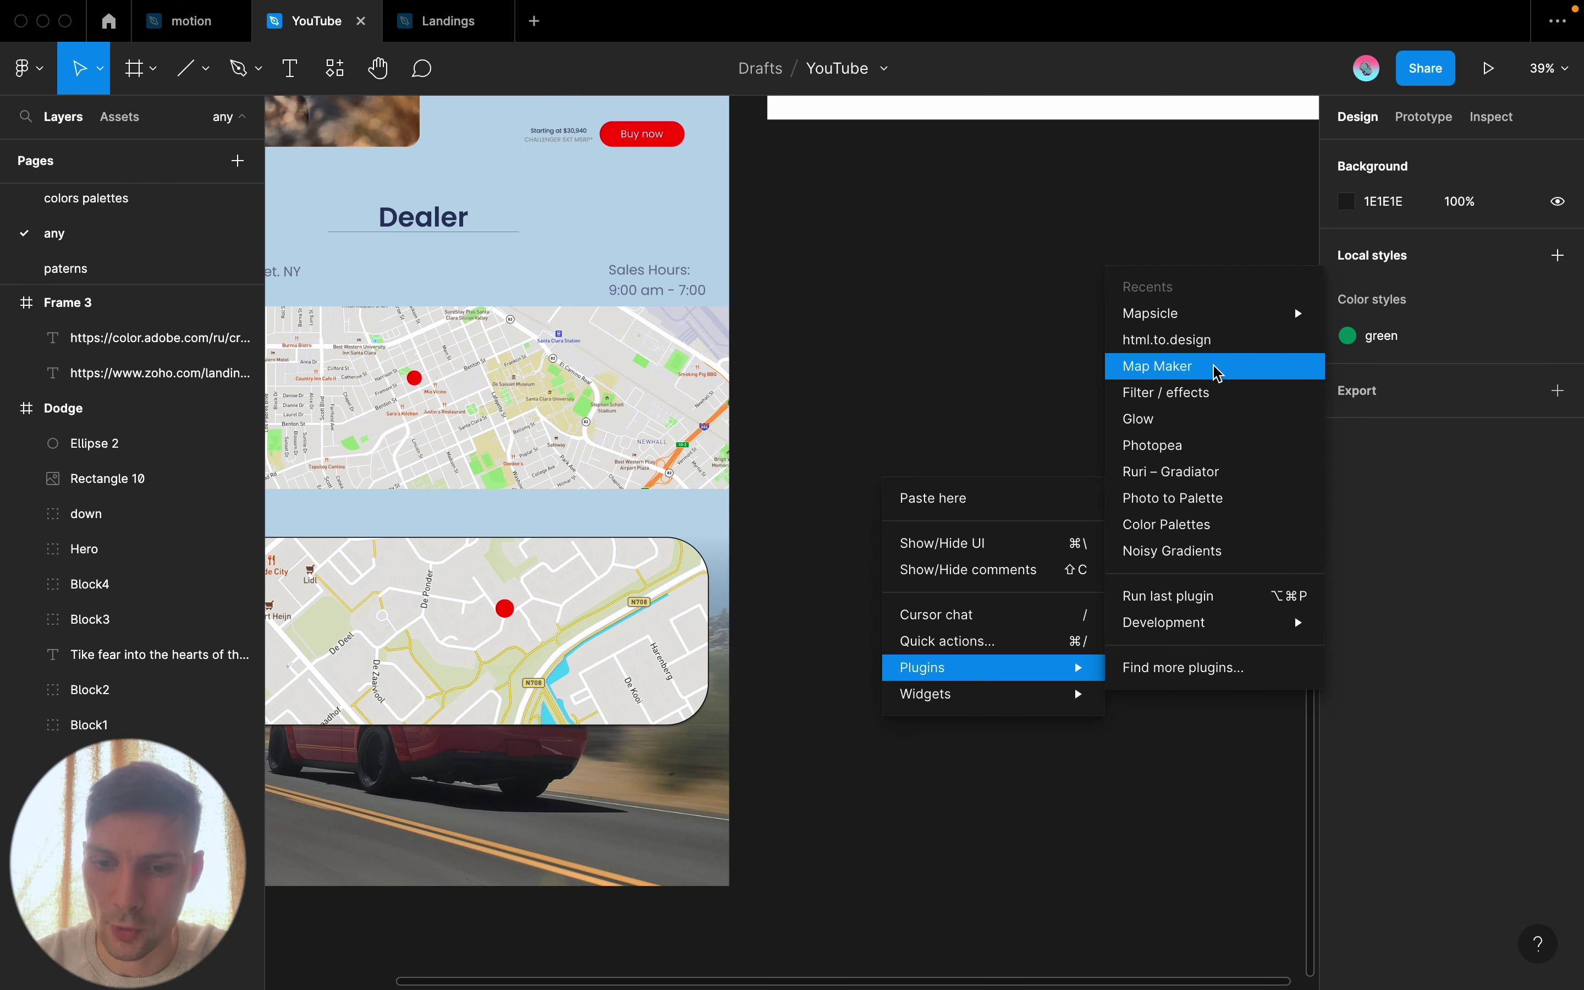
left_click(1217, 371)
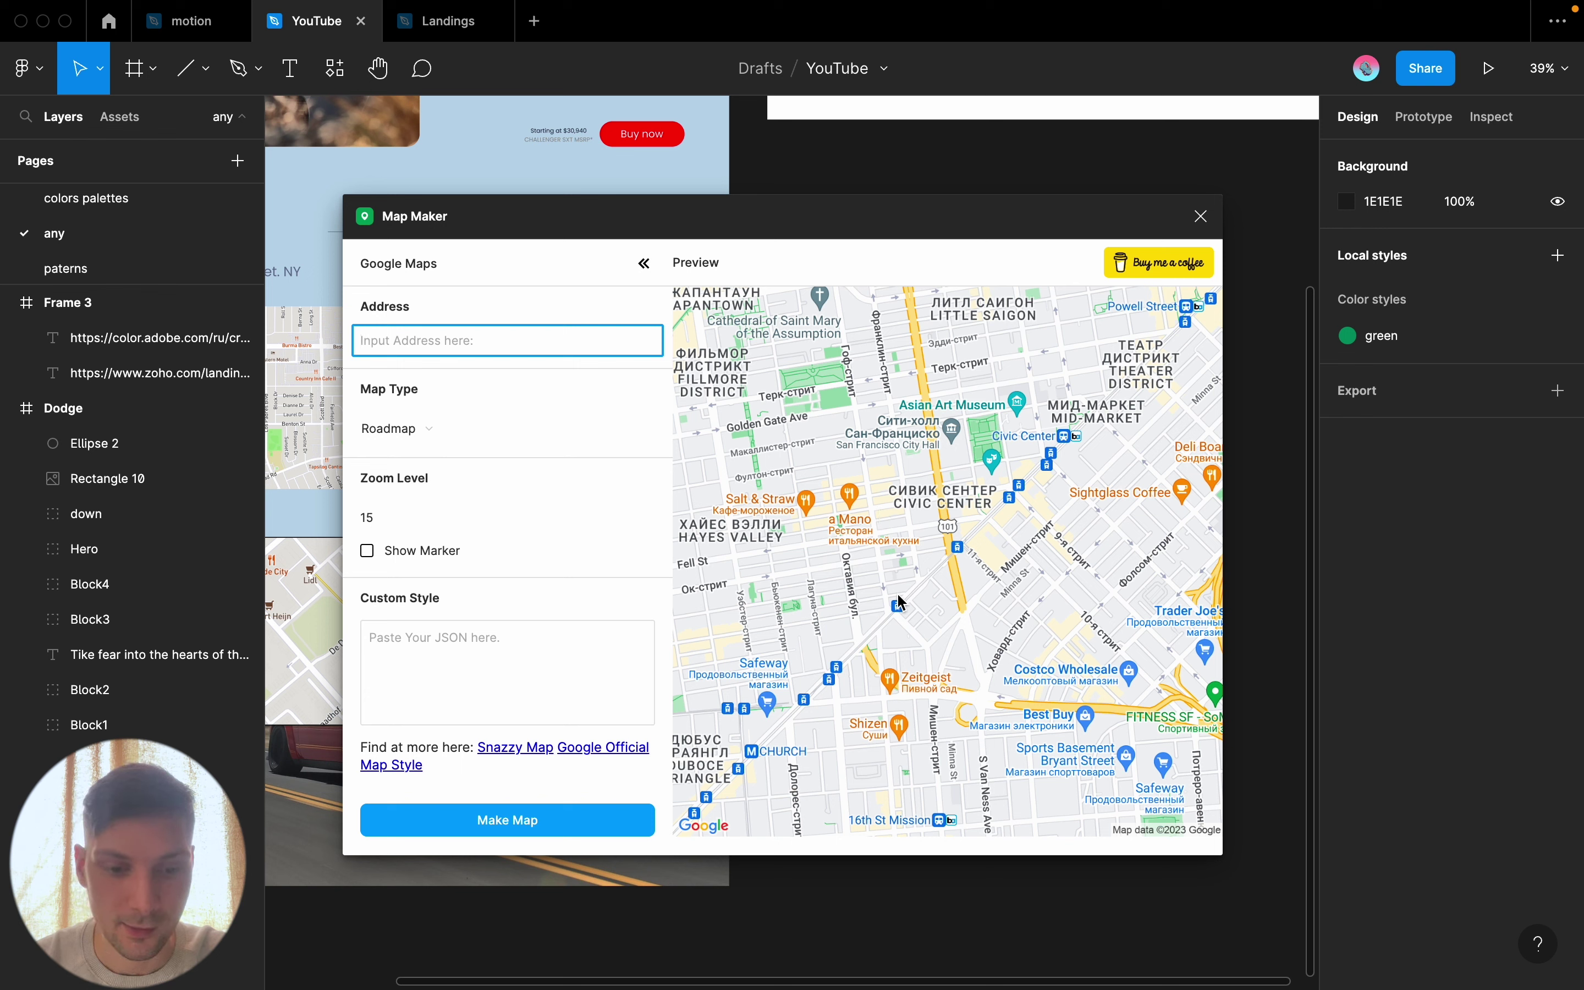
left_click(455, 337)
type("moscow")
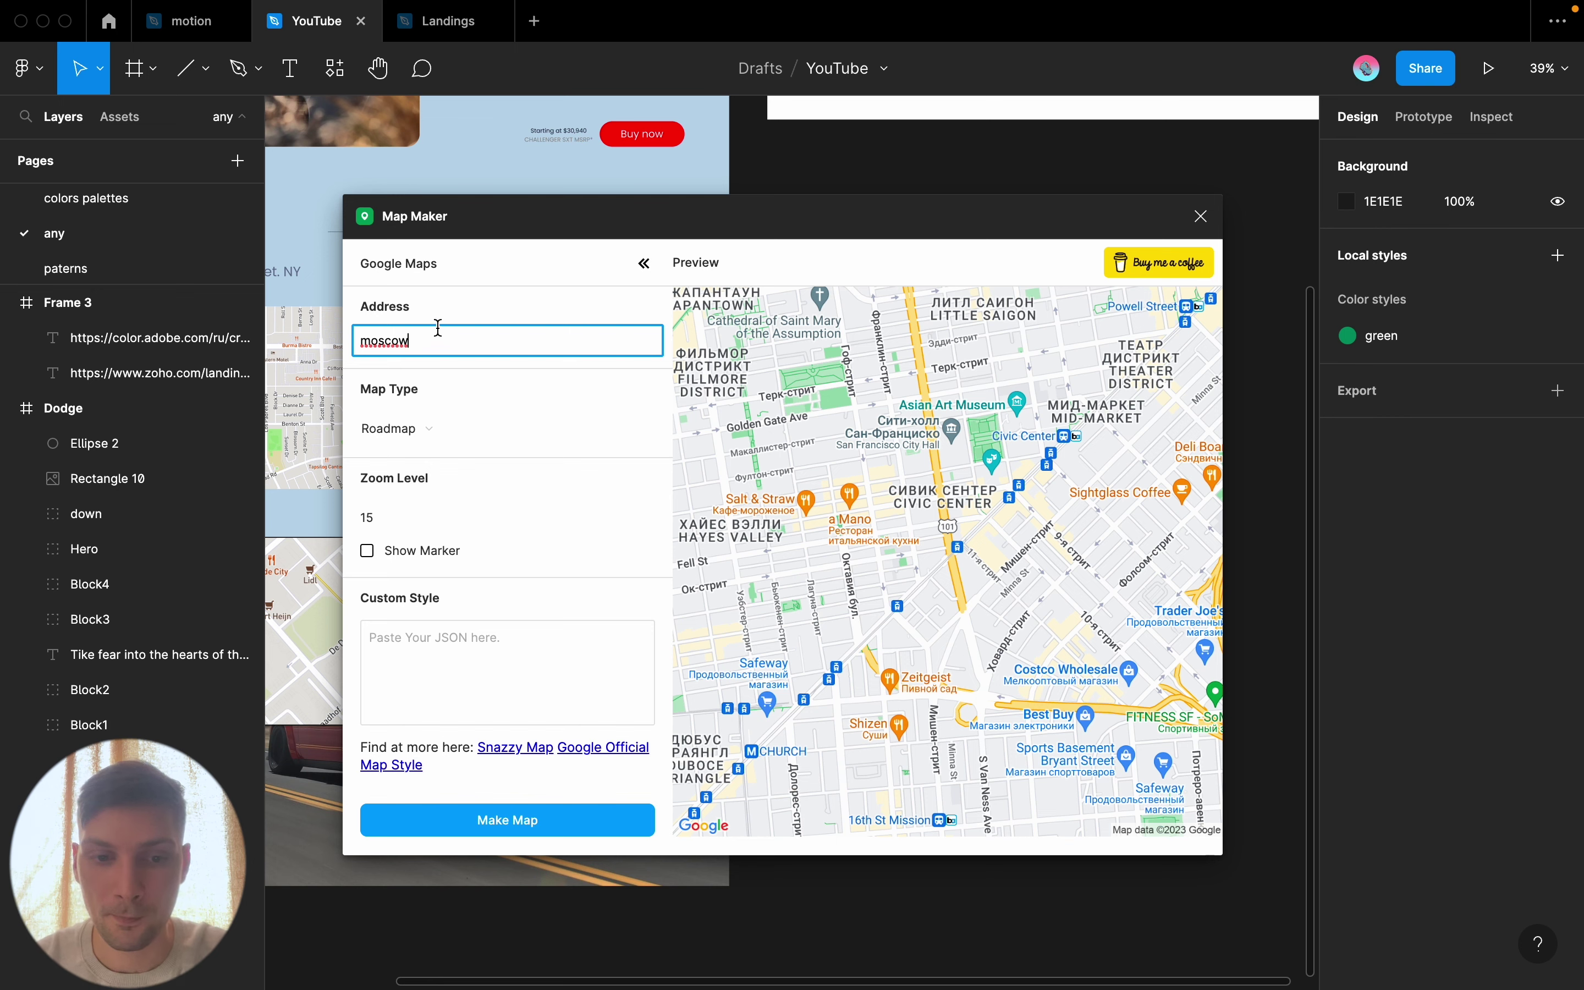
key("ctrl+a")
key("BackSpace")
type("los")
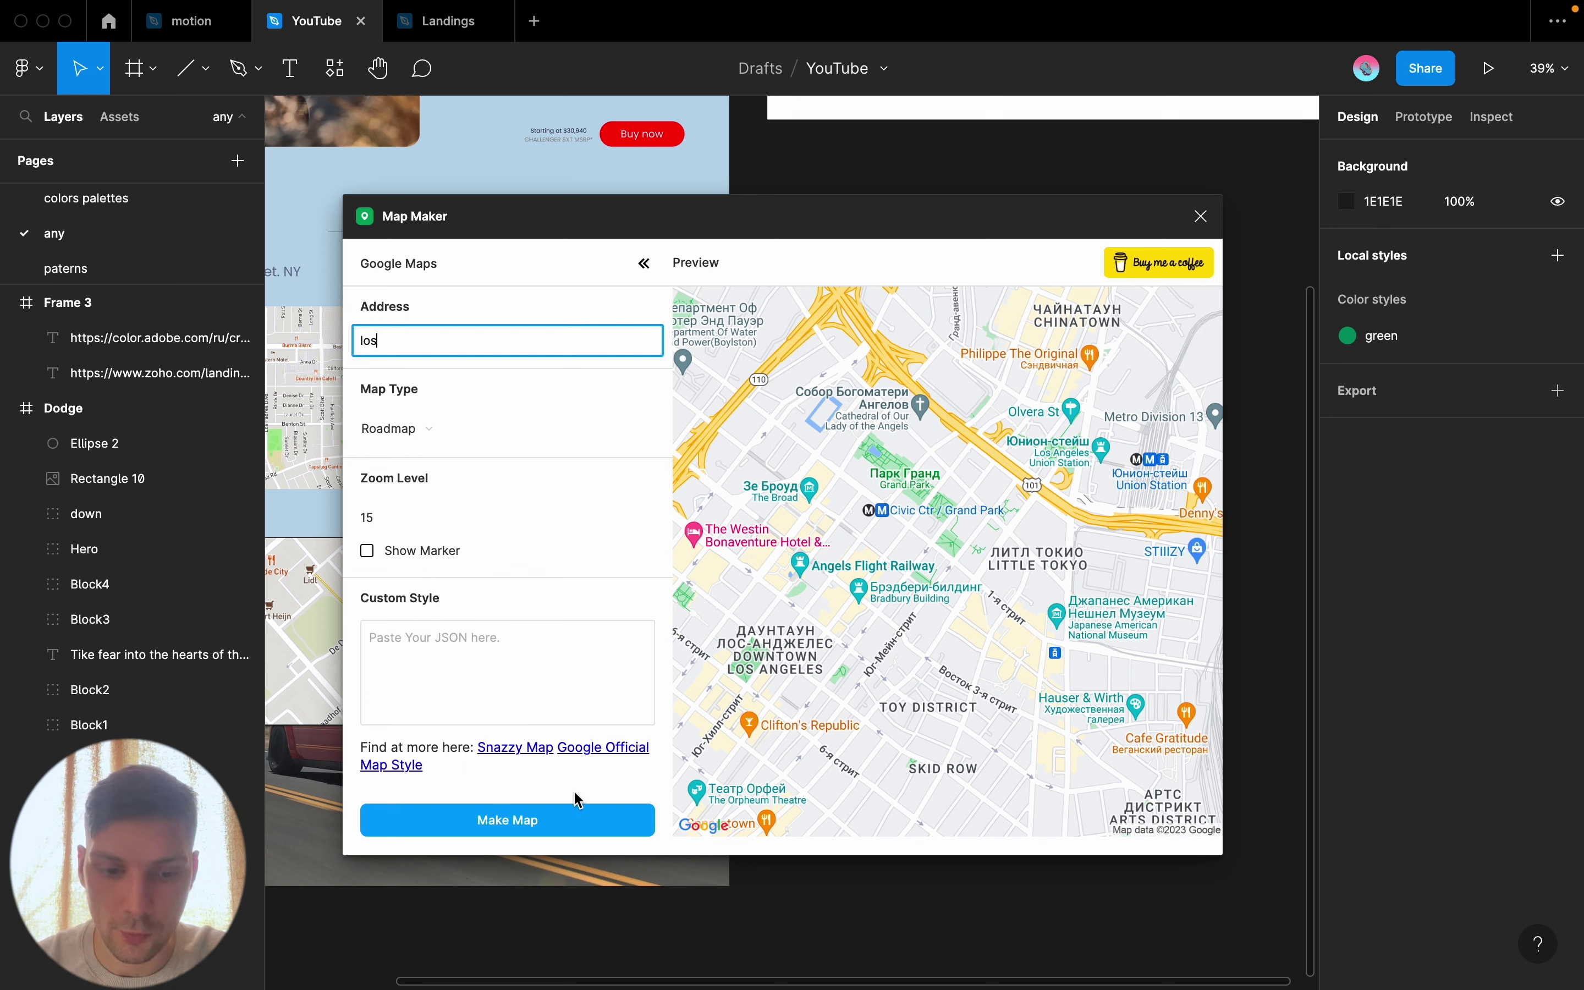
left_click(568, 819)
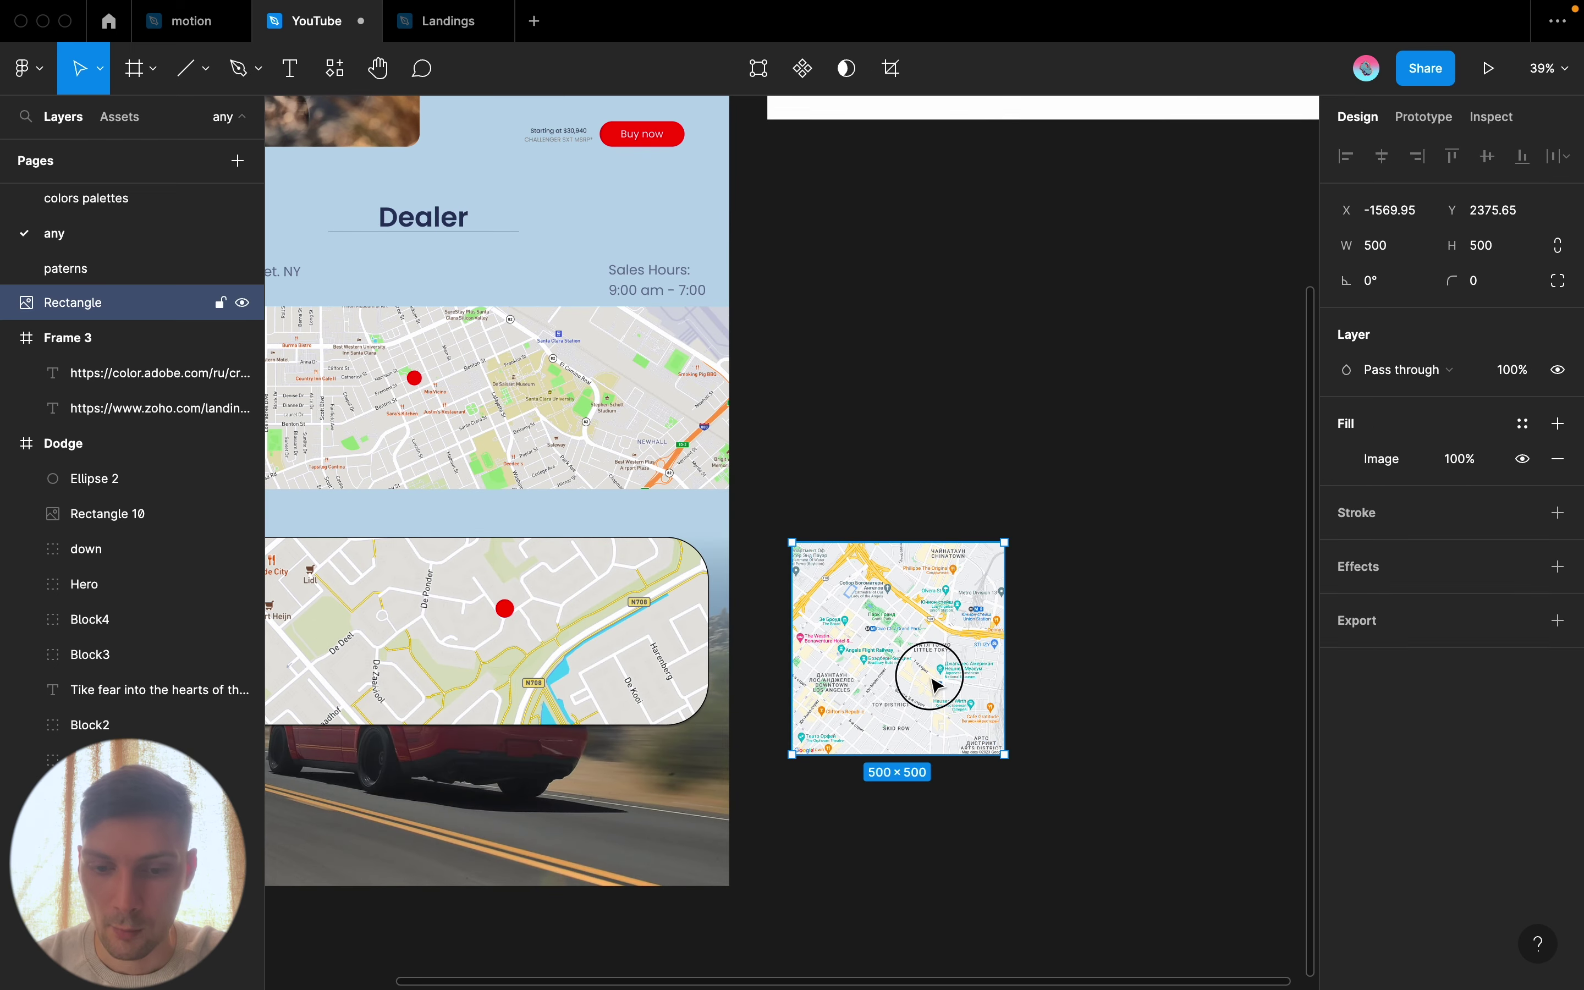
Place the Los Angeles map below the rounded map and widen it to 1286 px
left_click_drag(937, 684, 959, 560)
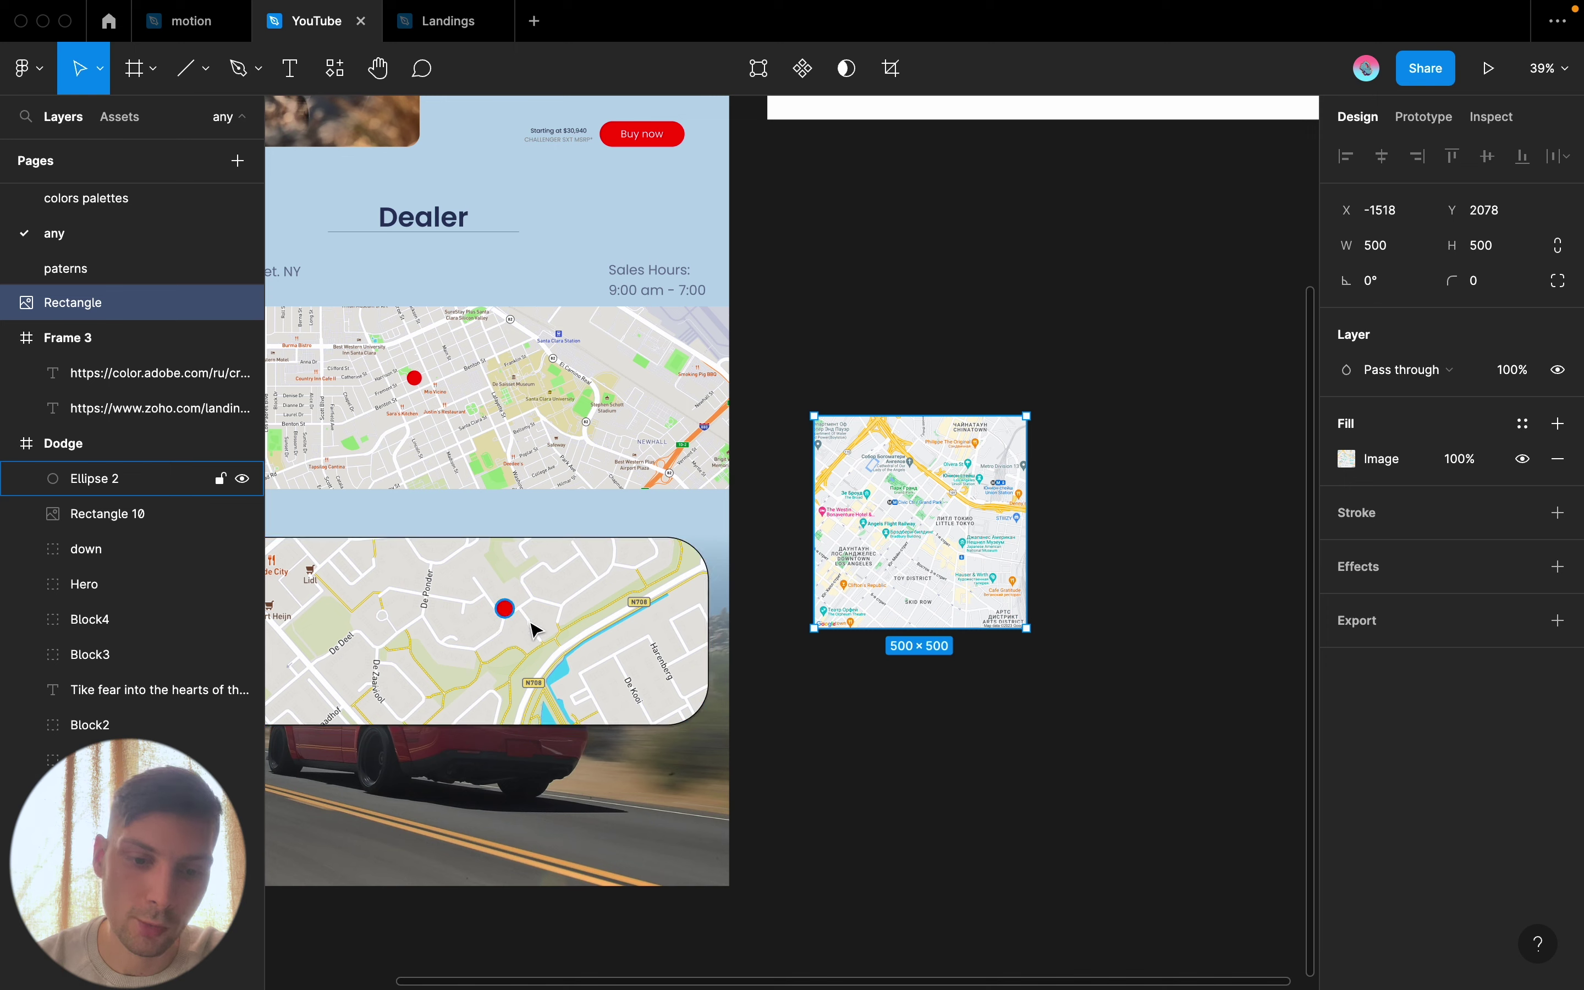
left_click(553, 623)
left_click(939, 562)
left_click_drag(938, 562, 939, 565)
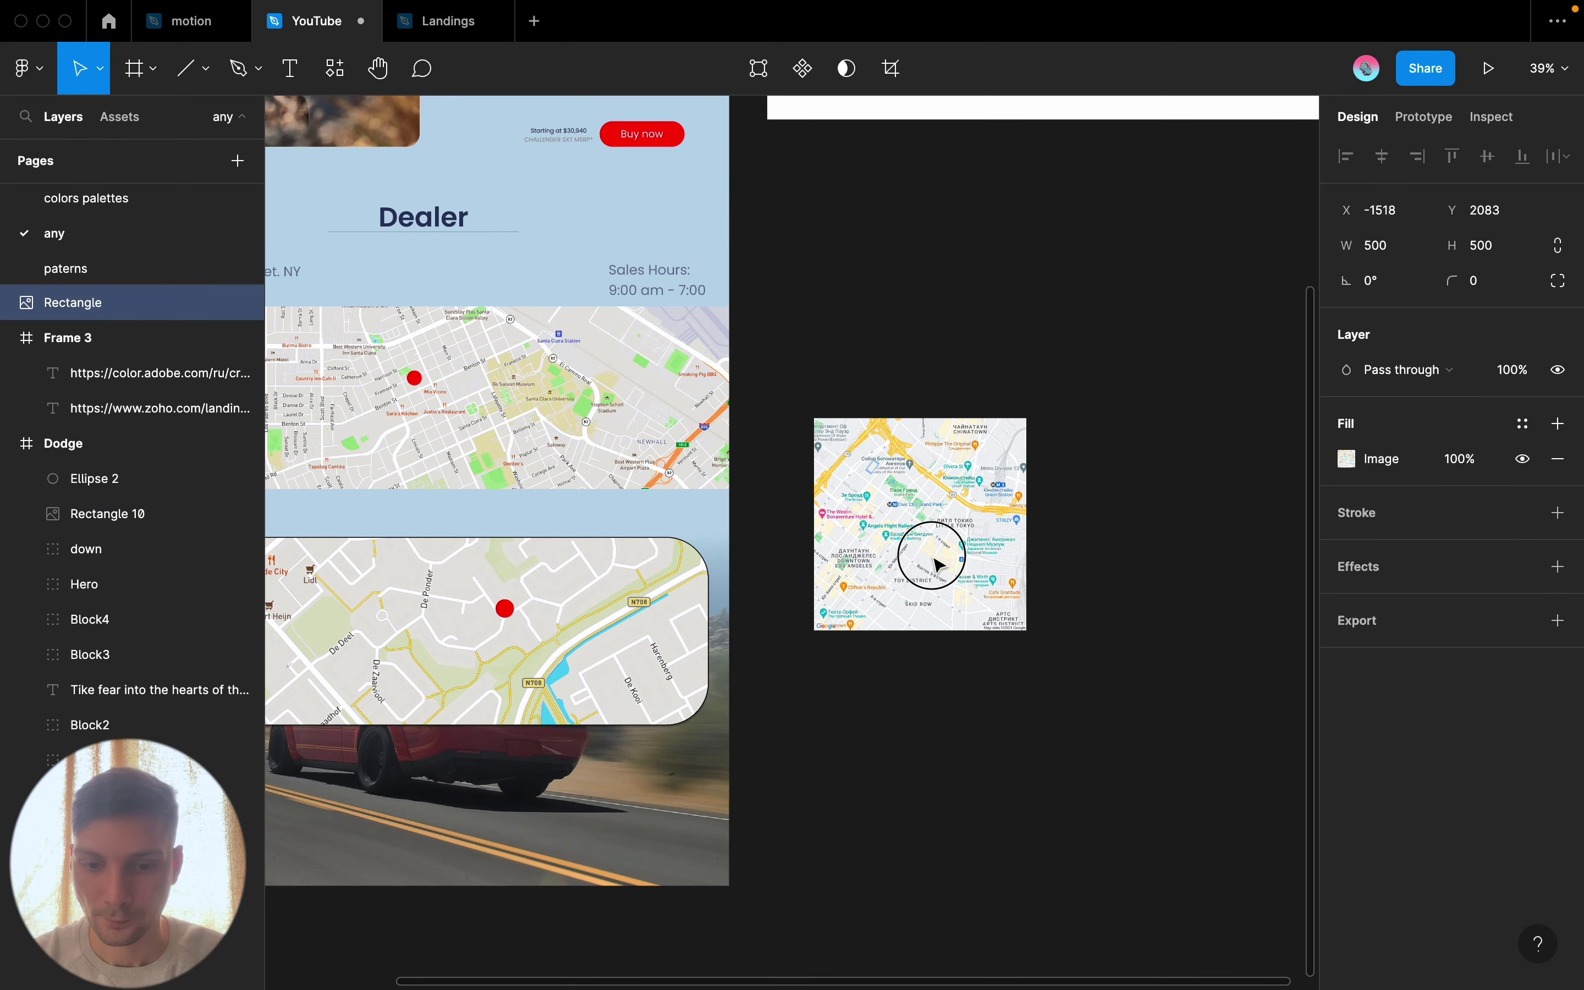
left_click(681, 626)
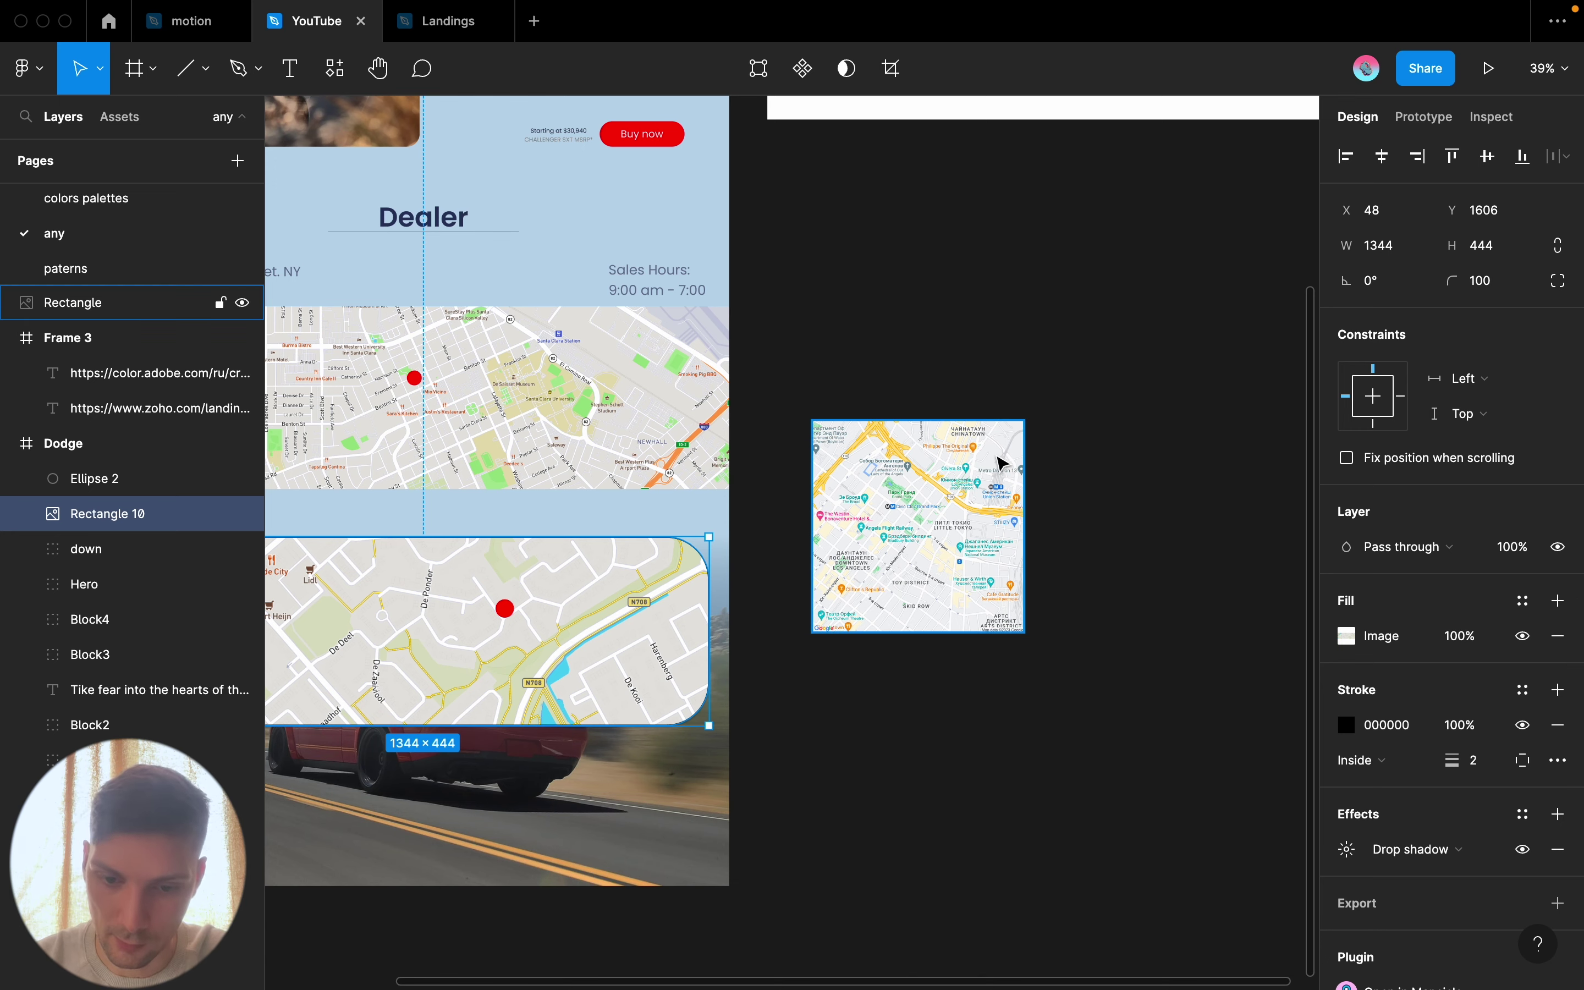
left_click(974, 479)
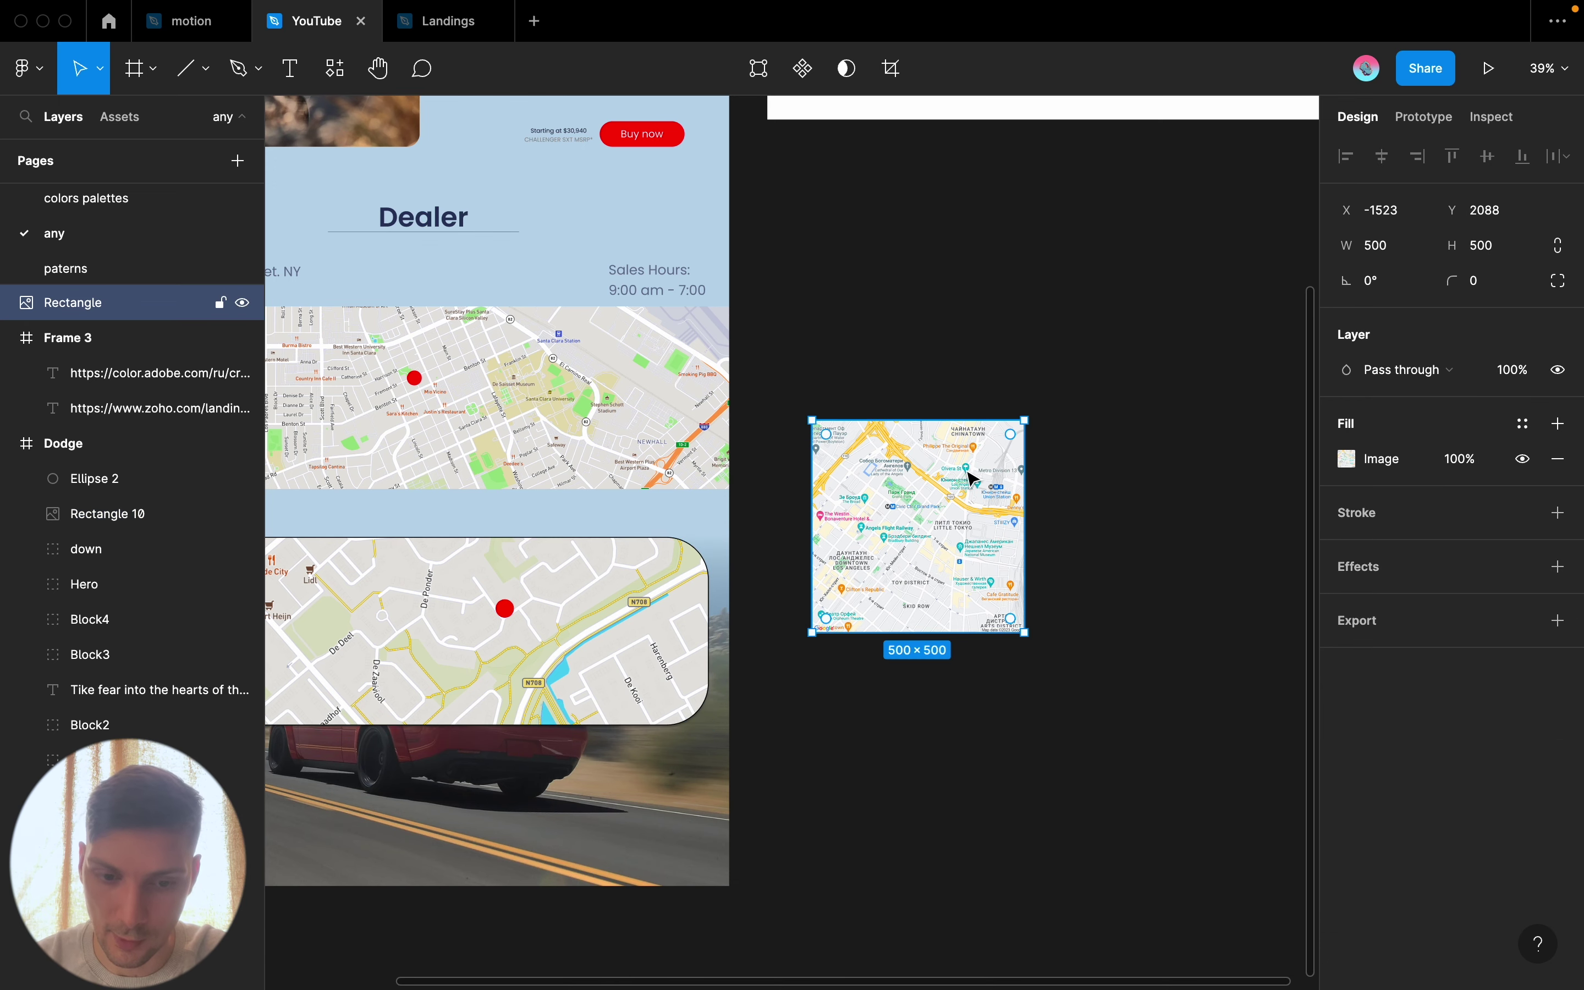
scroll(972, 479, "down", 4)
scroll(972, 478, "left", 5)
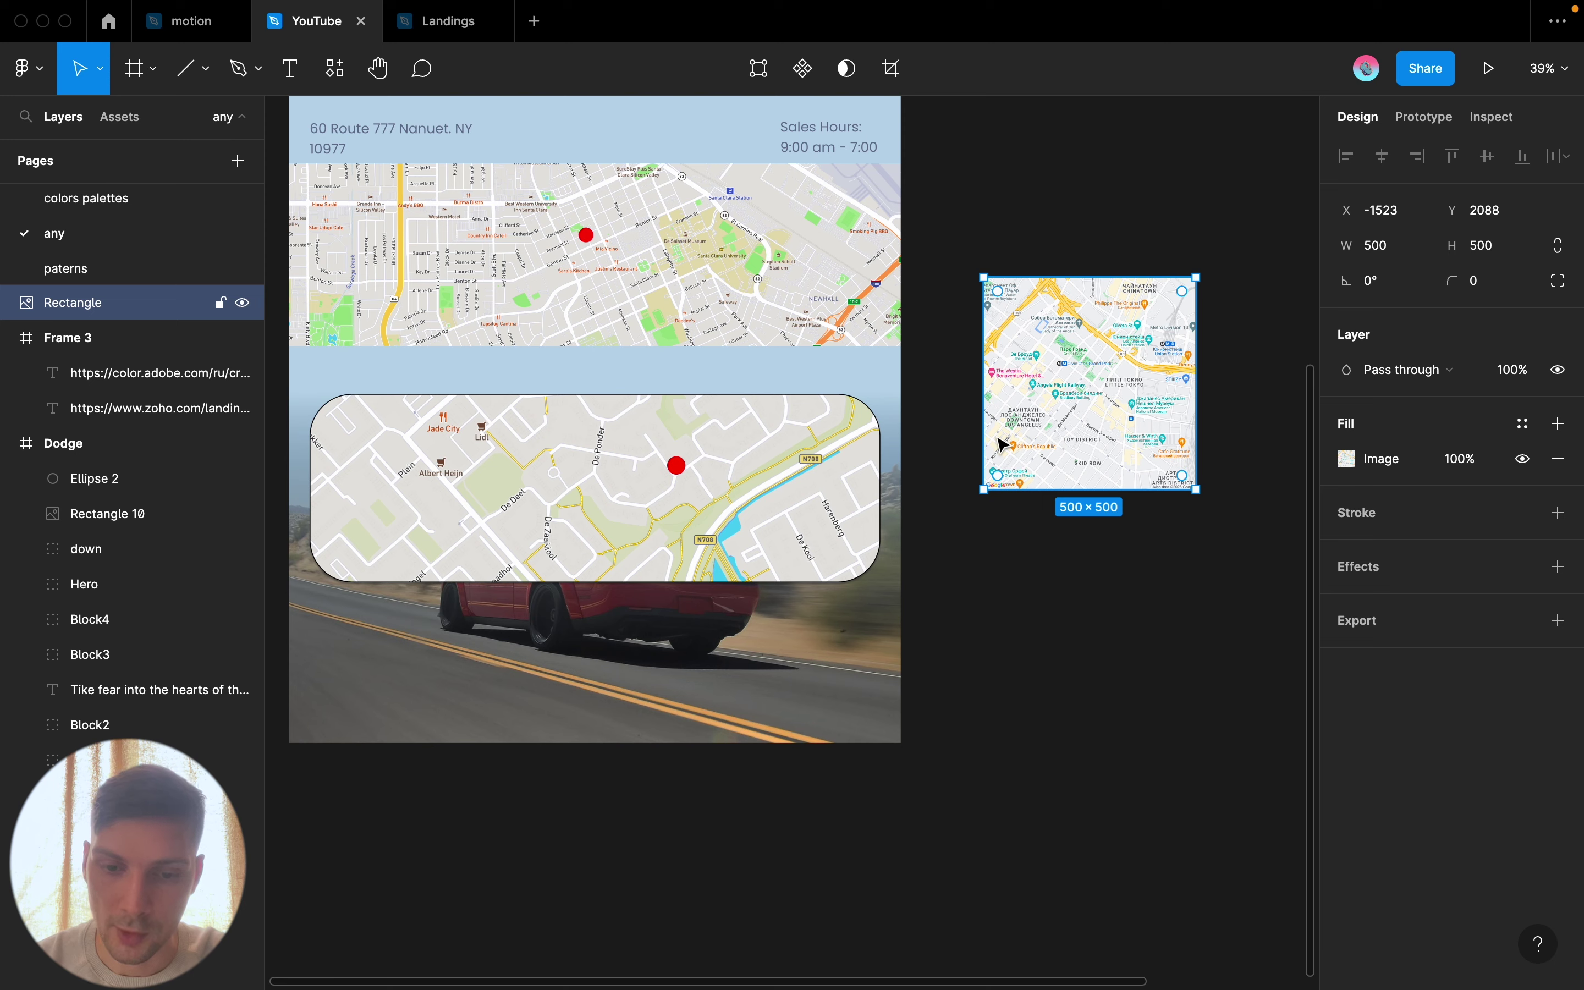
left_click_drag(1009, 431, 422, 714)
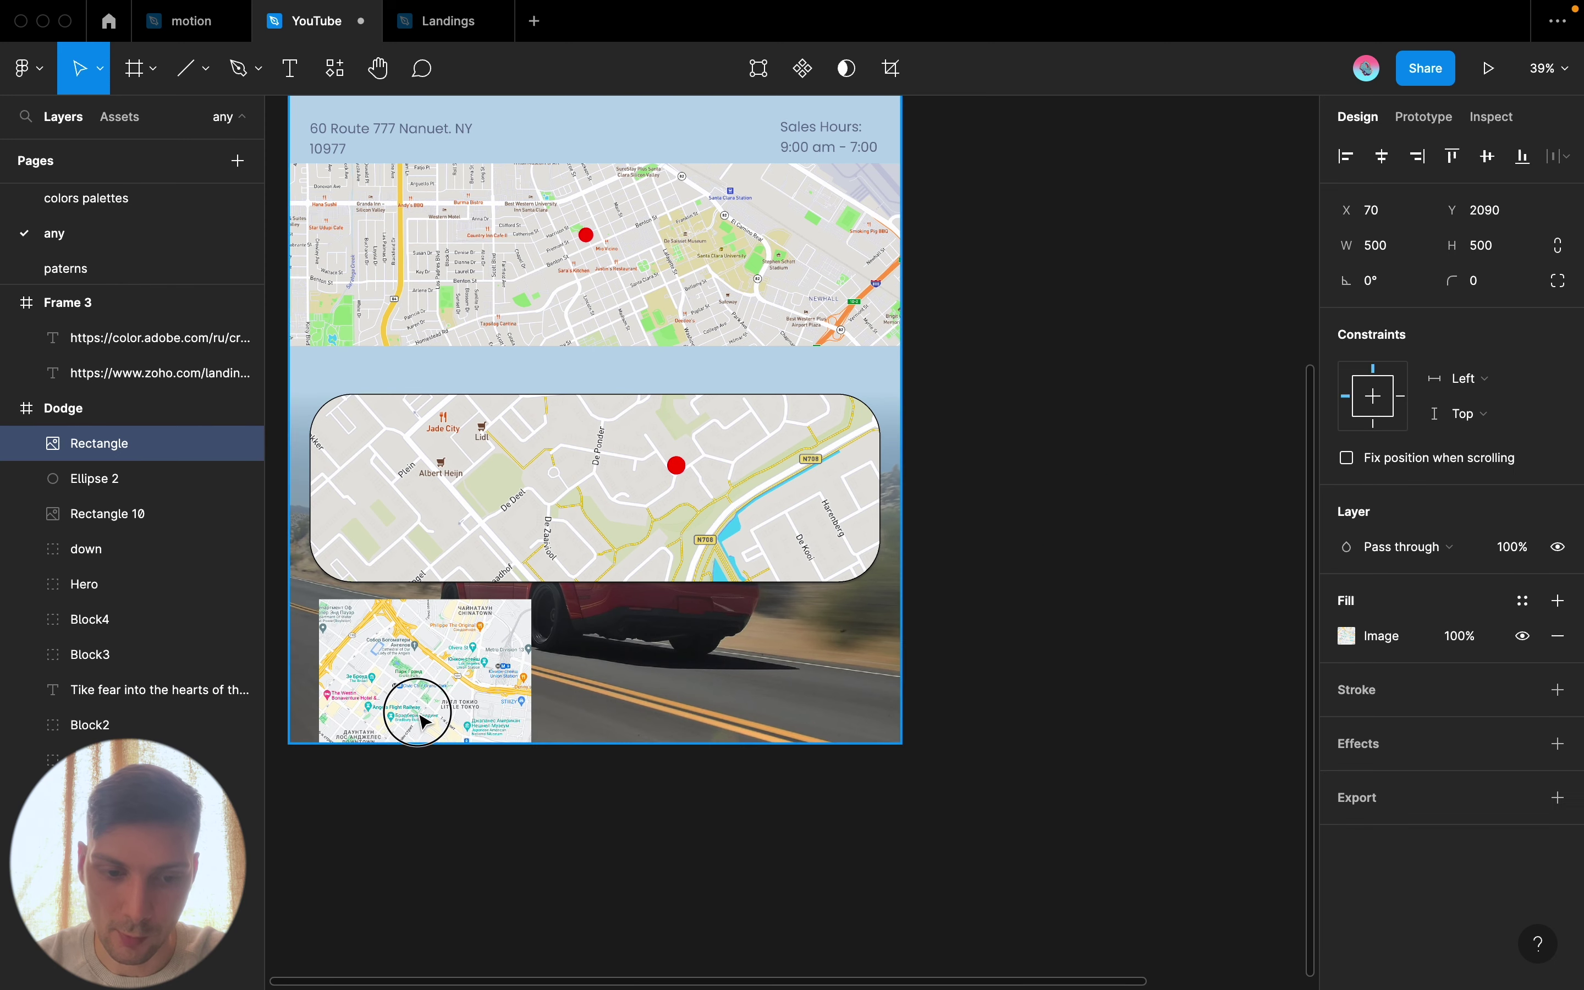
left_click_drag(531, 681, 865, 678)
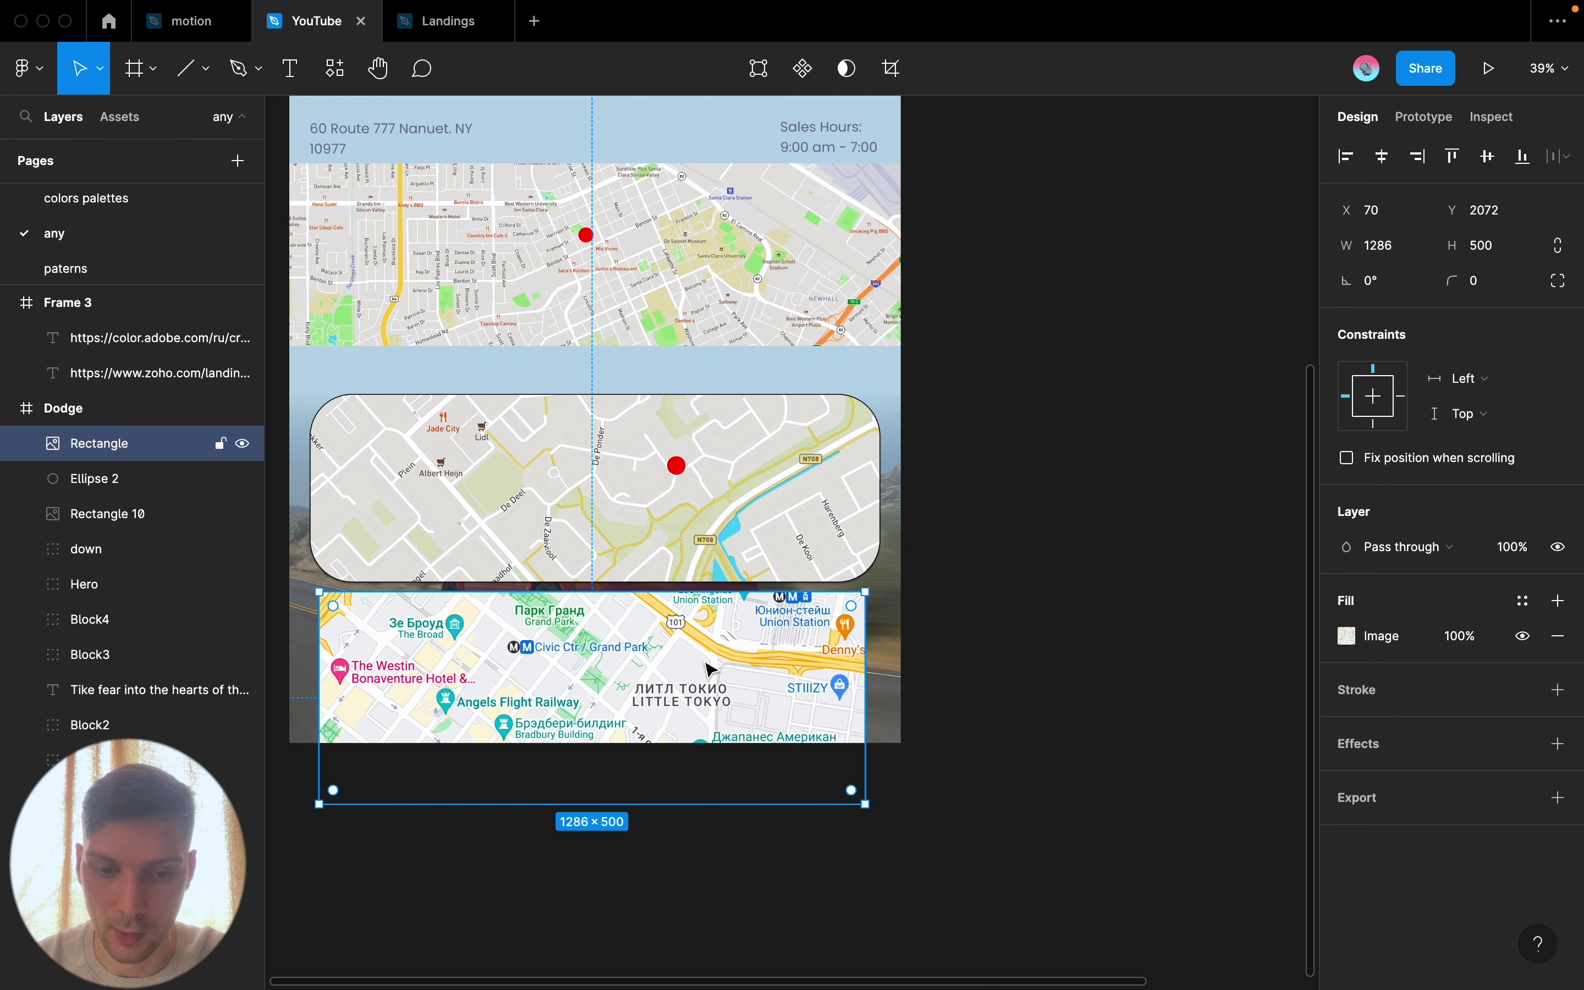
Move the red marker beside the river on the rounded map and delete the Los Angeles map
left_click_drag(676, 465, 547, 667)
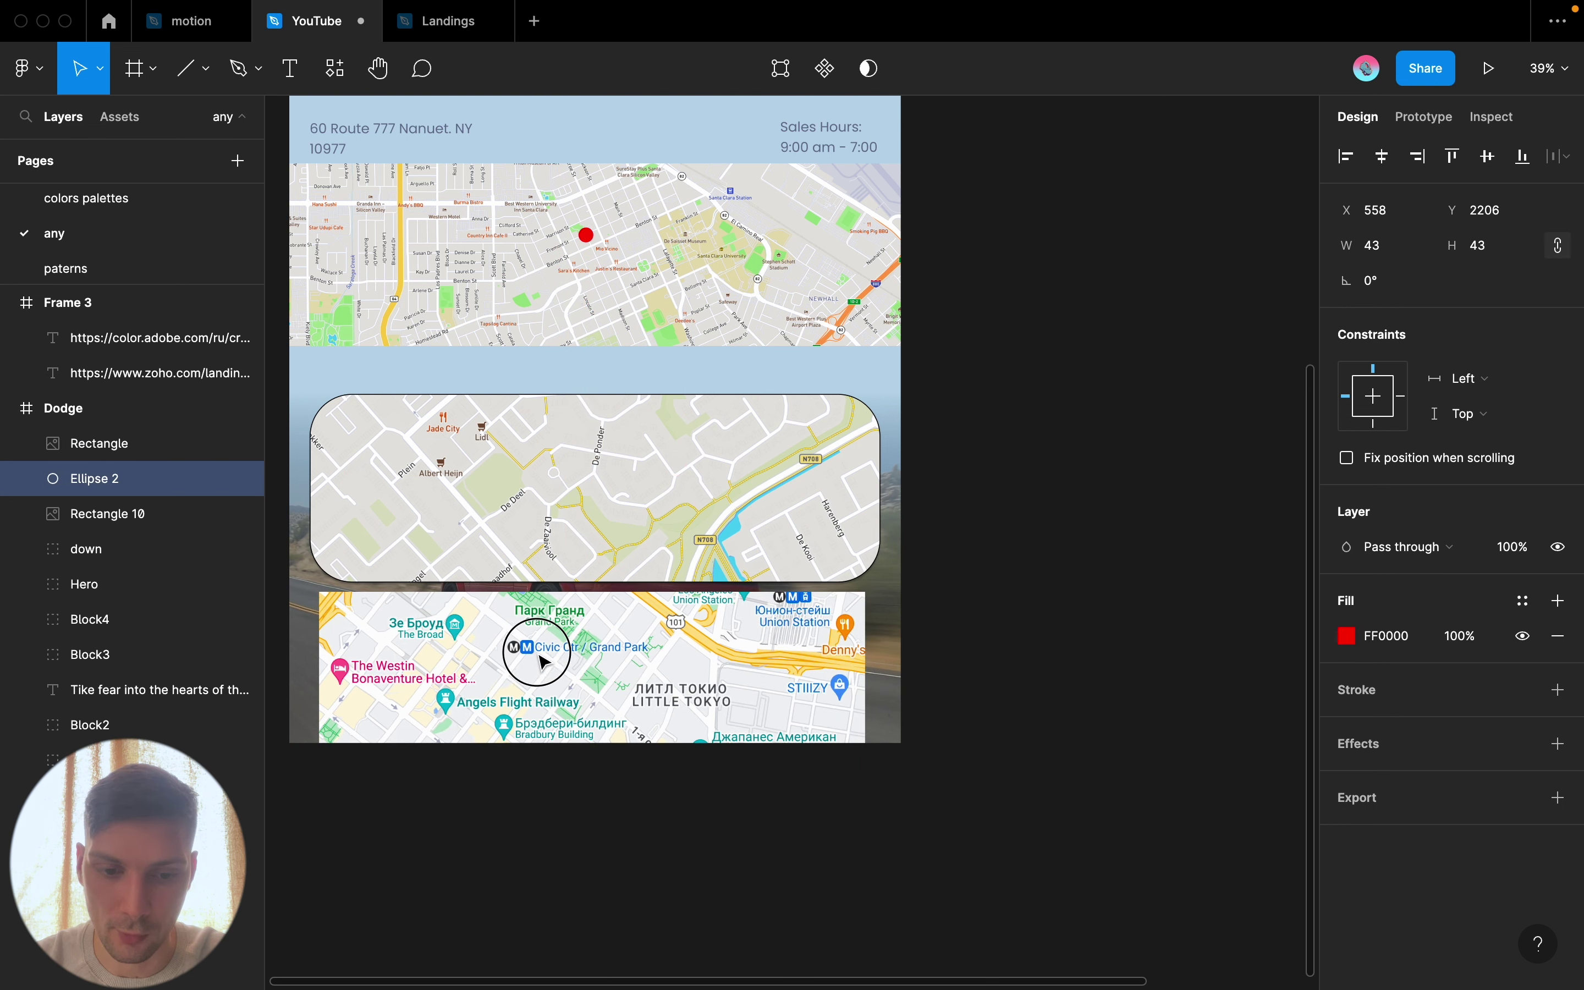
mouse_move(547, 668)
left_mouse_down()
mouse_move(562, 675)
mouse_move(753, 479)
left_mouse_up()
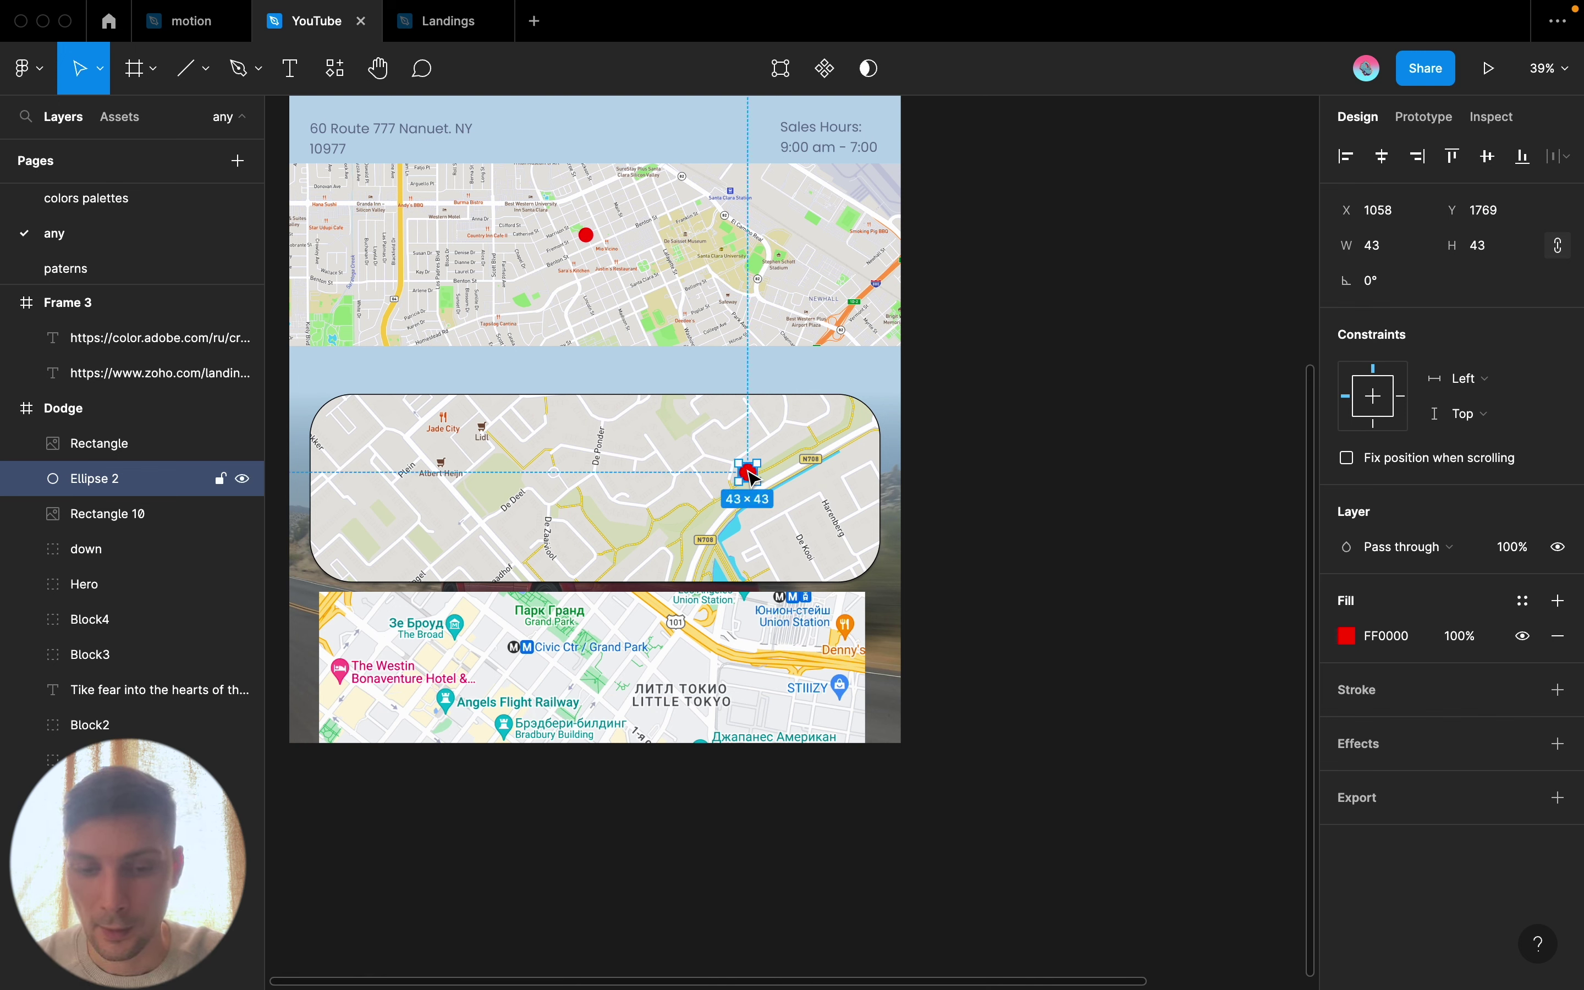
left_click(550, 680)
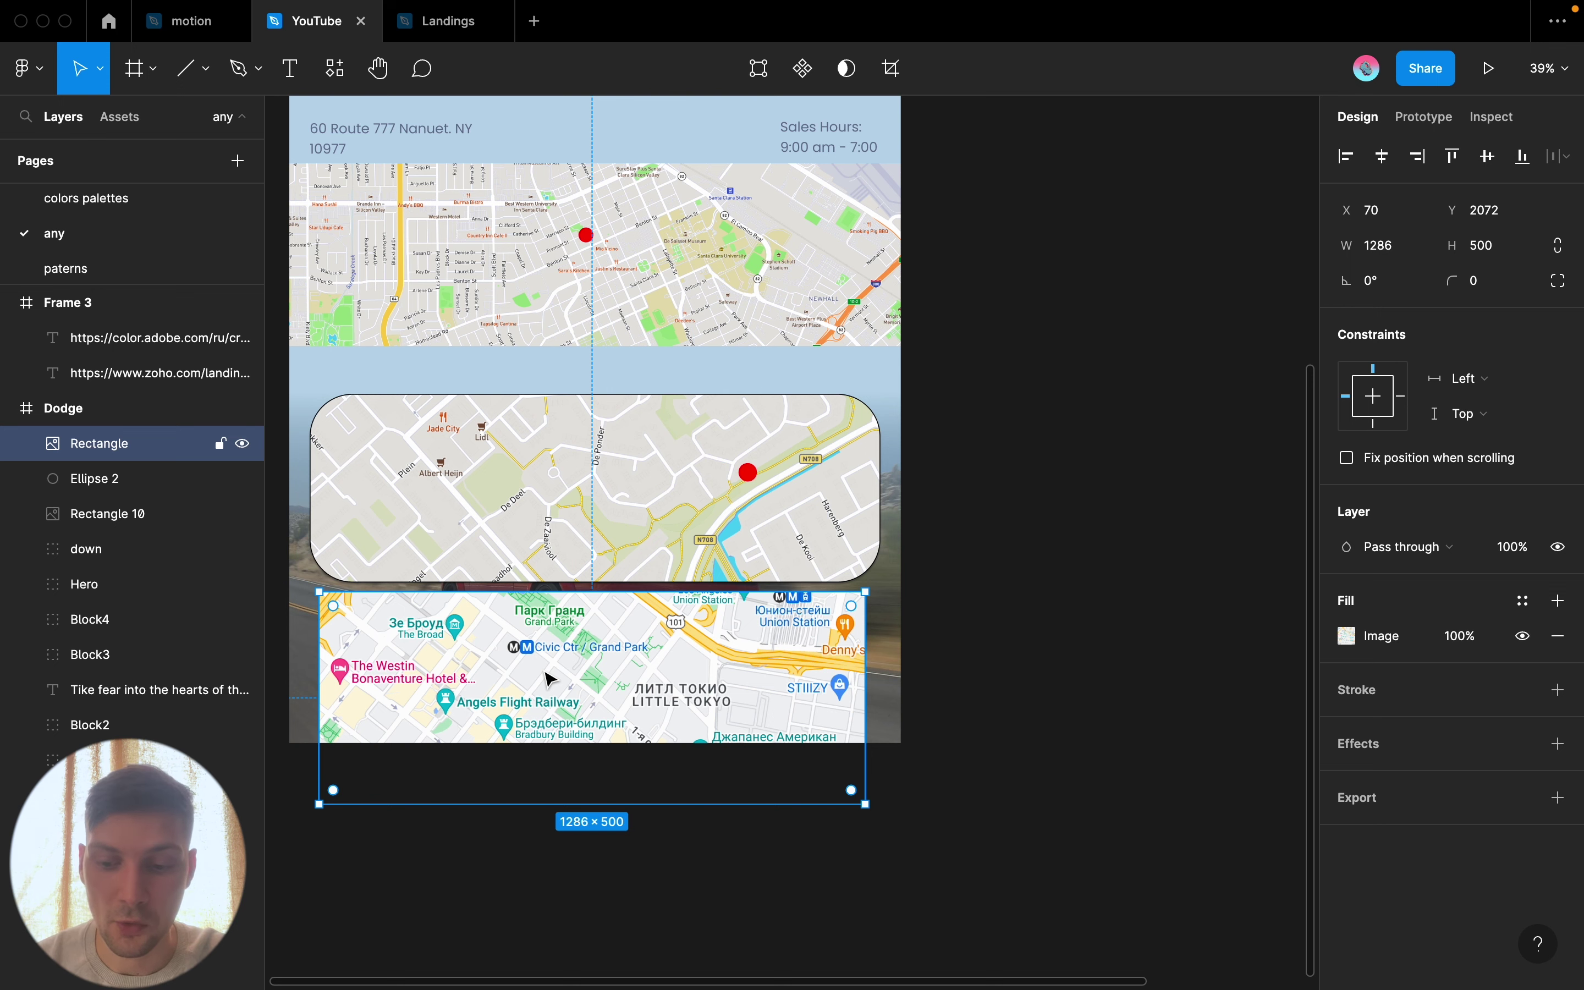
key("Delete")
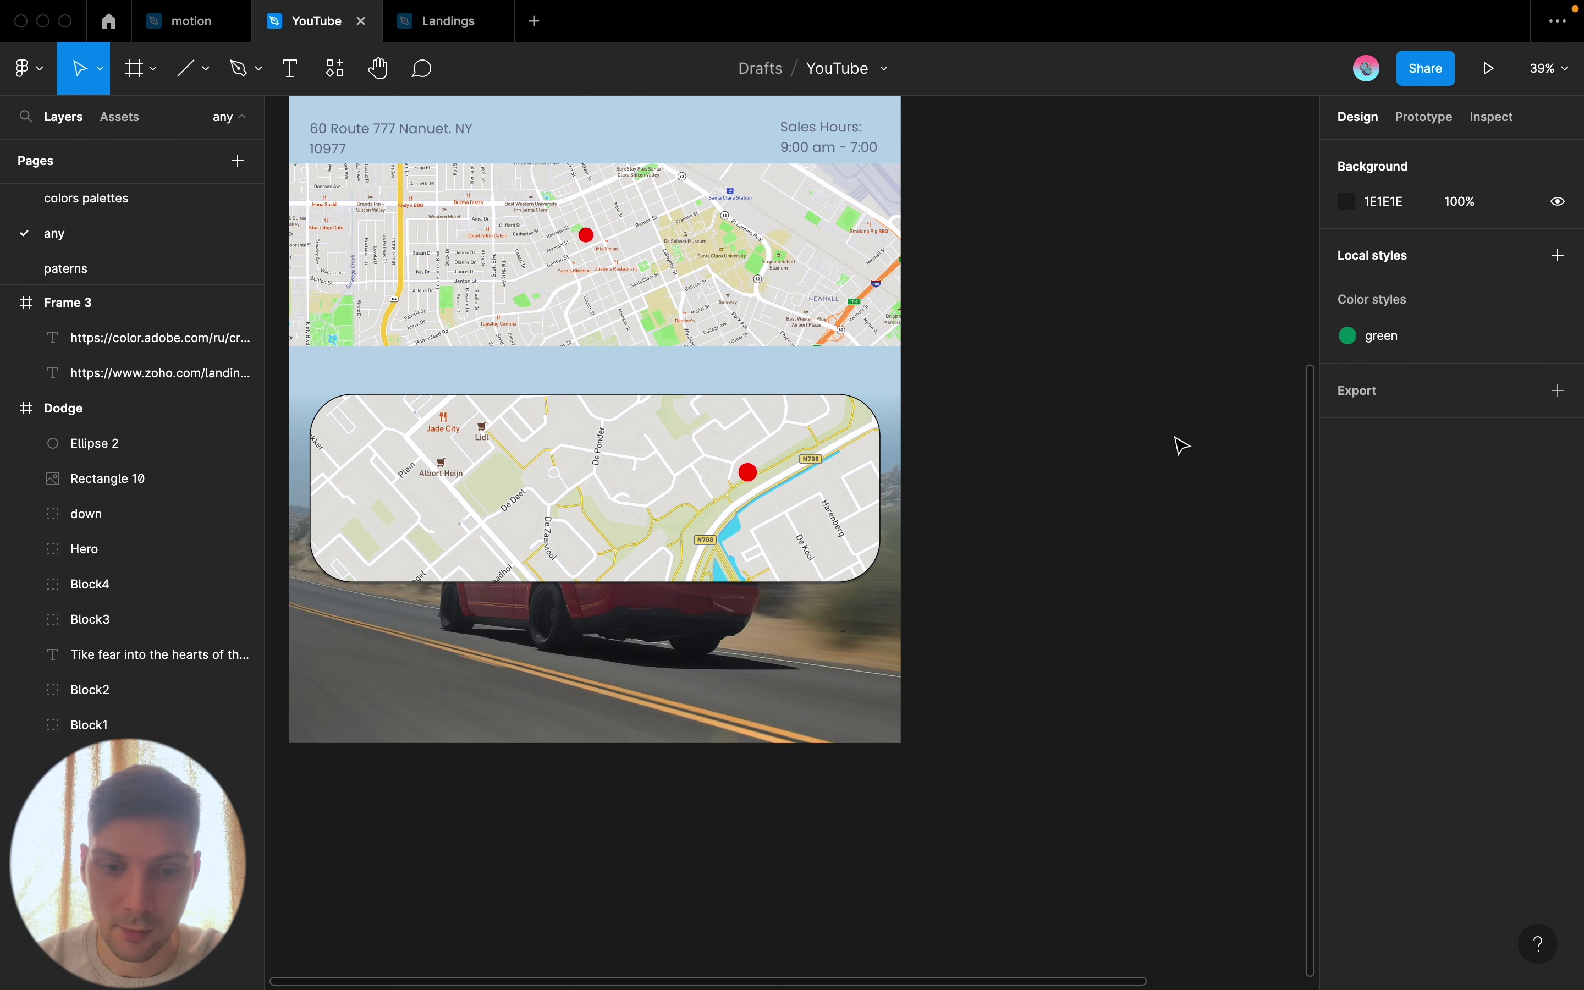
Open Figma's community plugin browser from the canvas context menu
scroll(1182, 446, "up", 3)
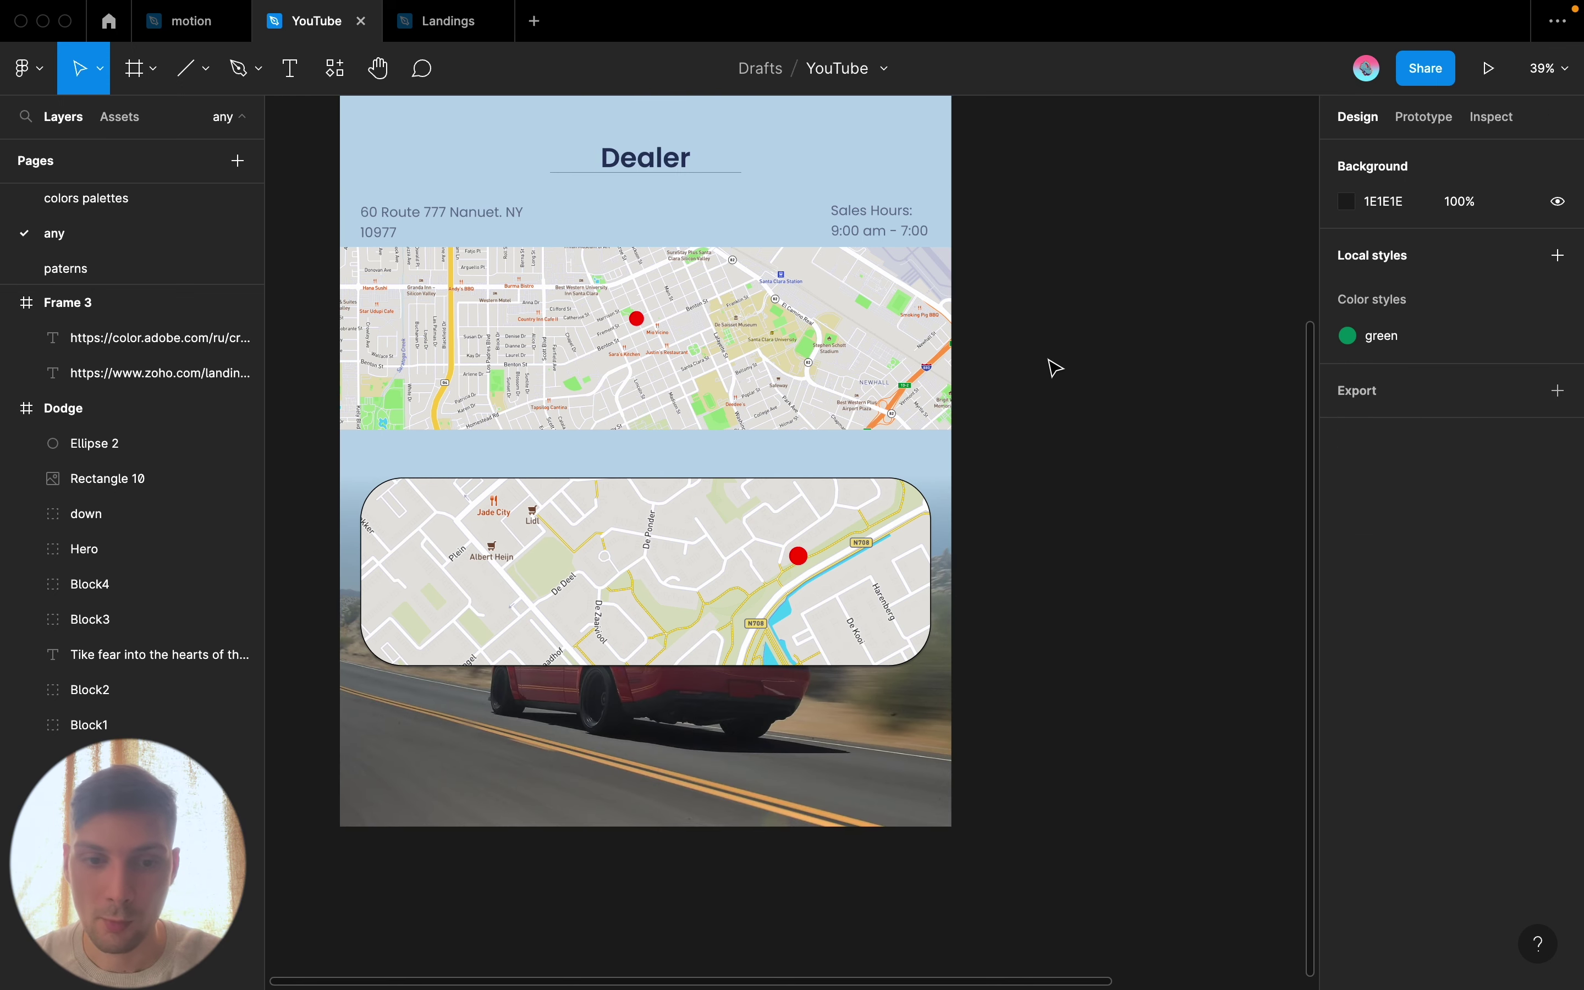
left_click(657, 553)
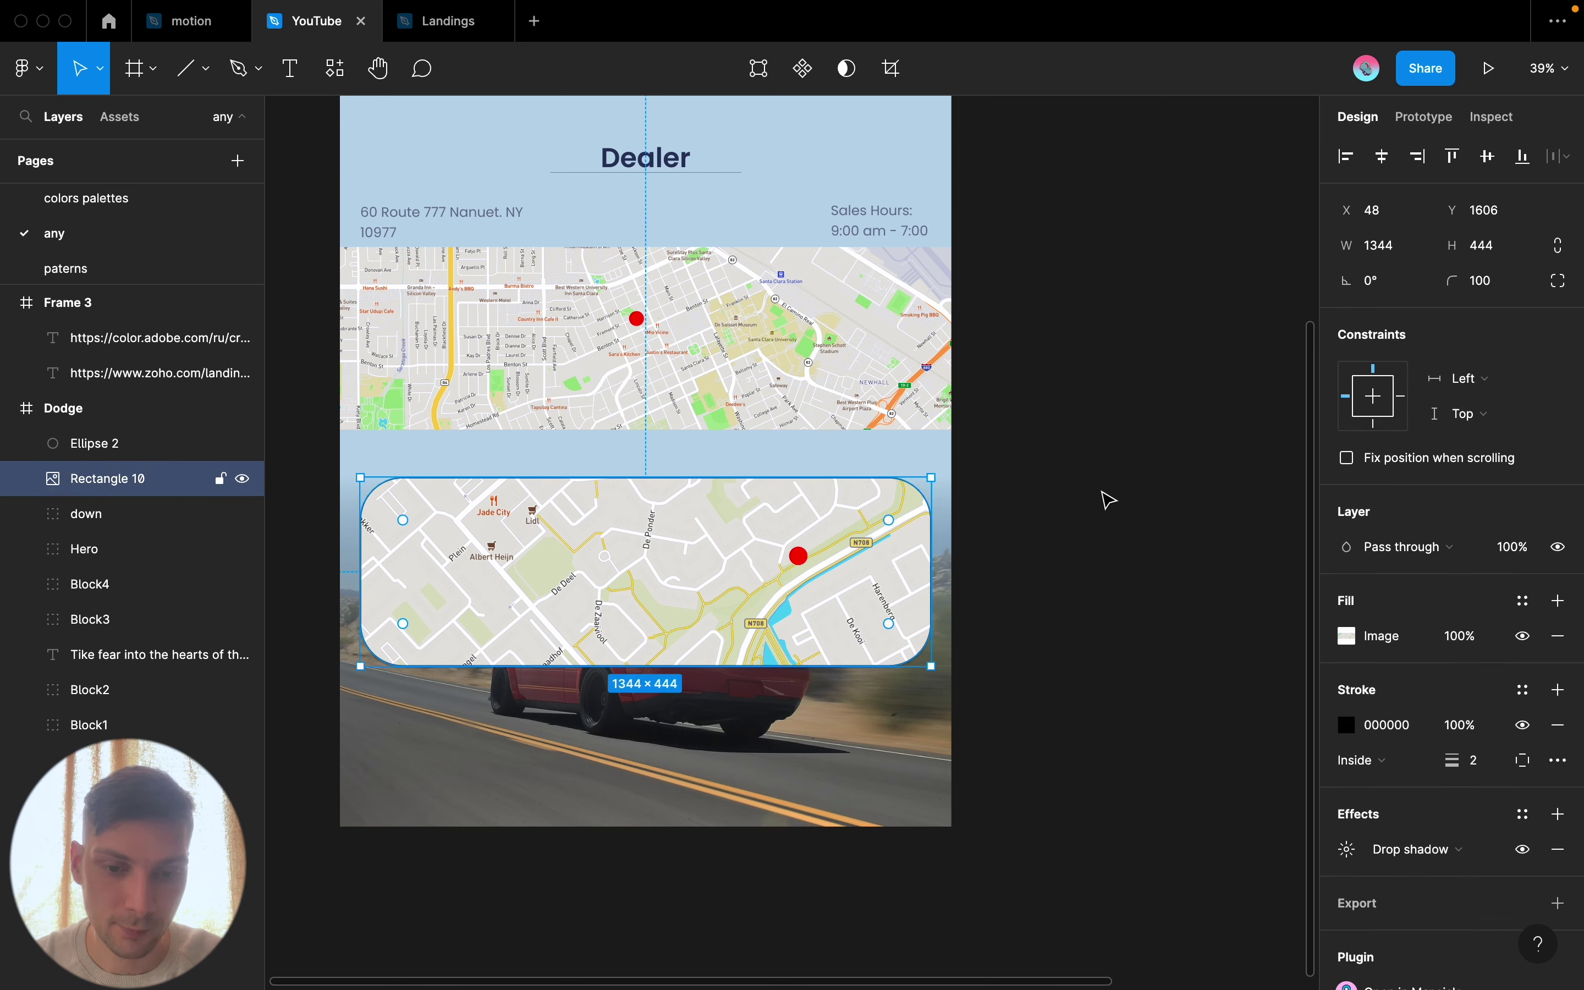
scroll(1212, 471, "down", 3)
scroll(1216, 474, "up", 3)
scroll(1216, 475, "right", 3)
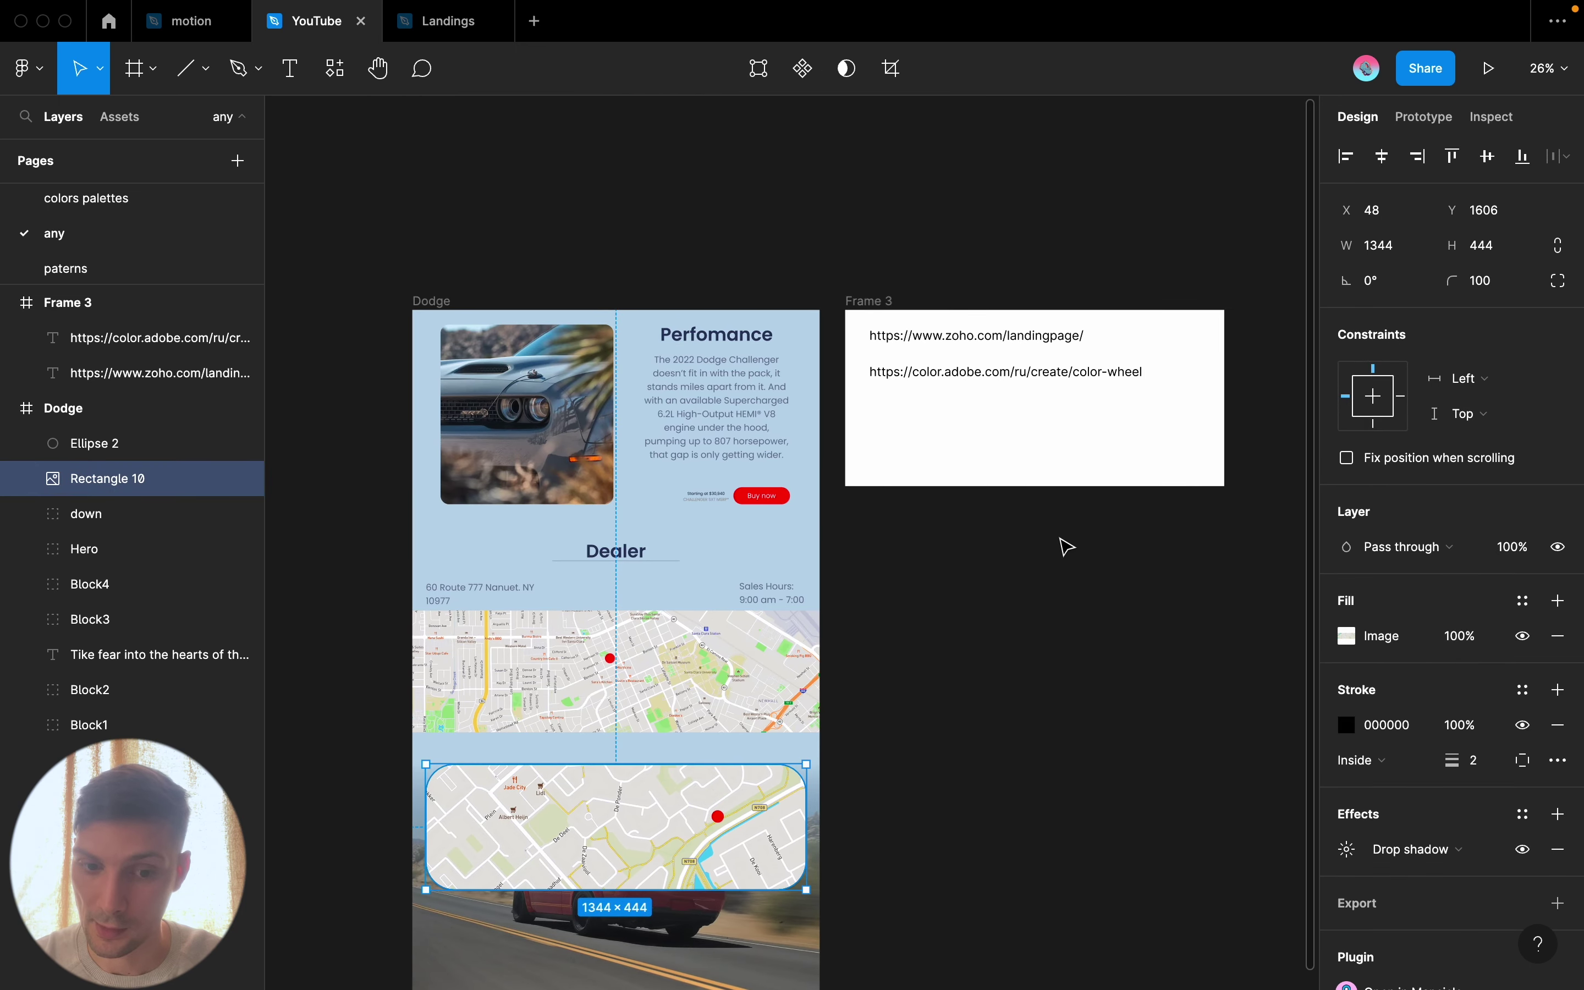
scroll(1067, 547, "right", 2)
scroll(1067, 548, "right", 2)
right_click(1064, 545)
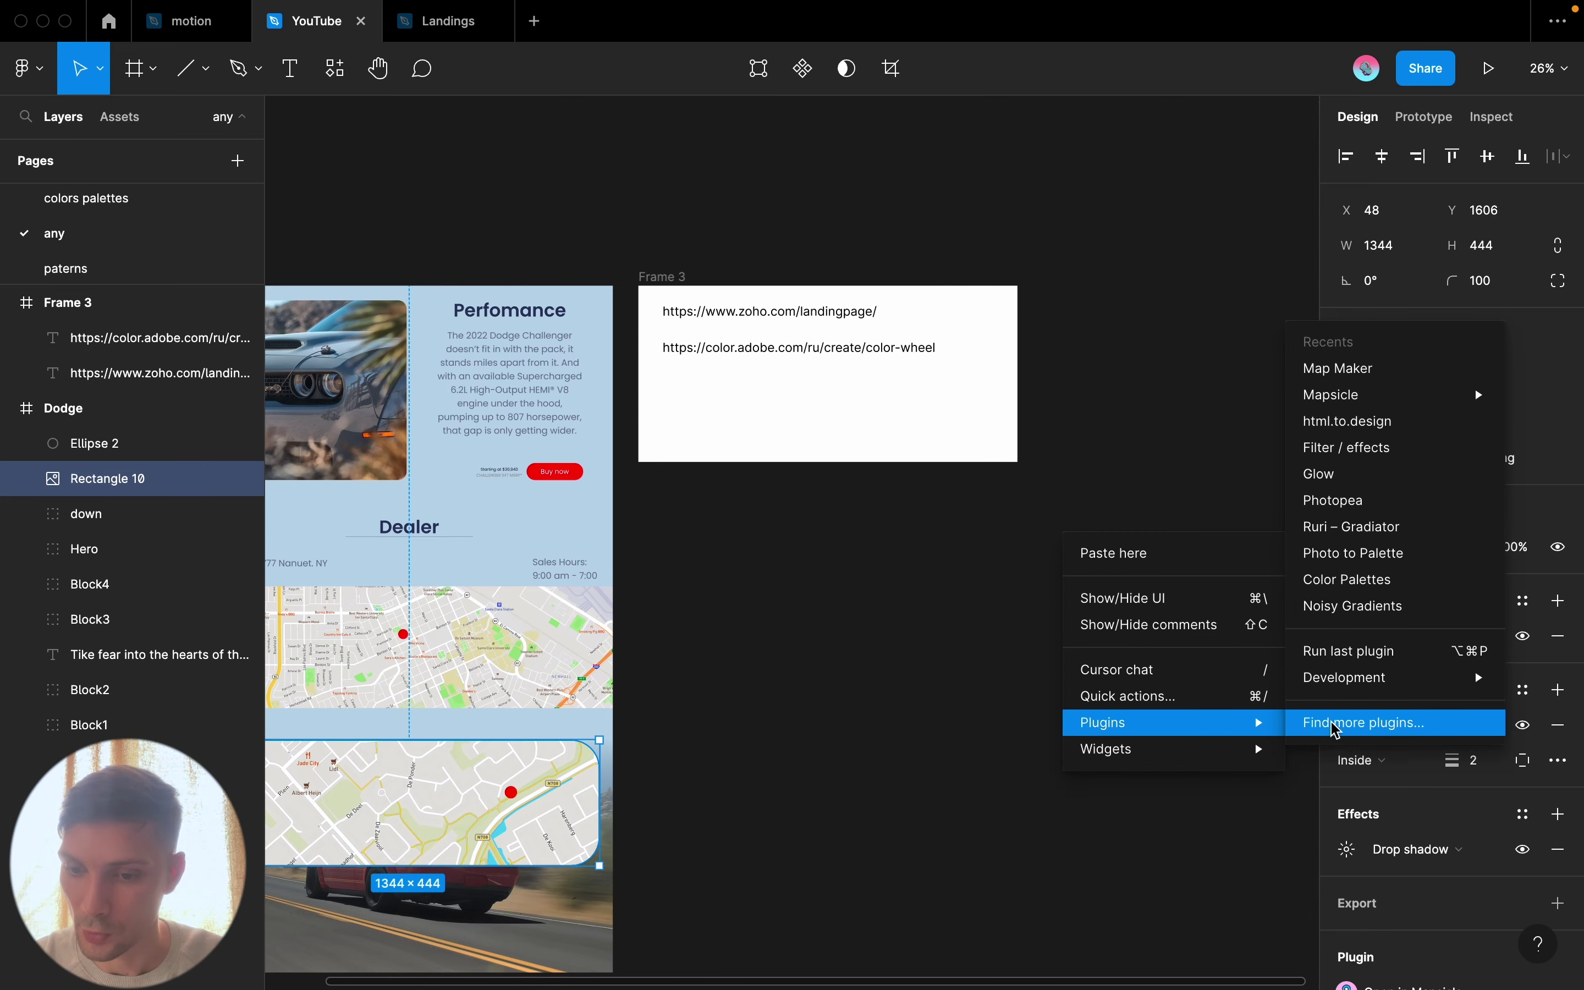
left_click(1329, 723)
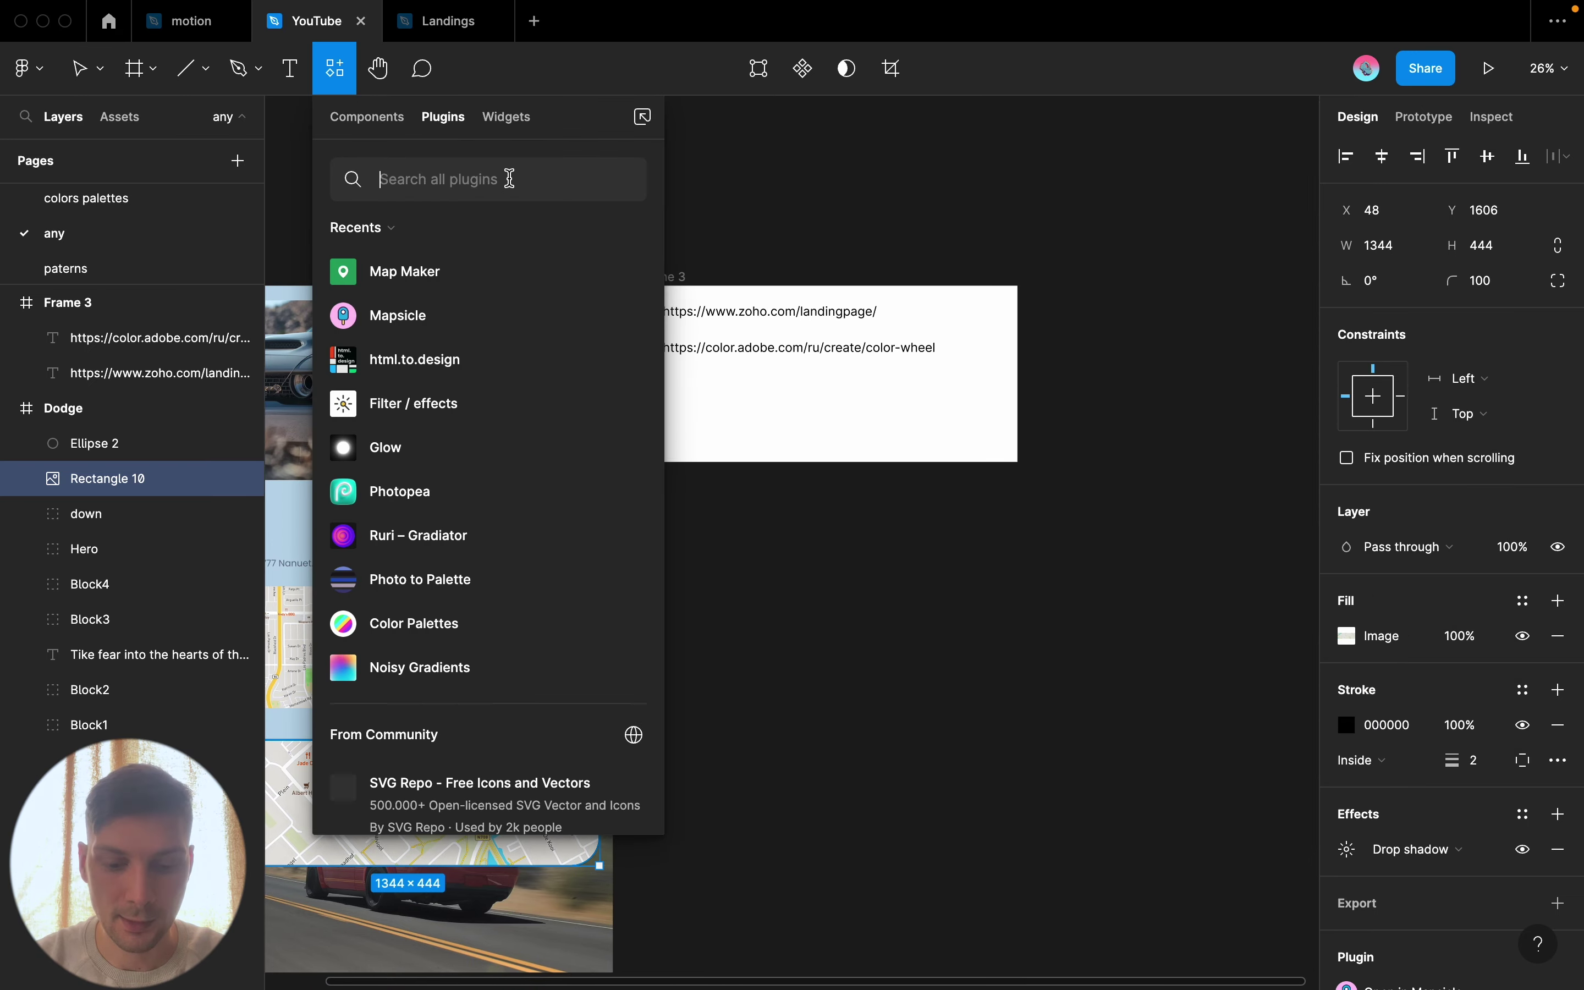
Search plugins for 'bibb' and open the Bibbble plugin's details page
type("bib")
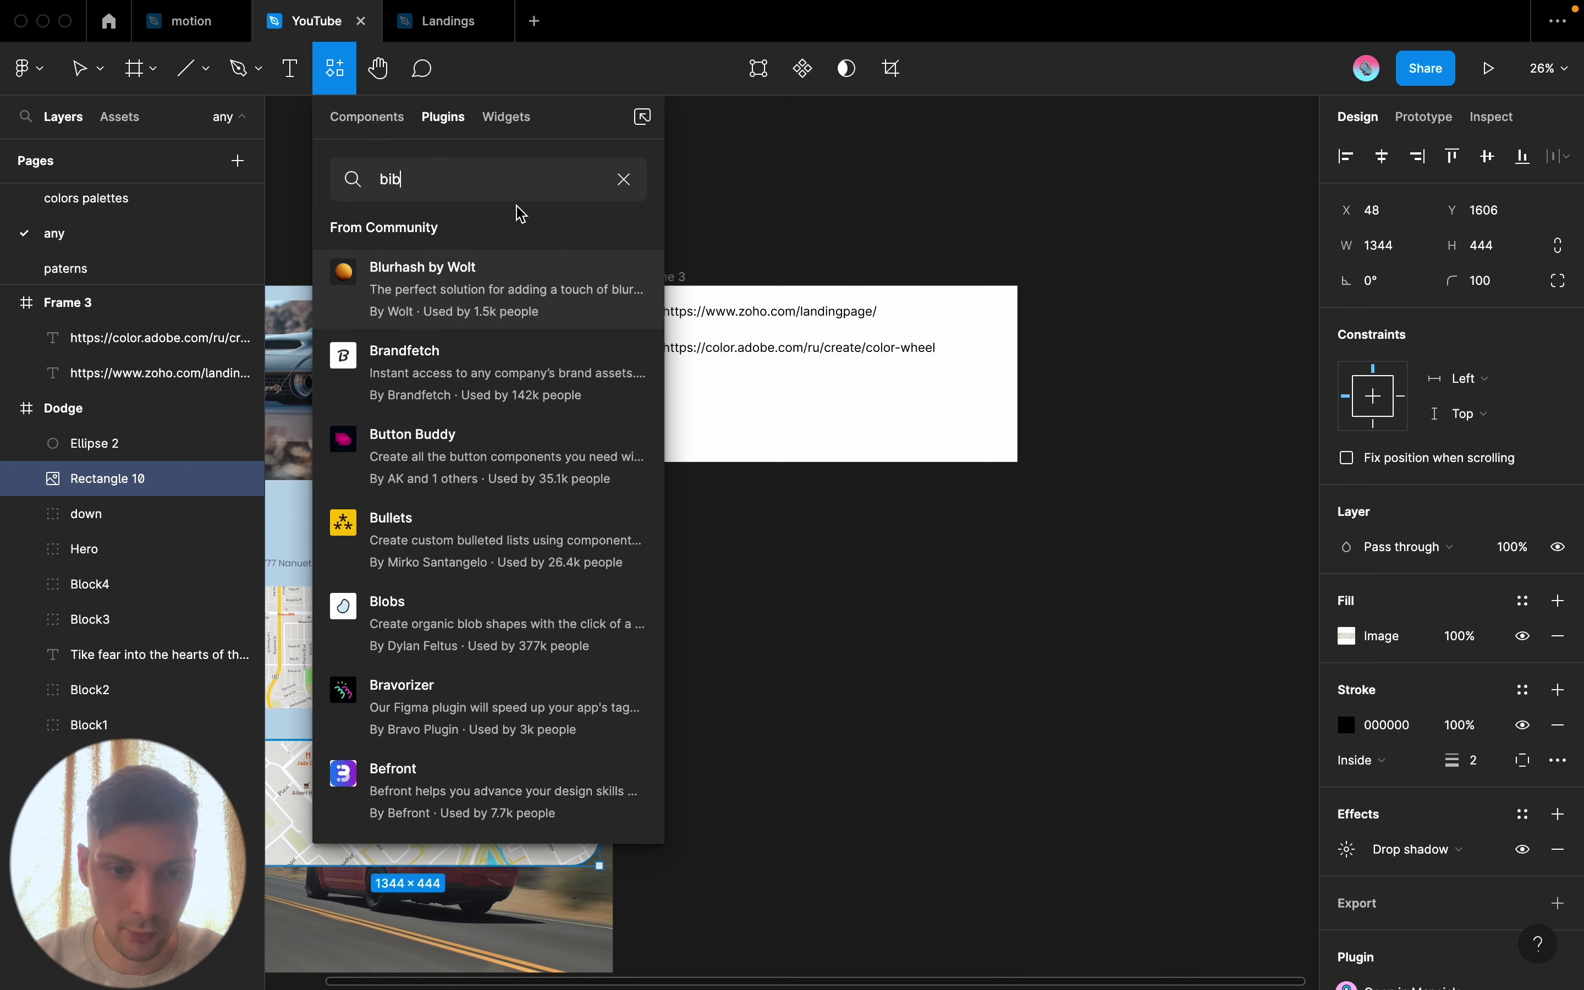
key("BackSpace")
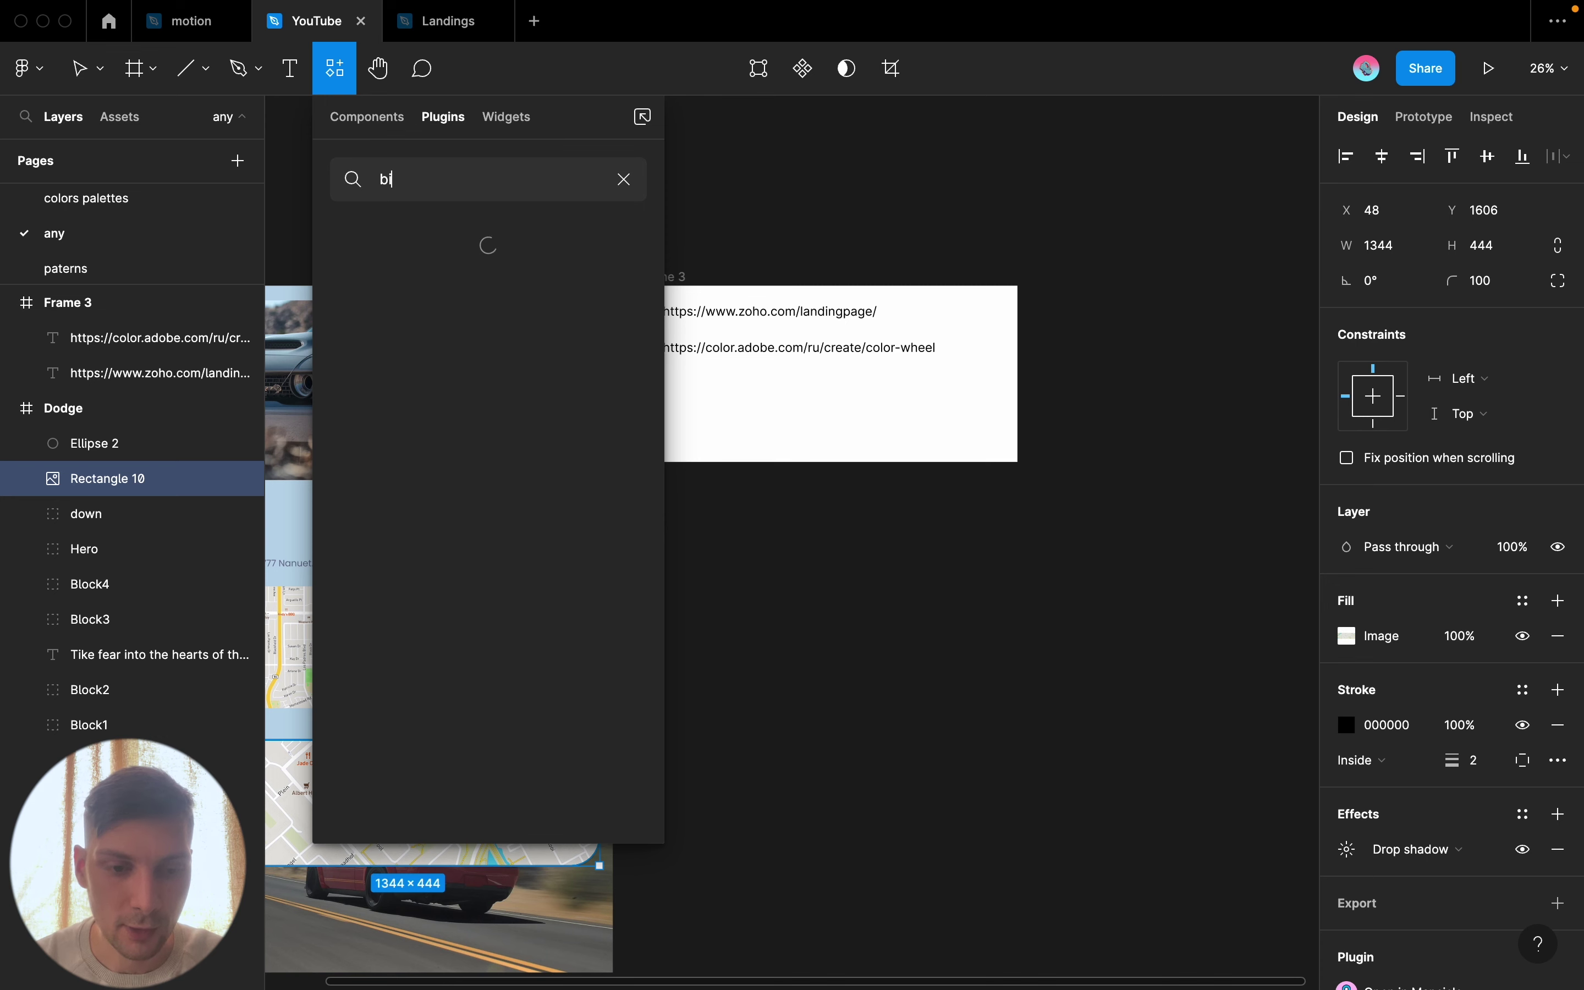
type("bb")
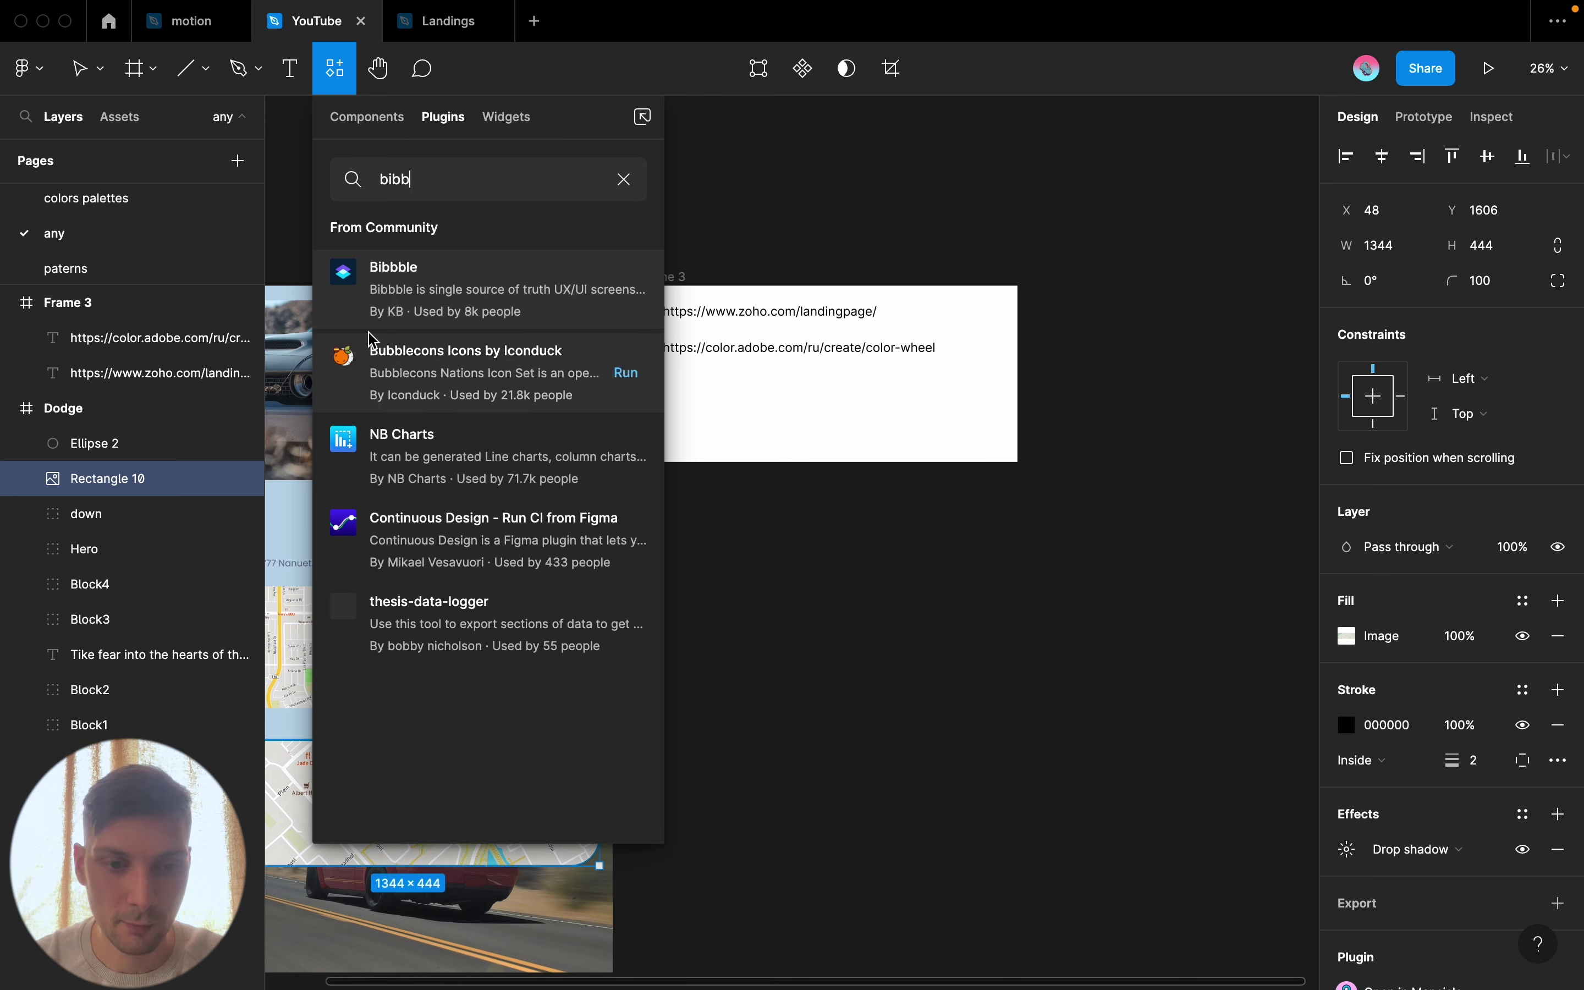
left_click(438, 306)
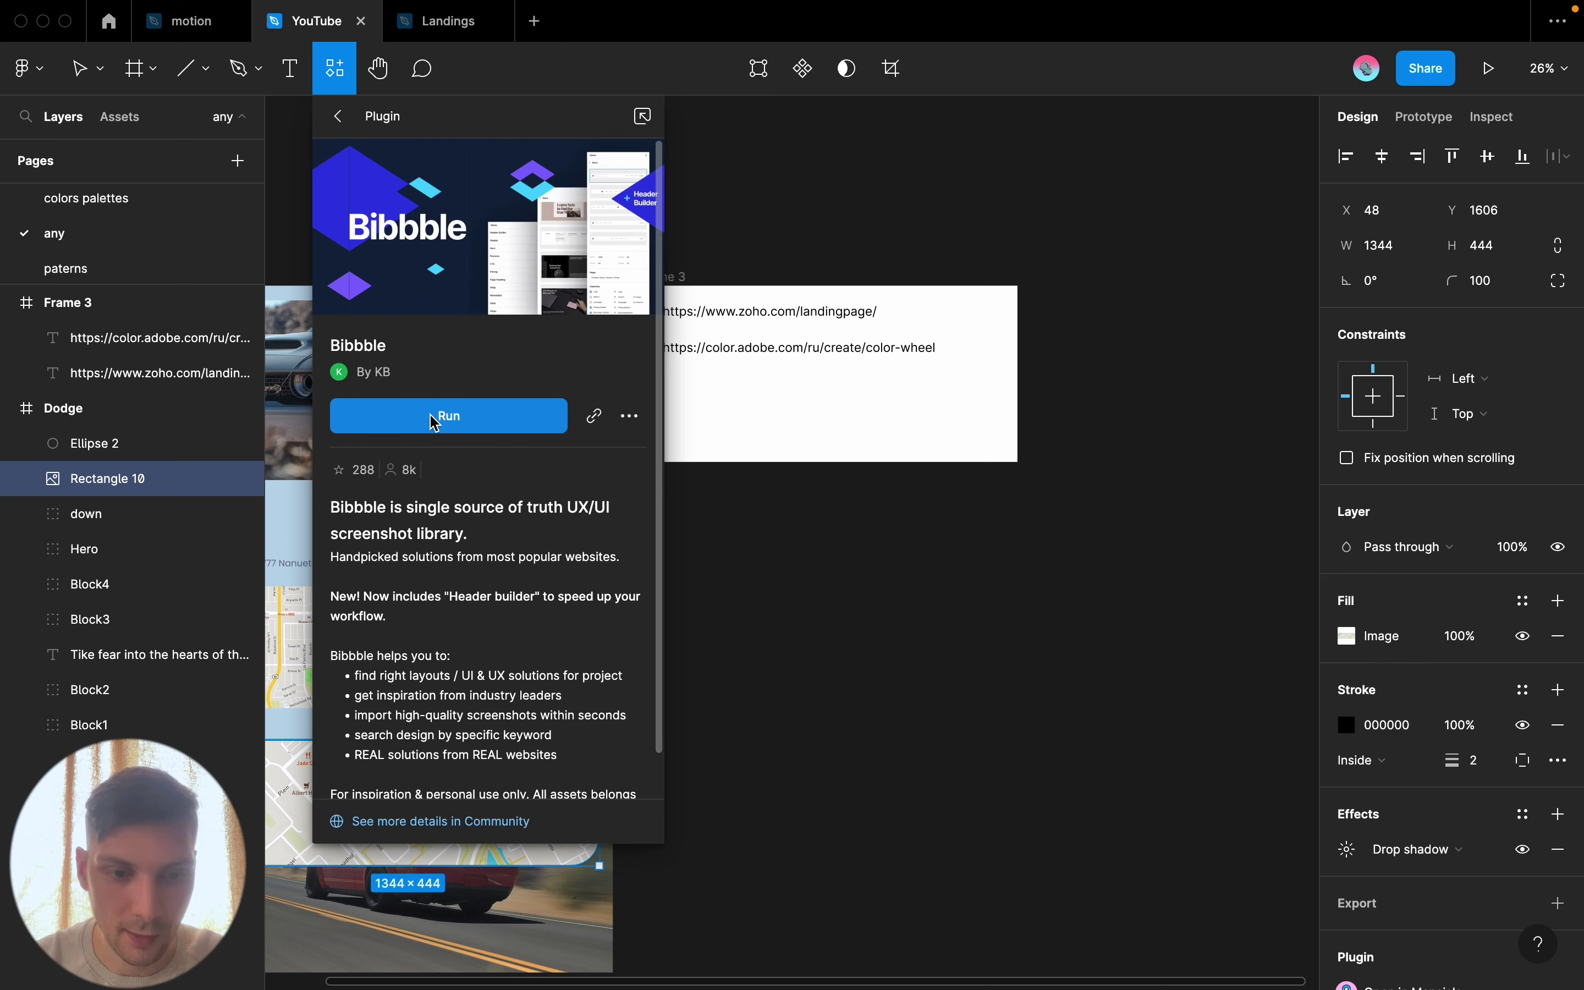
Run Bibbble and scroll its section categories from Header Builder to Logo Clouds
left_click(443, 416)
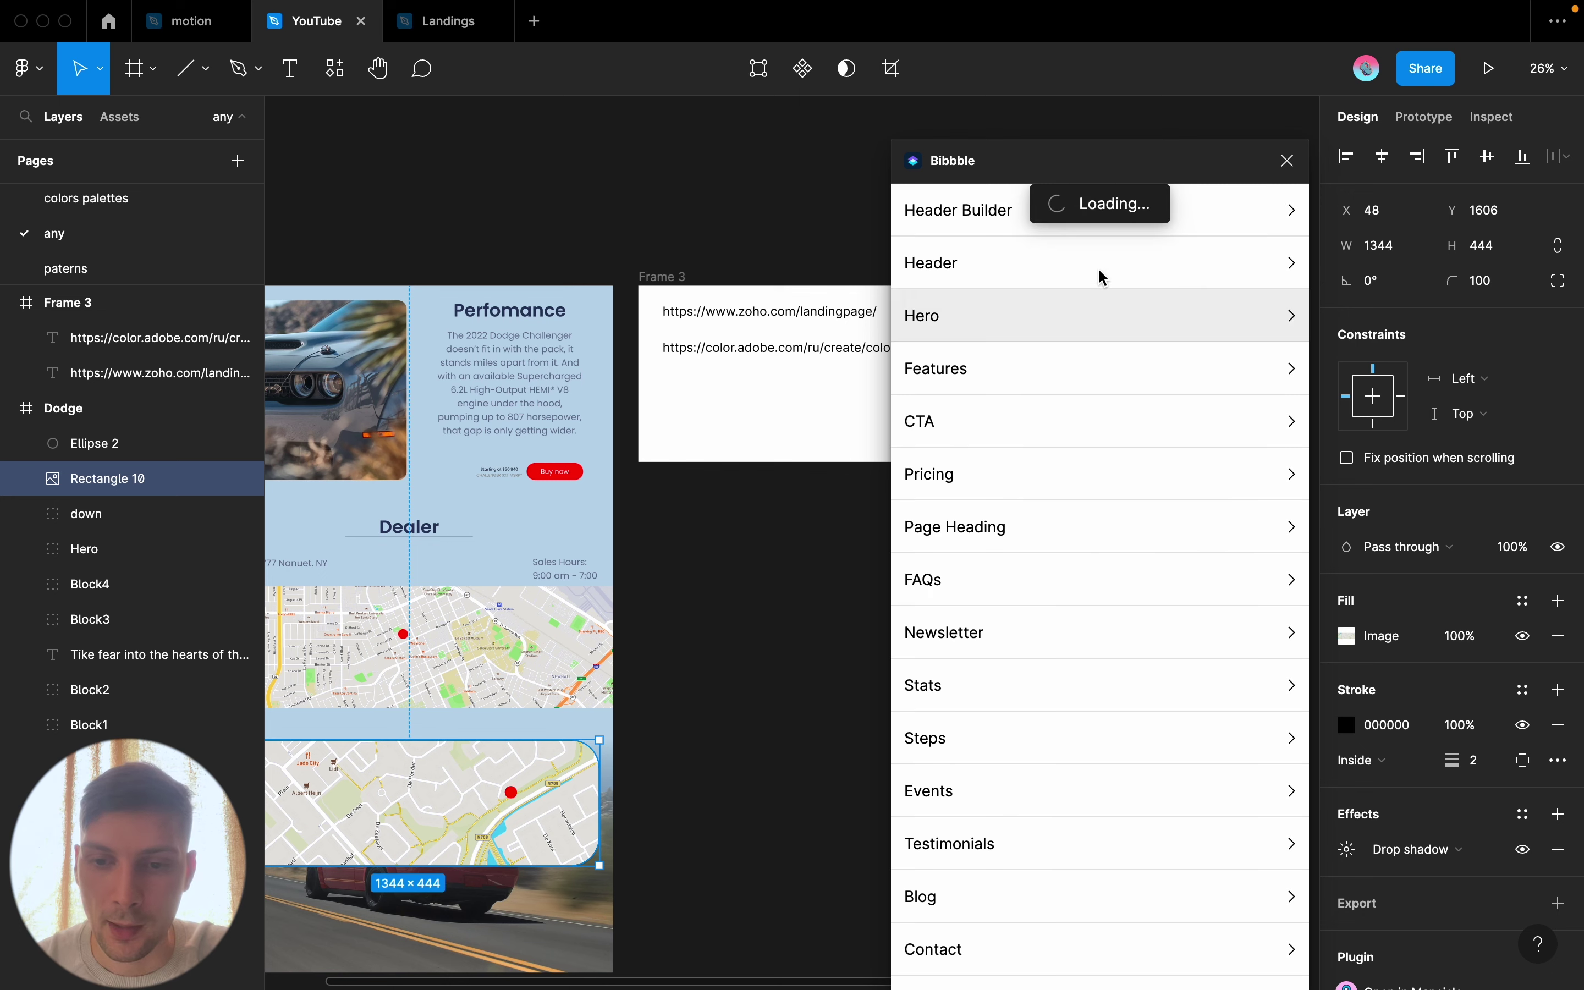
scroll(782, 223, "right", 5)
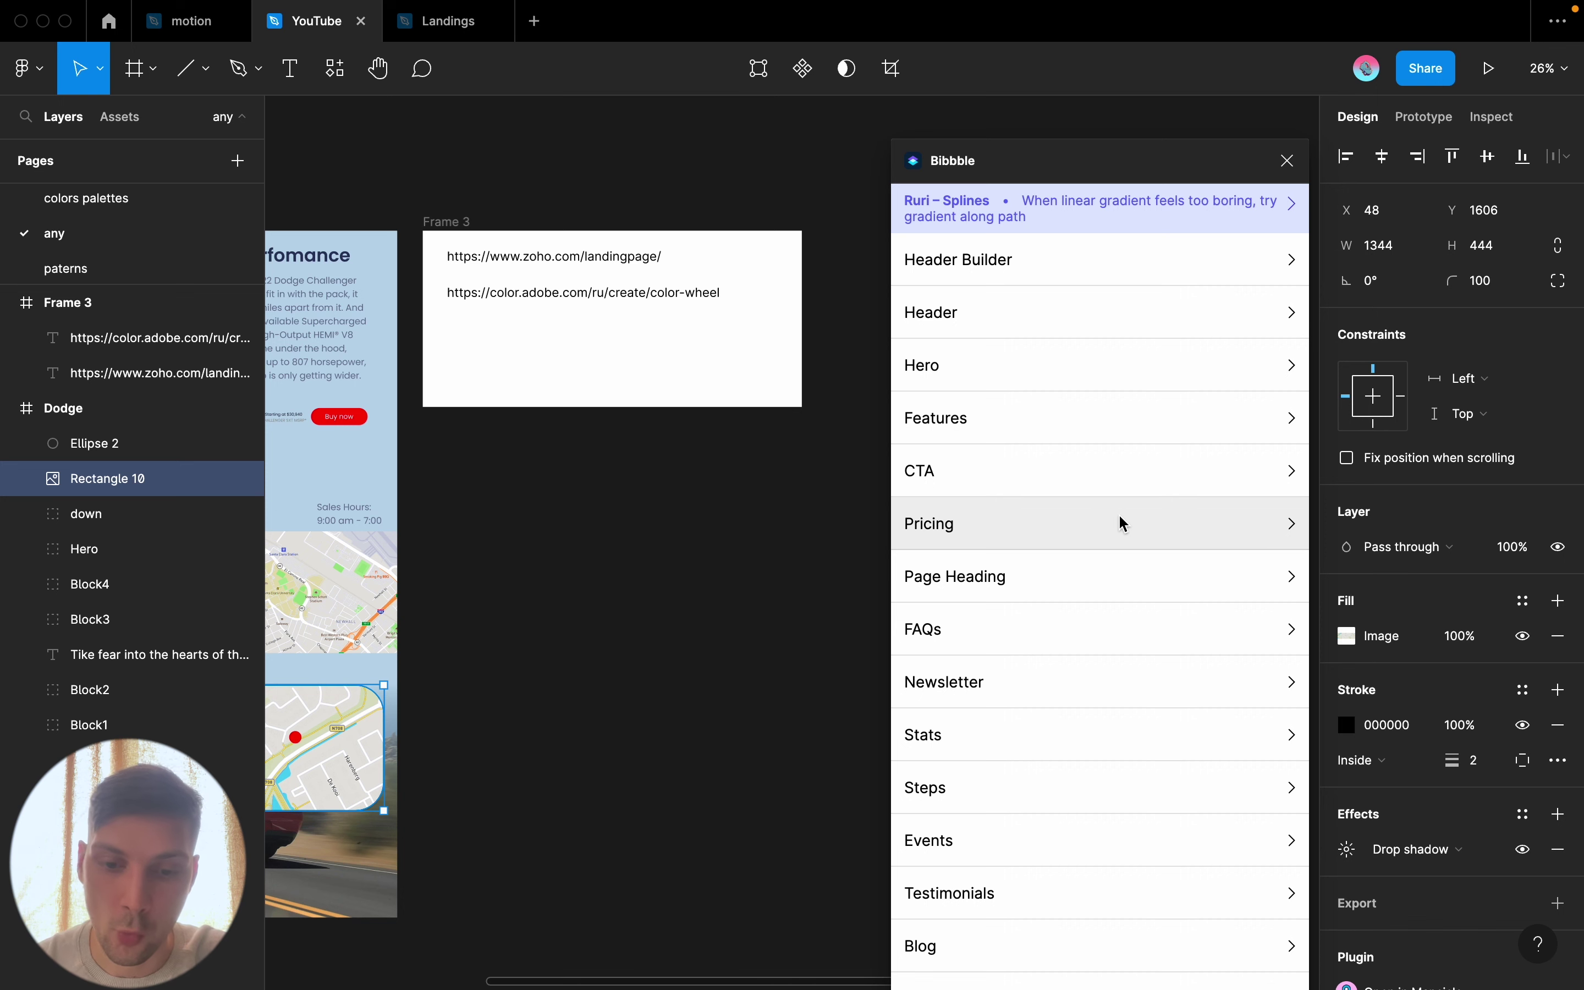
scroll(1123, 524, "down", 3)
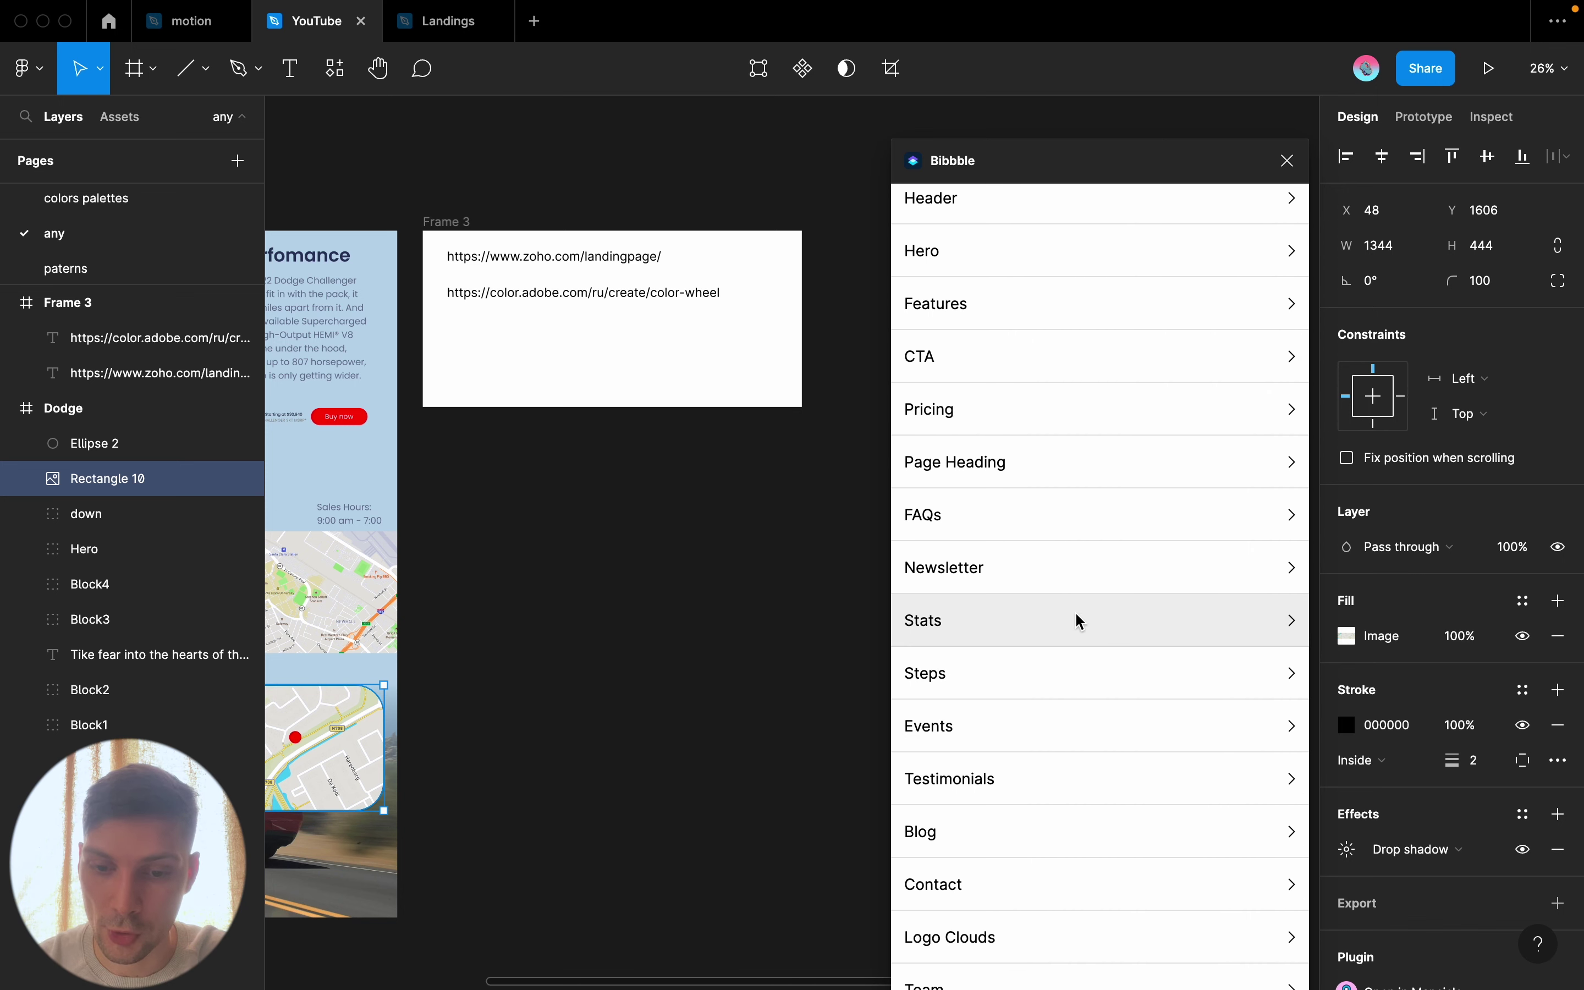
scroll(1081, 622, "down", 2)
Open a Bibbble section category and browse its template screenshots
left_click(1078, 626)
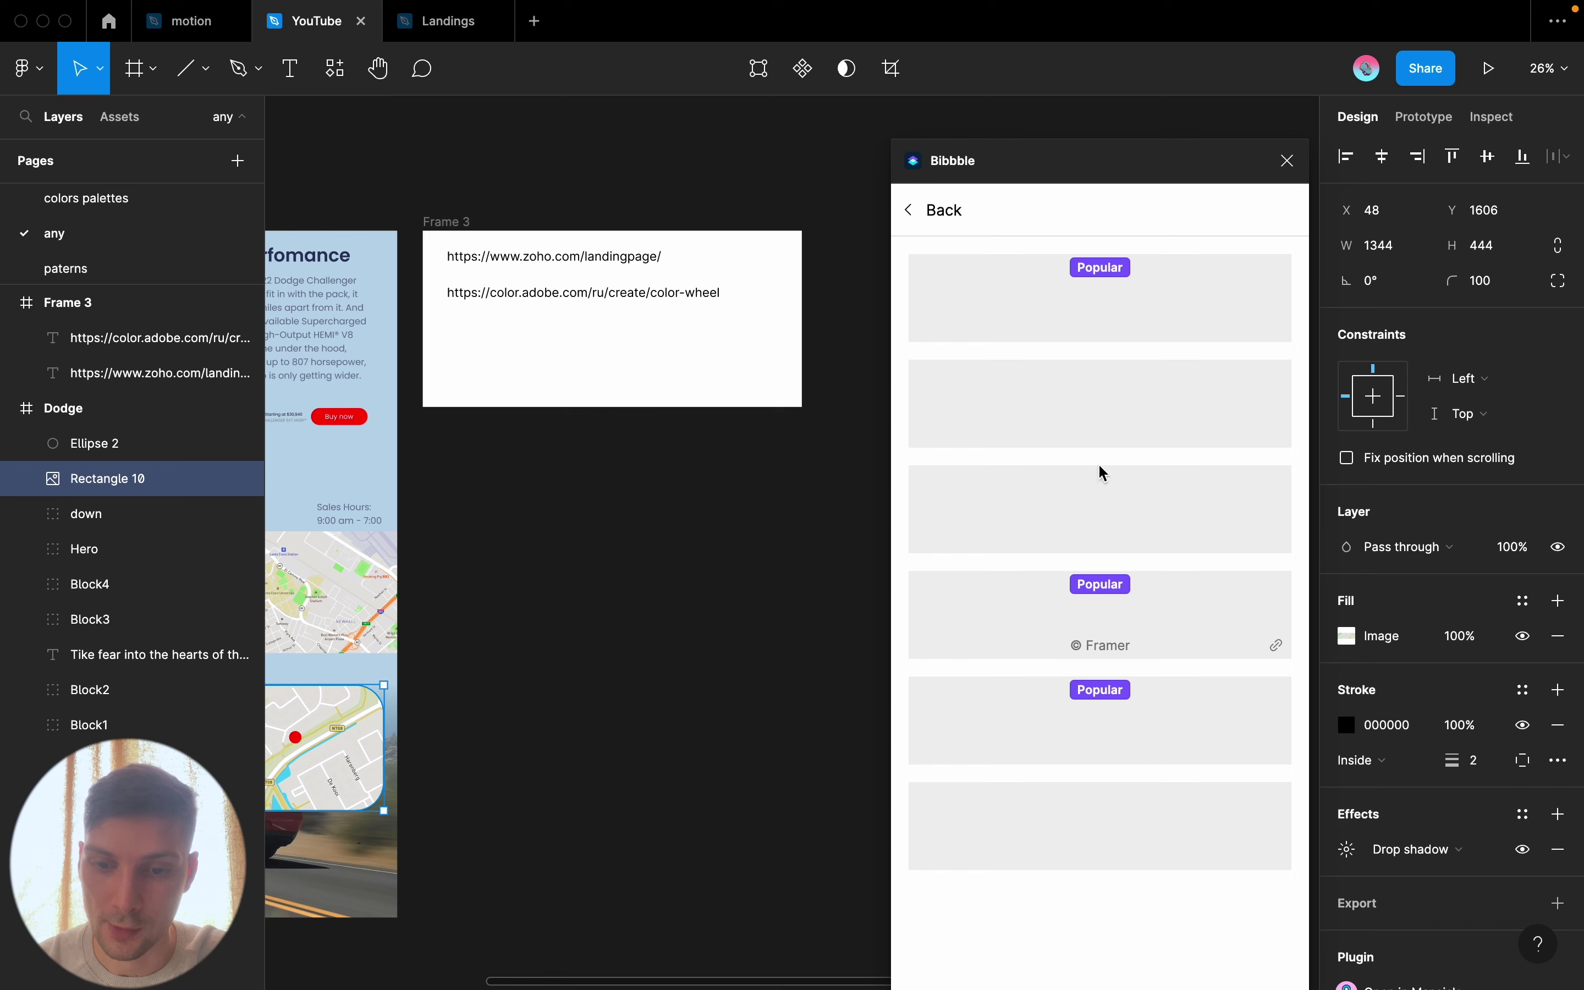
scroll(1077, 429, "down", 1)
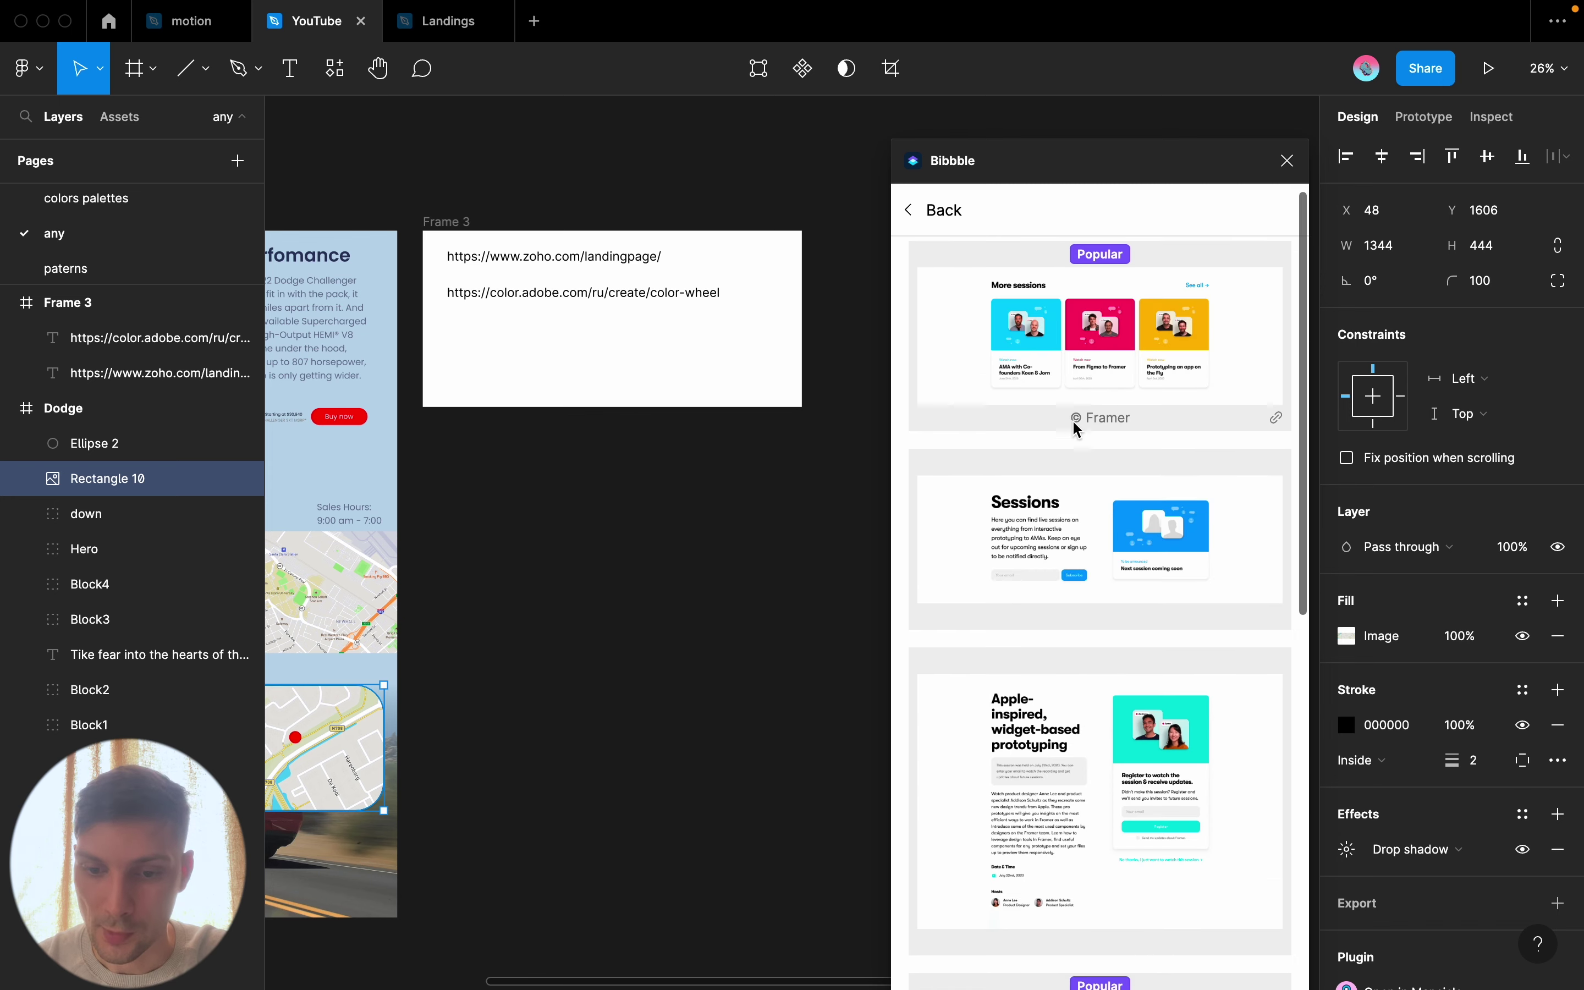
scroll(1077, 429, "down", 5)
scroll(1077, 429, "down", 1)
scroll(1077, 427, "down", 3)
scroll(1077, 426, "down", 4)
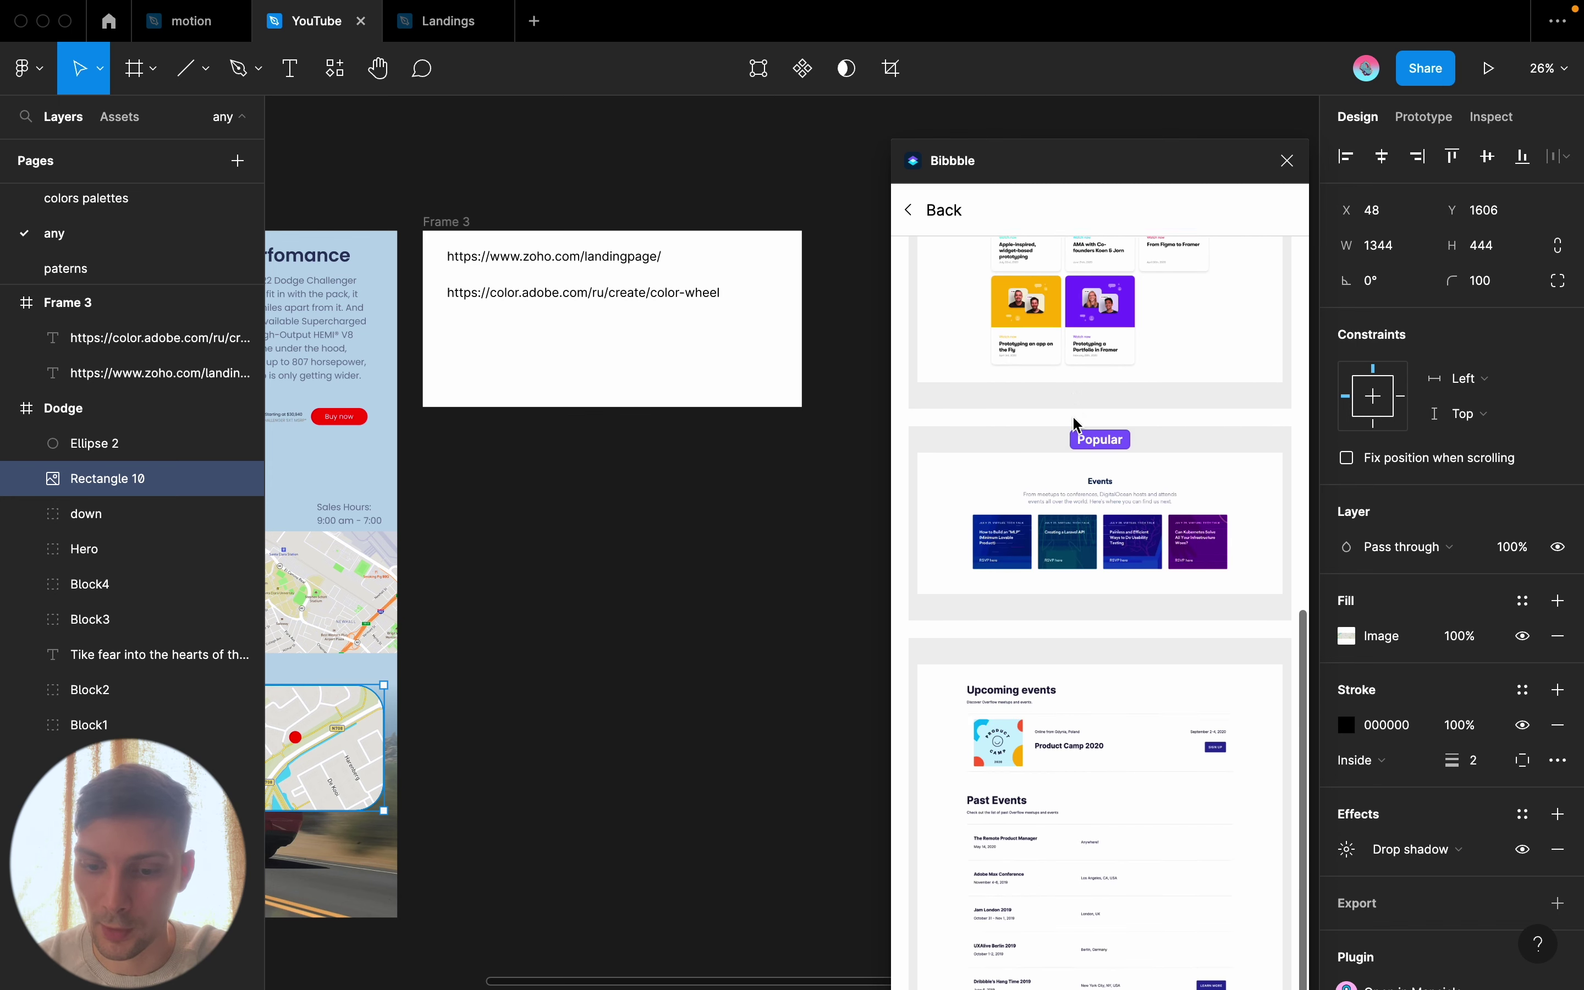
scroll(1077, 426, "down", 3)
scroll(1092, 725, "up", 3)
scroll(1091, 726, "up", 2)
scroll(1089, 725, "up", 10)
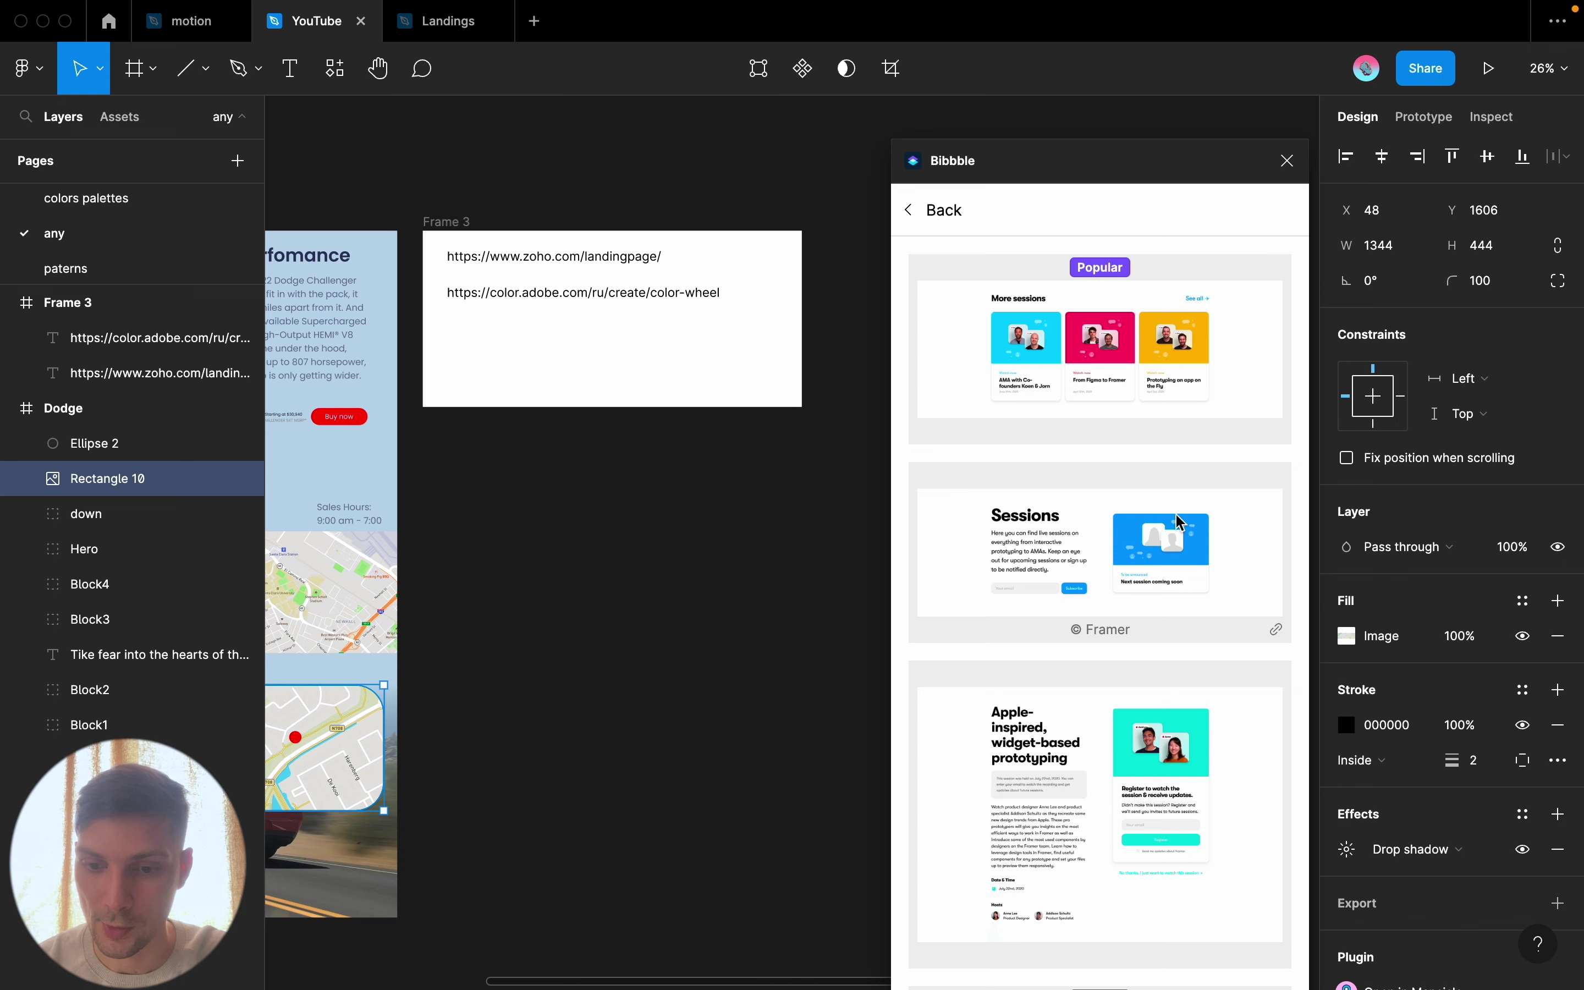
Find the Framer 'More sessions' card and insert it onto the canvas
scroll(1180, 522, "down", 5)
scroll(1146, 498, "down", 5)
scroll(1107, 478, "down", 5)
scroll(1113, 458, "down", 2)
scroll(1118, 462, "down", 4)
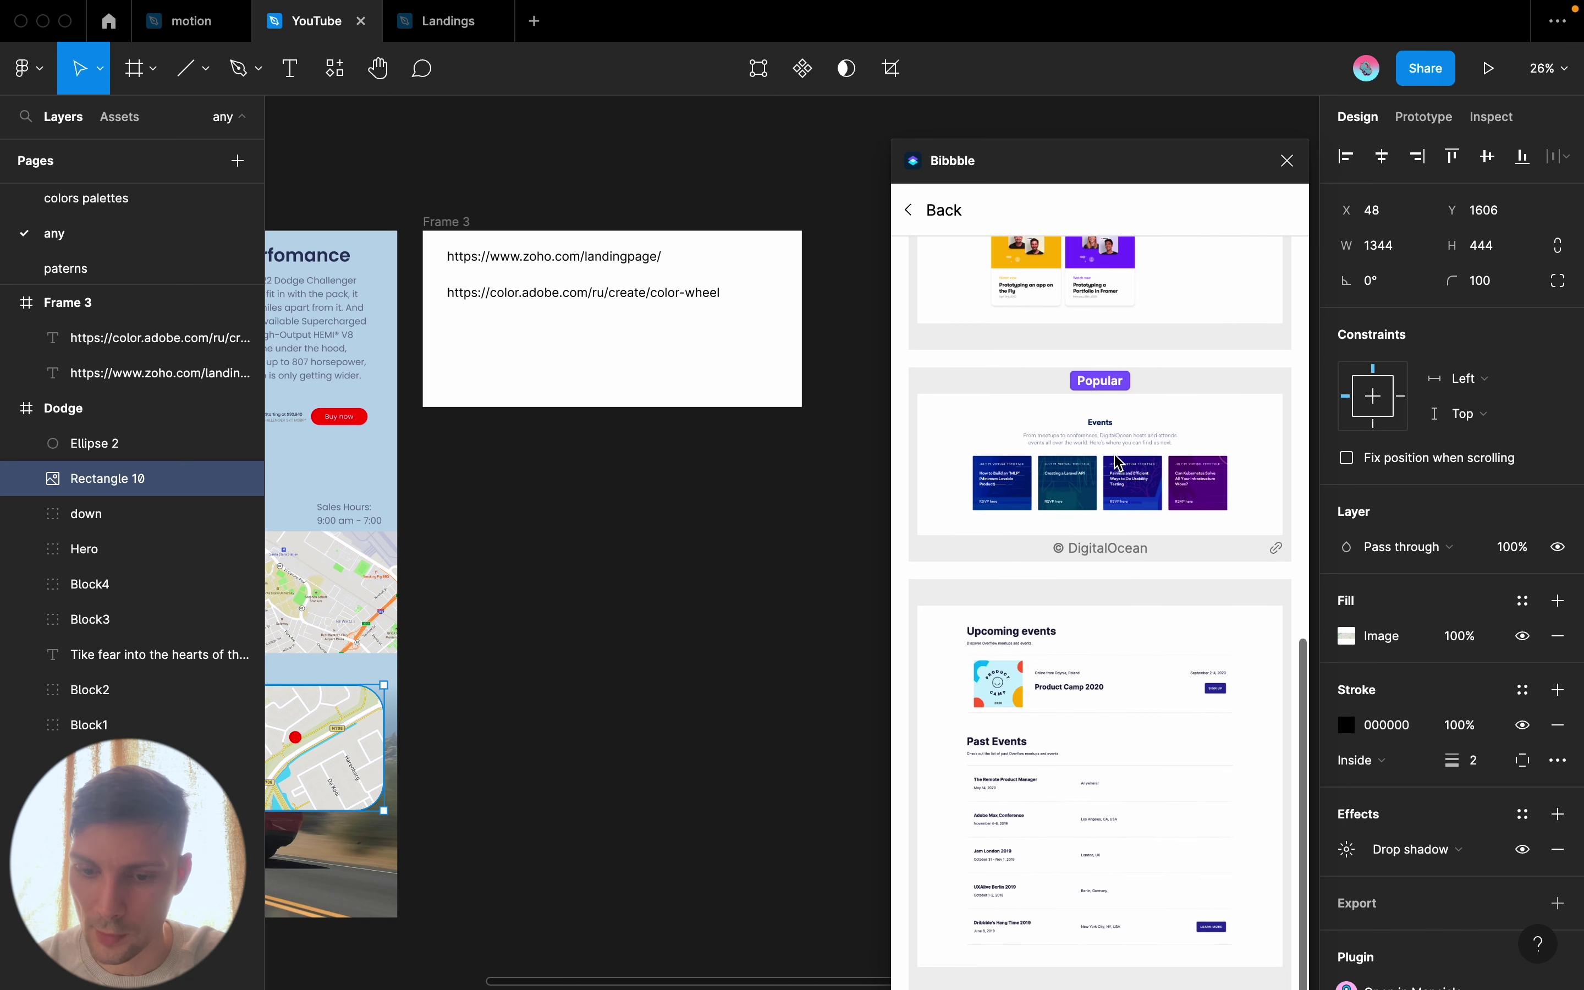
scroll(1119, 462, "down", 1)
scroll(1118, 463, "up", 5)
scroll(1126, 393, "up", 2)
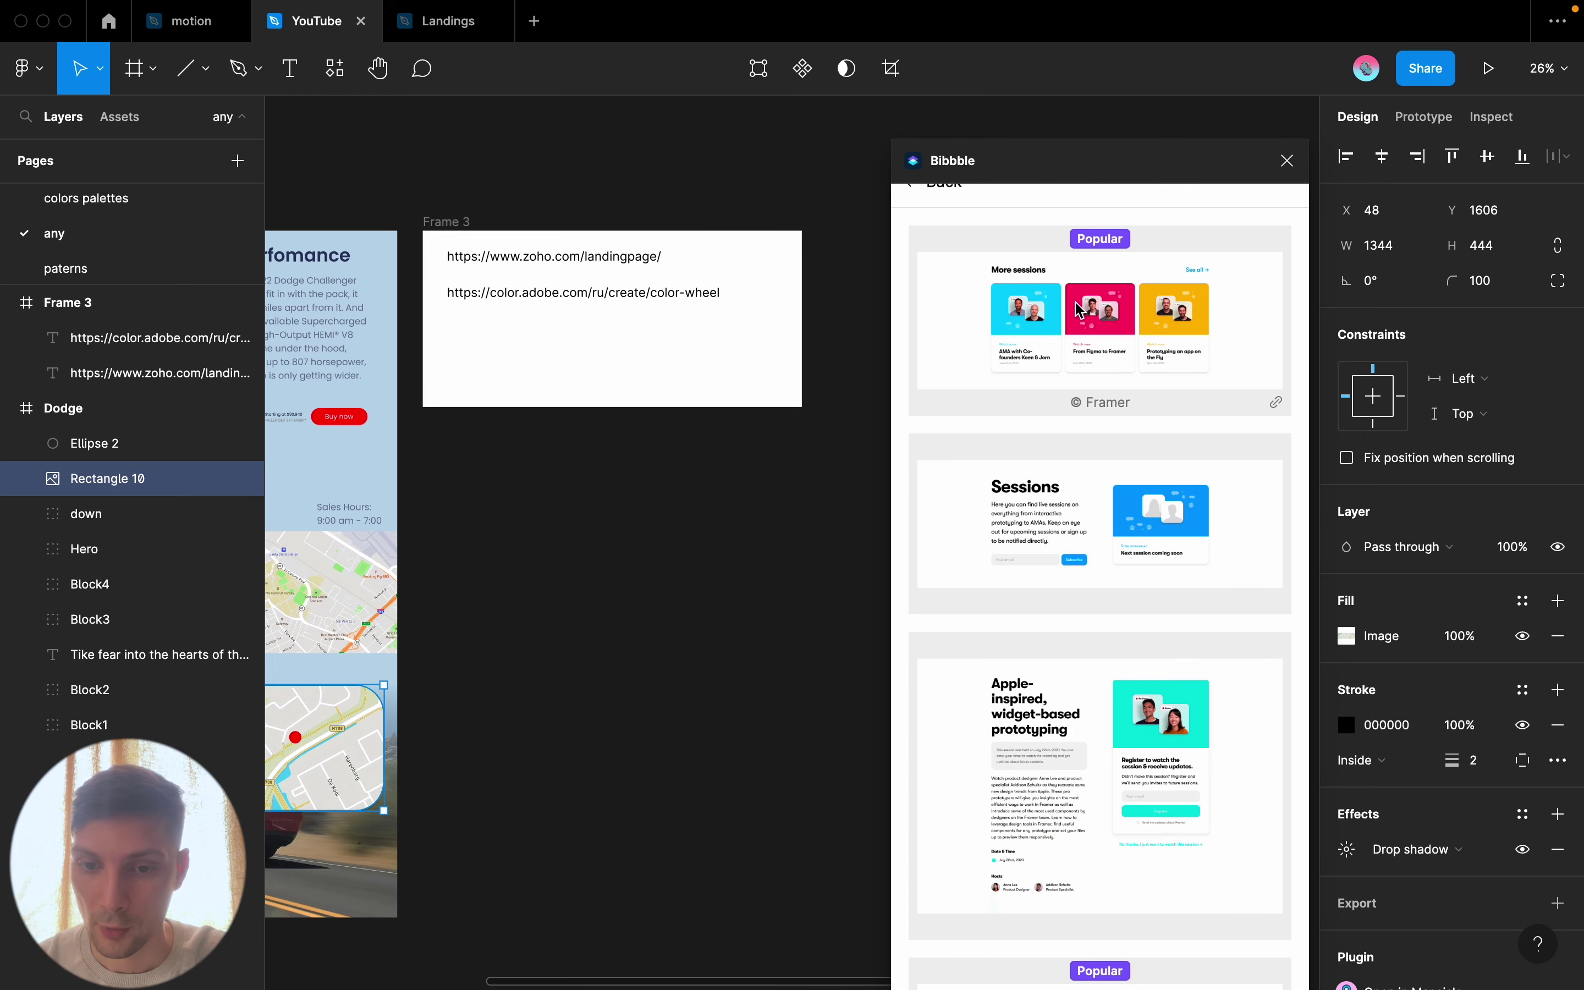
left_click(1146, 327)
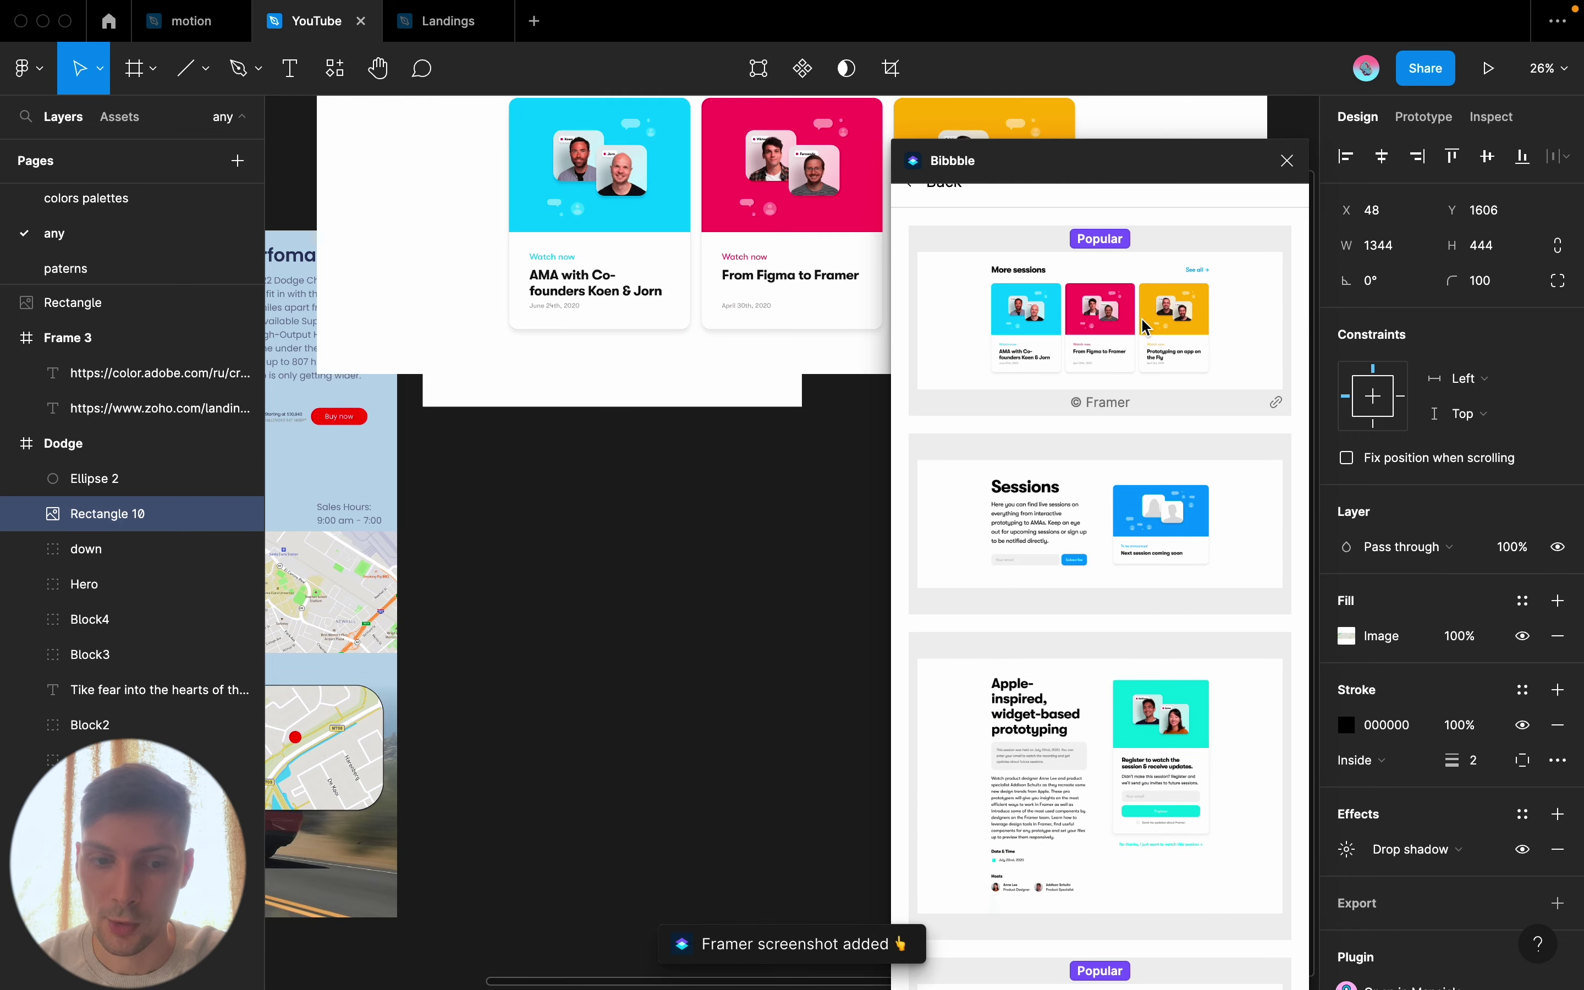
Drag the 3360 × 1264 More sessions screenshot into place above the Dodge page
scroll(665, 443, "up", 2)
scroll(665, 442, "right", 2)
scroll(664, 432, "down", 3, "ctrl")
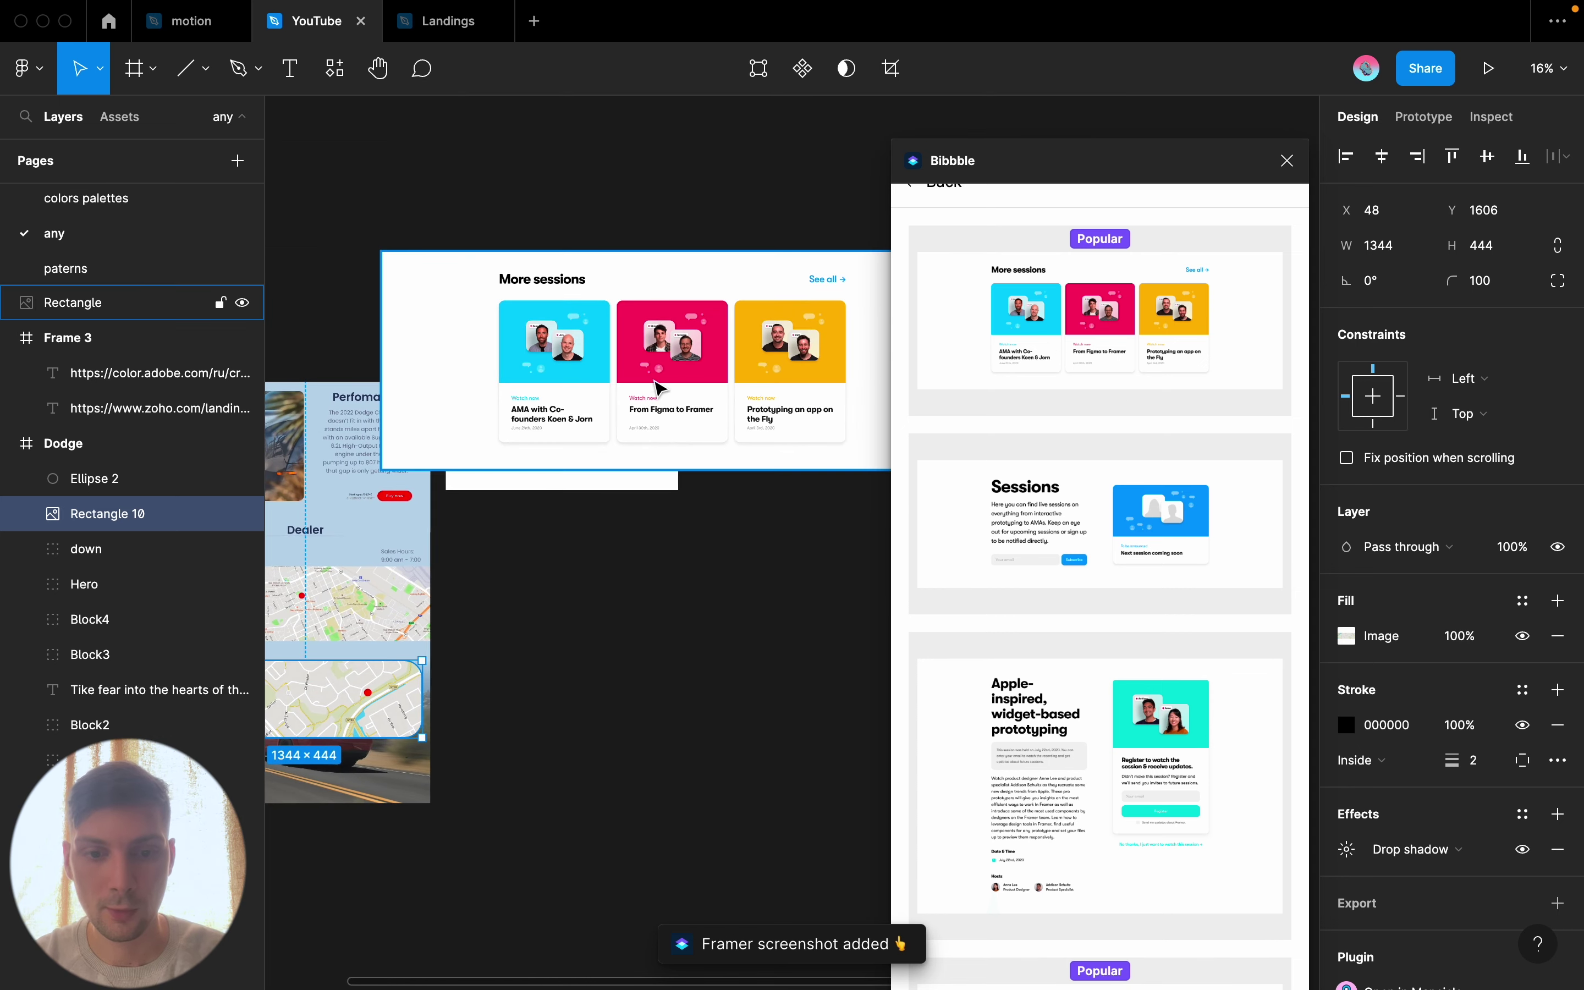
left_click_drag(640, 262, 447, 159)
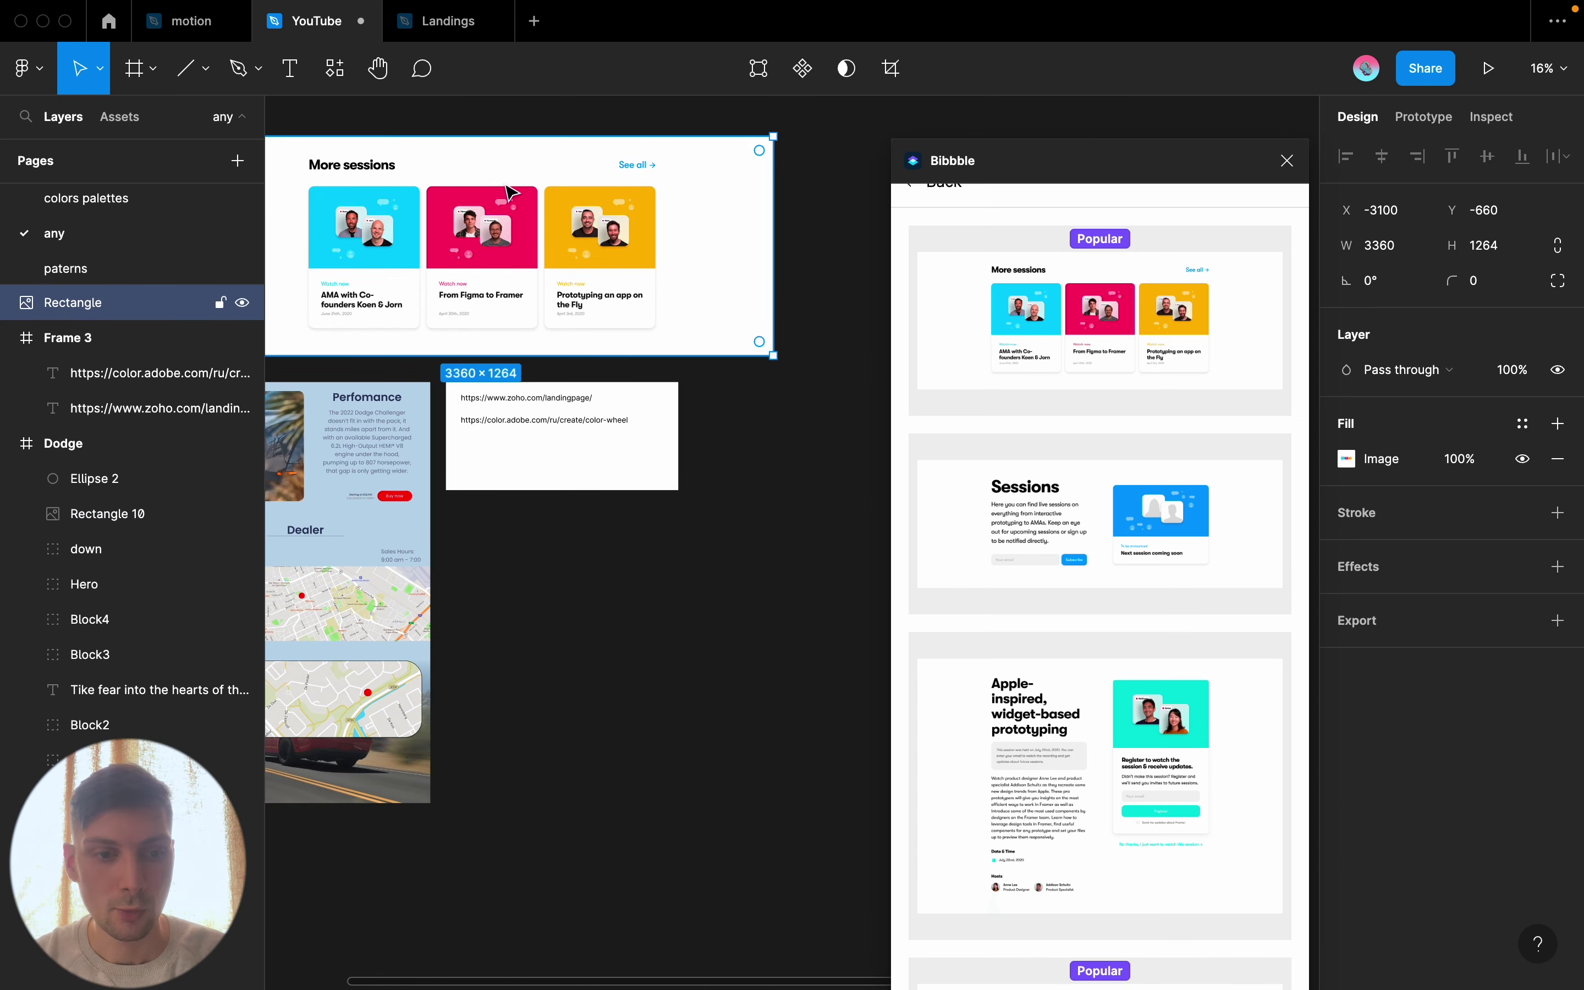
scroll(589, 203, "left", 3)
scroll(589, 203, "up", 1)
left_click_drag(602, 212, 554, 212)
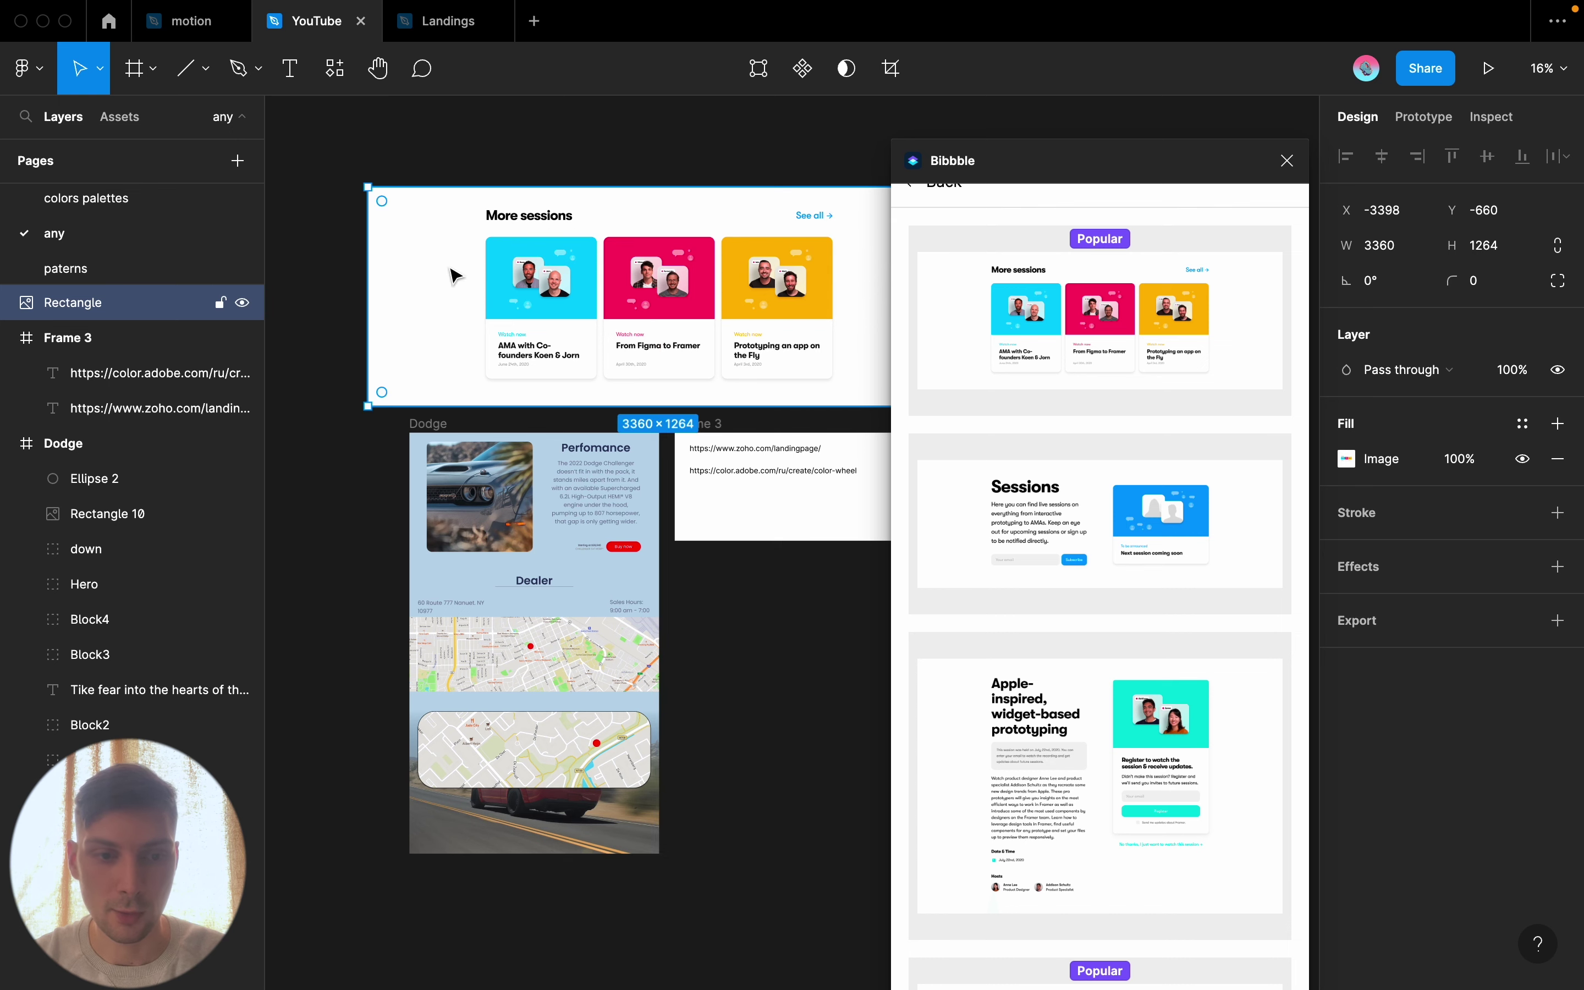
scroll(642, 193, "right", 1)
scroll(641, 193, "up", 1)
scroll(589, 216, "right", 2)
scroll(589, 216, "up", 1)
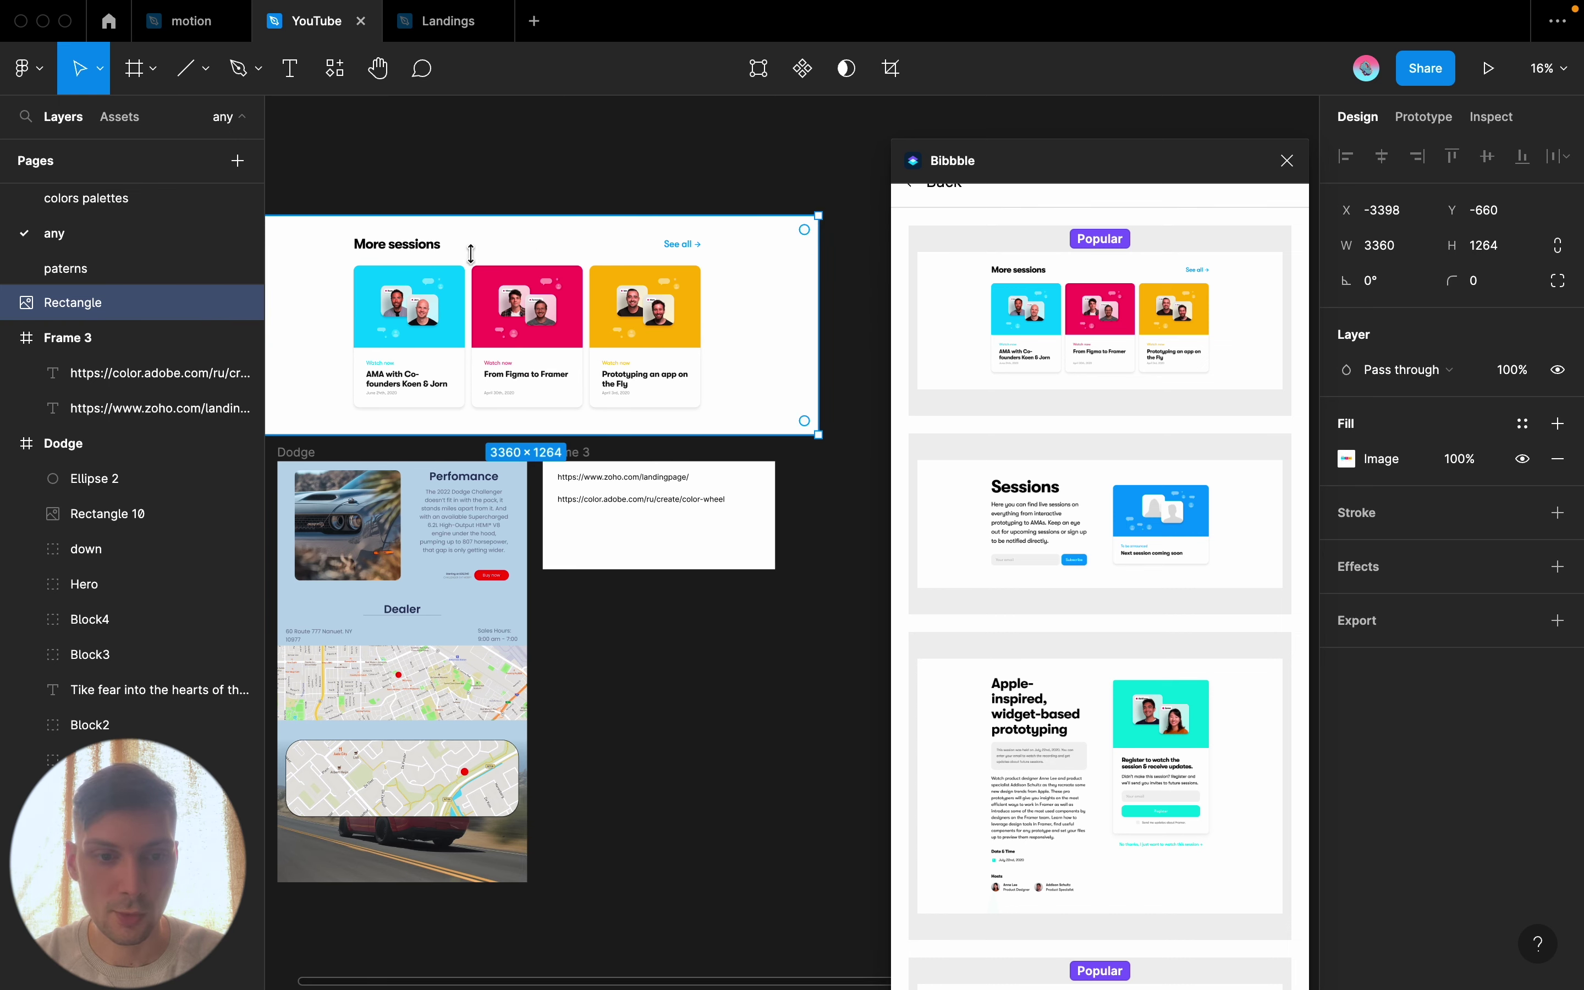
left_click_drag(410, 262, 452, 262)
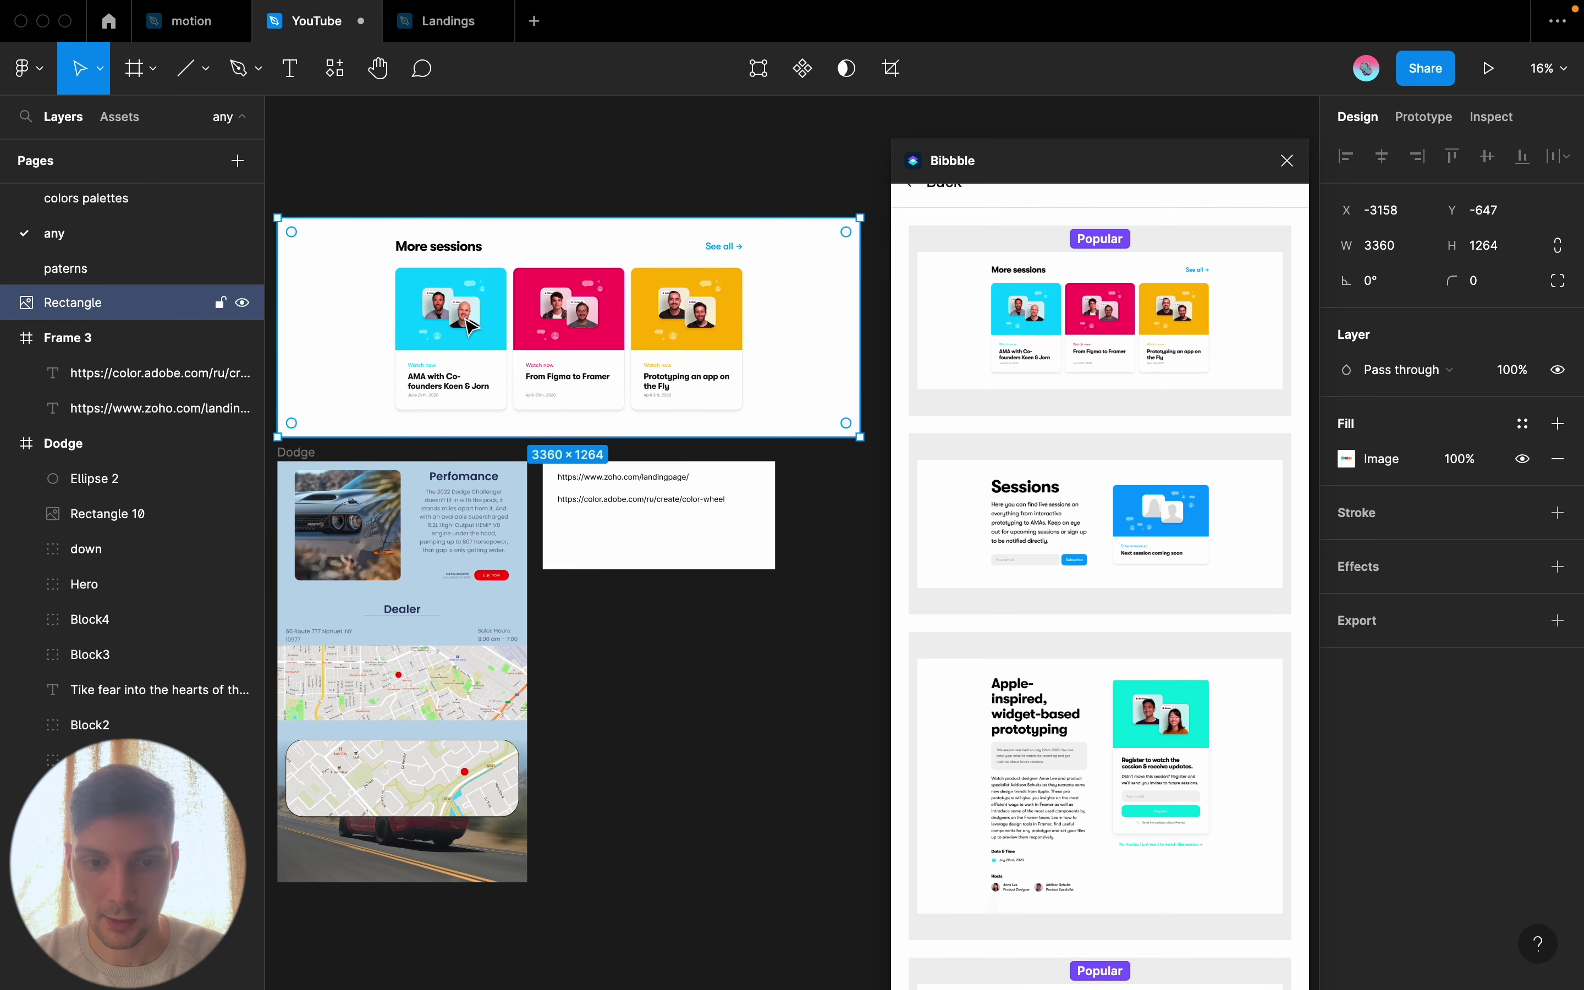
Inspect the screenshot's placement, then return Bibbble to its category list
scroll(469, 326, "up", 5)
scroll(470, 326, "right", 3)
scroll(470, 326, "right", 3)
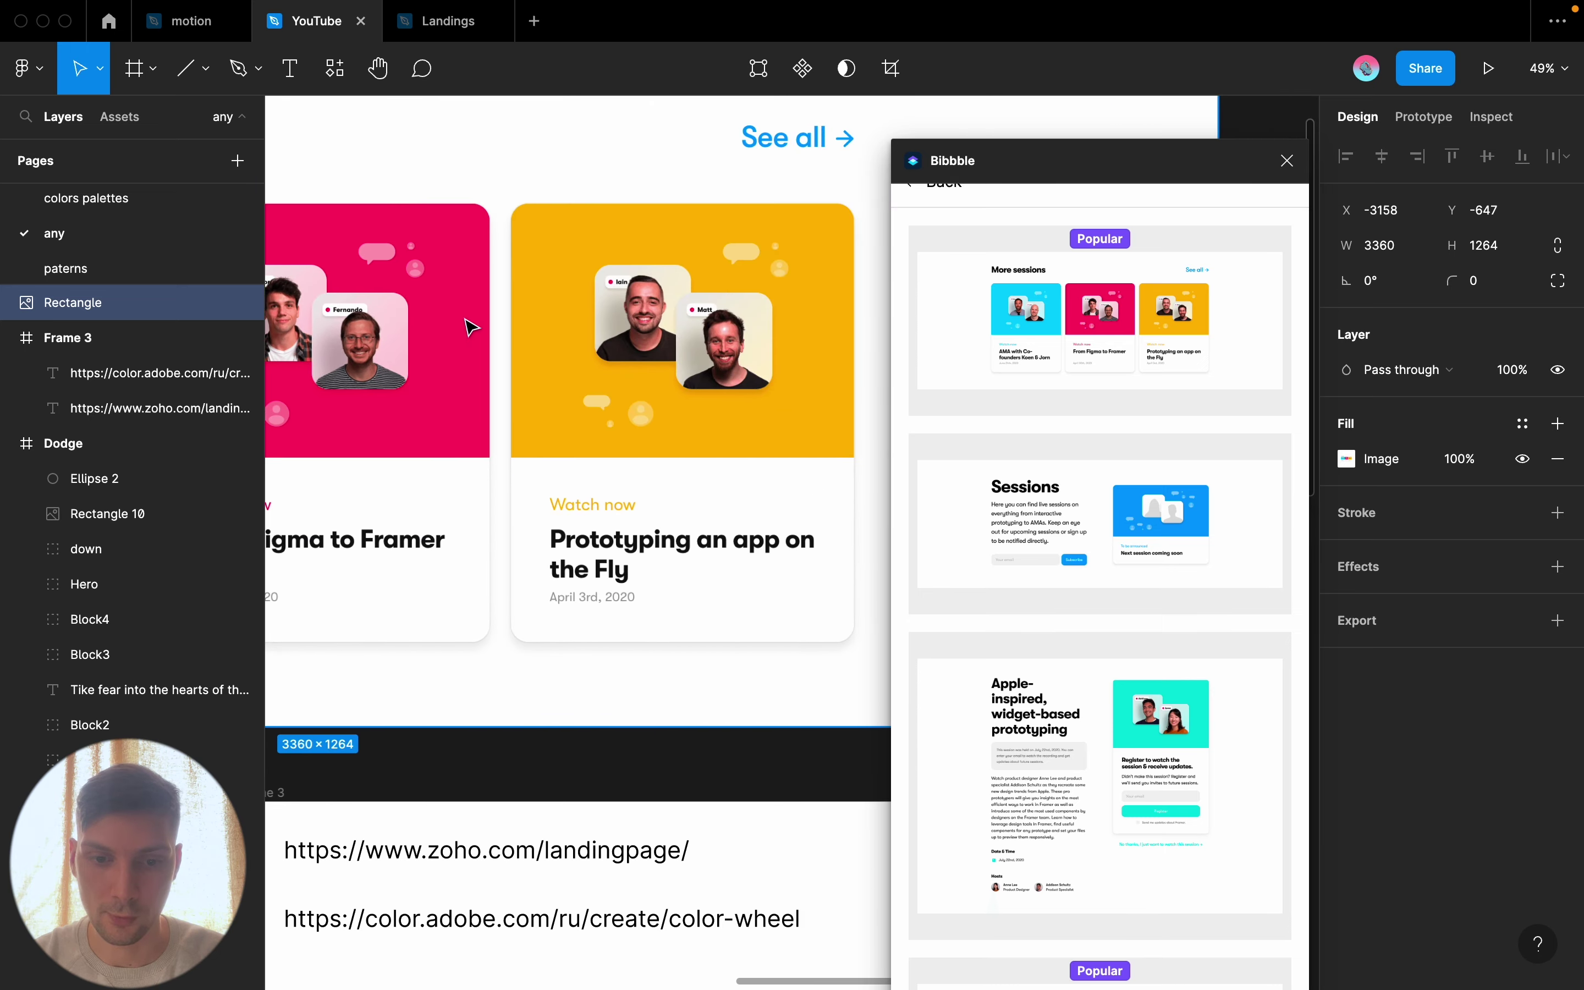
scroll(470, 326, "up", 2)
scroll(470, 326, "right", 3)
scroll(881, 344, "down", 5)
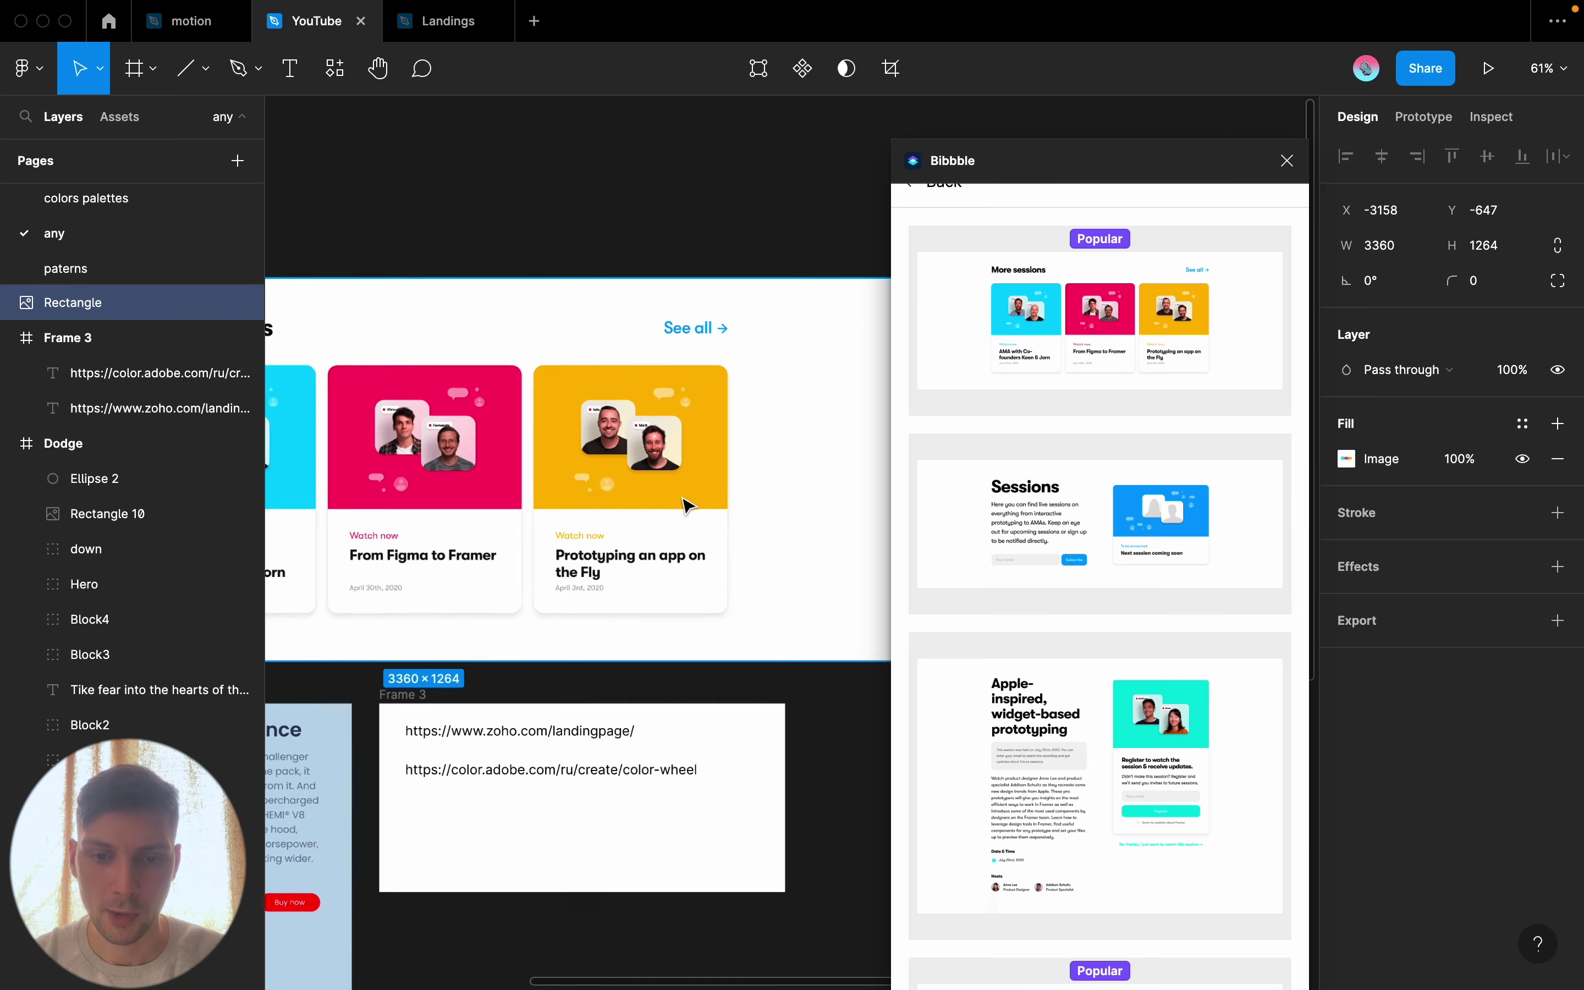
scroll(589, 459, "left", 2)
scroll(464, 539, "up", 1)
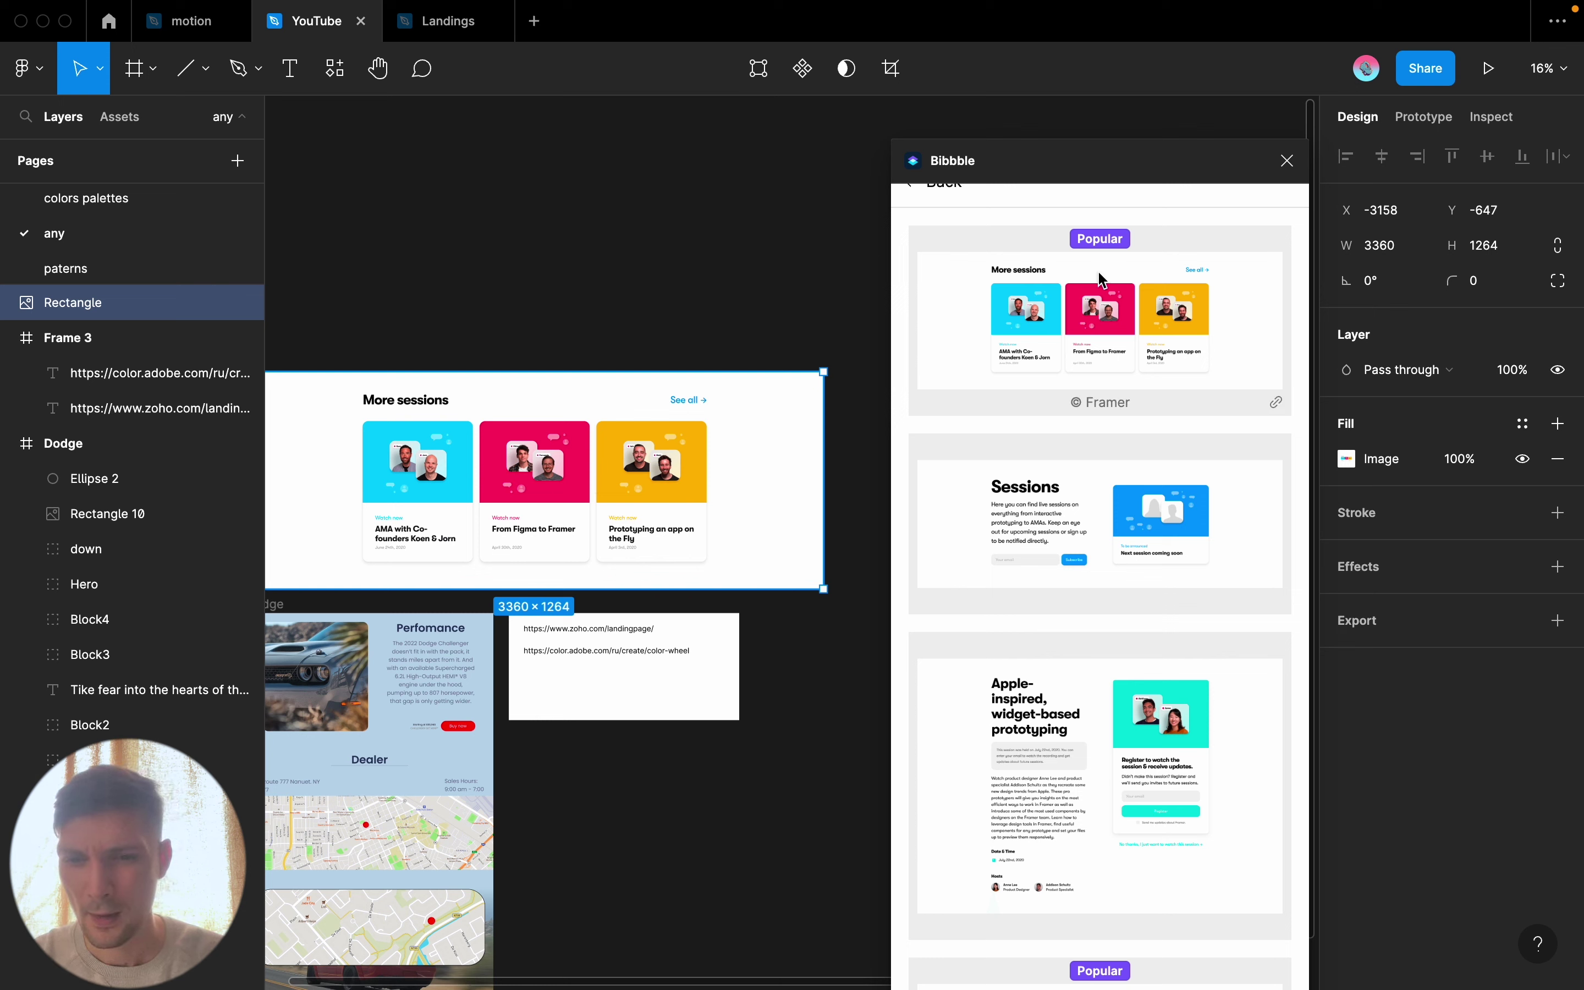
scroll(1022, 262, "up", 1)
left_click(925, 218)
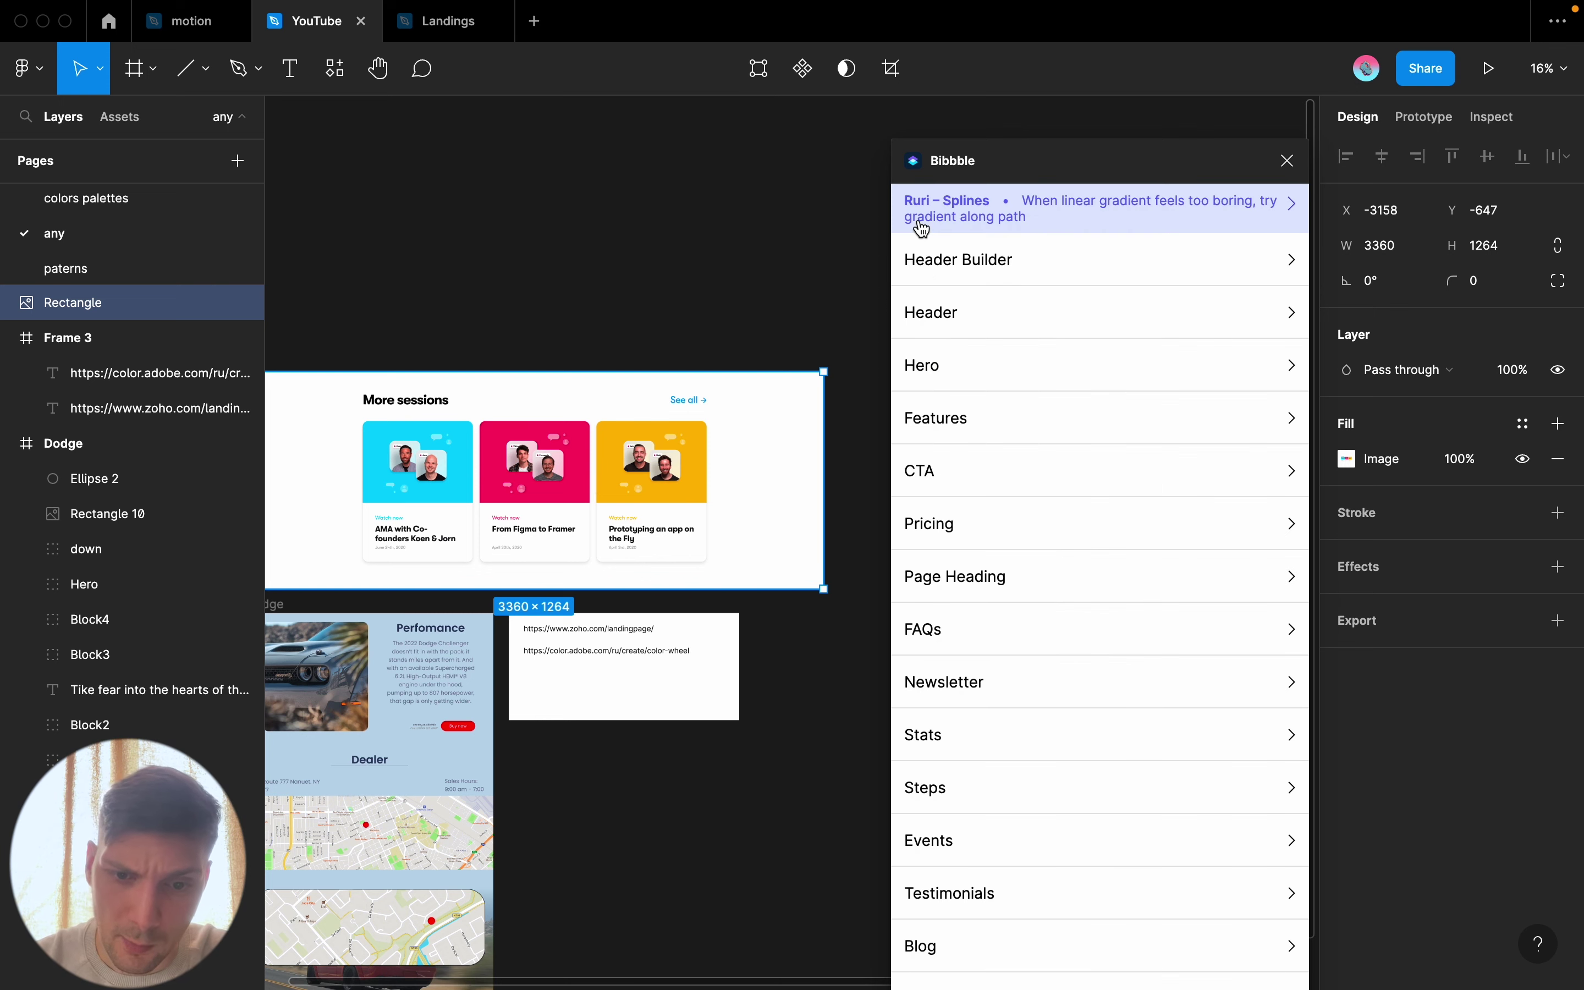
left_click(1020, 354)
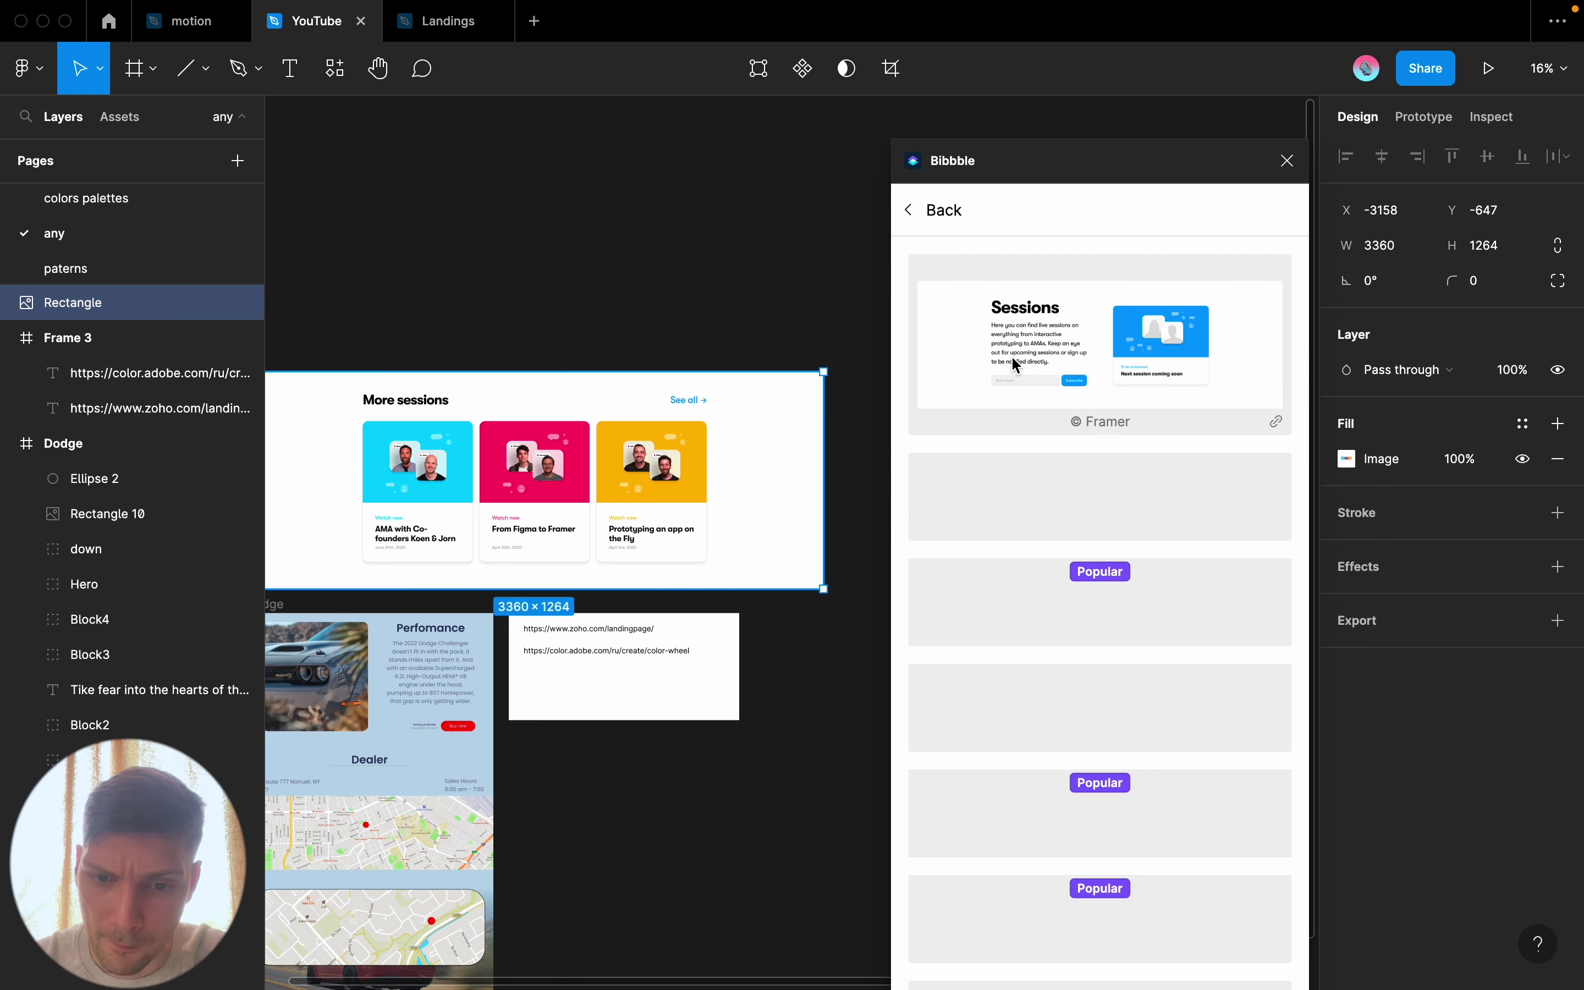
scroll(1012, 458, "down", 2)
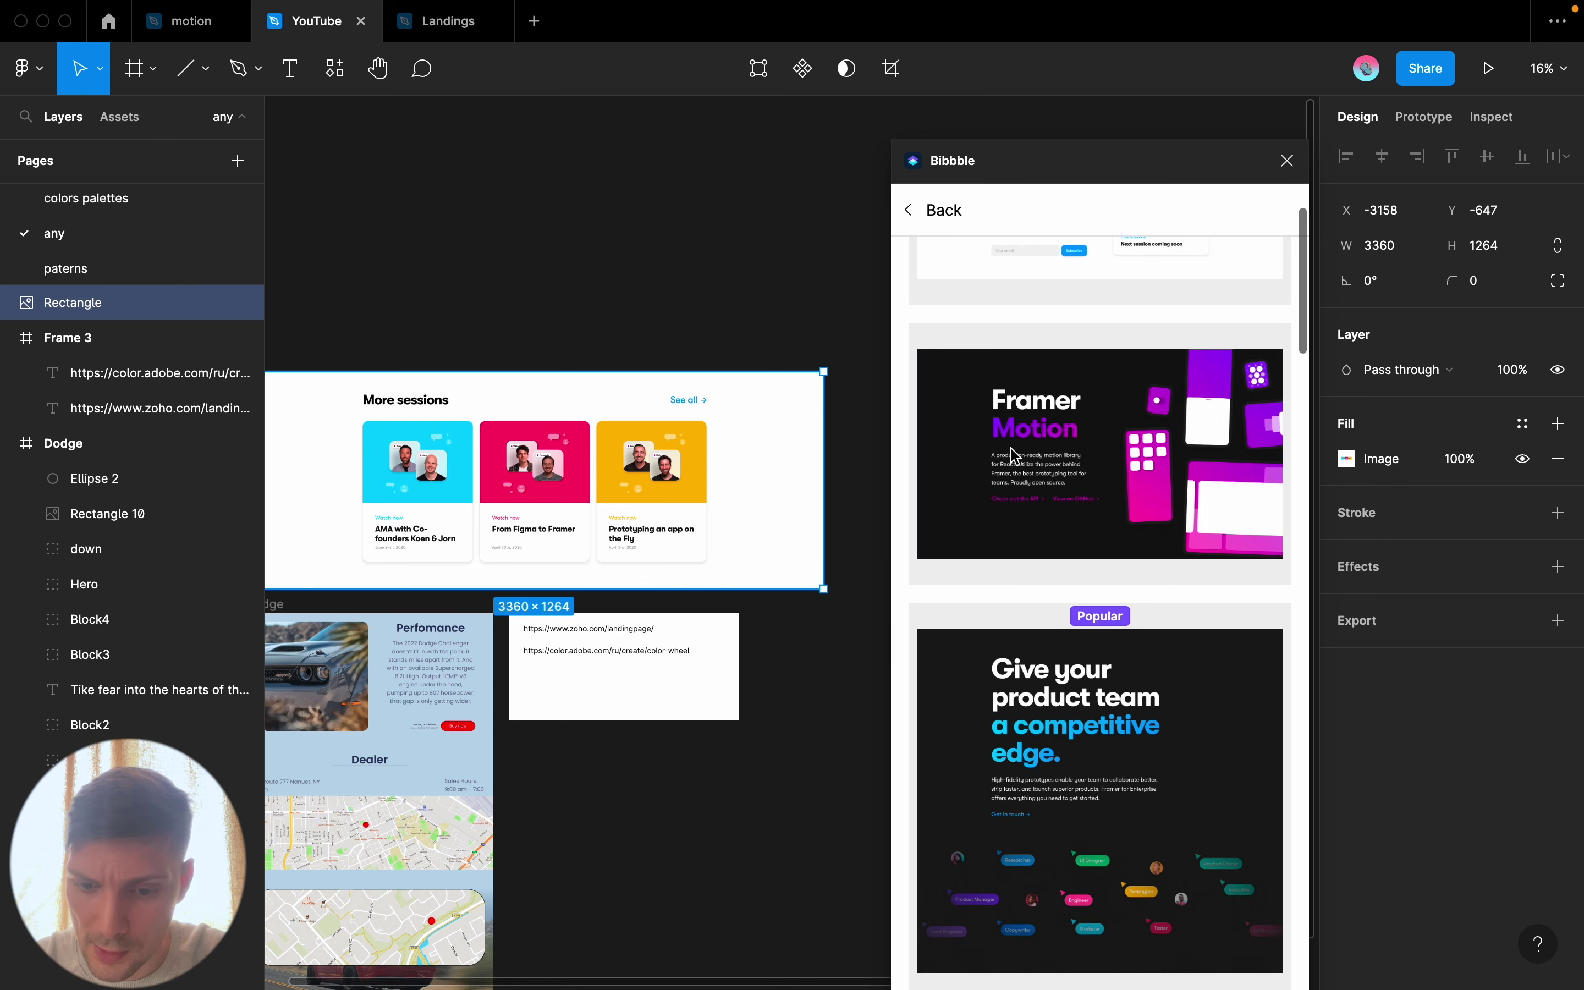
scroll(1012, 458, "down", 2)
scroll(1047, 478, "down", 2)
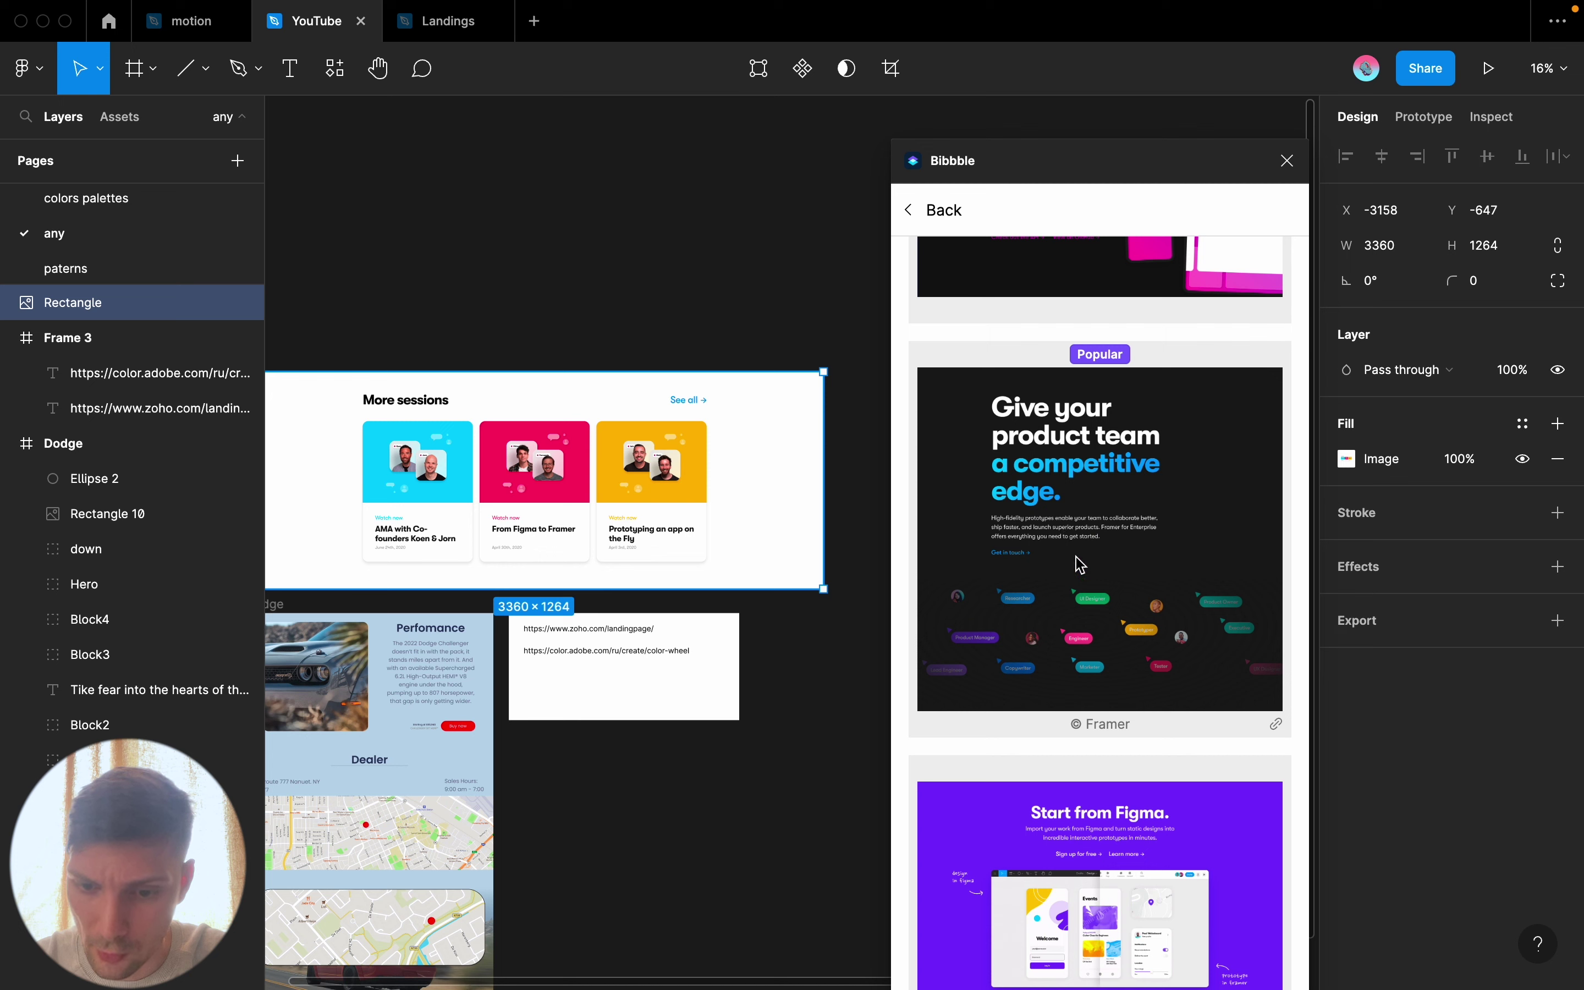
scroll(1157, 558, "down", 1)
scroll(1156, 558, "down", 5)
scroll(1161, 564, "down", 1)
scroll(1158, 563, "down", 10)
scroll(1159, 564, "down", 1)
scroll(1113, 536, "down", 1)
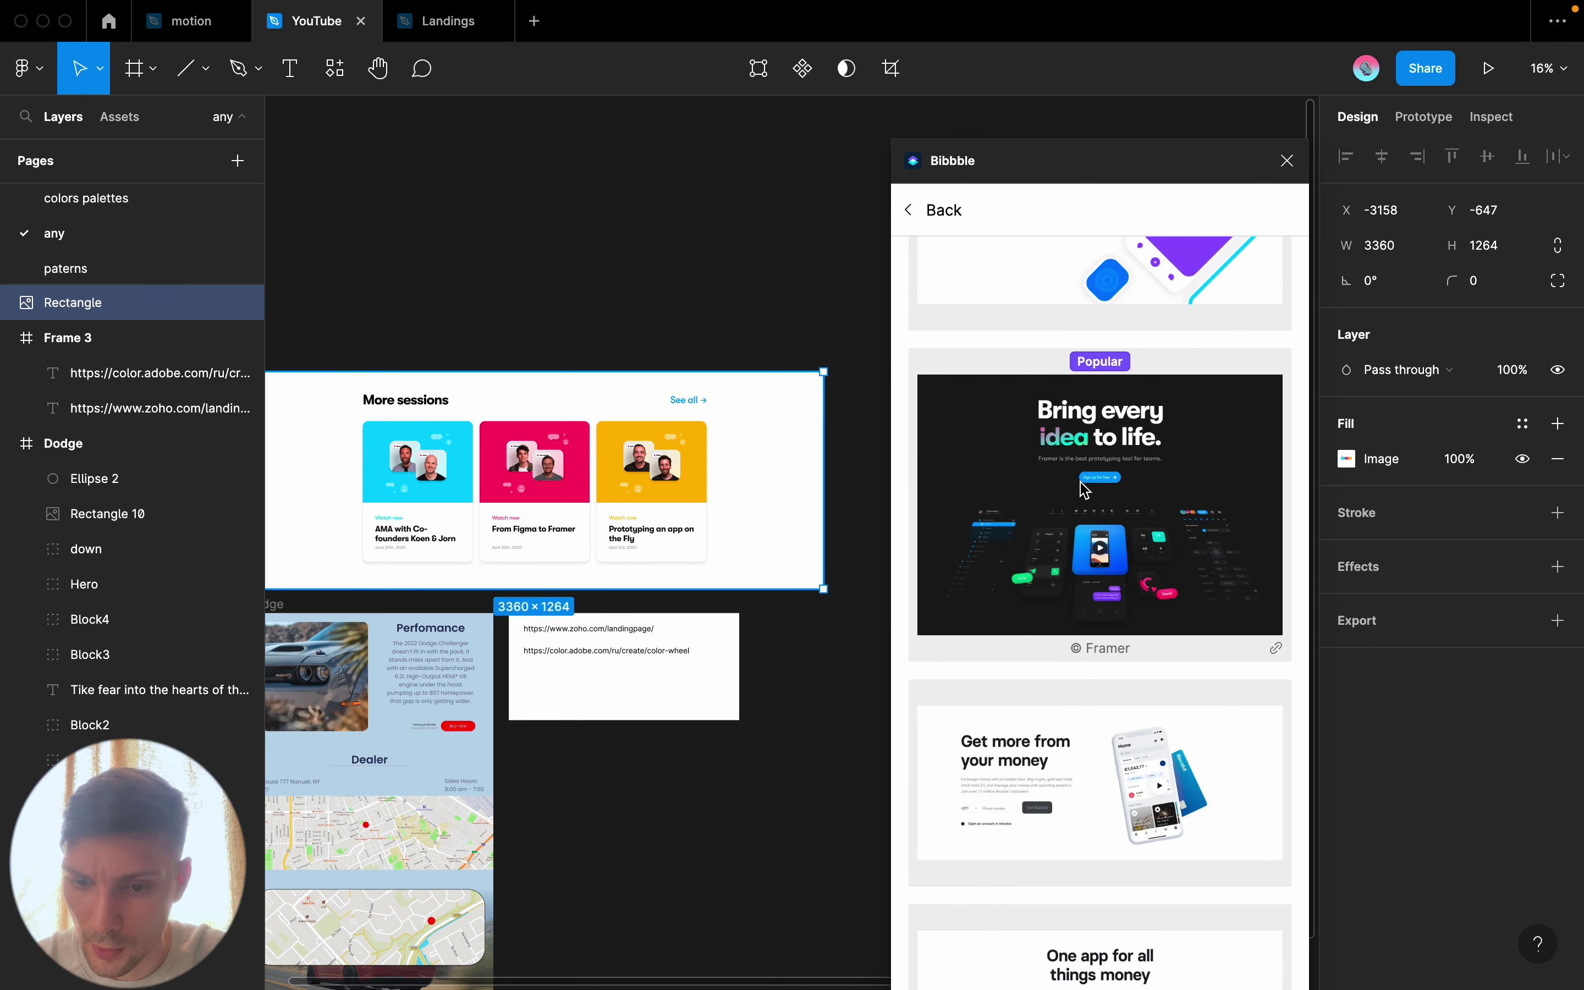
scroll(1087, 488, "down", 4)
scroll(1113, 556, "down", 2)
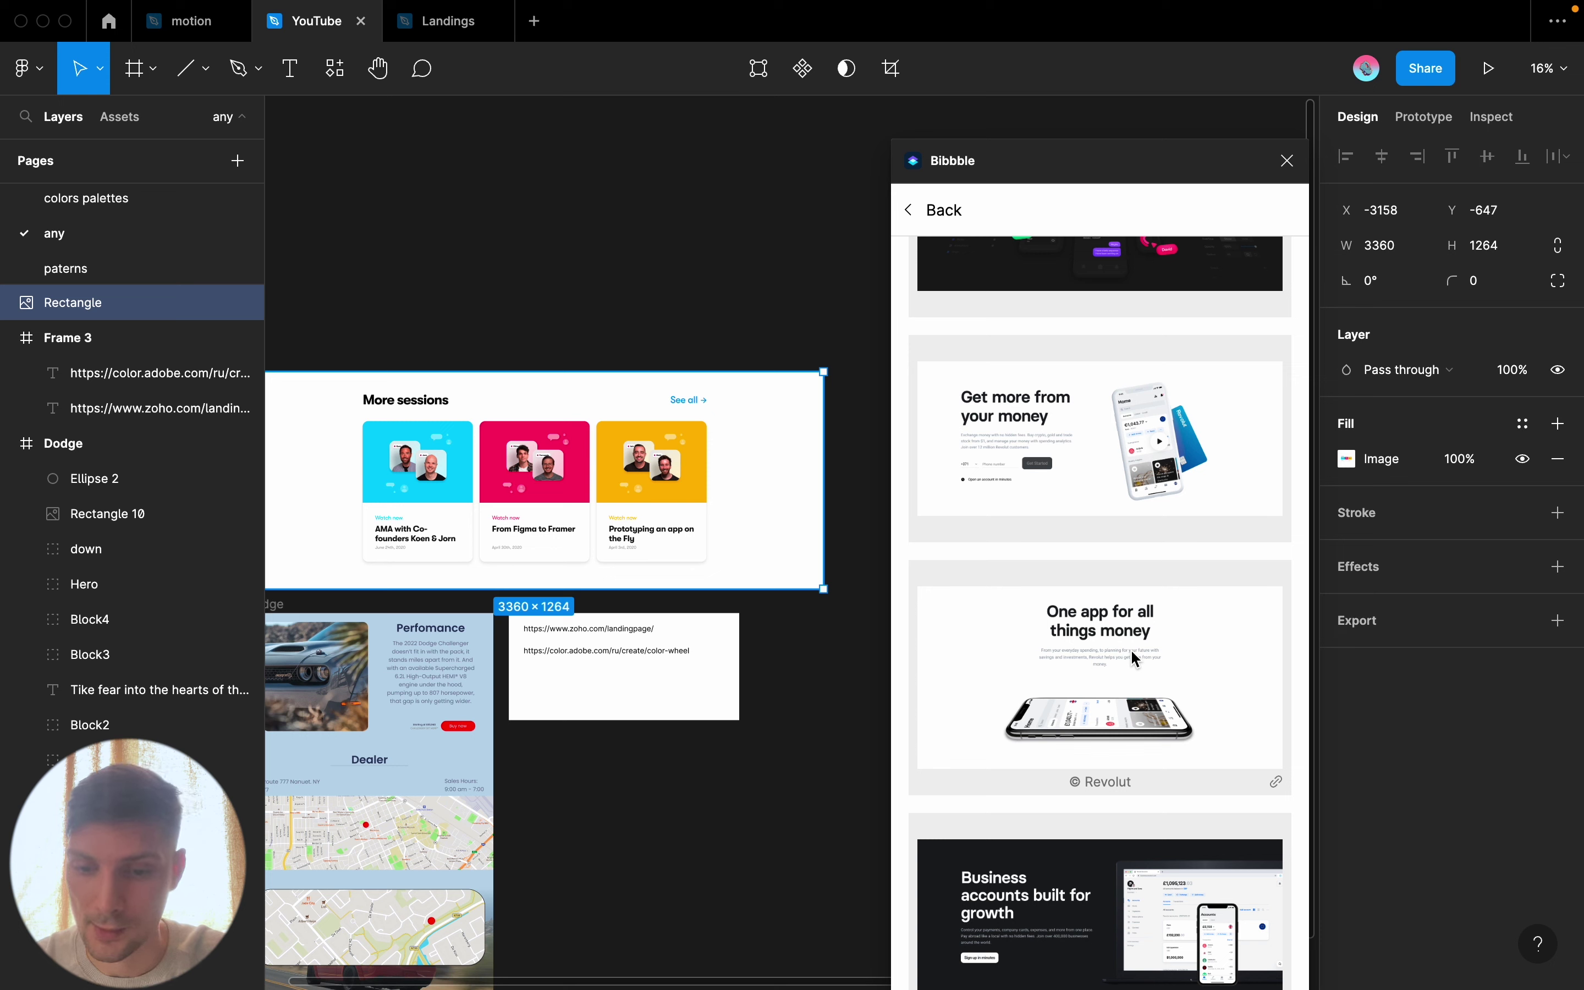
scroll(1107, 659, "down", 5)
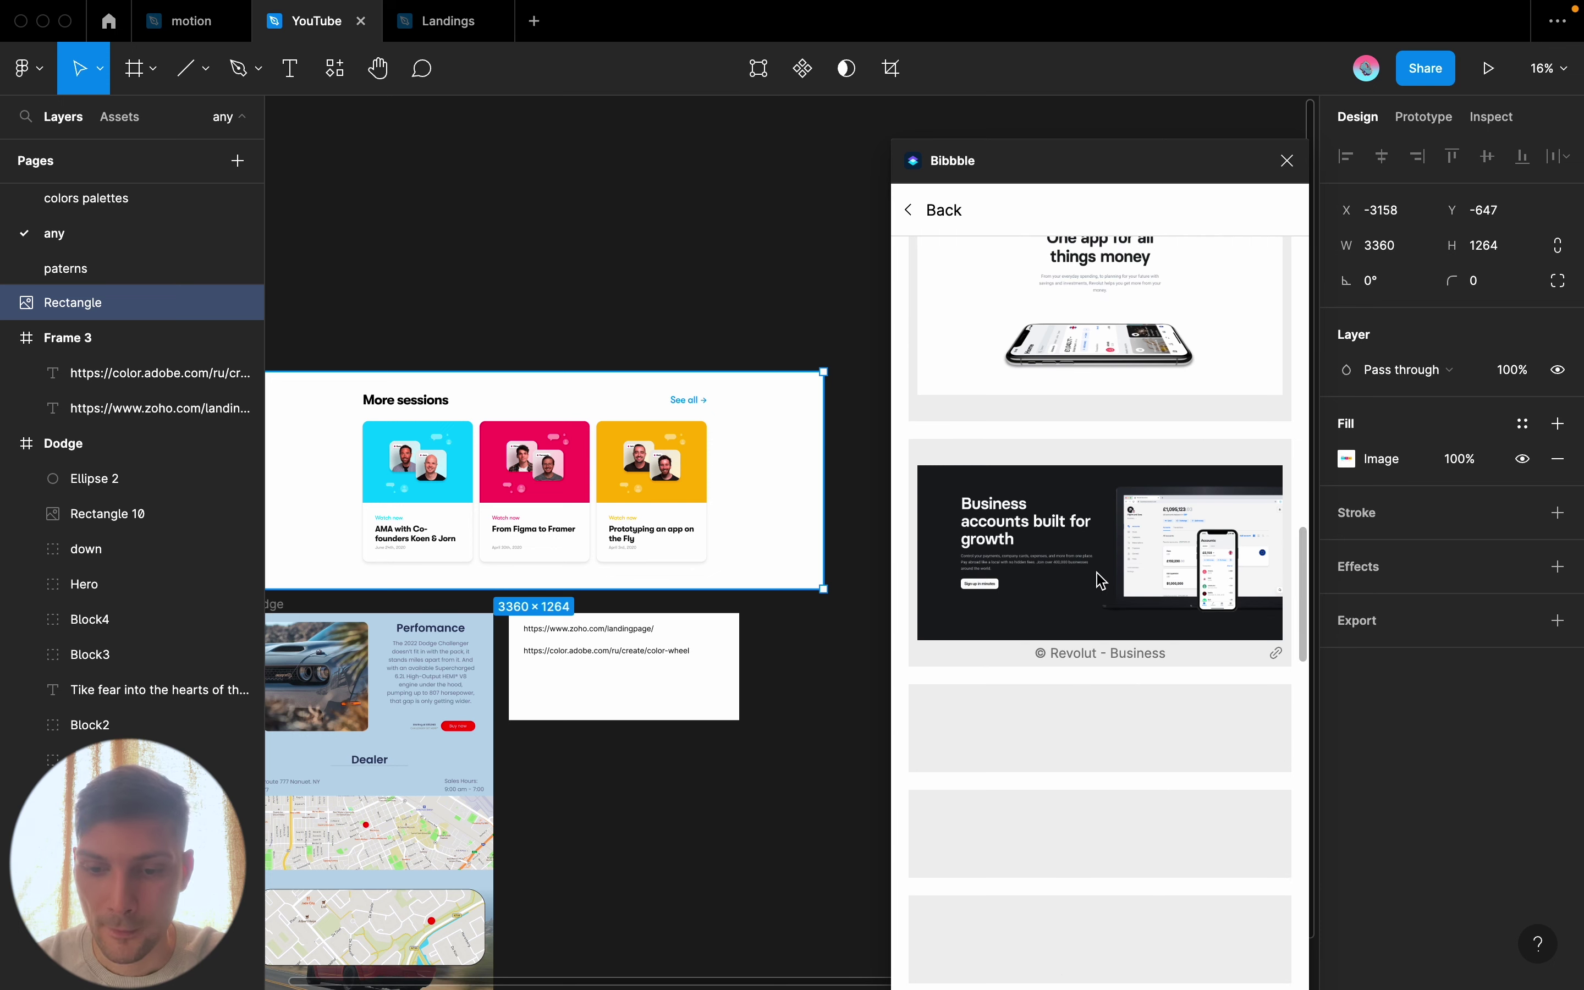
left_click(1126, 530)
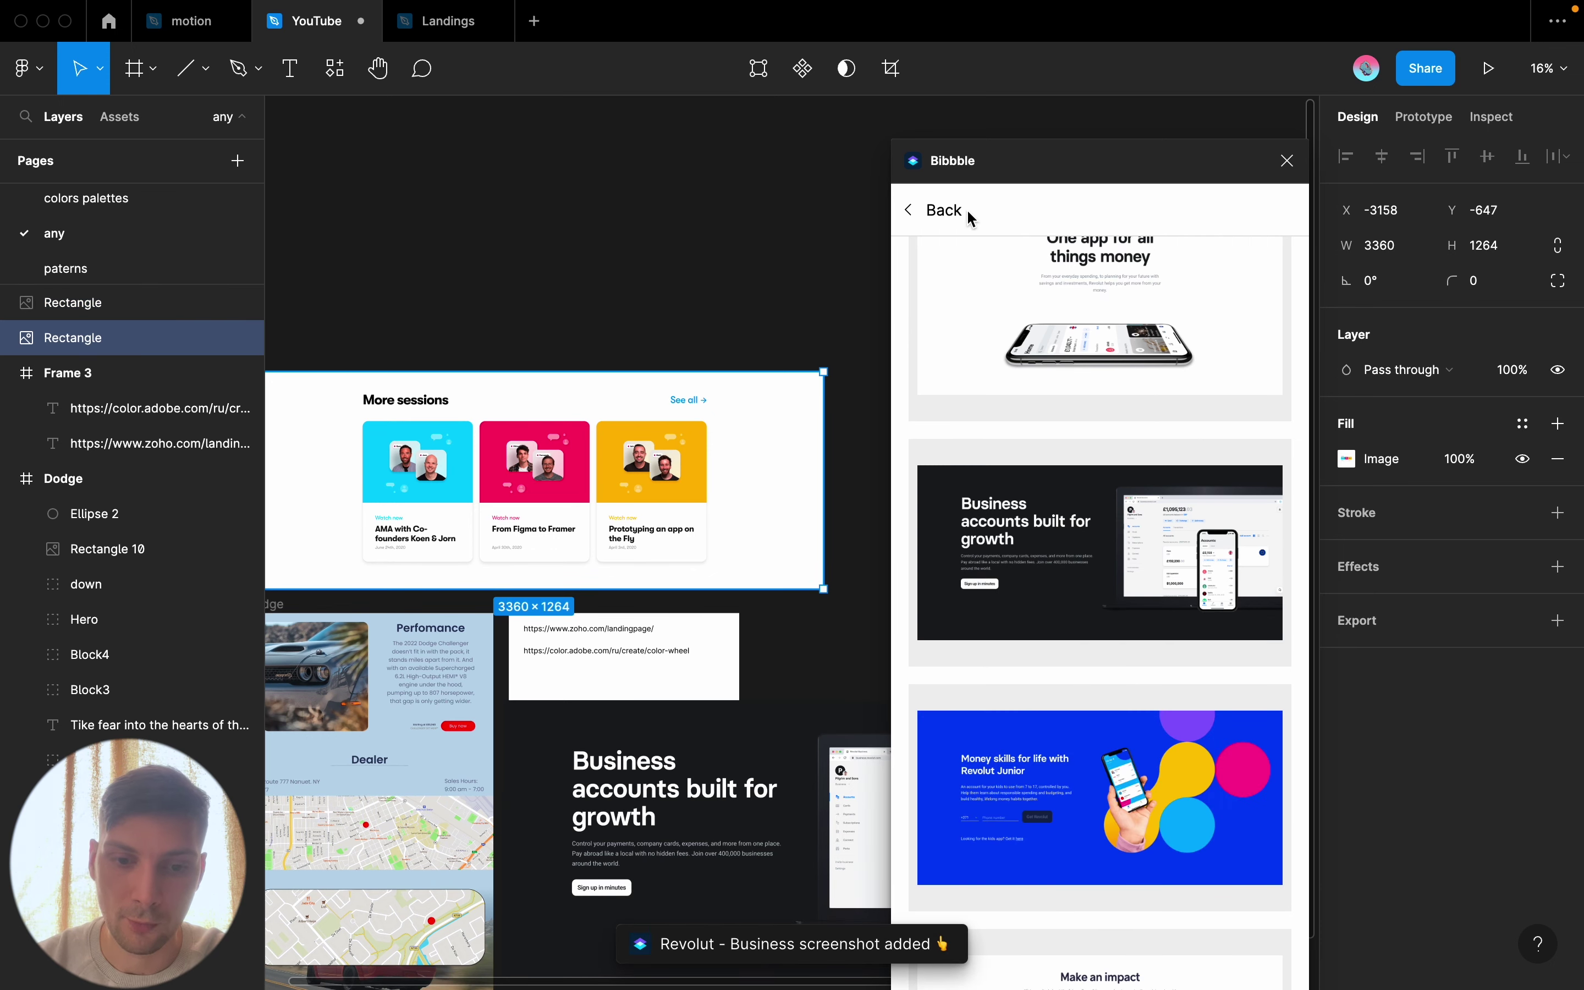
mouse_move(694, 874)
left_mouse_down()
mouse_move(395, 227)
mouse_move(548, 308)
left_mouse_up()
scroll(550, 310, "up", 3)
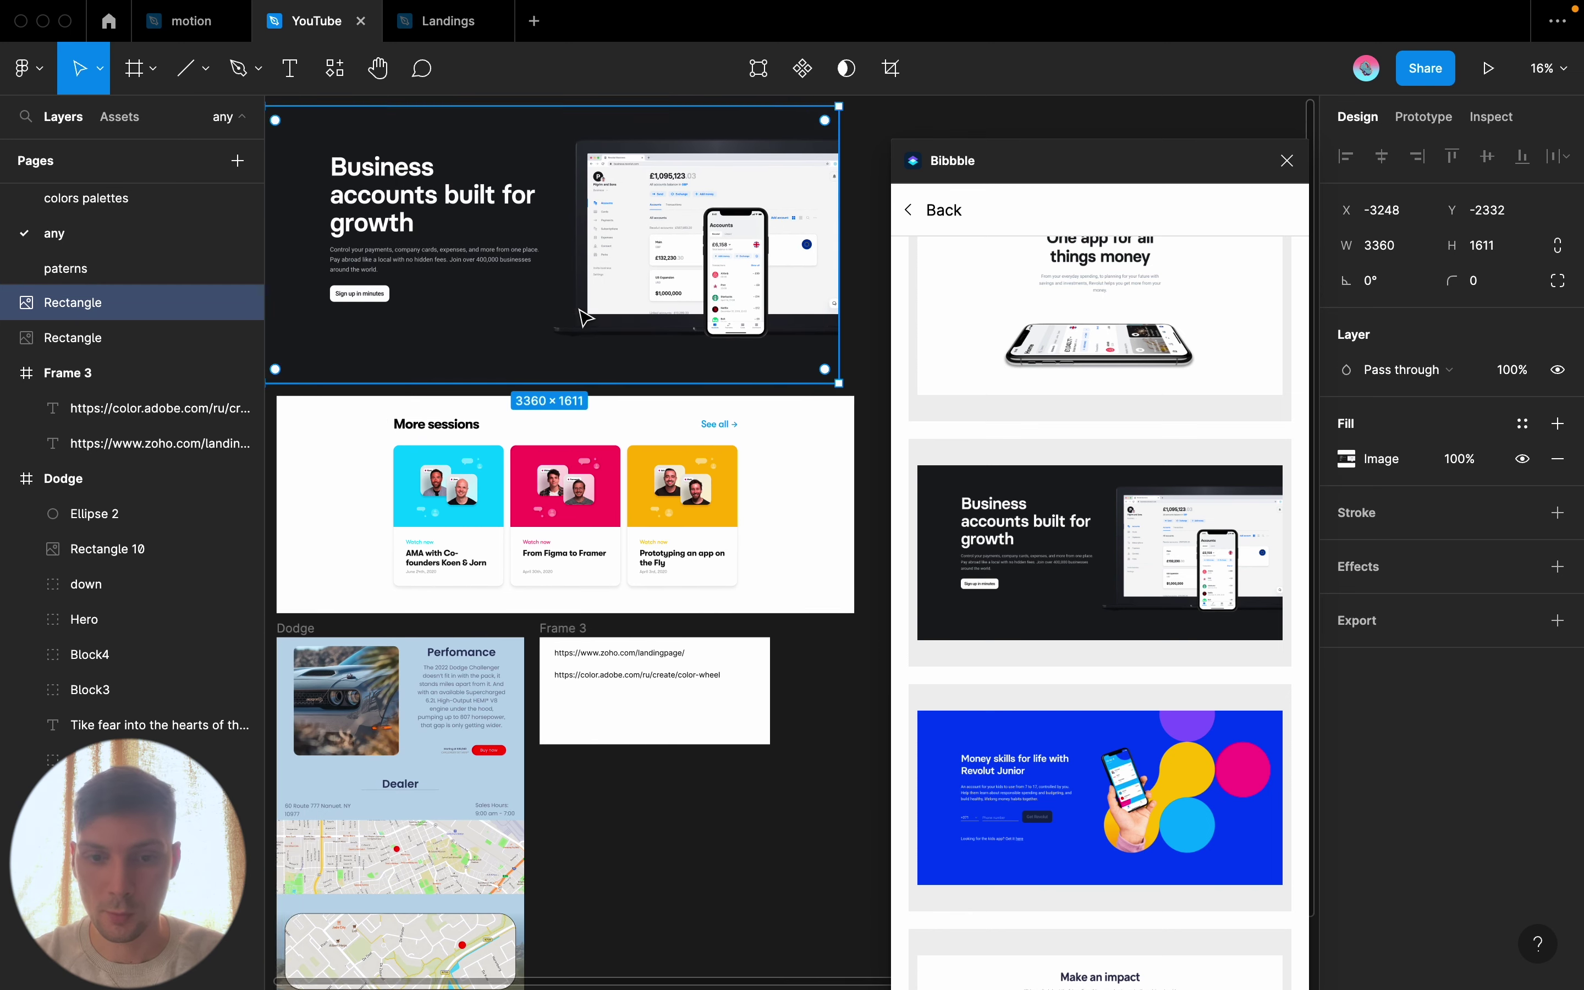
scroll(563, 313, "left", 2)
scroll(585, 317, "right", 2)
scroll(585, 317, "down", 1)
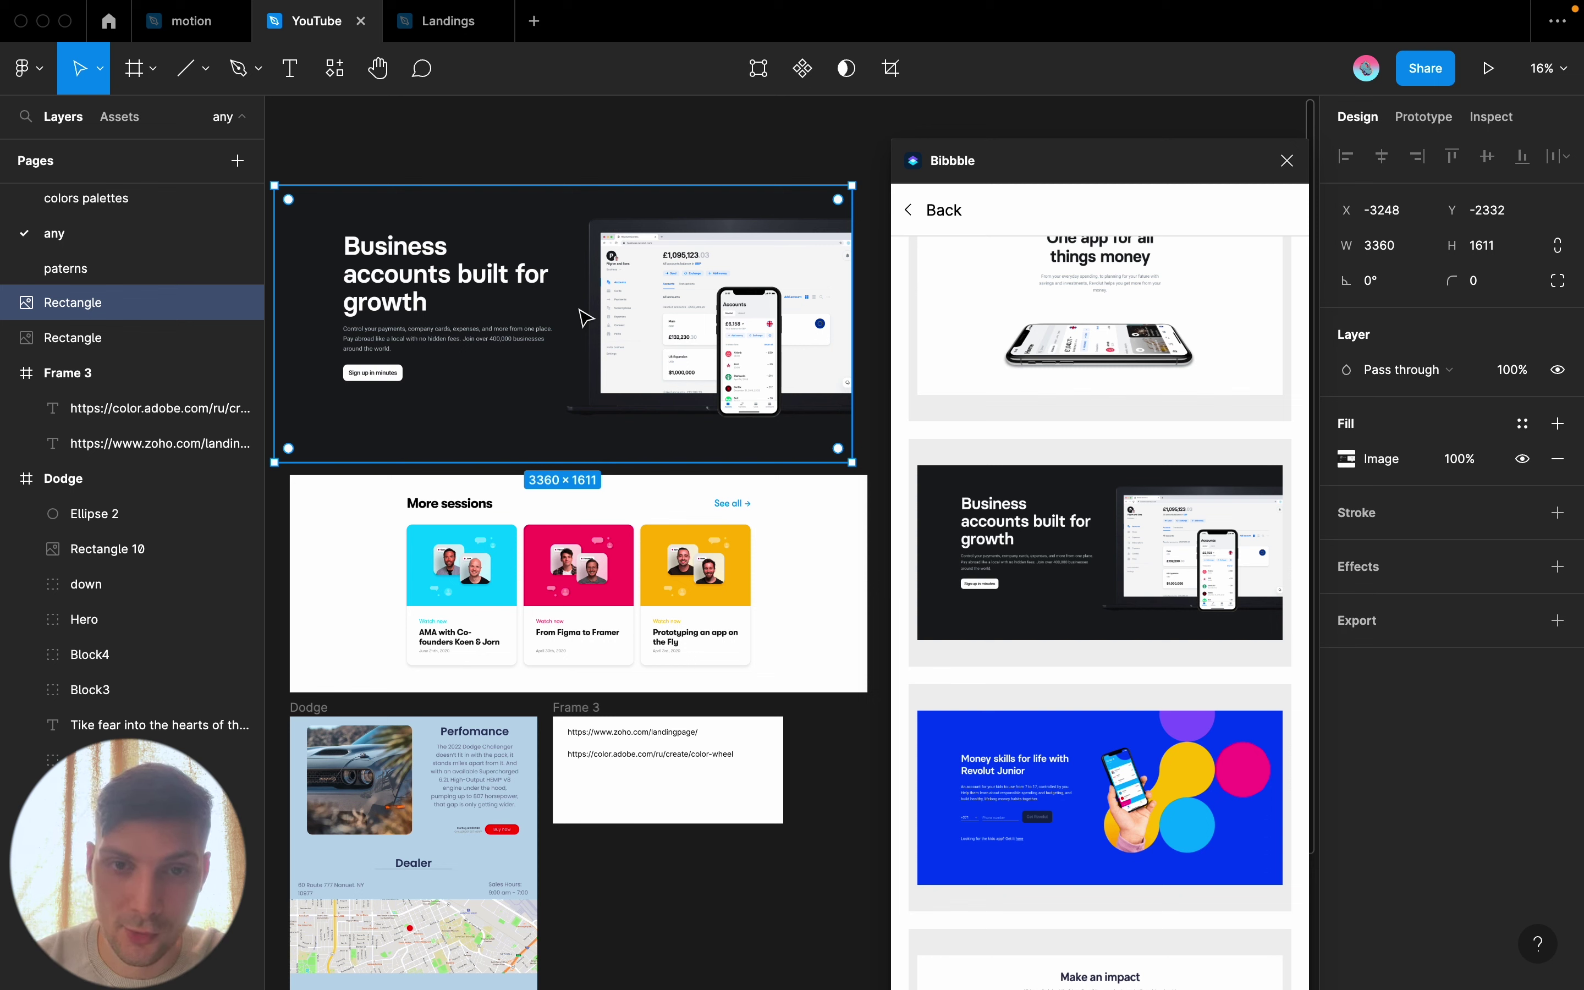
key("Delete")
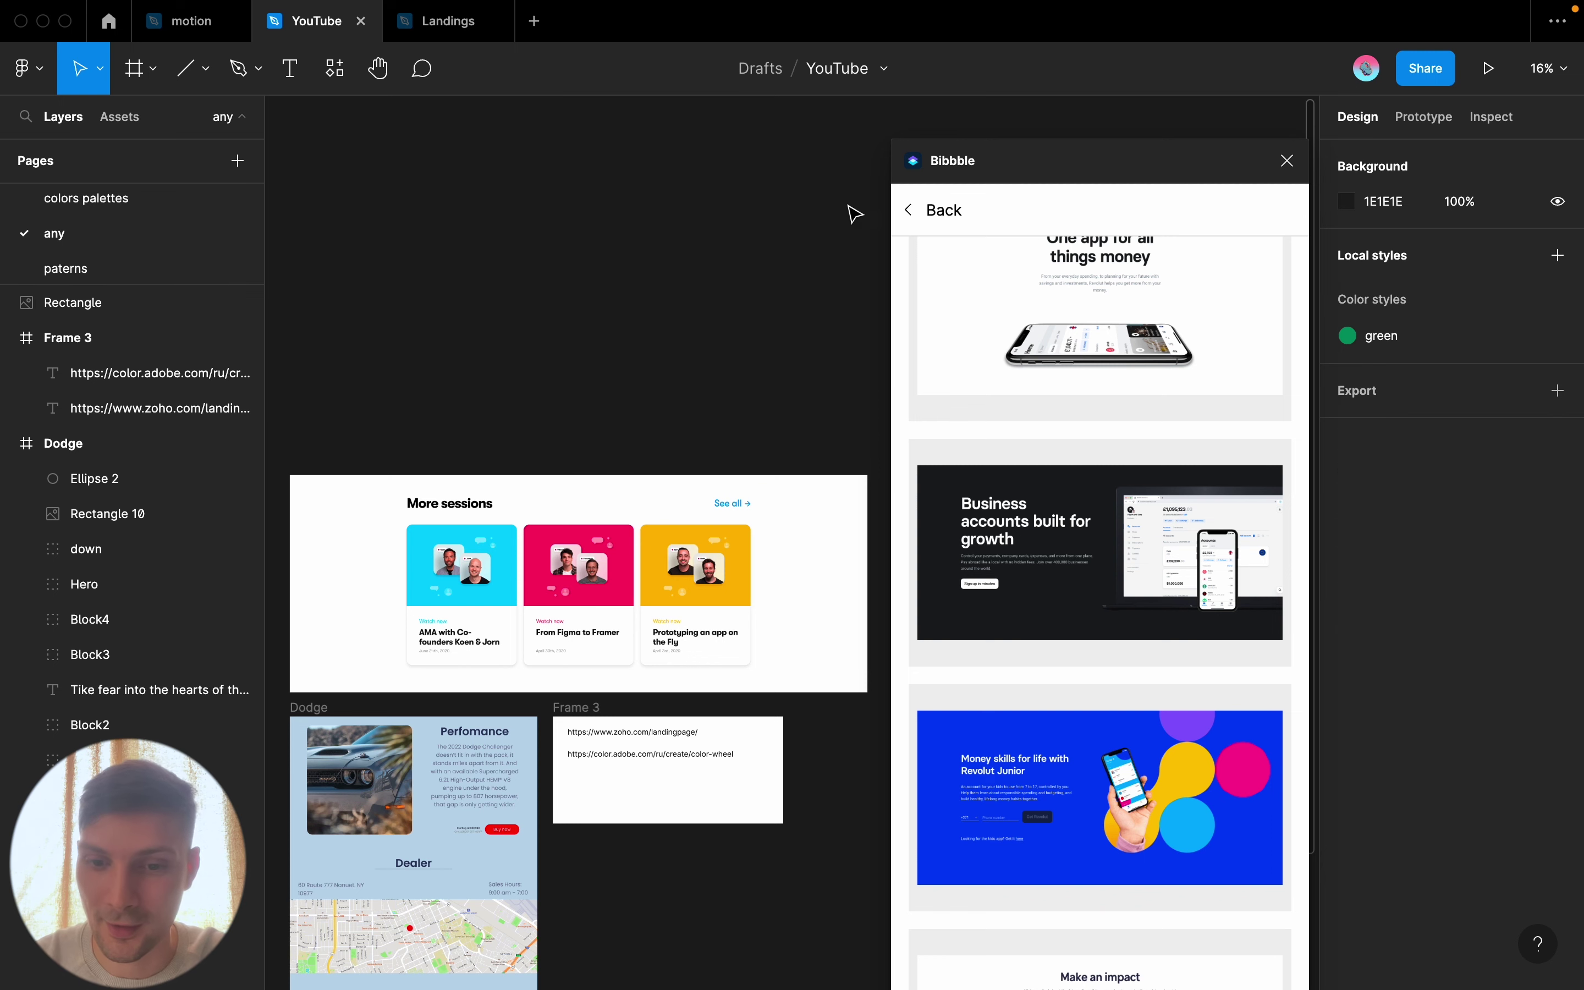
Go back to Bibbble's section category list and scroll through it
left_click(903, 209)
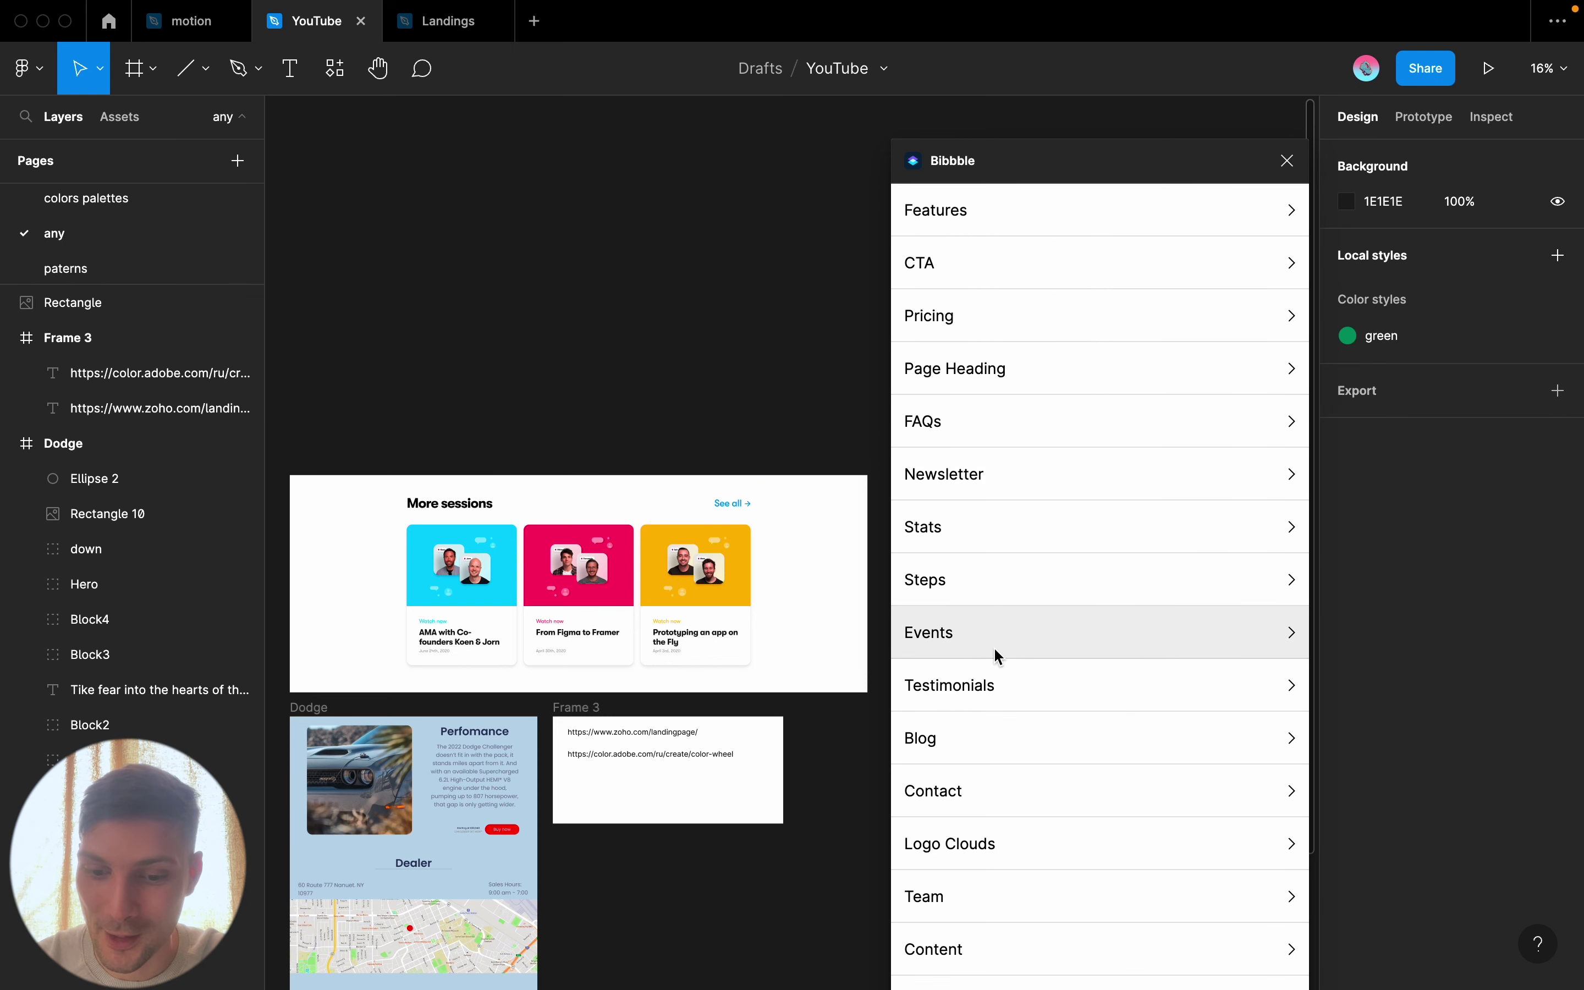
scroll(994, 652, "down", 1)
scroll(968, 233, "up", 4)
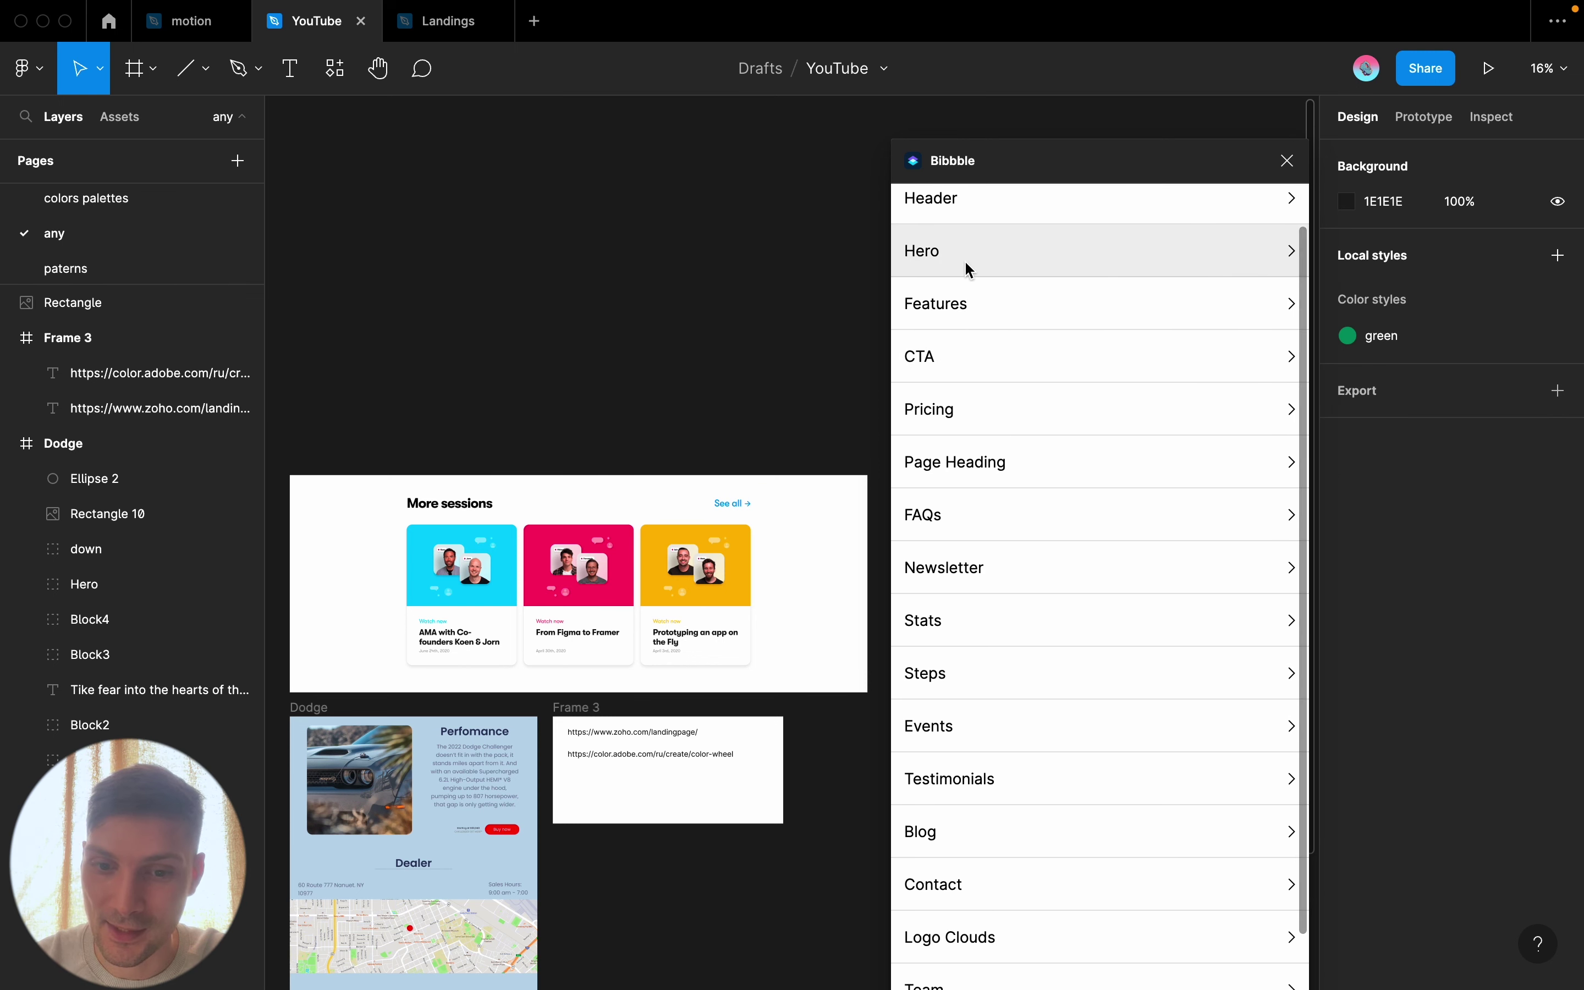
scroll(967, 233, "up", 2)
scroll(1067, 742, "down", 5)
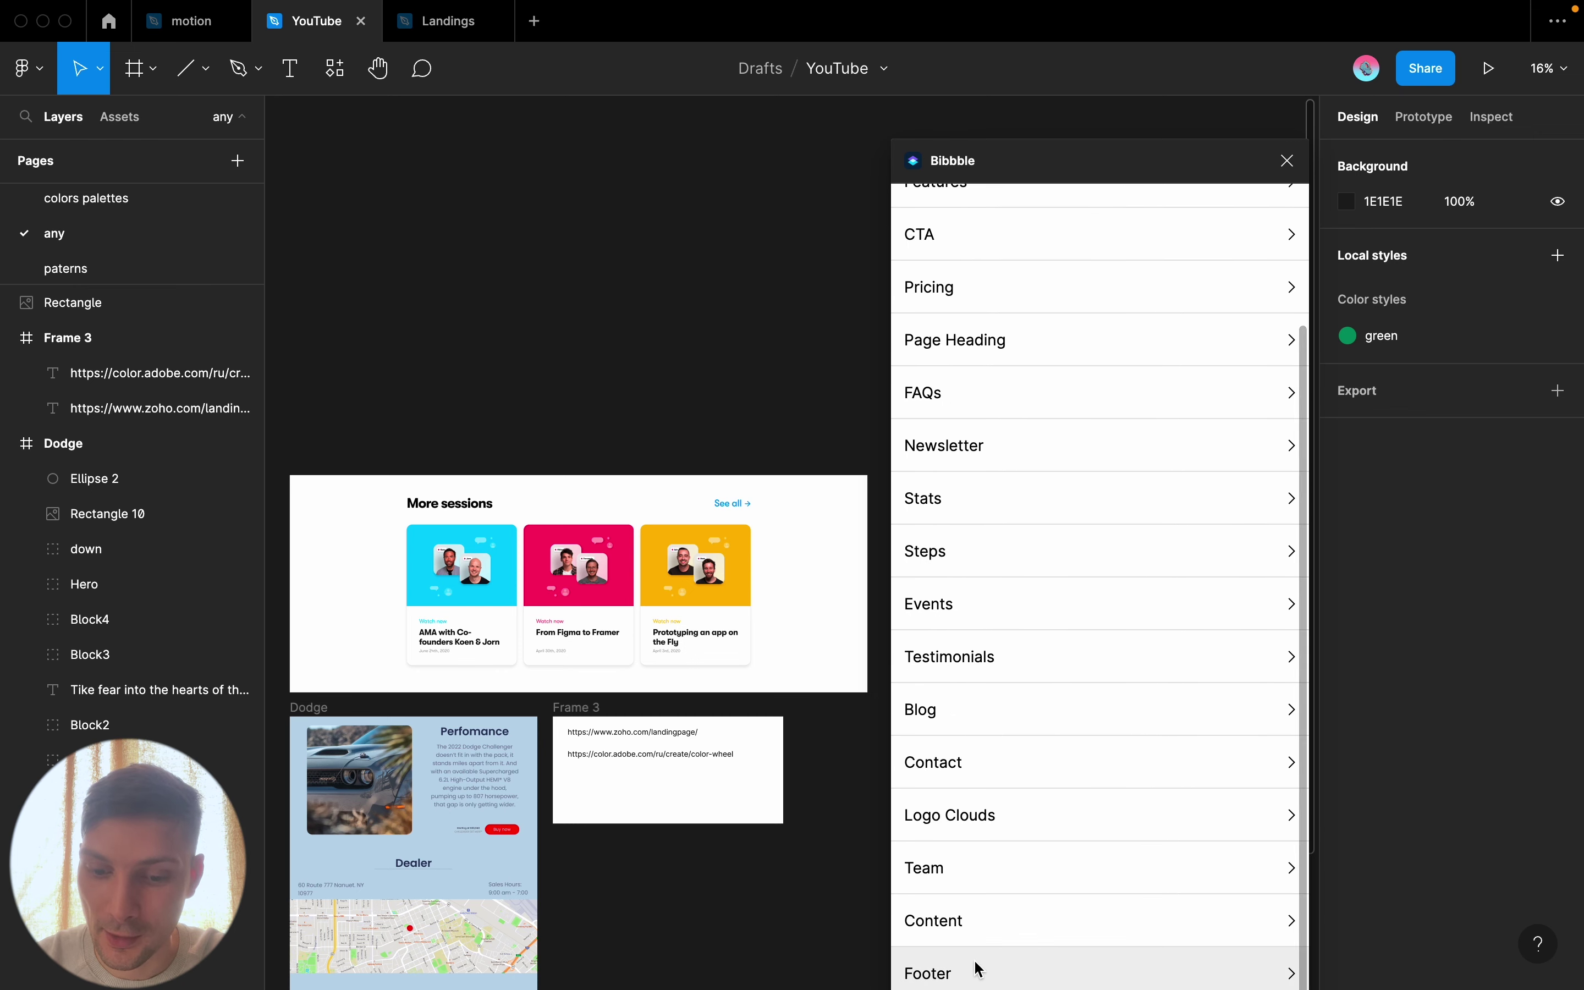
Browse the Content category templates, then return to the category list
left_click(995, 919)
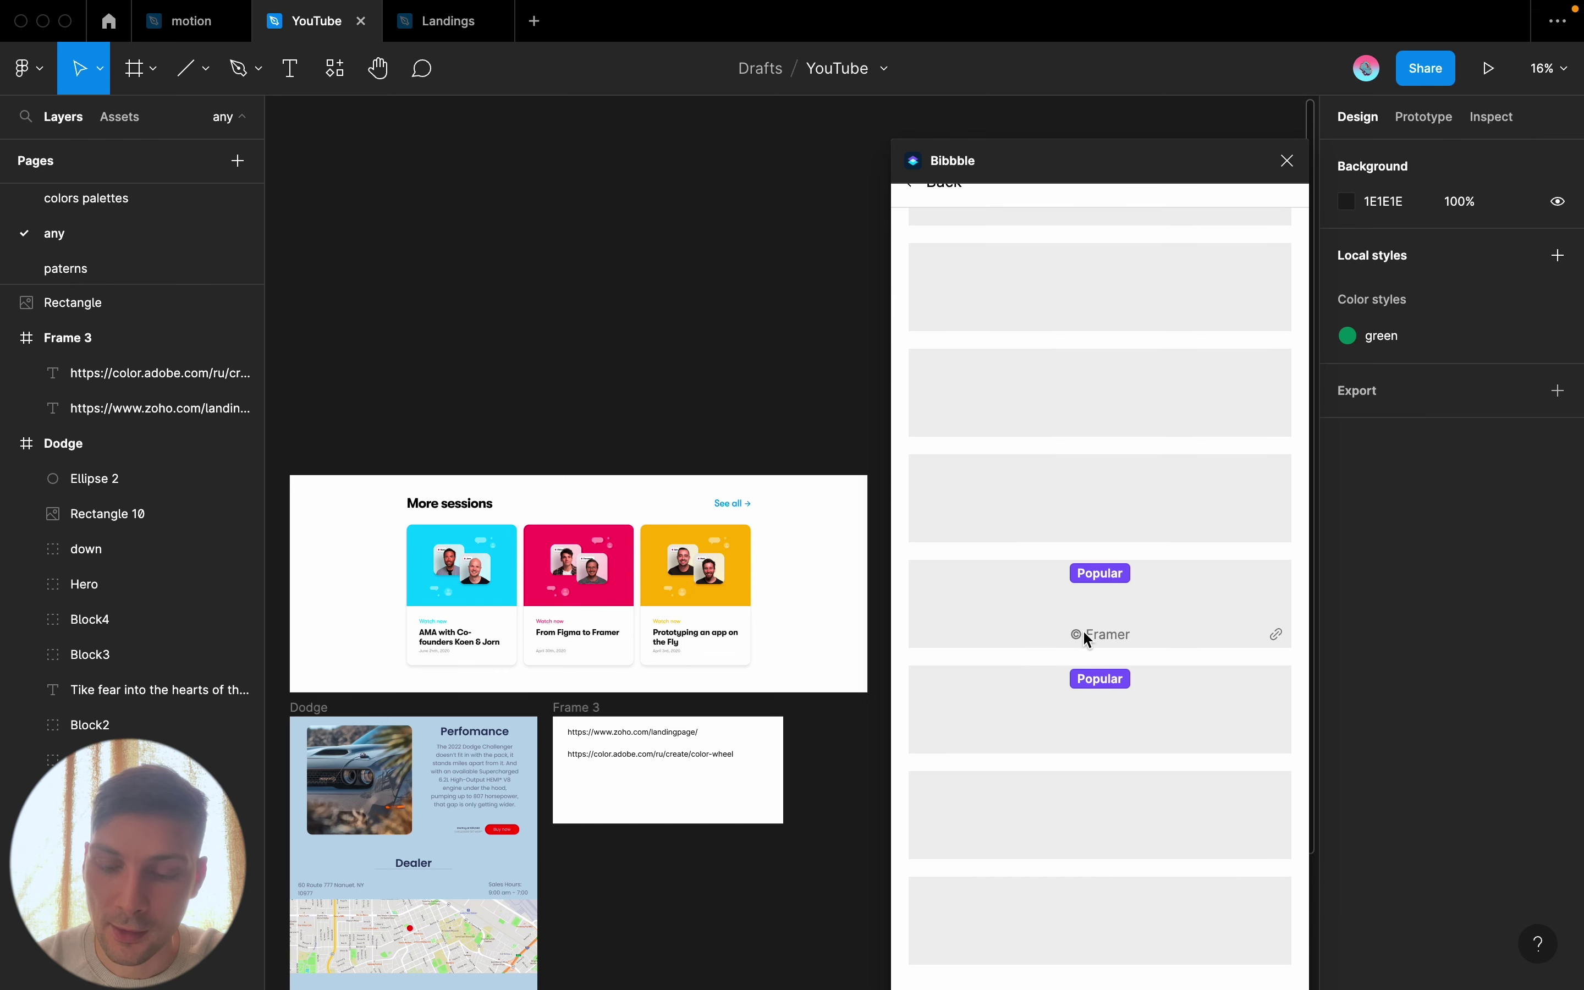
scroll(1083, 629, "down", 5)
scroll(1083, 628, "down", 5)
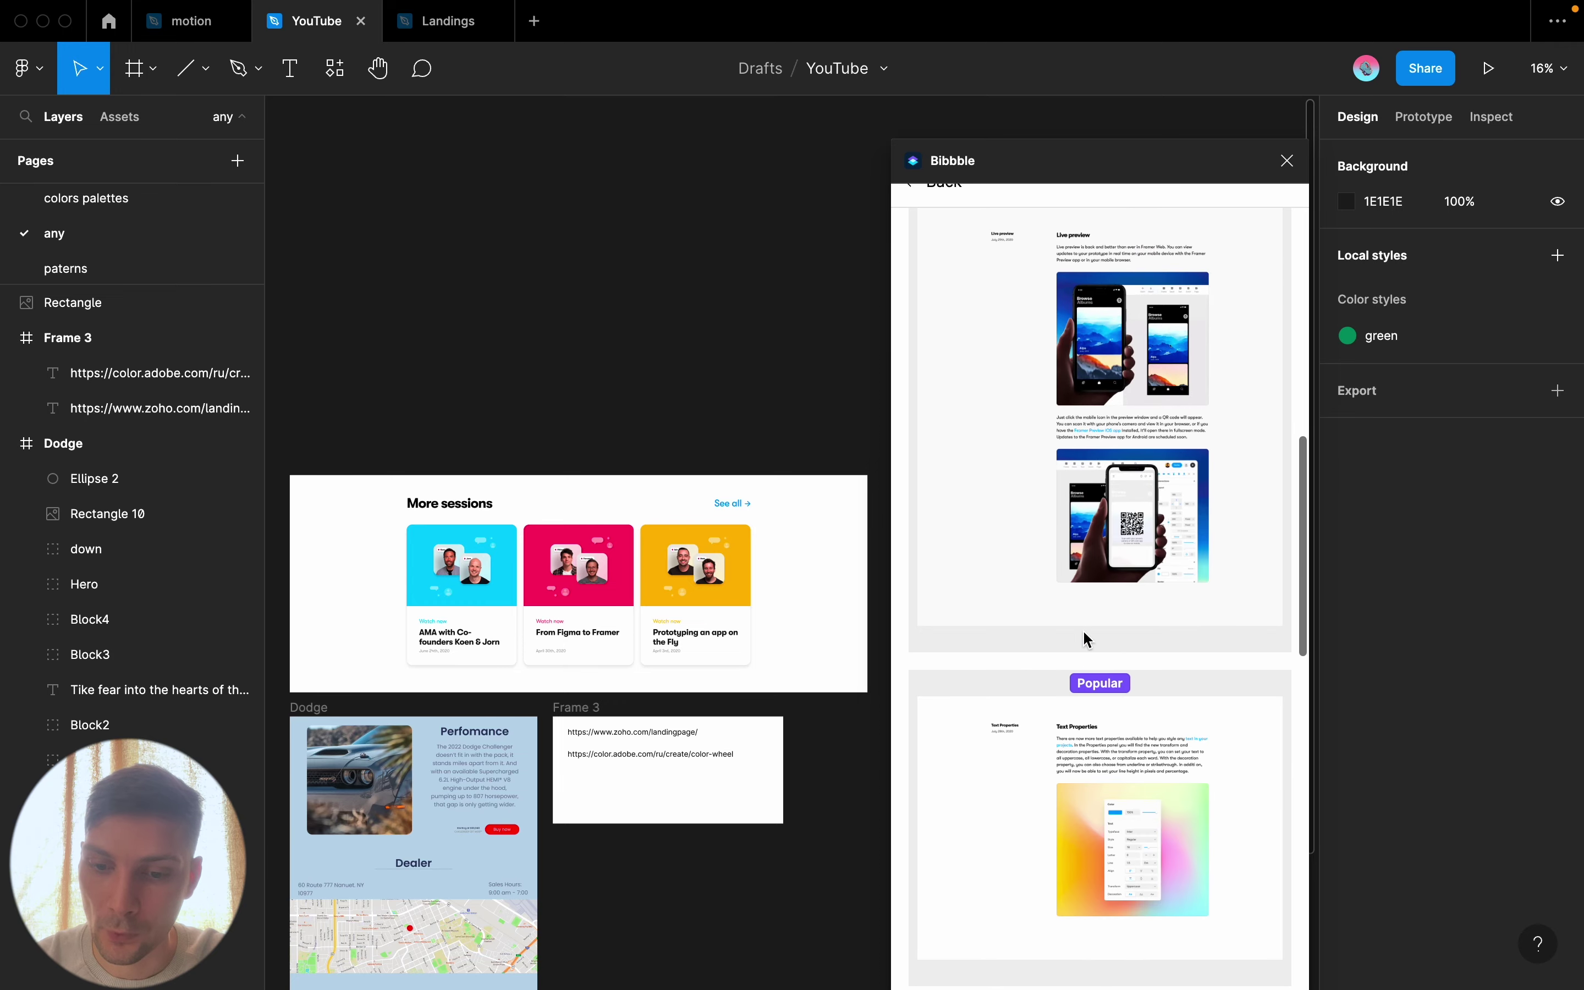
scroll(1083, 629, "down", 3)
scroll(1082, 629, "down", 3)
scroll(1083, 629, "down", 10)
scroll(1083, 629, "down", 1)
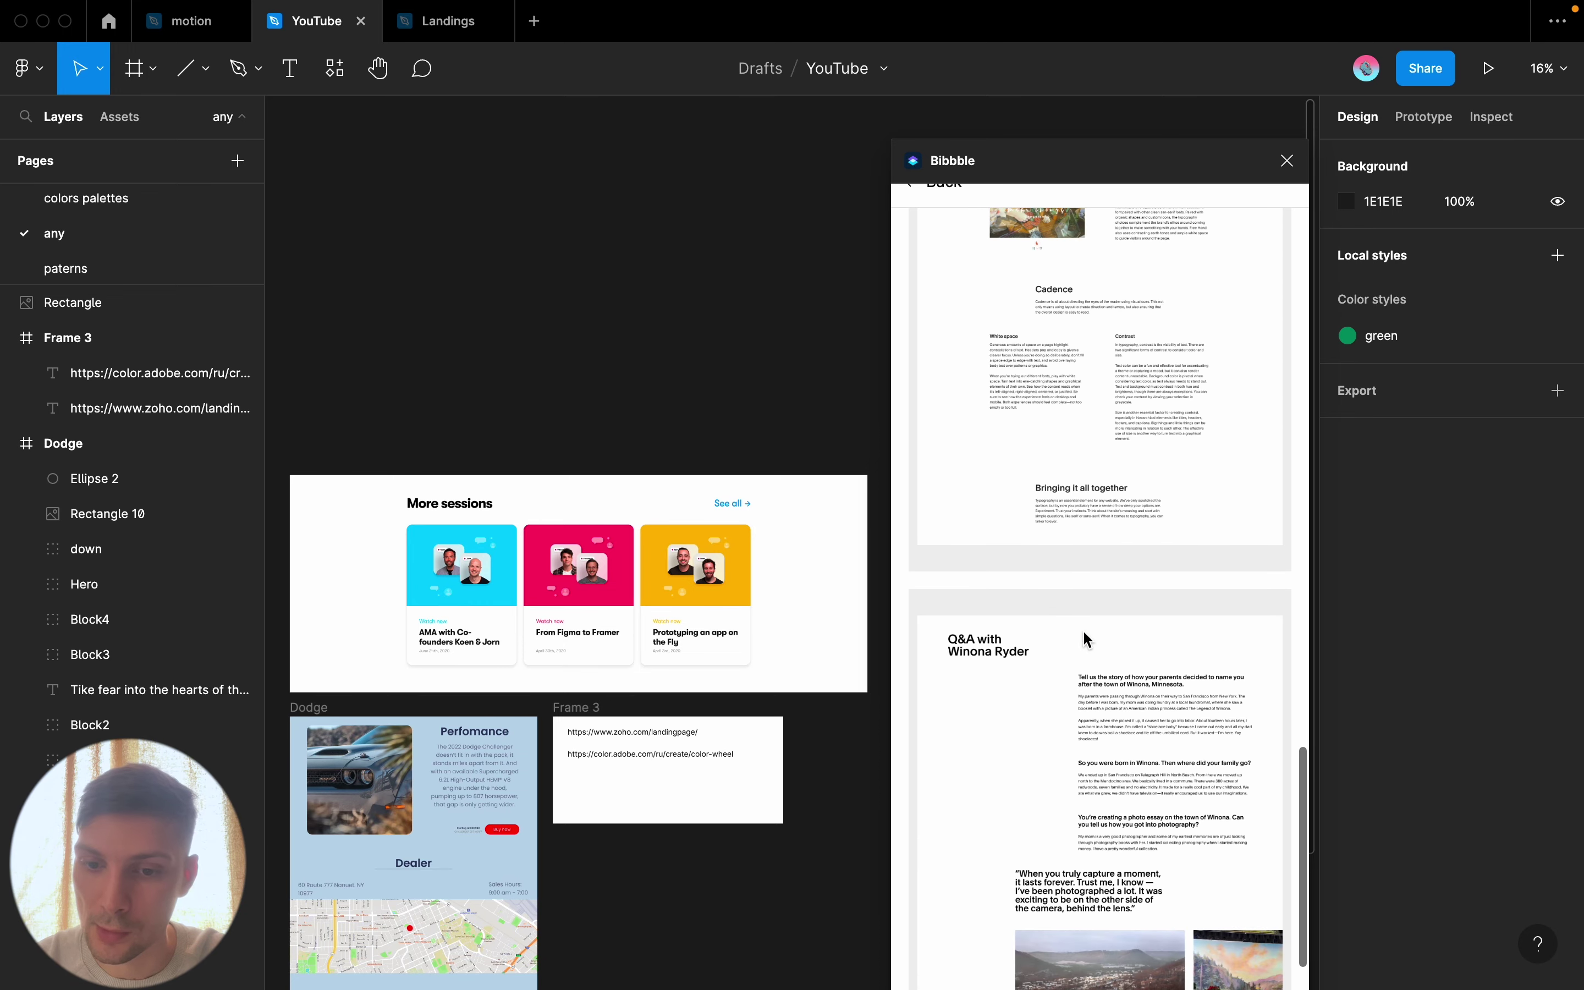
scroll(1083, 628, "up", 7)
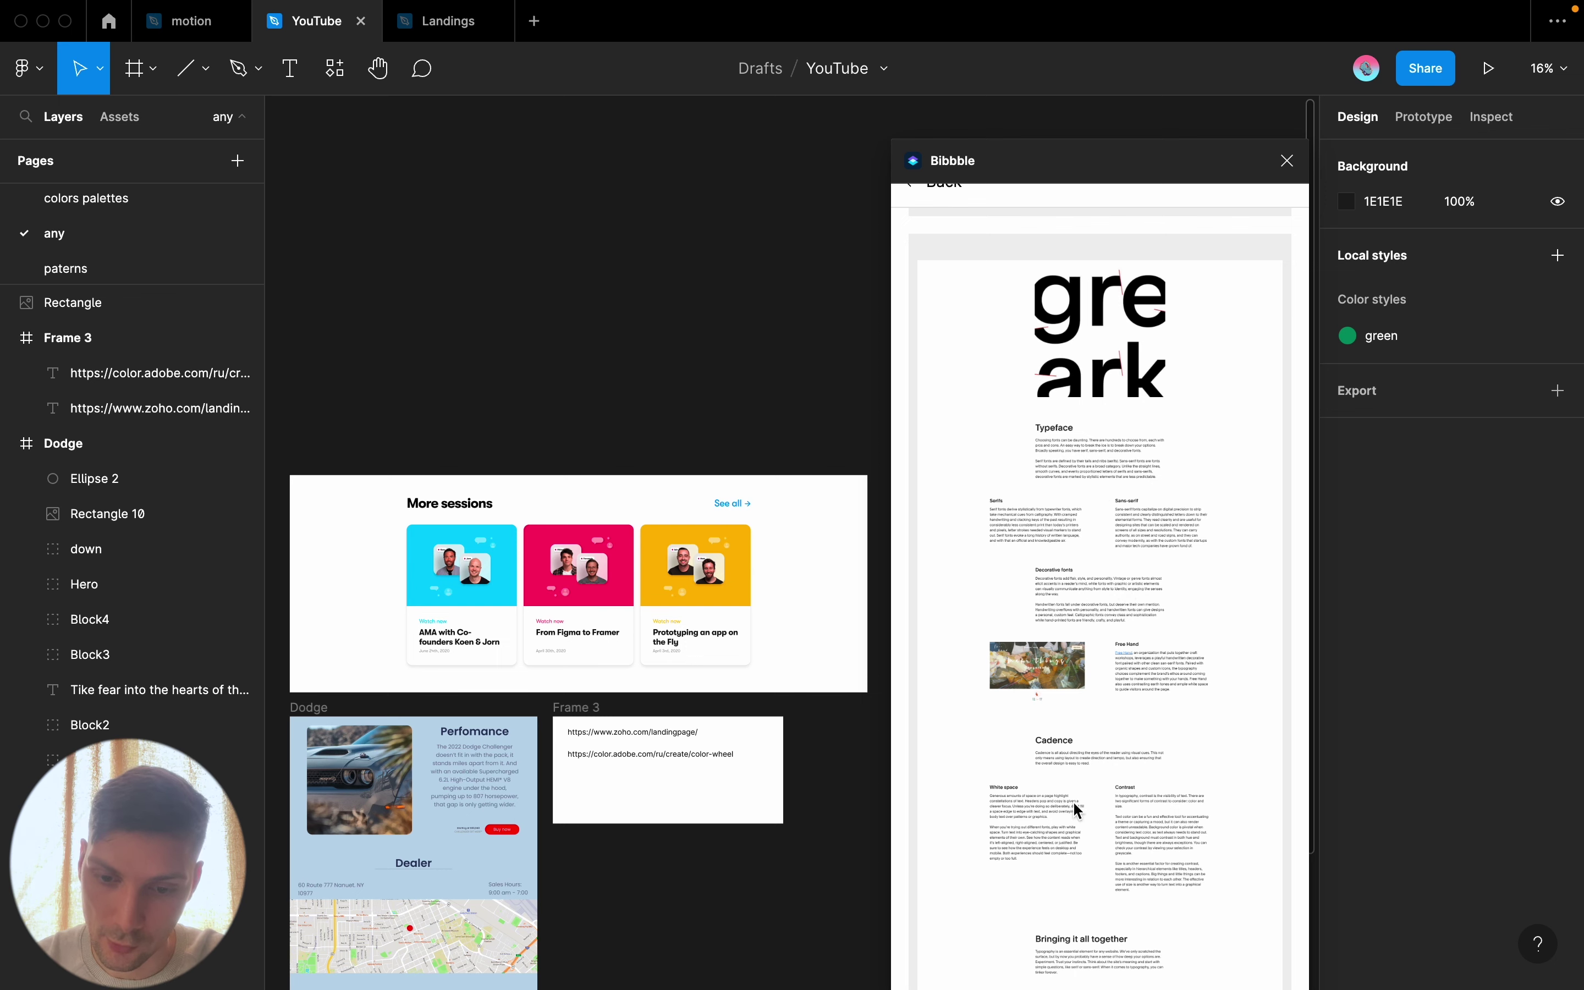
scroll(1077, 635, "down", 7)
scroll(1075, 645, "down", 3)
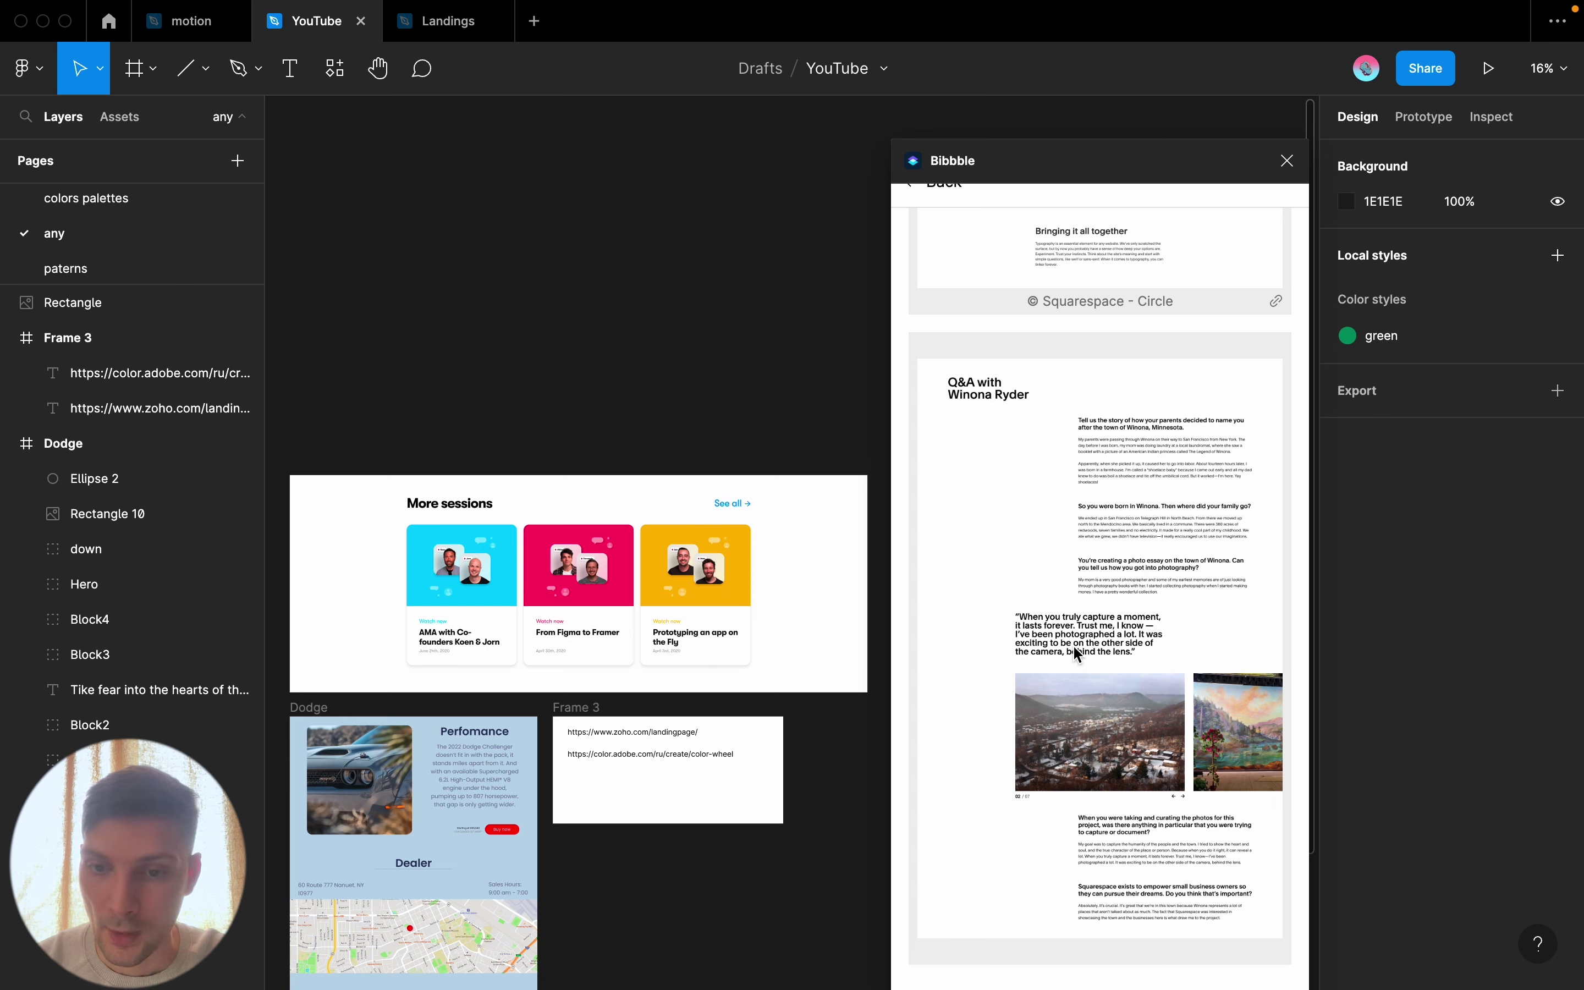
left_click(914, 192)
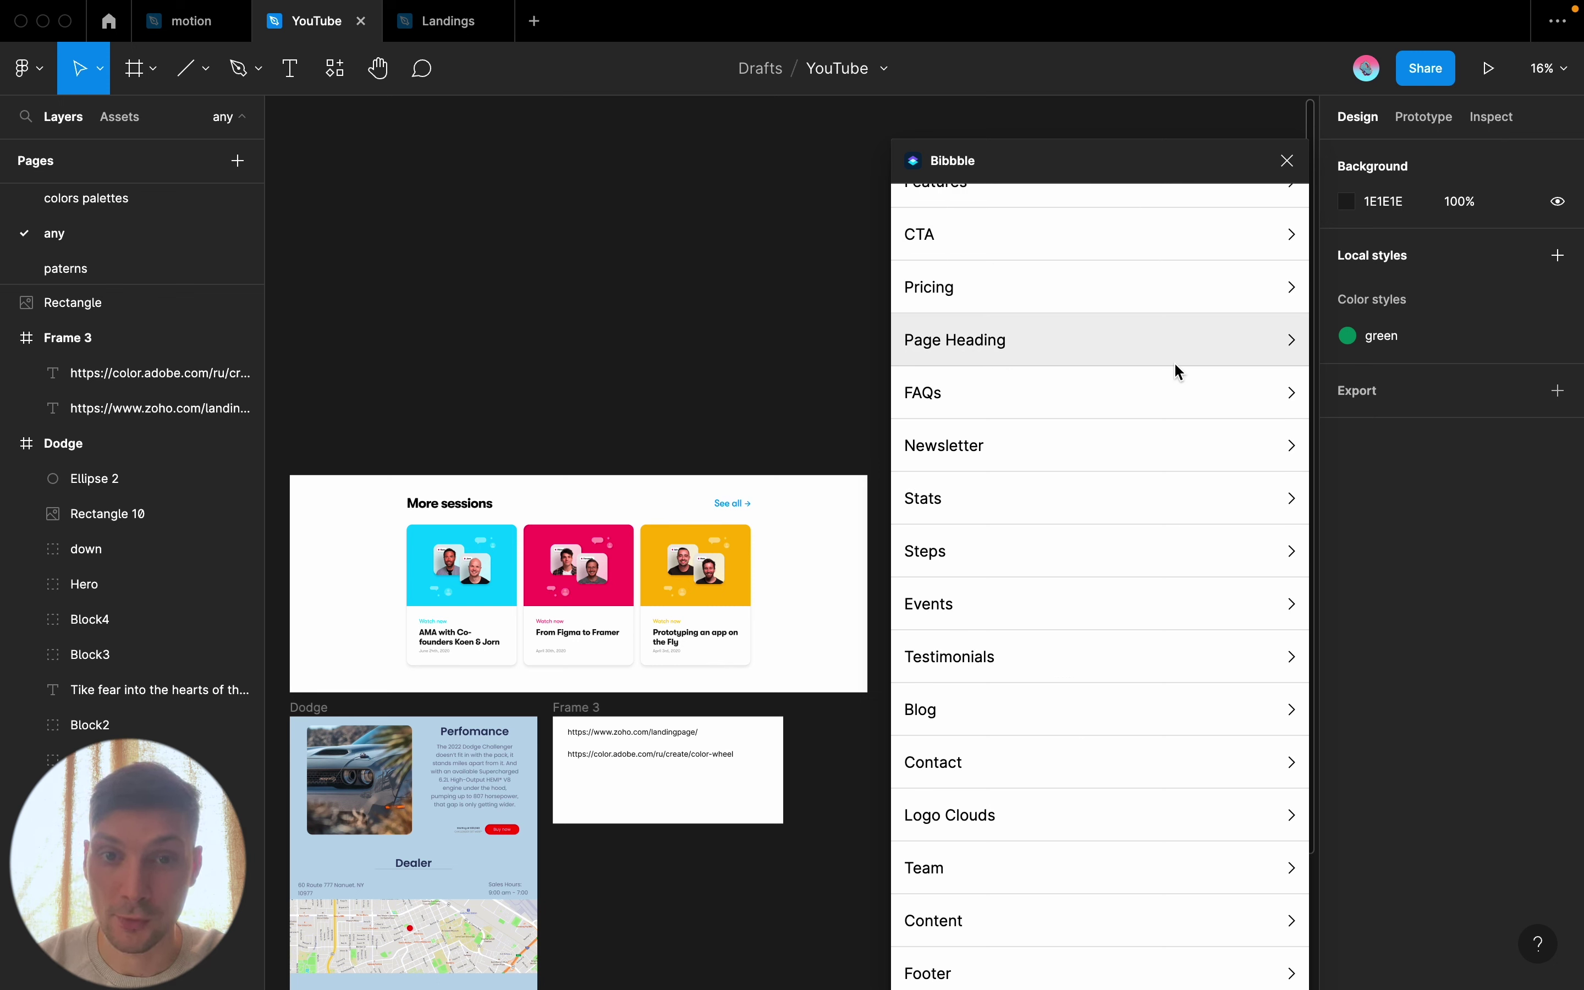
scroll(1178, 371, "up", 3)
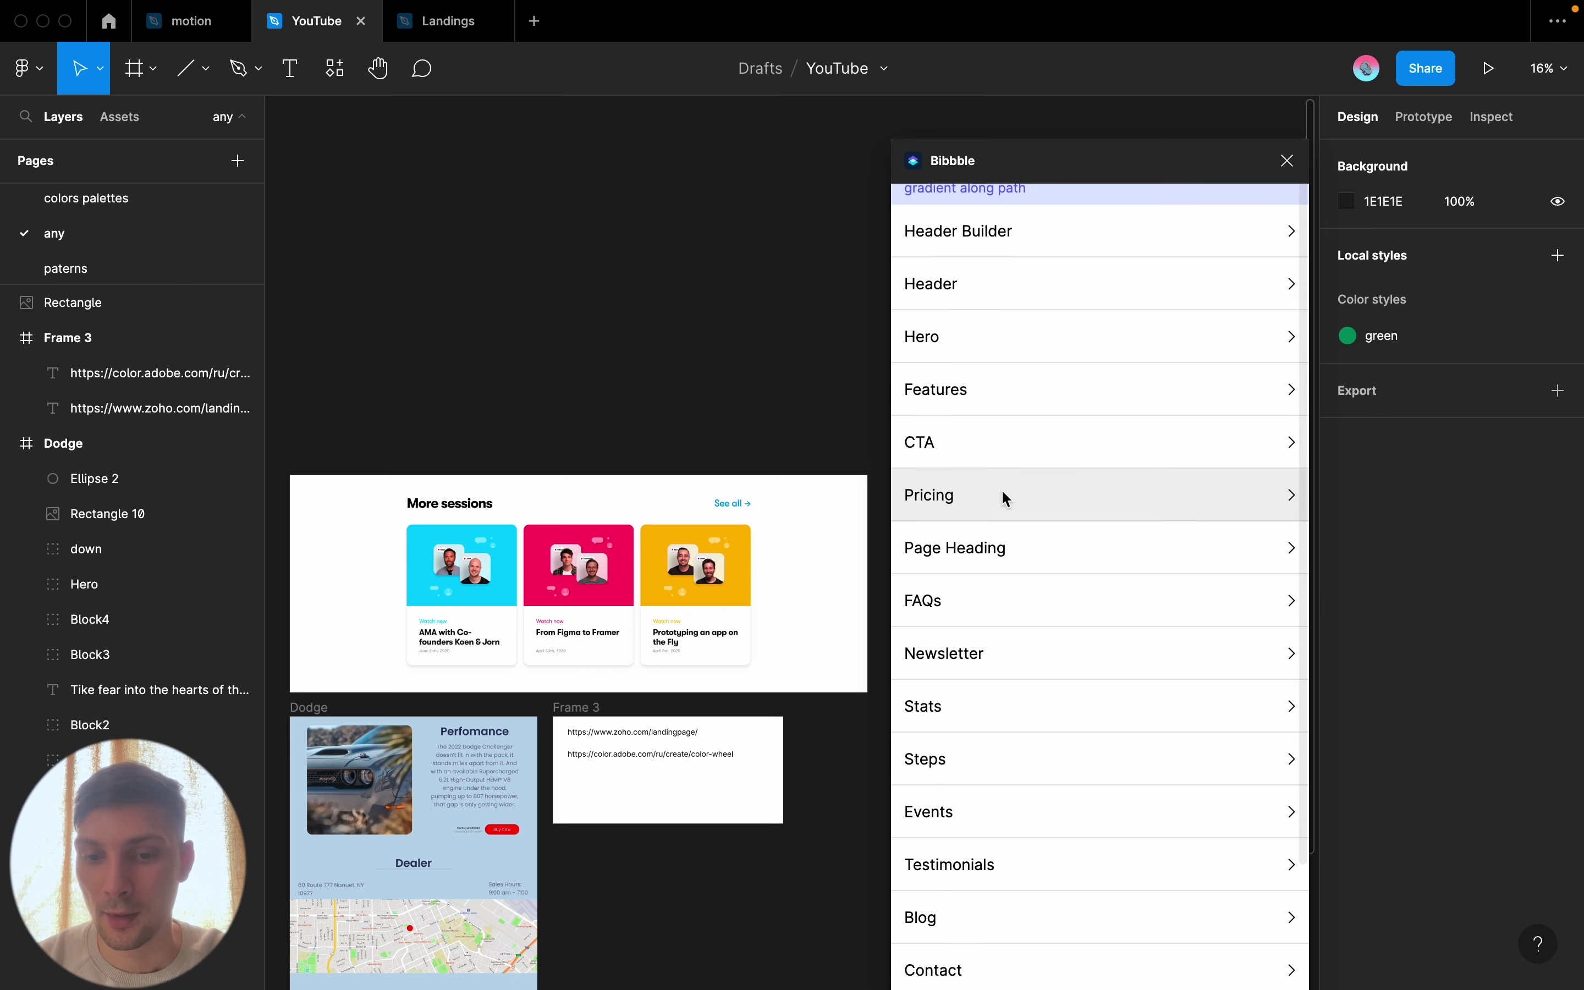
Close Bibbble and delete the More sessions banner from the canvas
left_click(1287, 161)
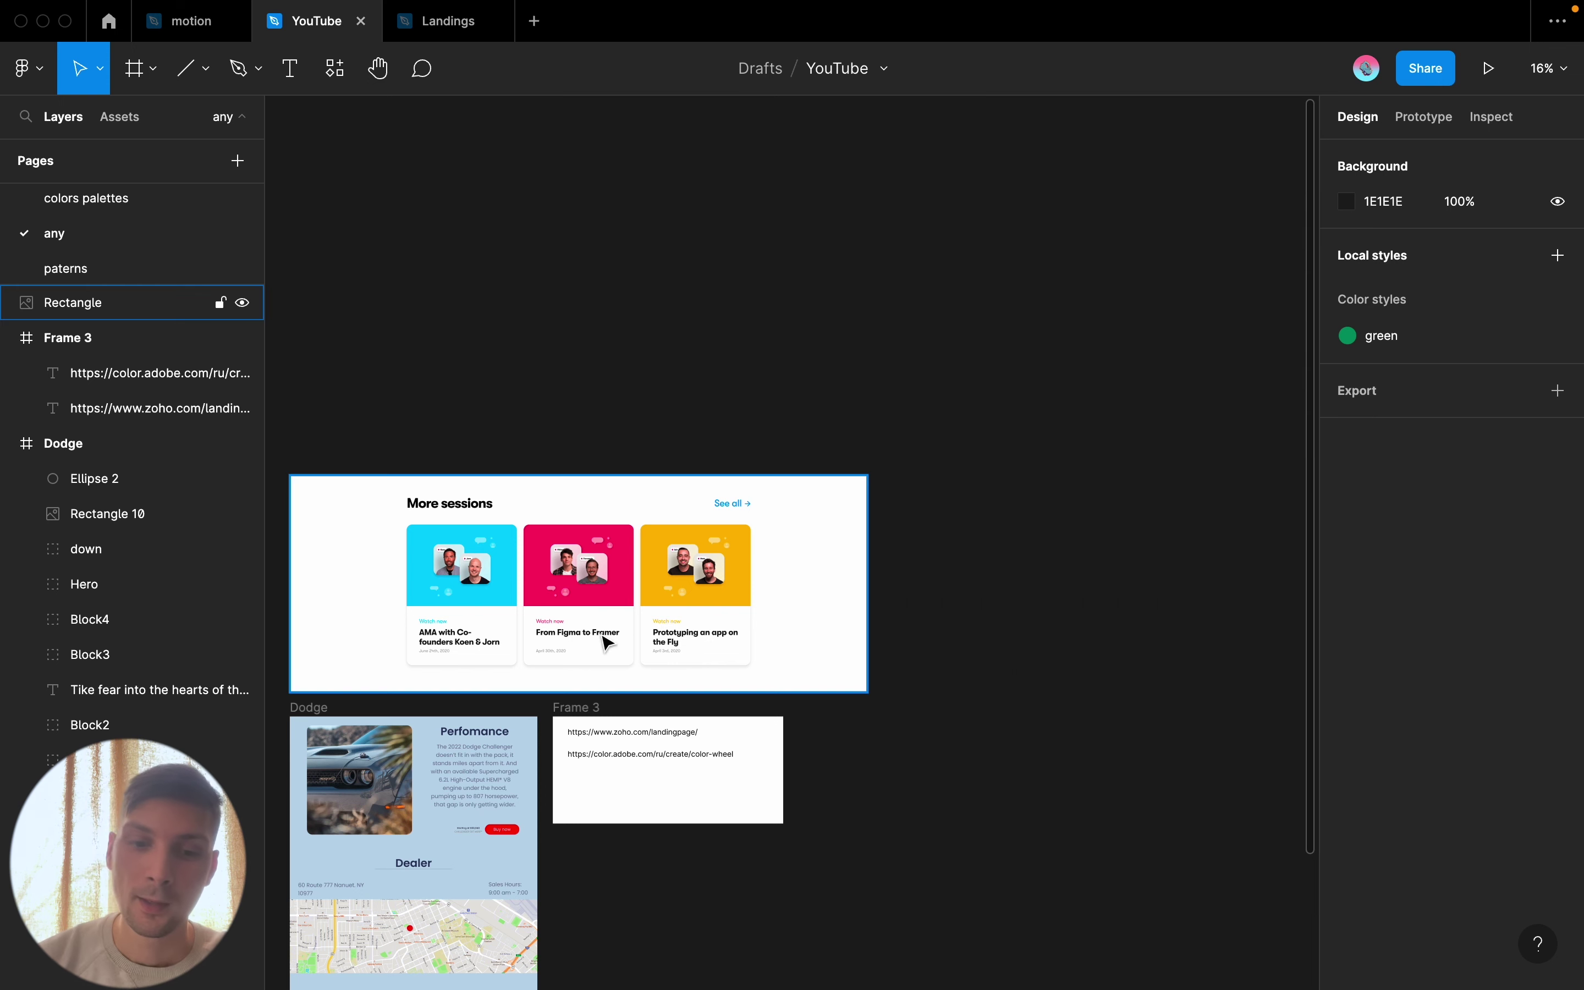
left_click(488, 573)
key("Delete")
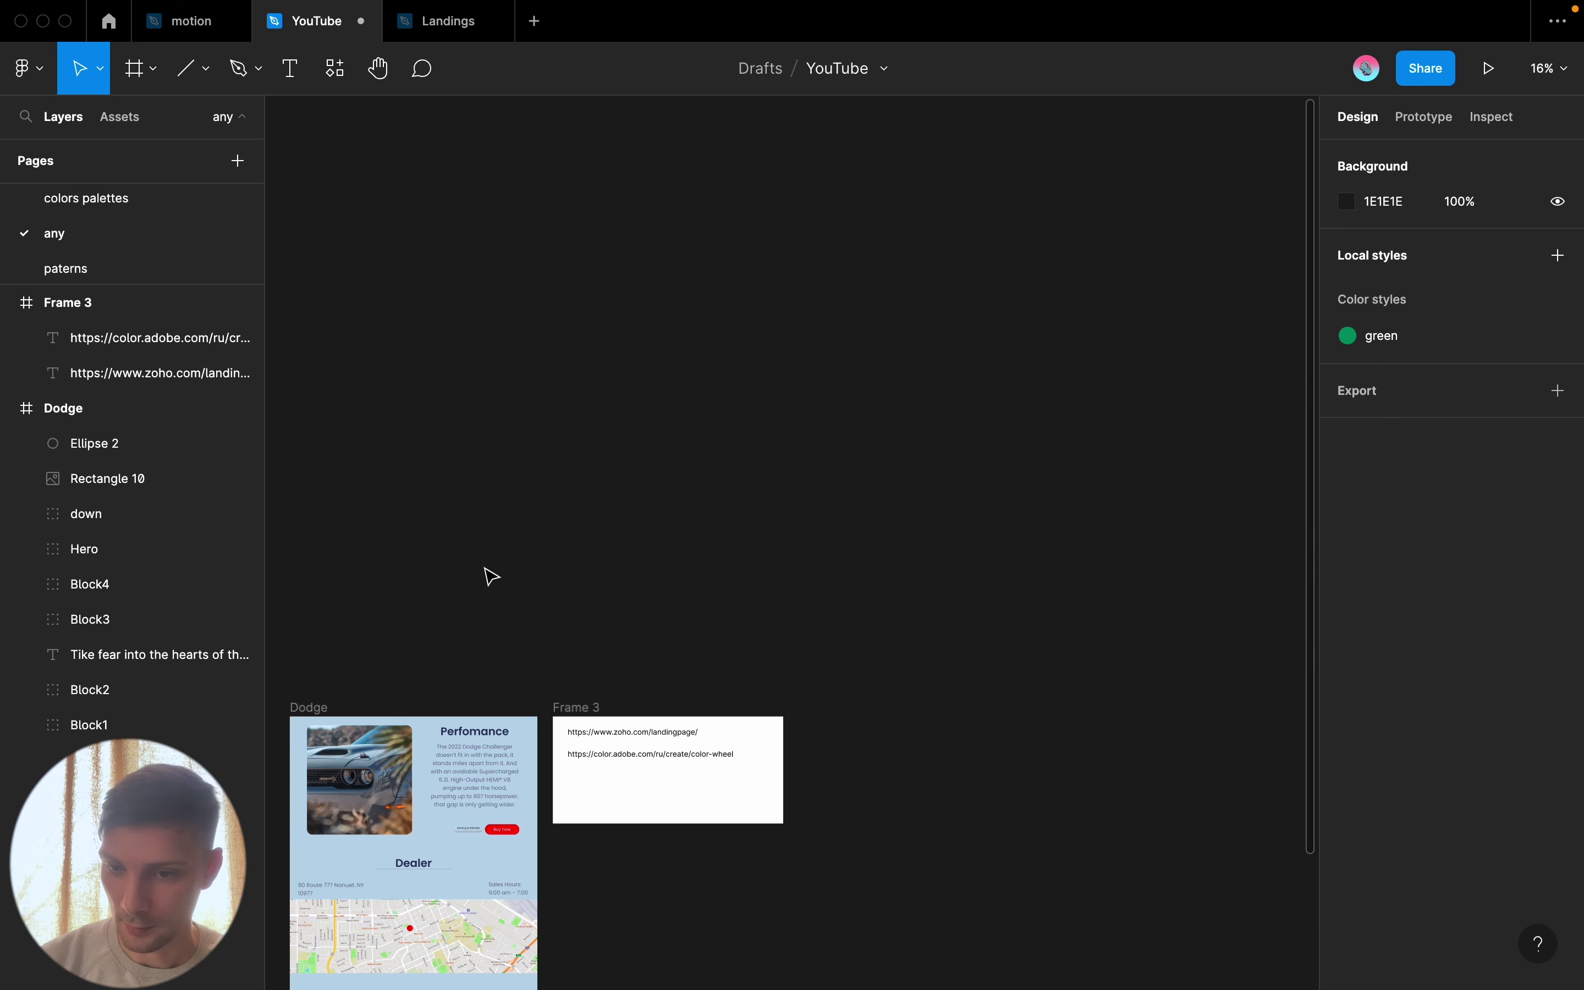
scroll(491, 577, "down", 4)
scroll(1067, 501, "down", 2)
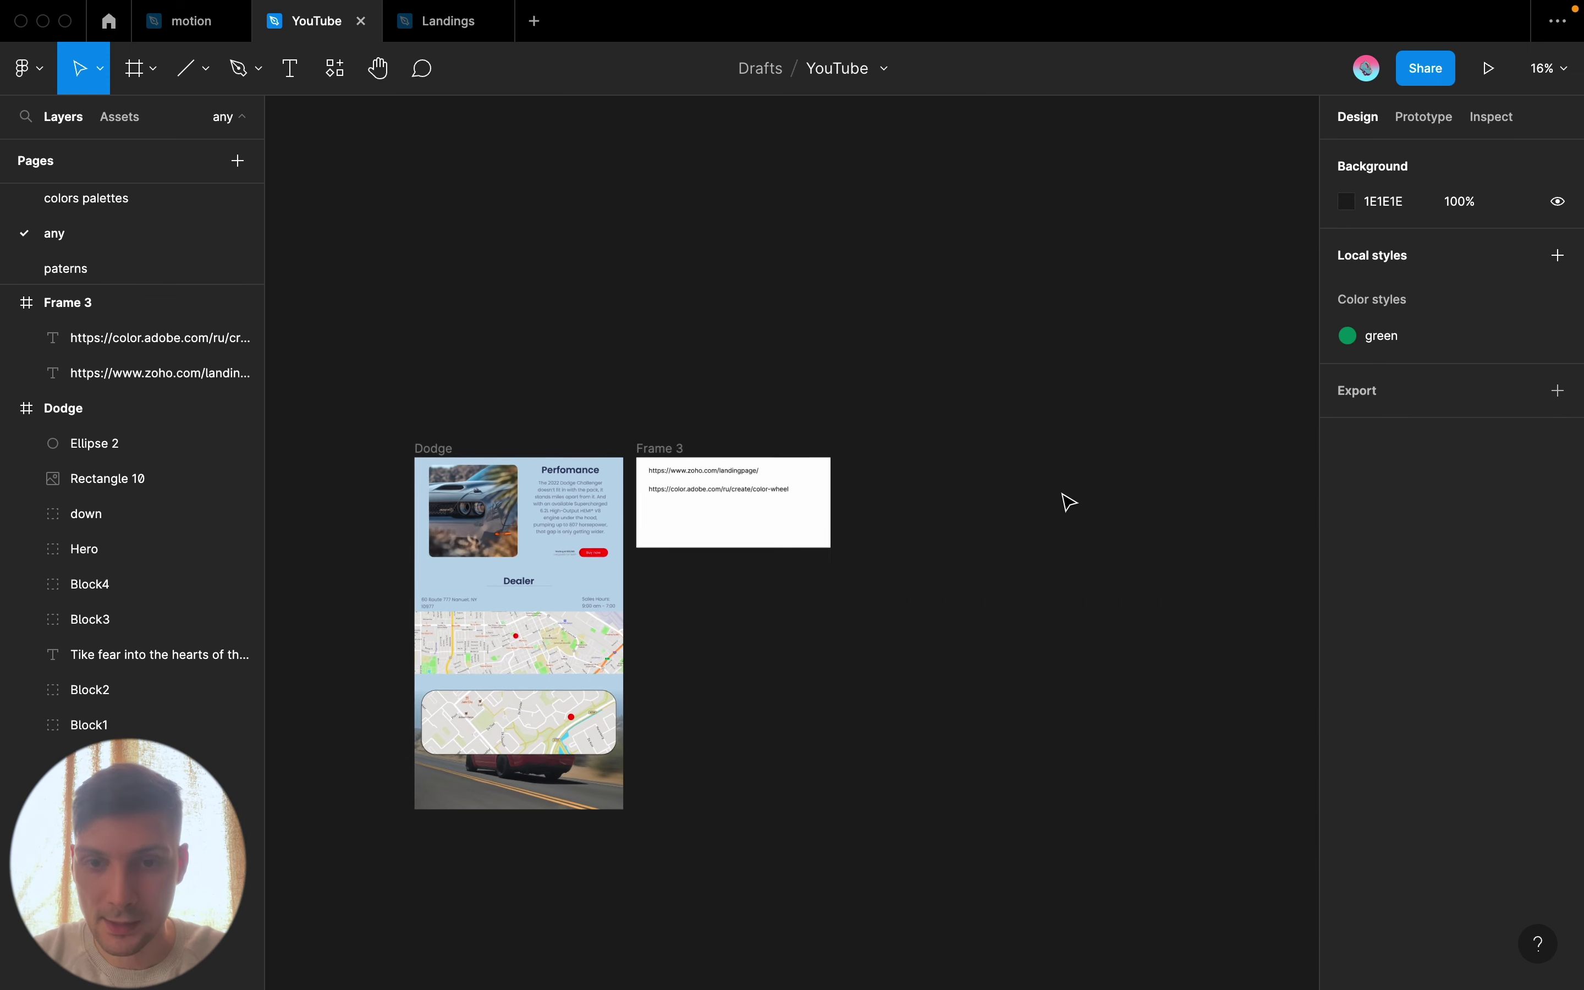
right_click(933, 535)
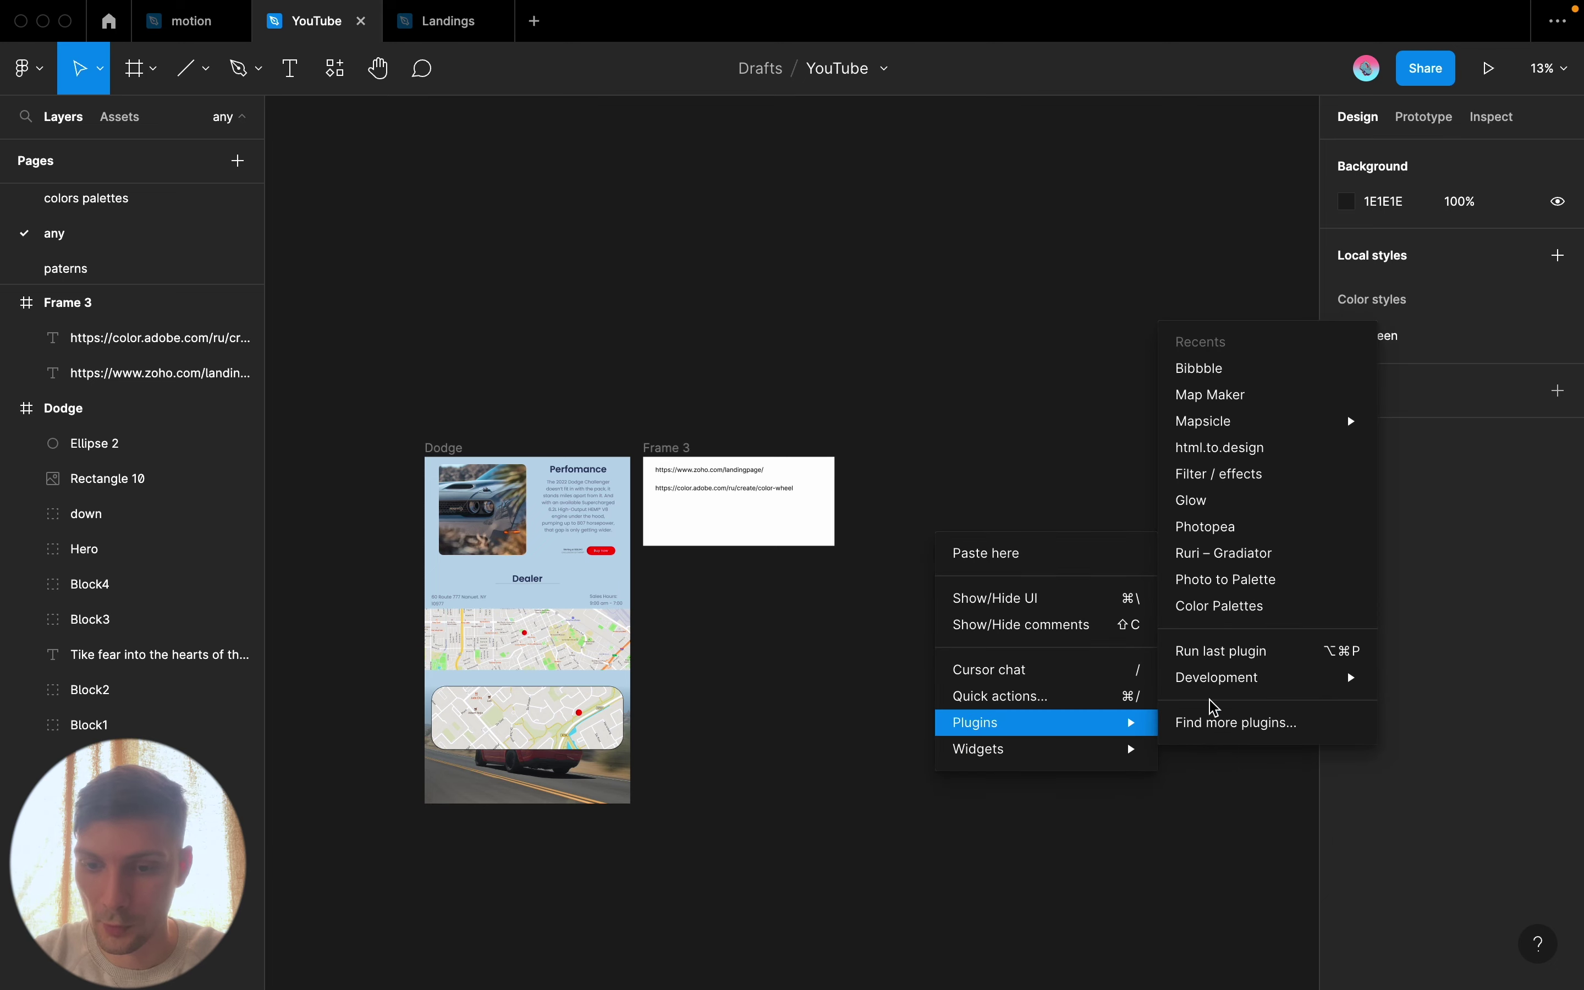
mouse_move(1256, 678)
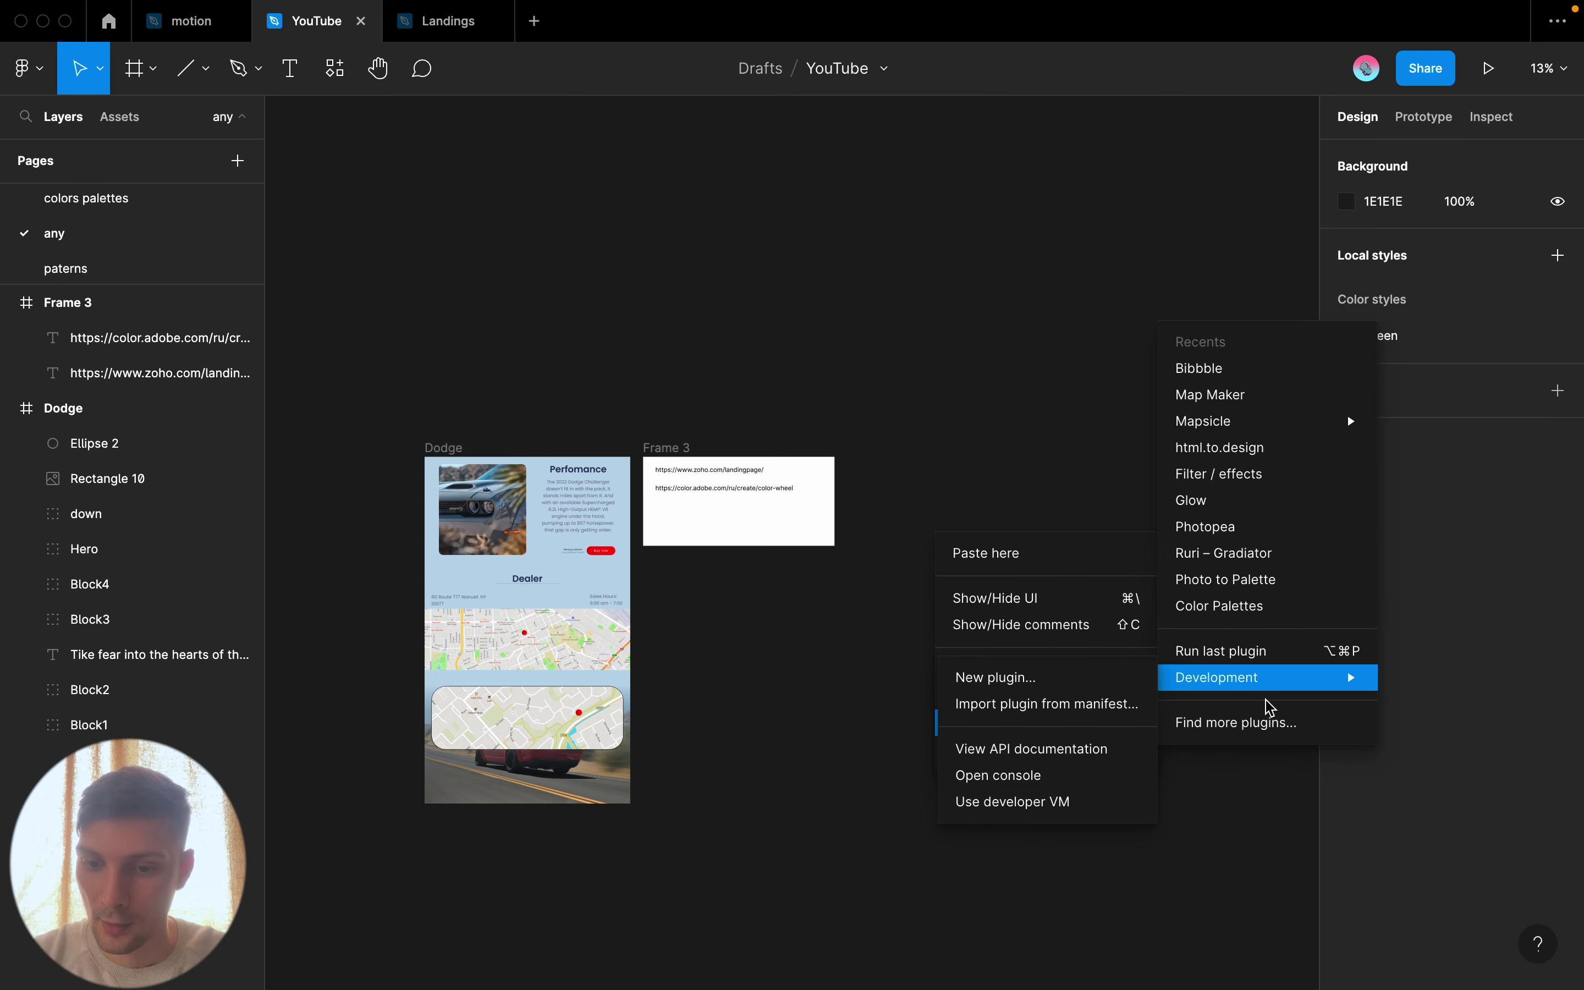
left_click(1254, 448)
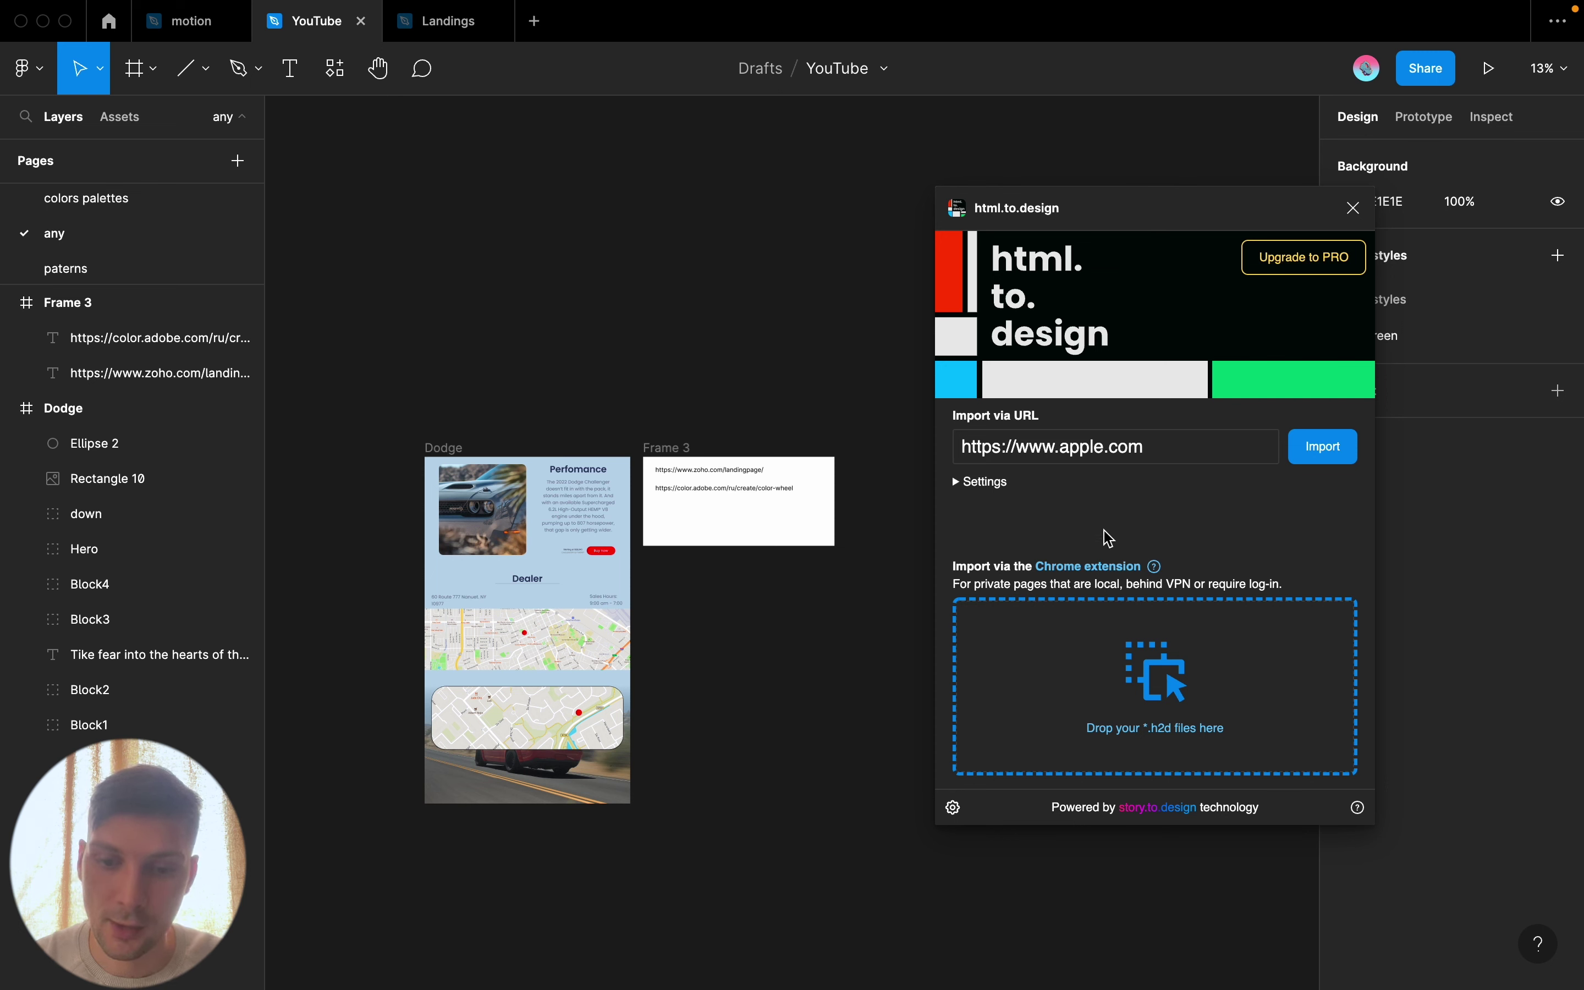
Import apple.com and nudge the new homepage frame slightly lower
left_click(1337, 461)
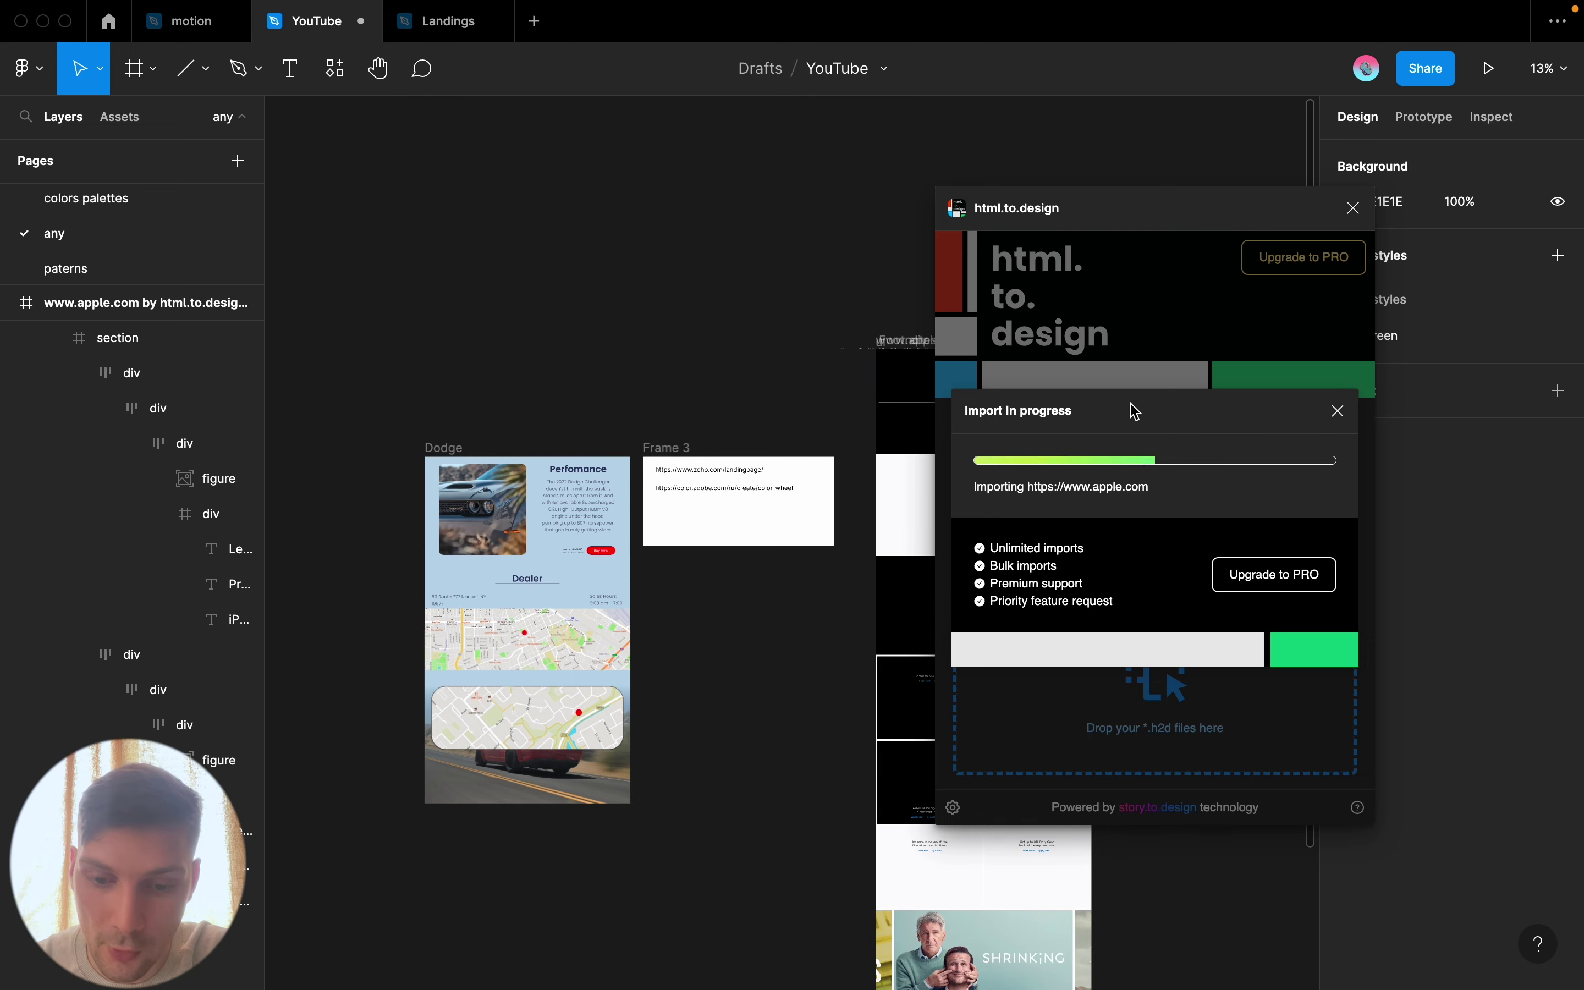
scroll(760, 407, "down", 5)
left_click(779, 343)
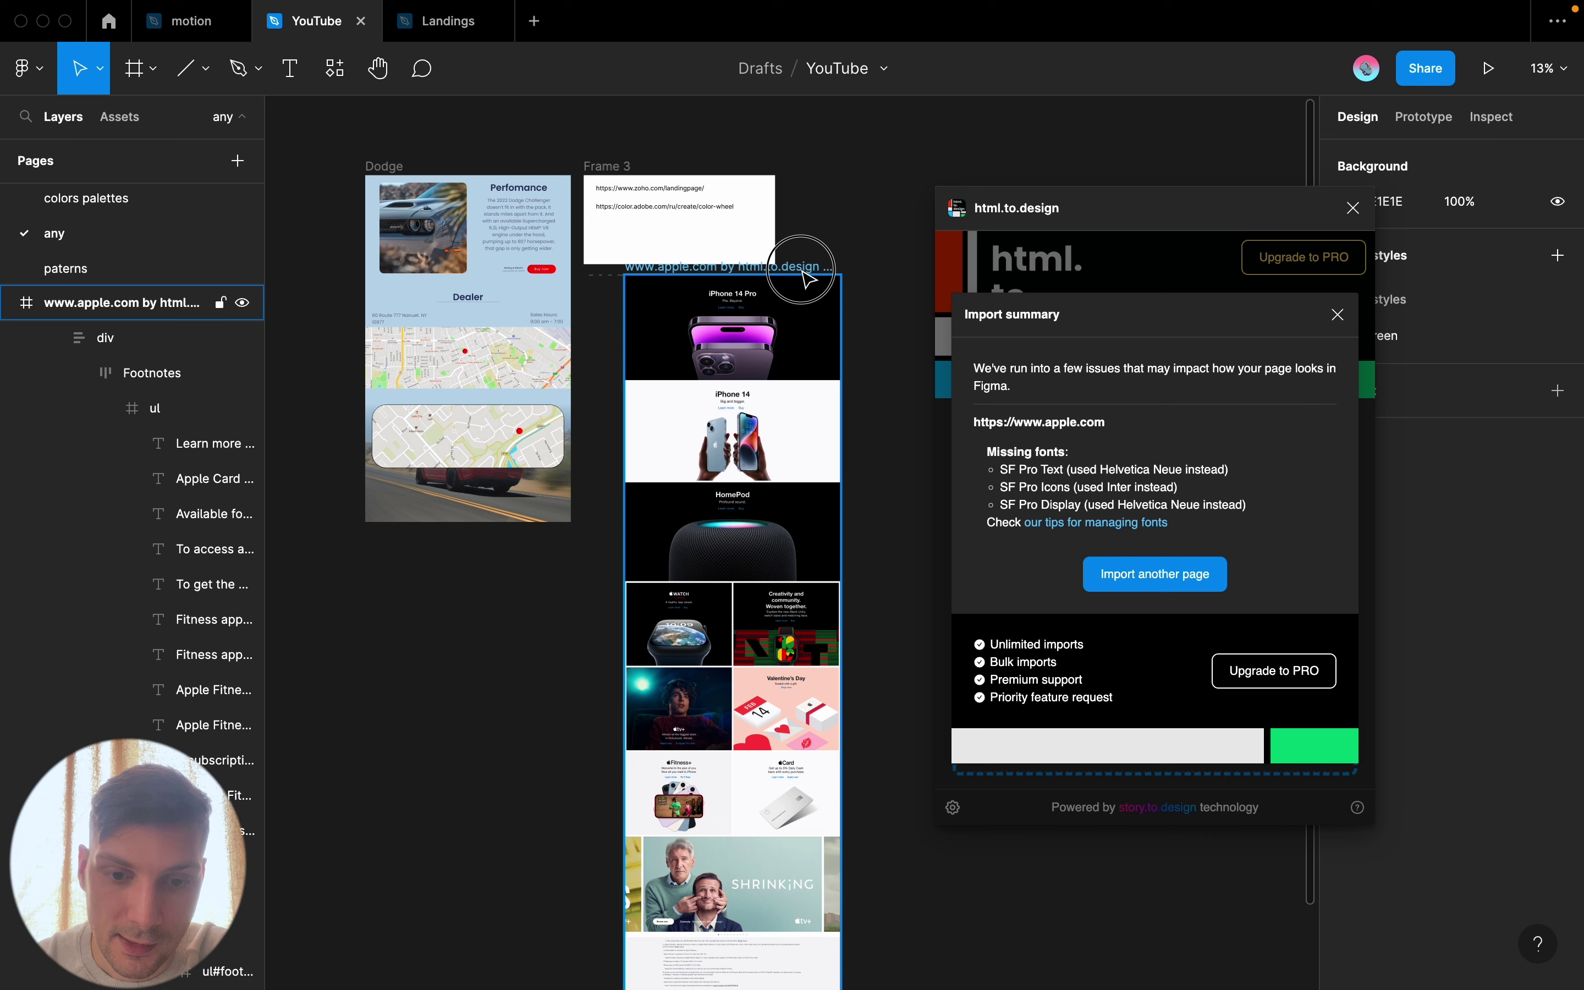
left_click_drag(804, 284, 807, 337)
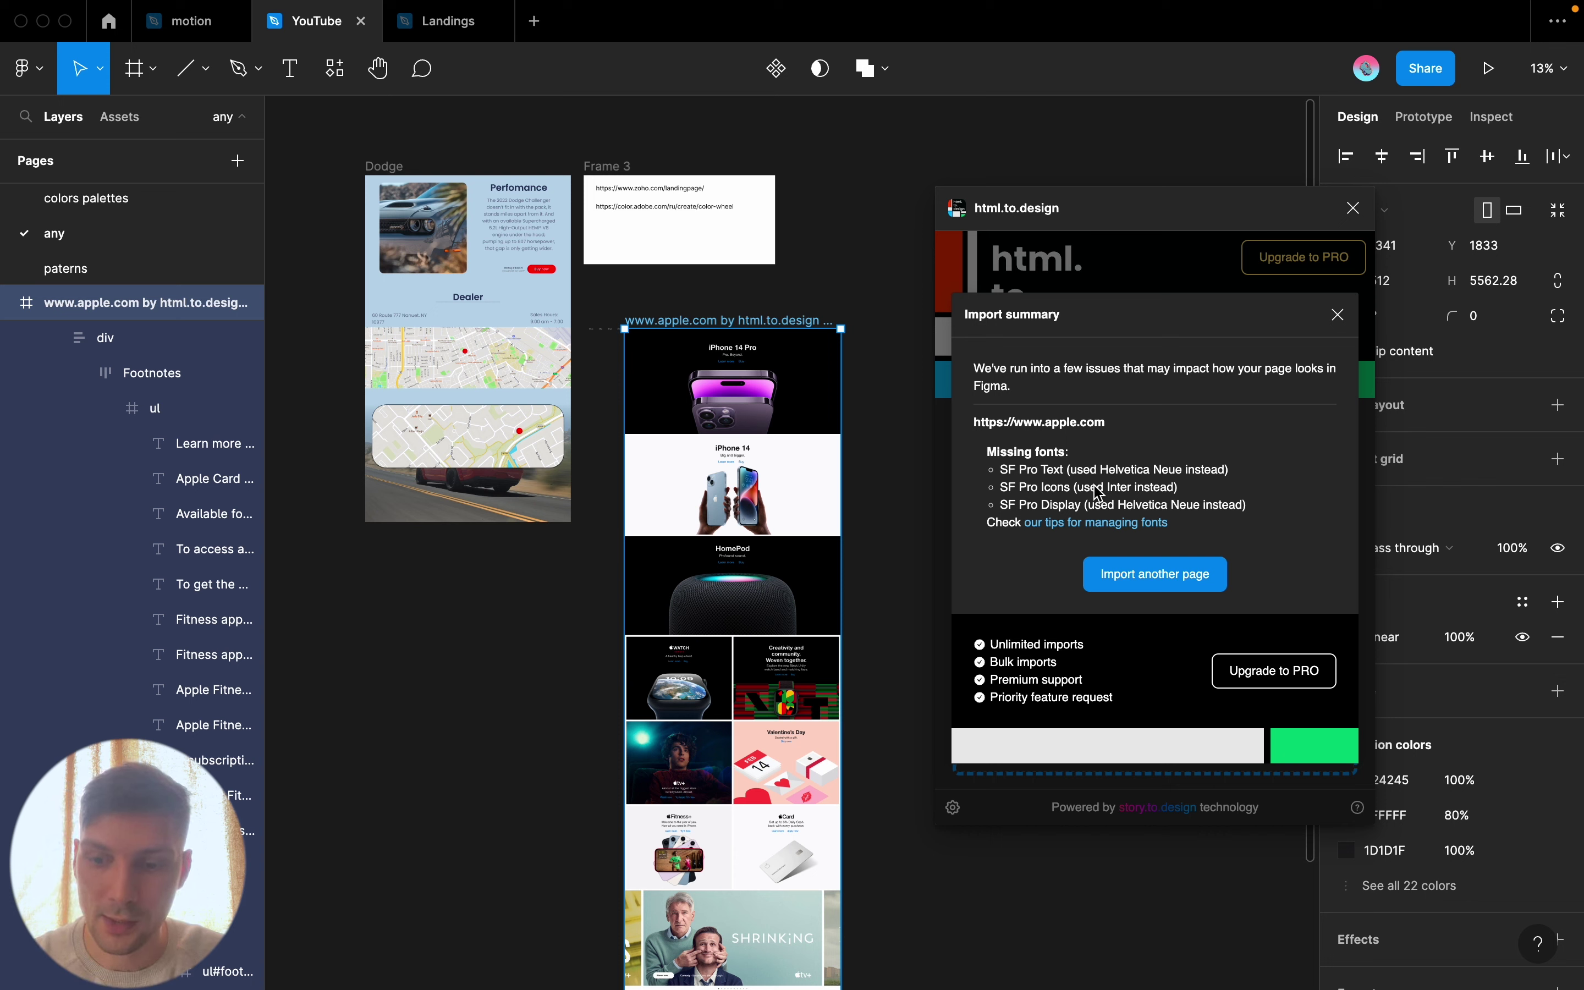
Close the missing-fonts import summary and shift the html.to.design window left
left_click(1337, 315)
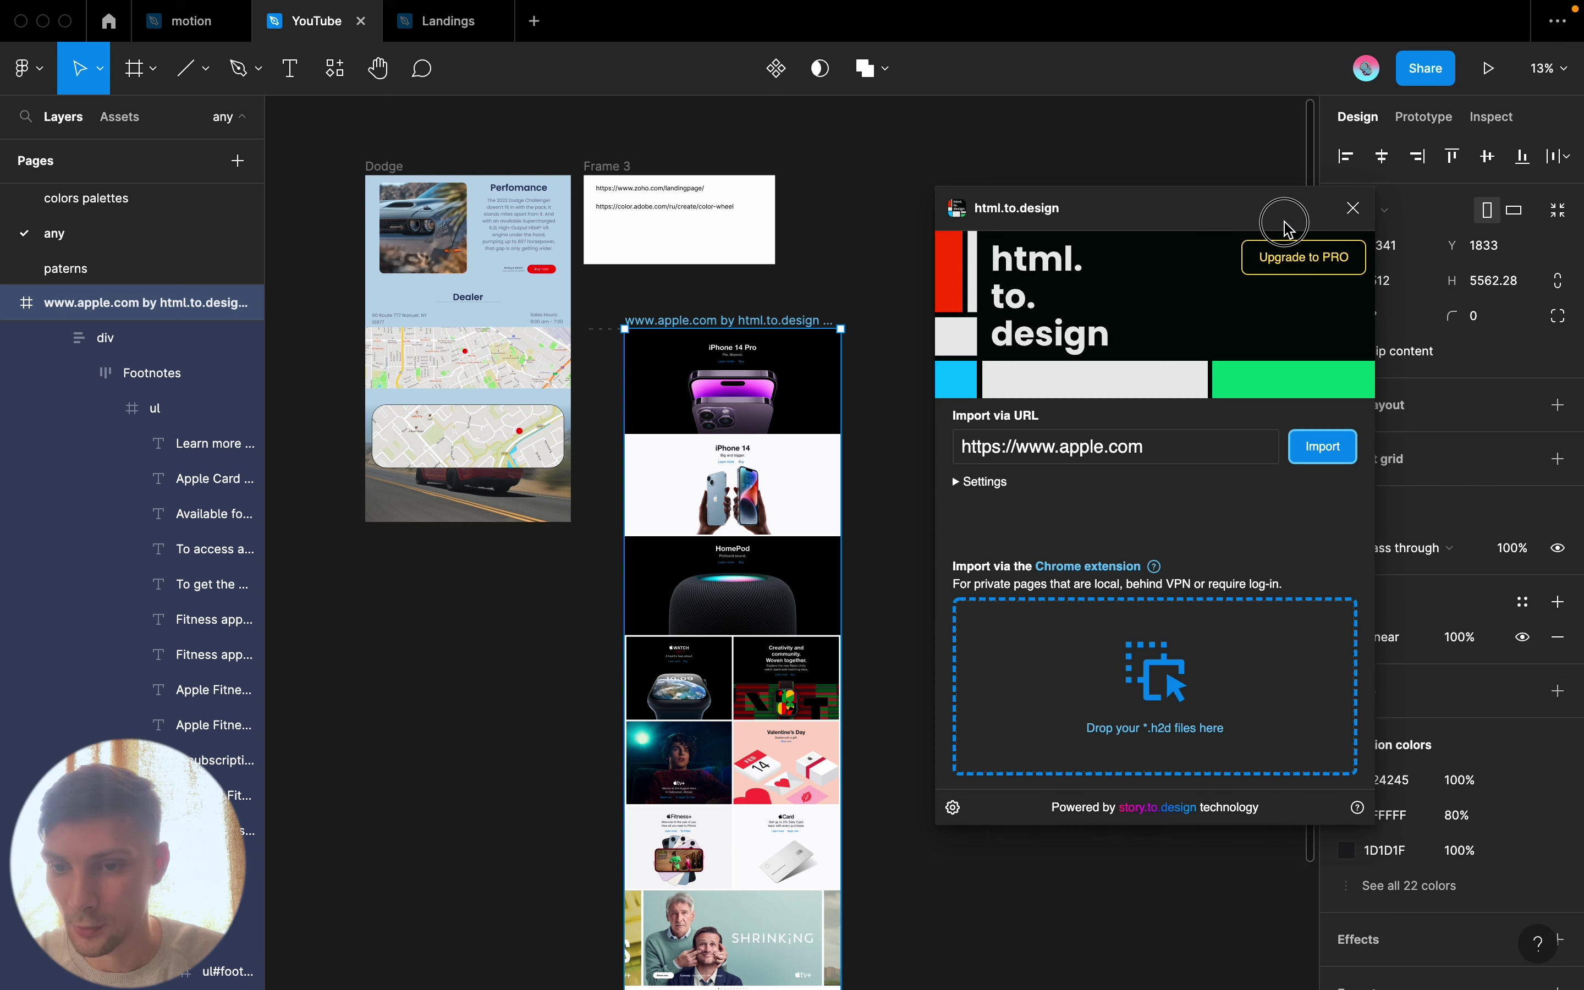
left_click_drag(1280, 211, 1188, 229)
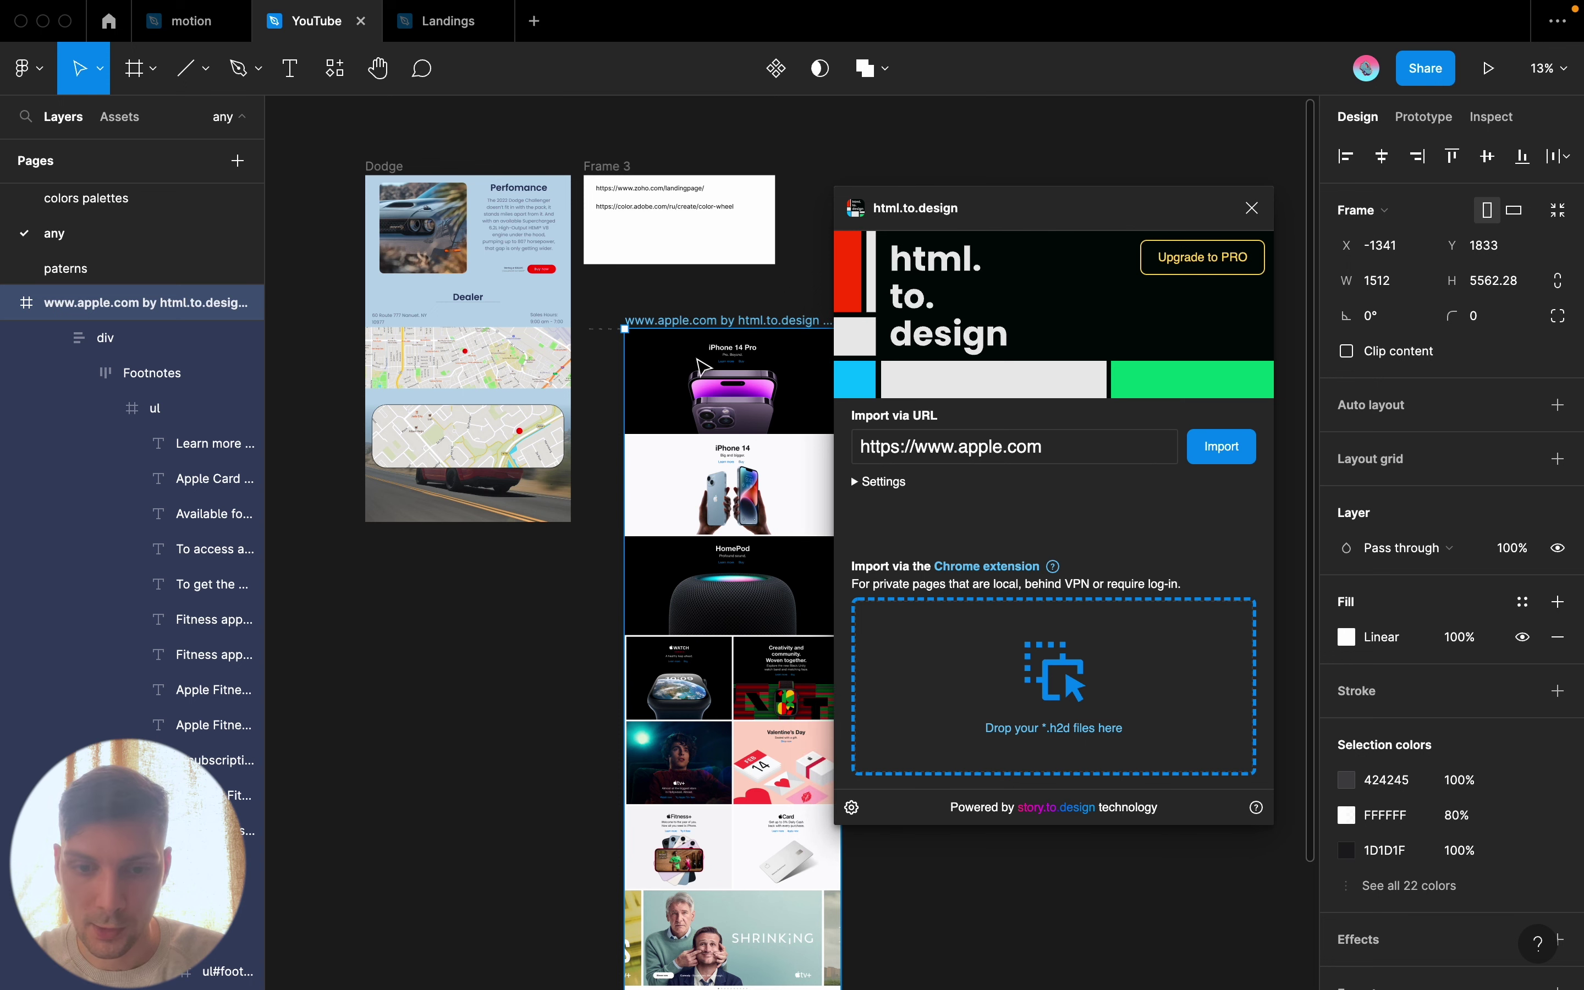
left_click(734, 450, "super")
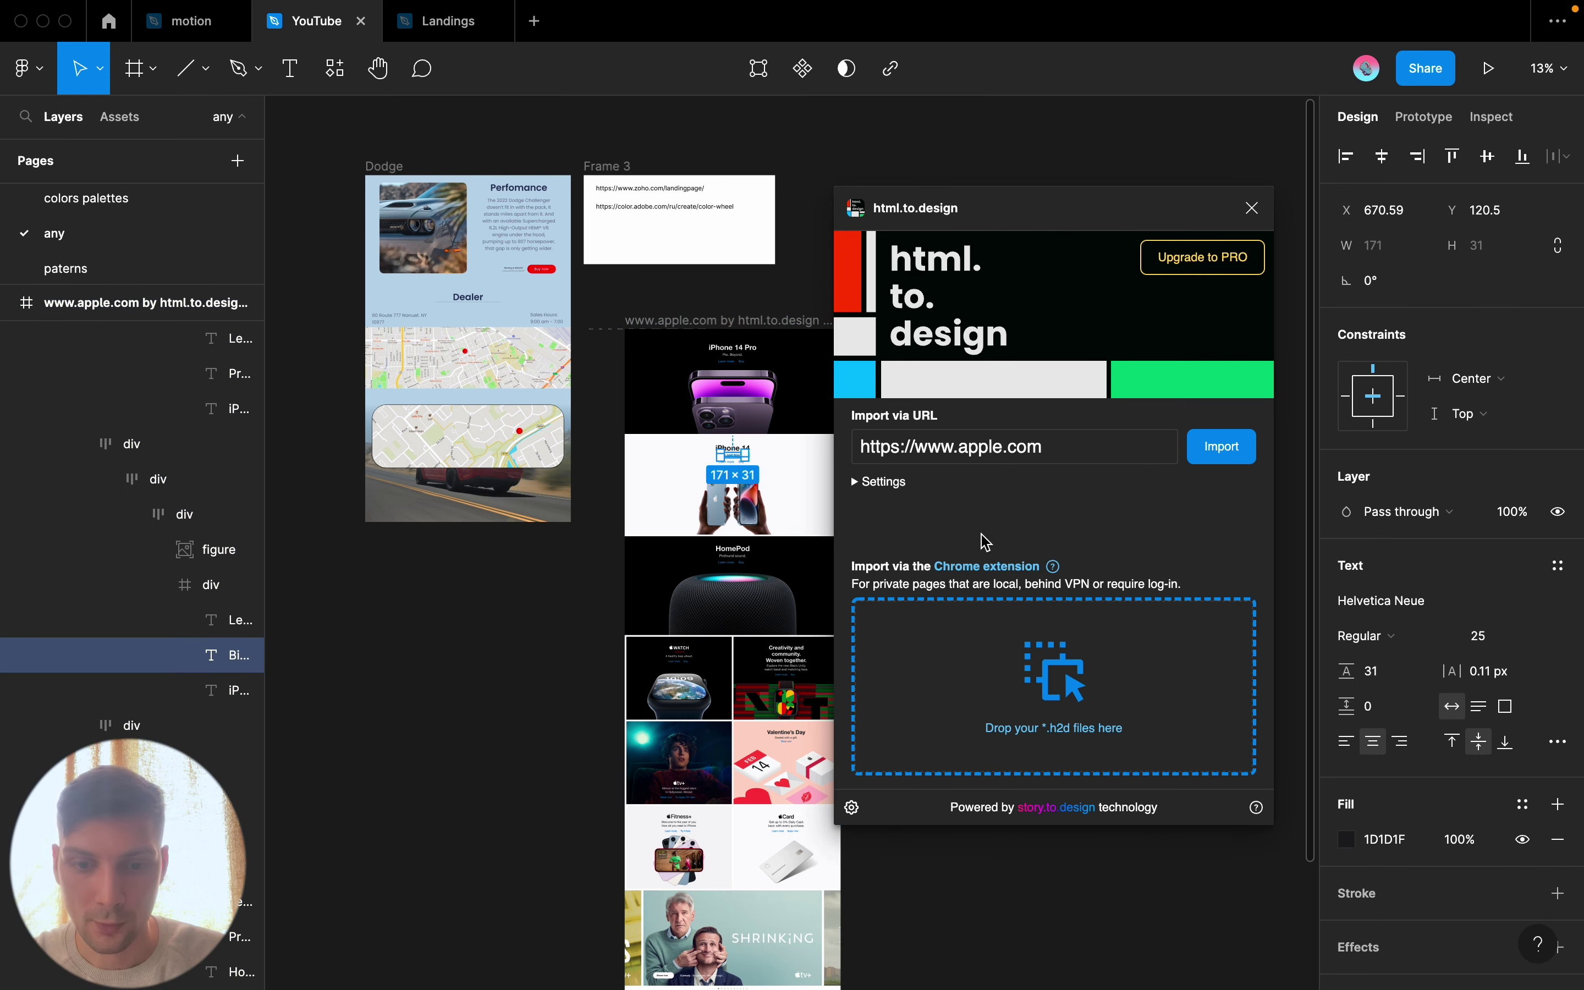
left_click(825, 220)
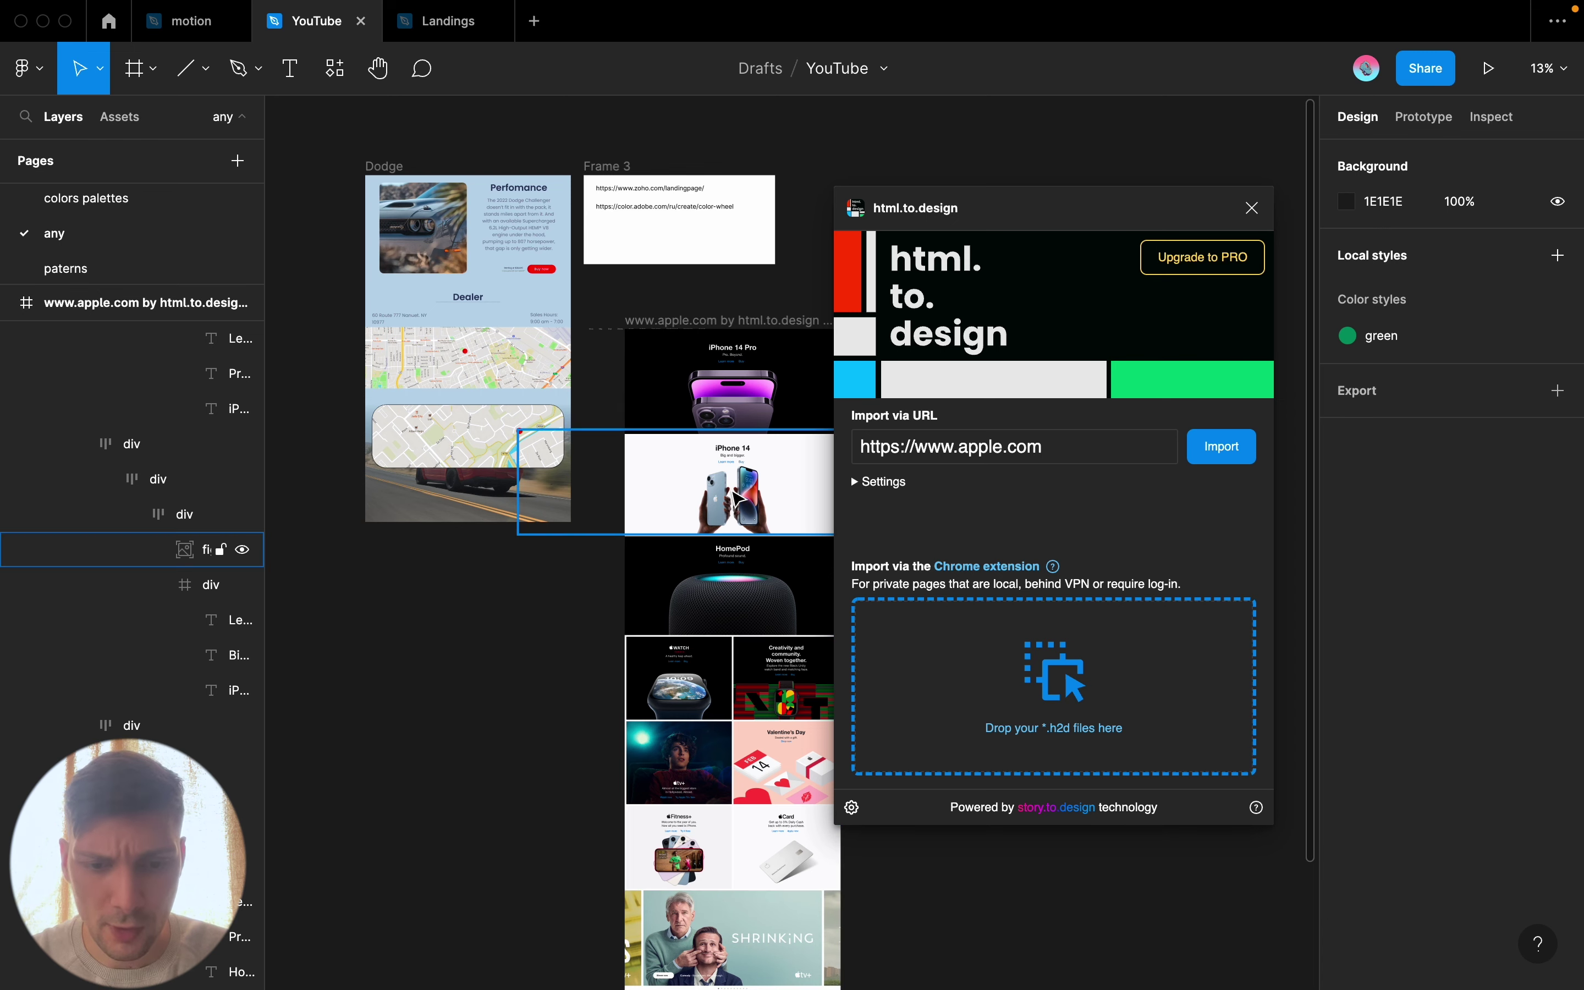
scroll(737, 502, "up", 5)
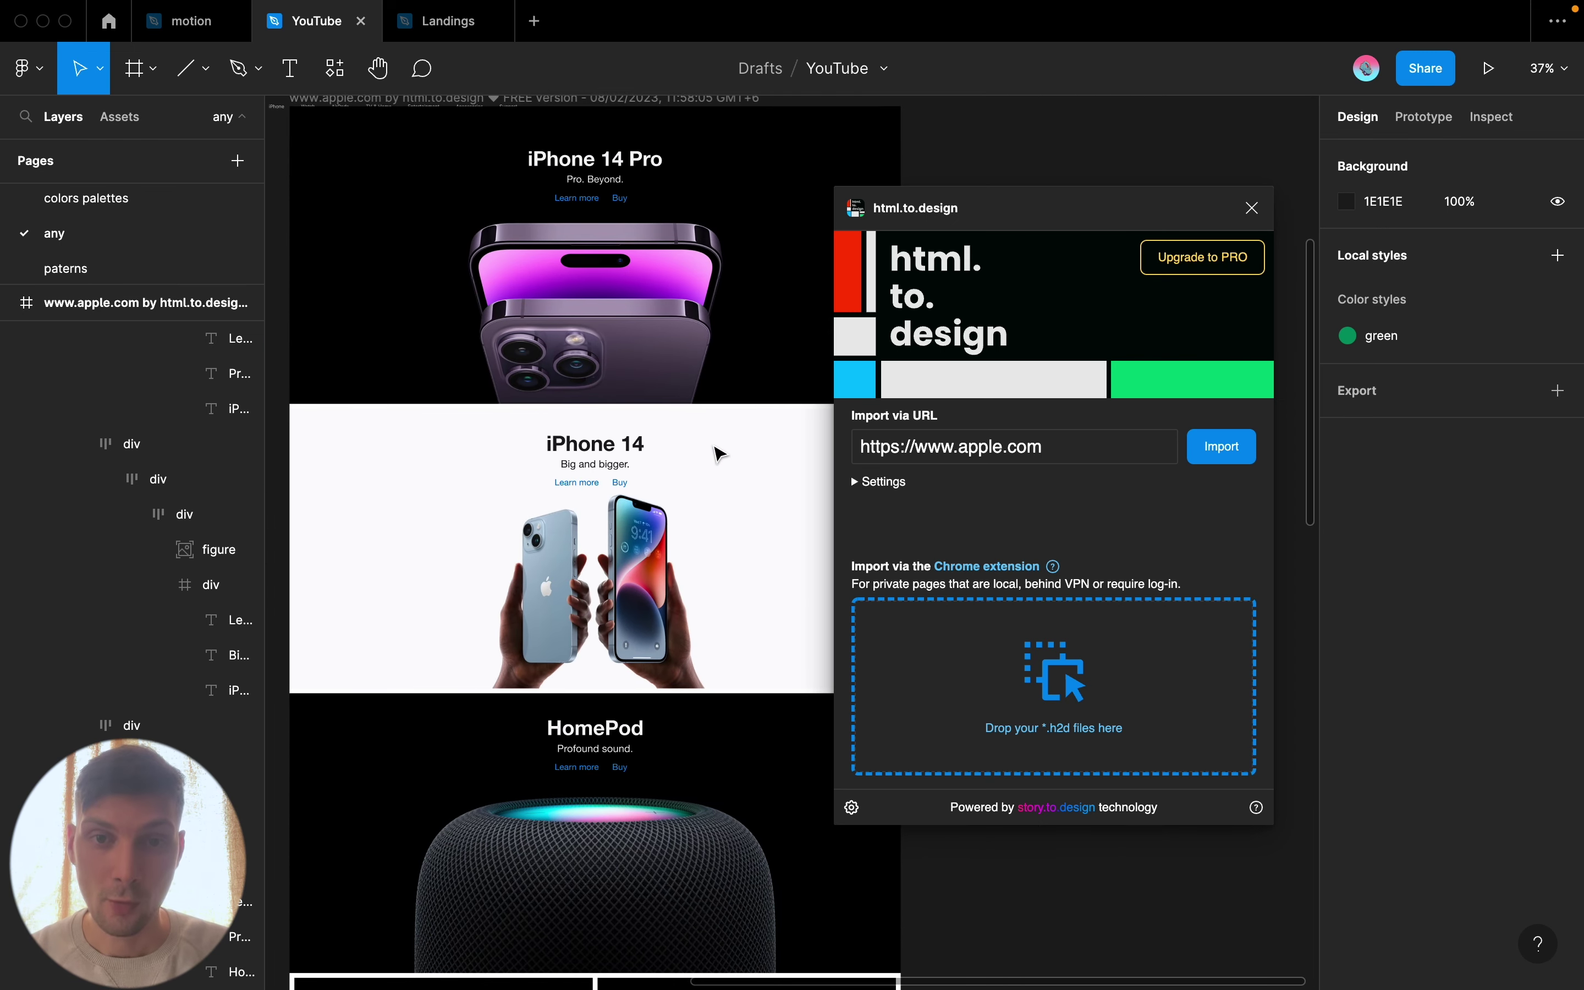
left_click(609, 320)
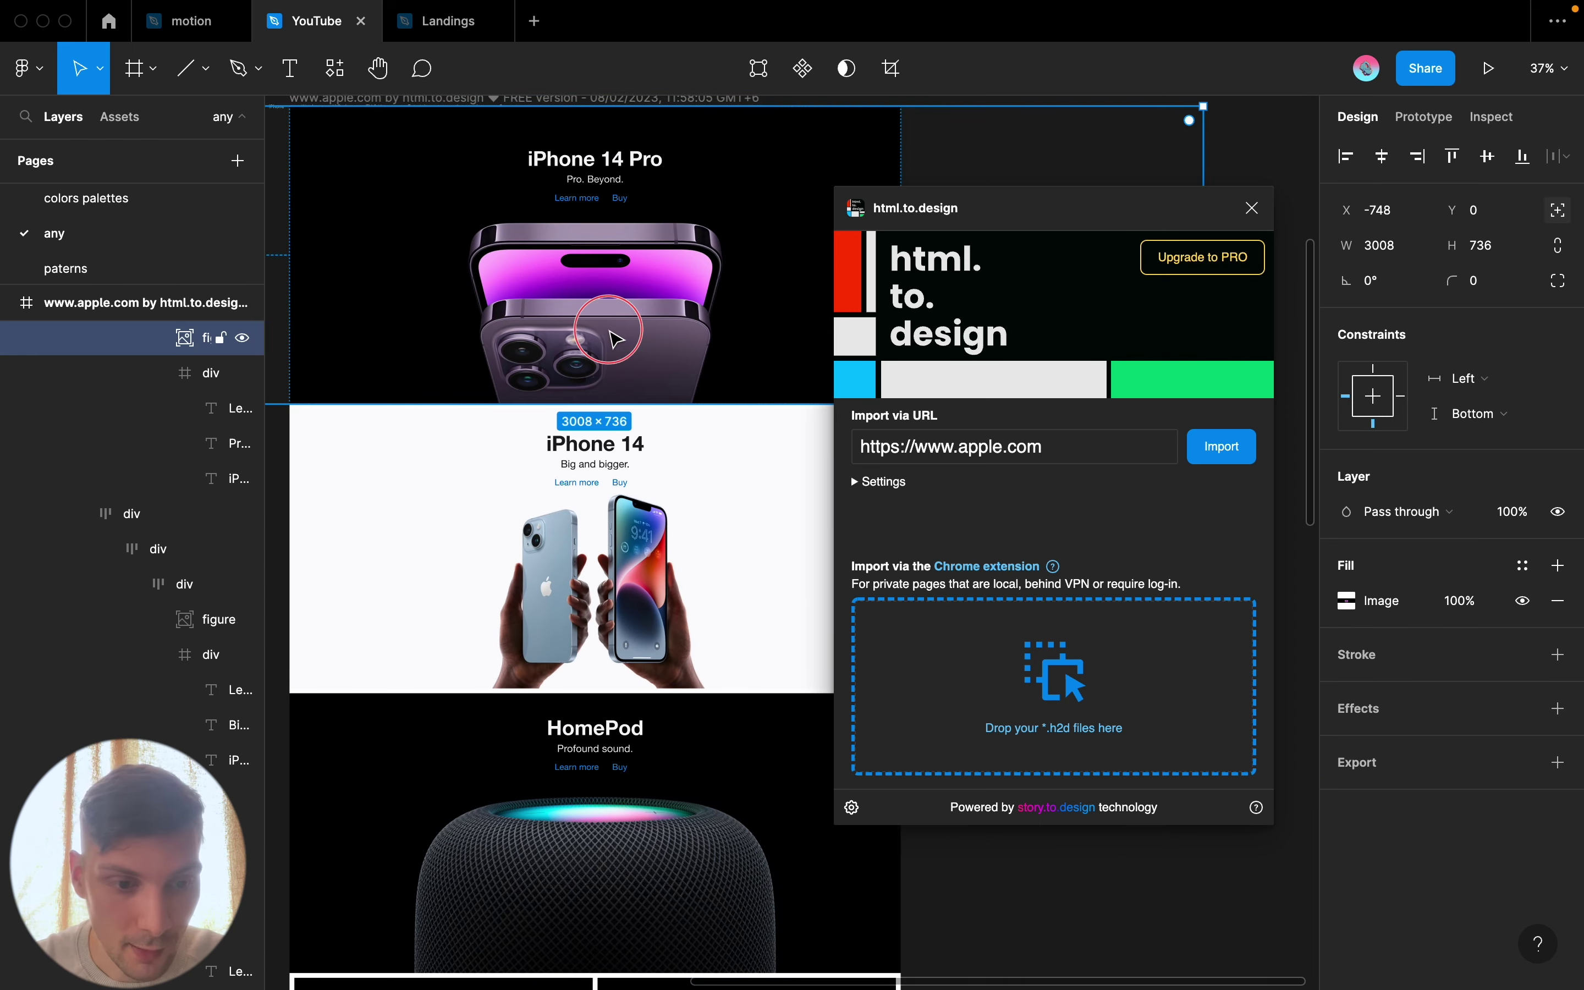
left_click(623, 445)
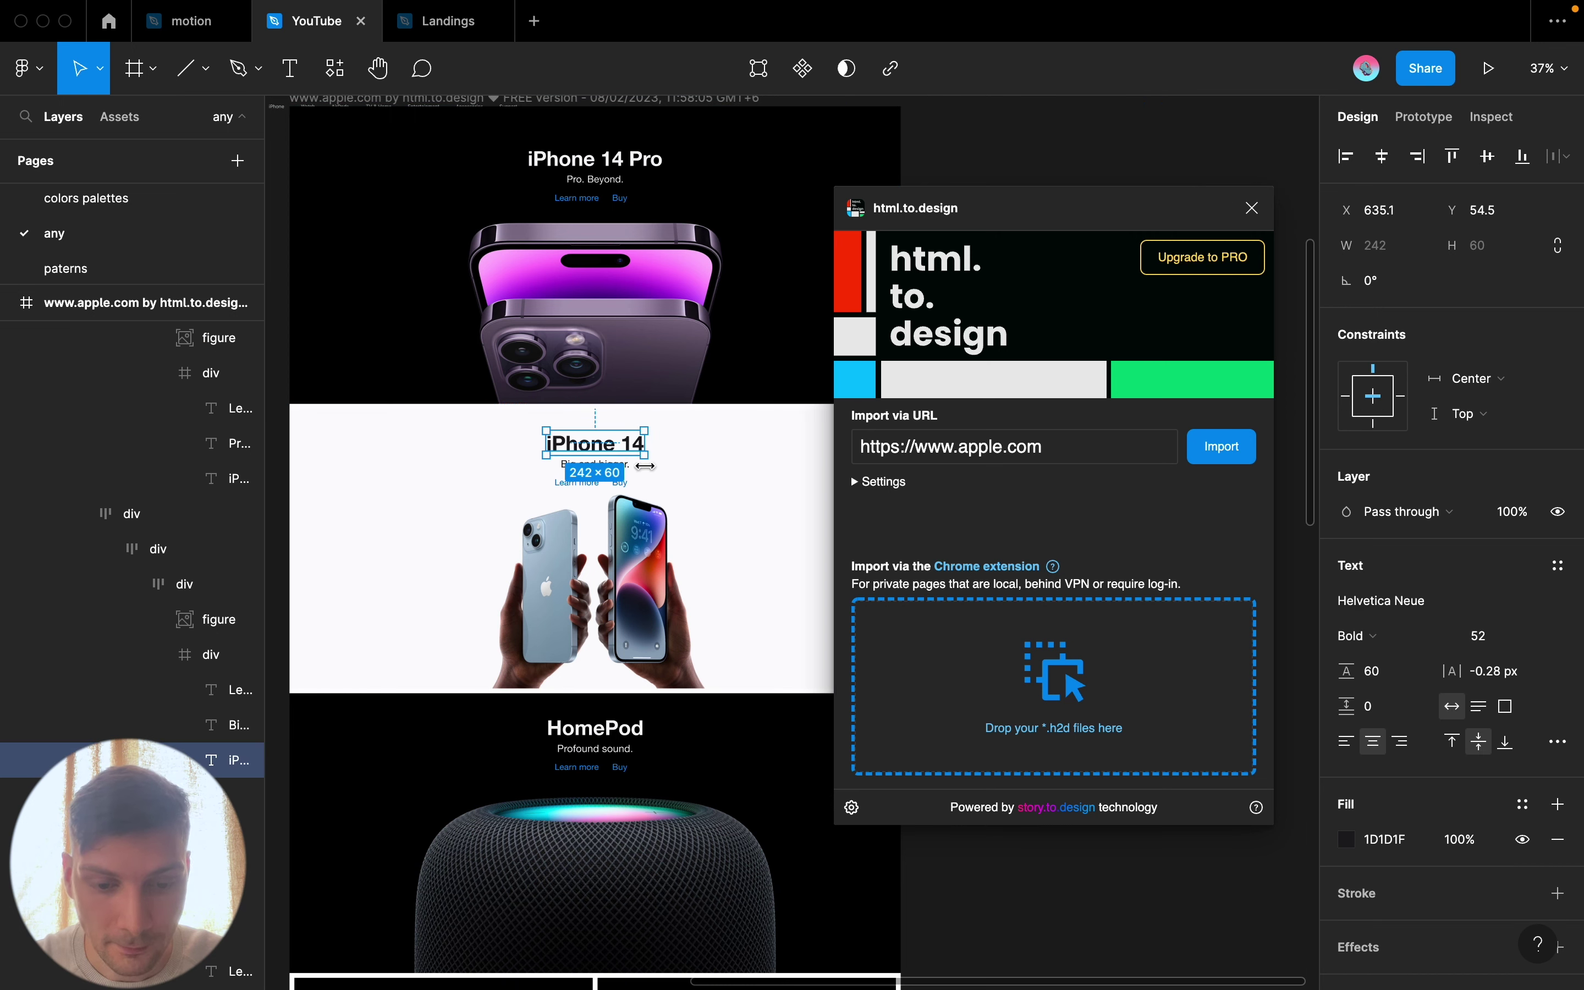
scroll(605, 570, "down", 3)
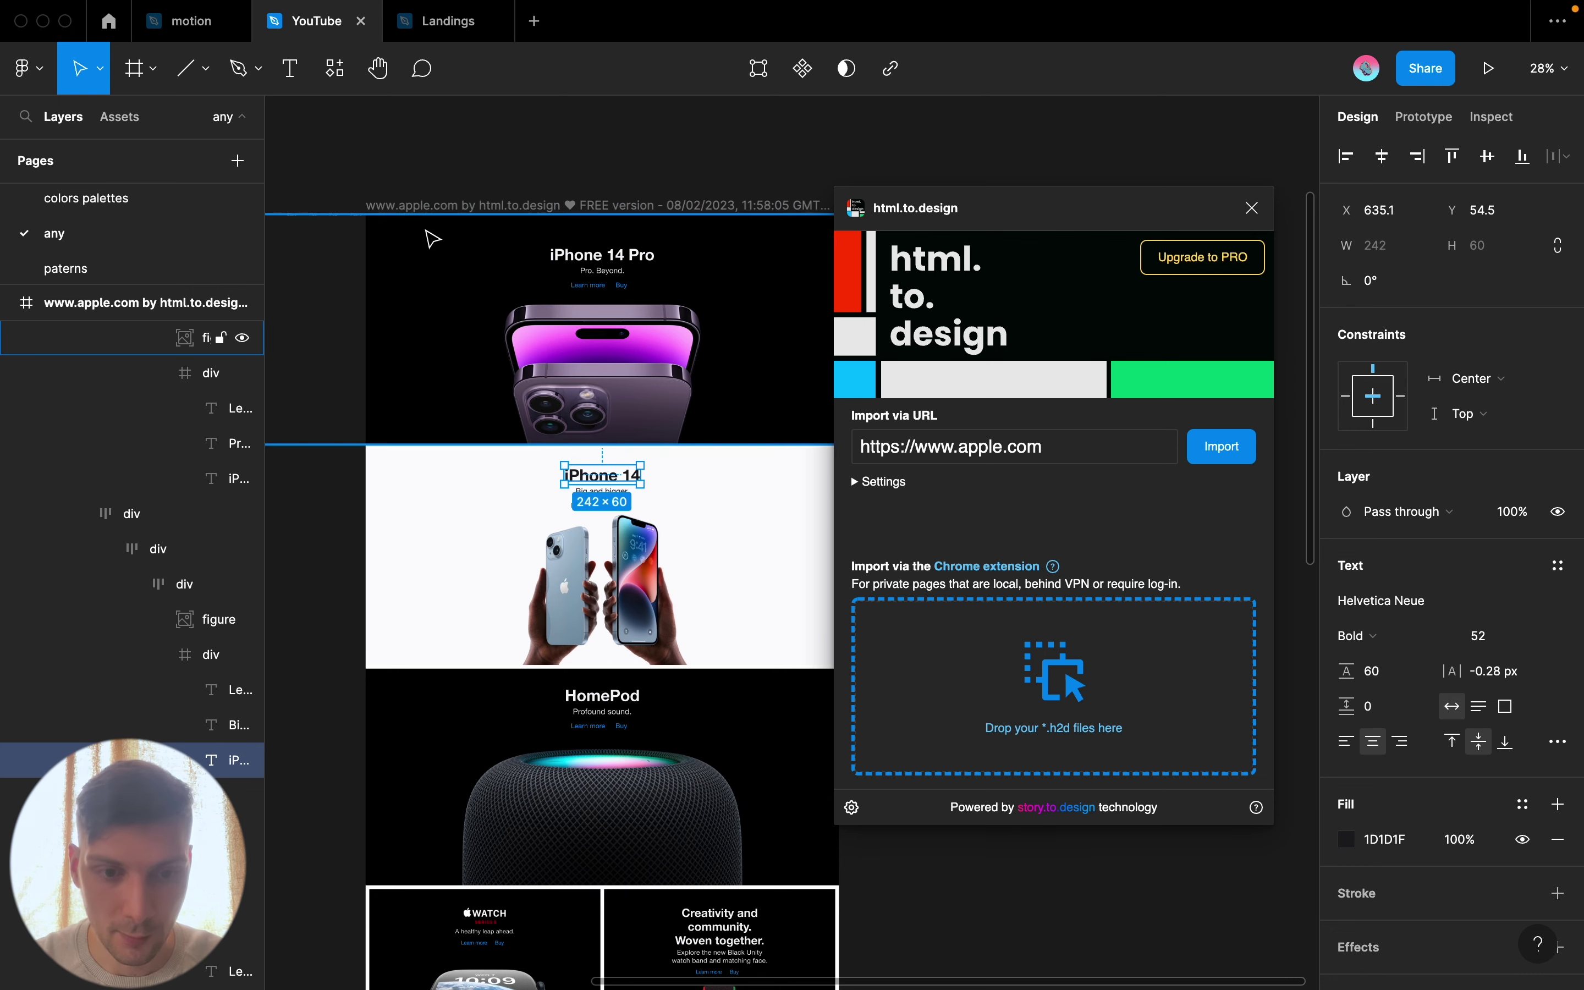
scroll(432, 240, "up", 3)
scroll(432, 239, "up", 2)
scroll(459, 289, "down", 3)
scroll(462, 290, "down", 2)
scroll(462, 290, "right", 2)
scroll(463, 290, "down", 1)
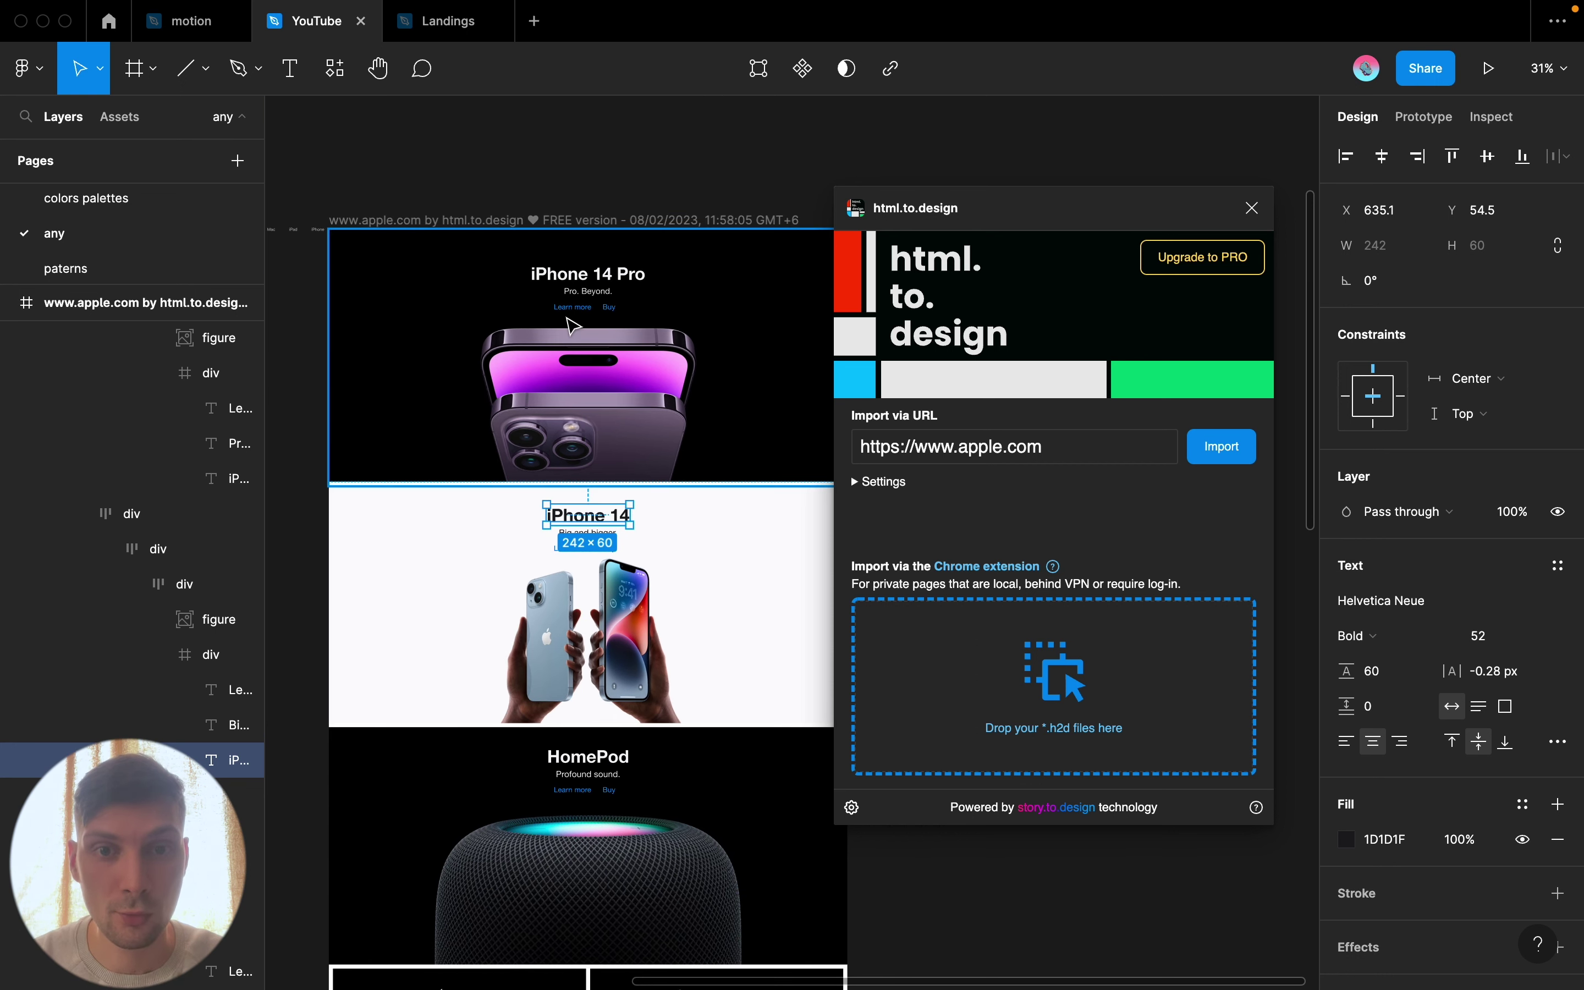
scroll(554, 657, "down", 5)
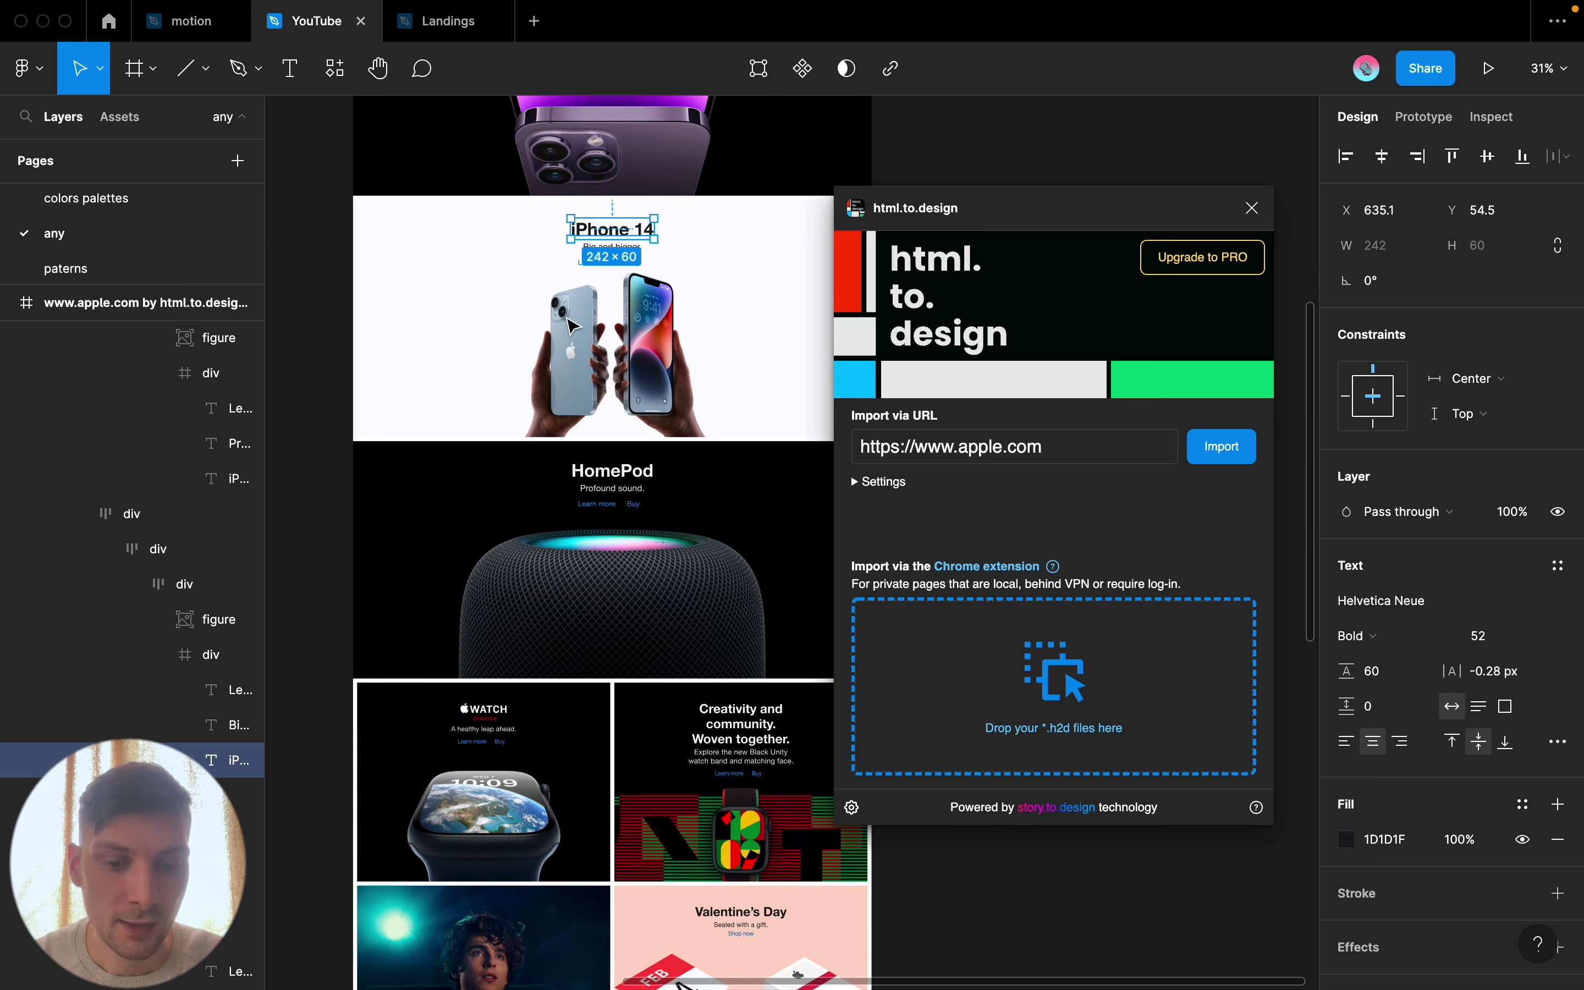
scroll(553, 658, "down", 1)
scroll(553, 658, "down", 3)
scroll(553, 658, "down", 3)
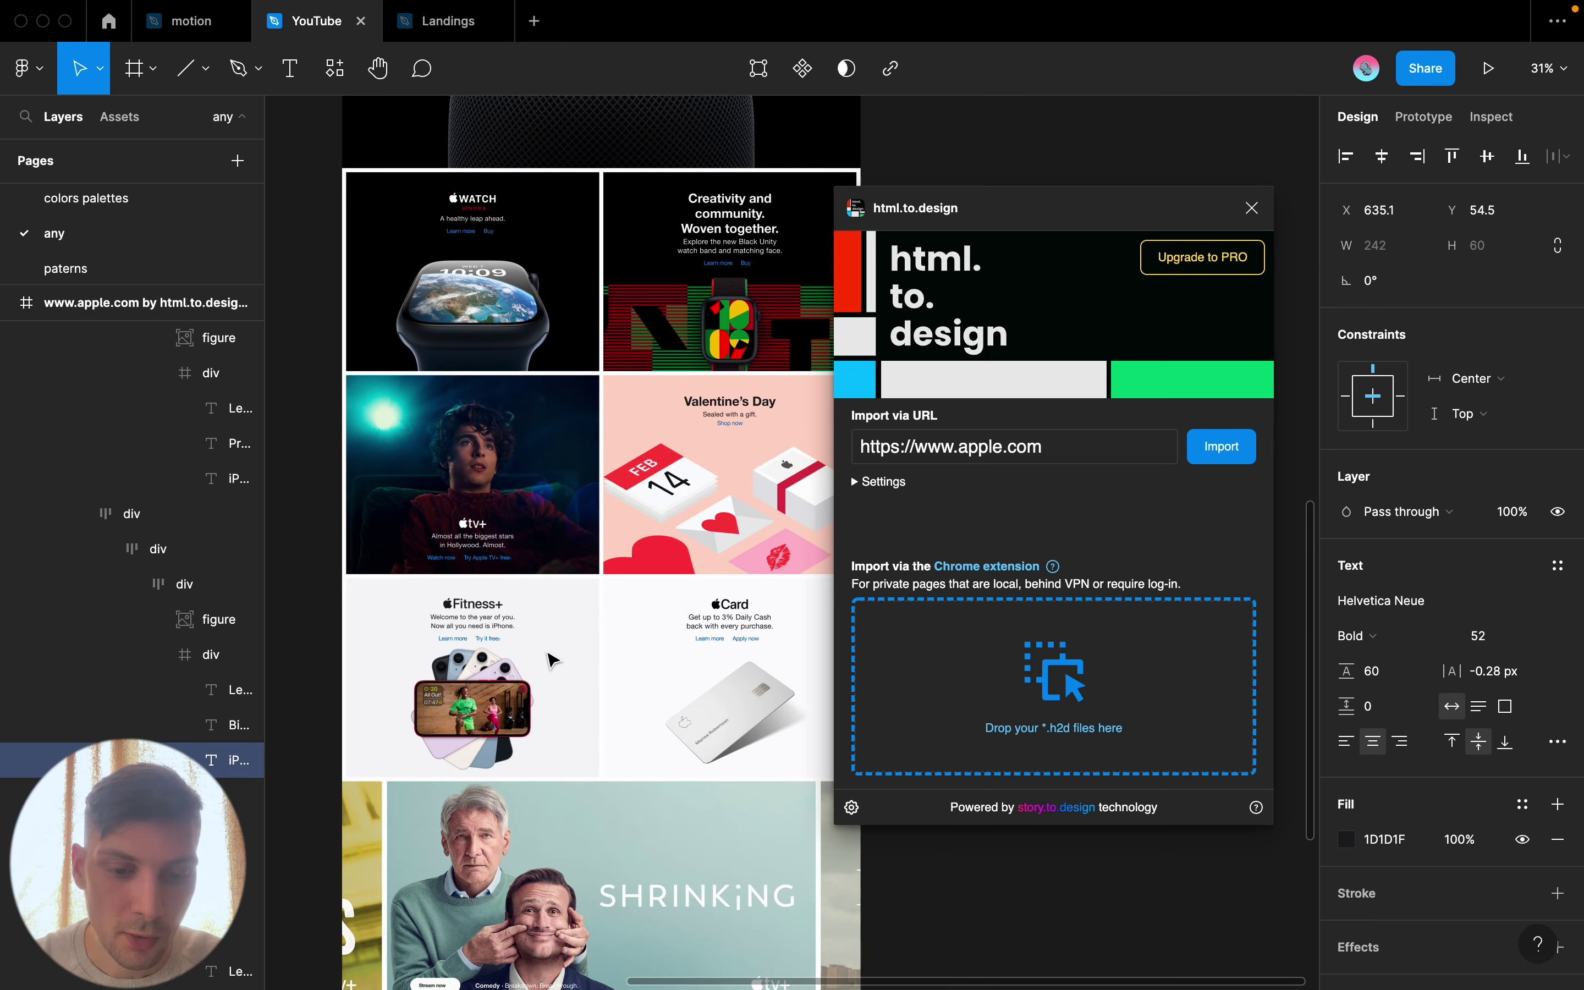
scroll(553, 658, "down", 2)
scroll(553, 658, "down", 2)
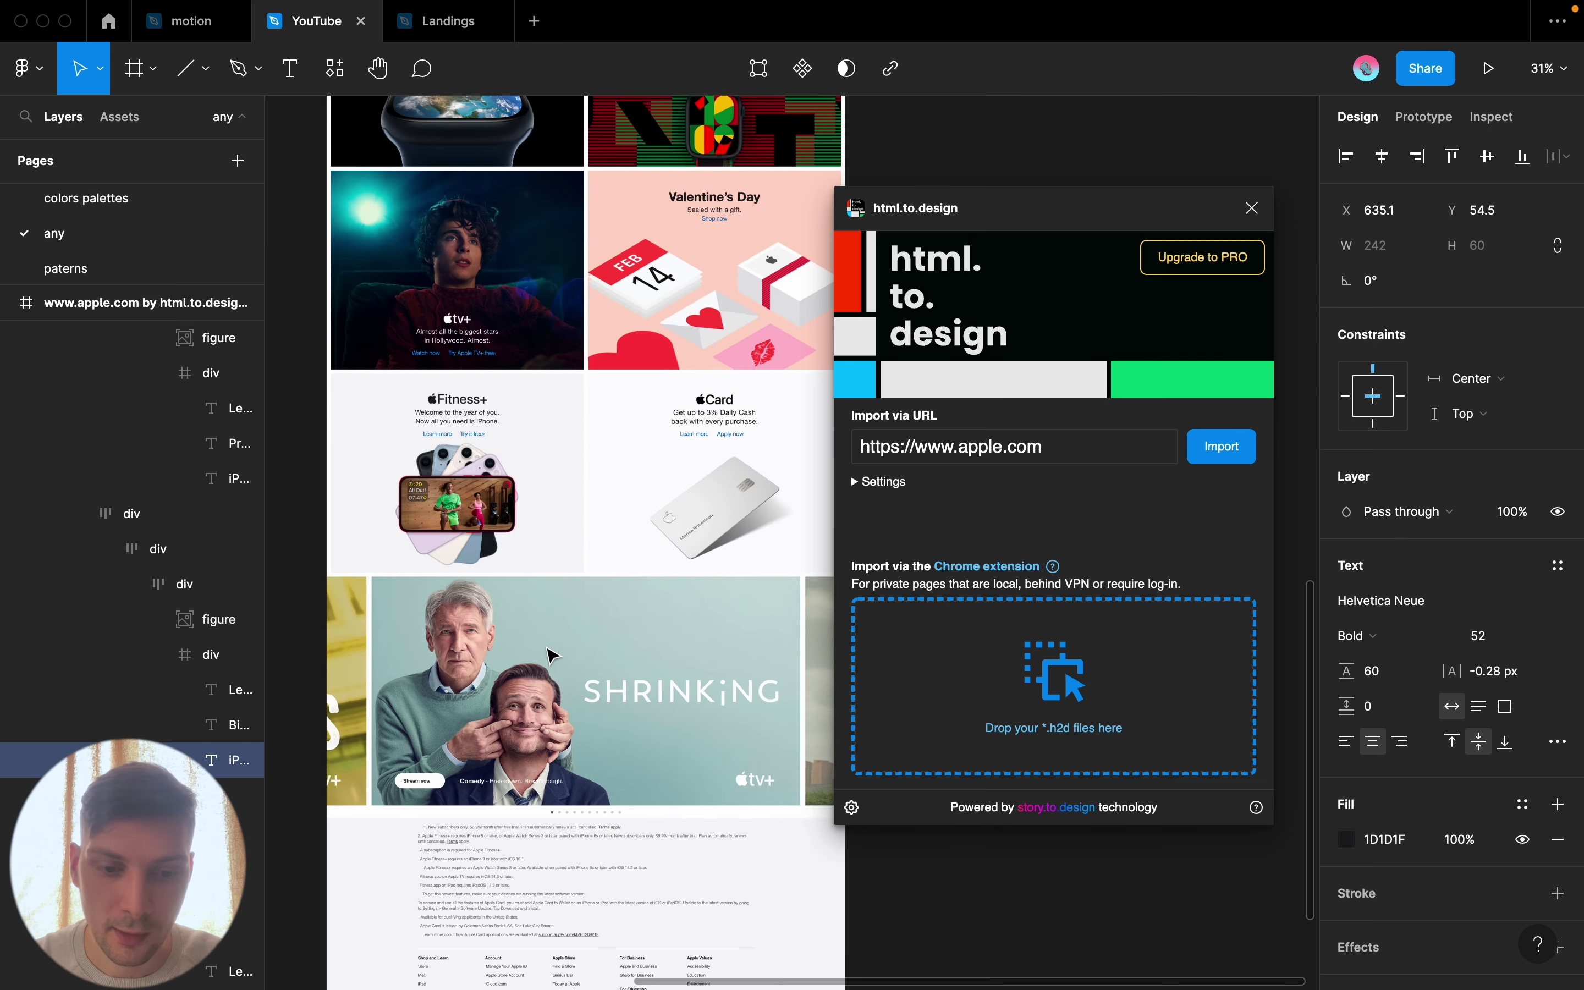
left_click(524, 547)
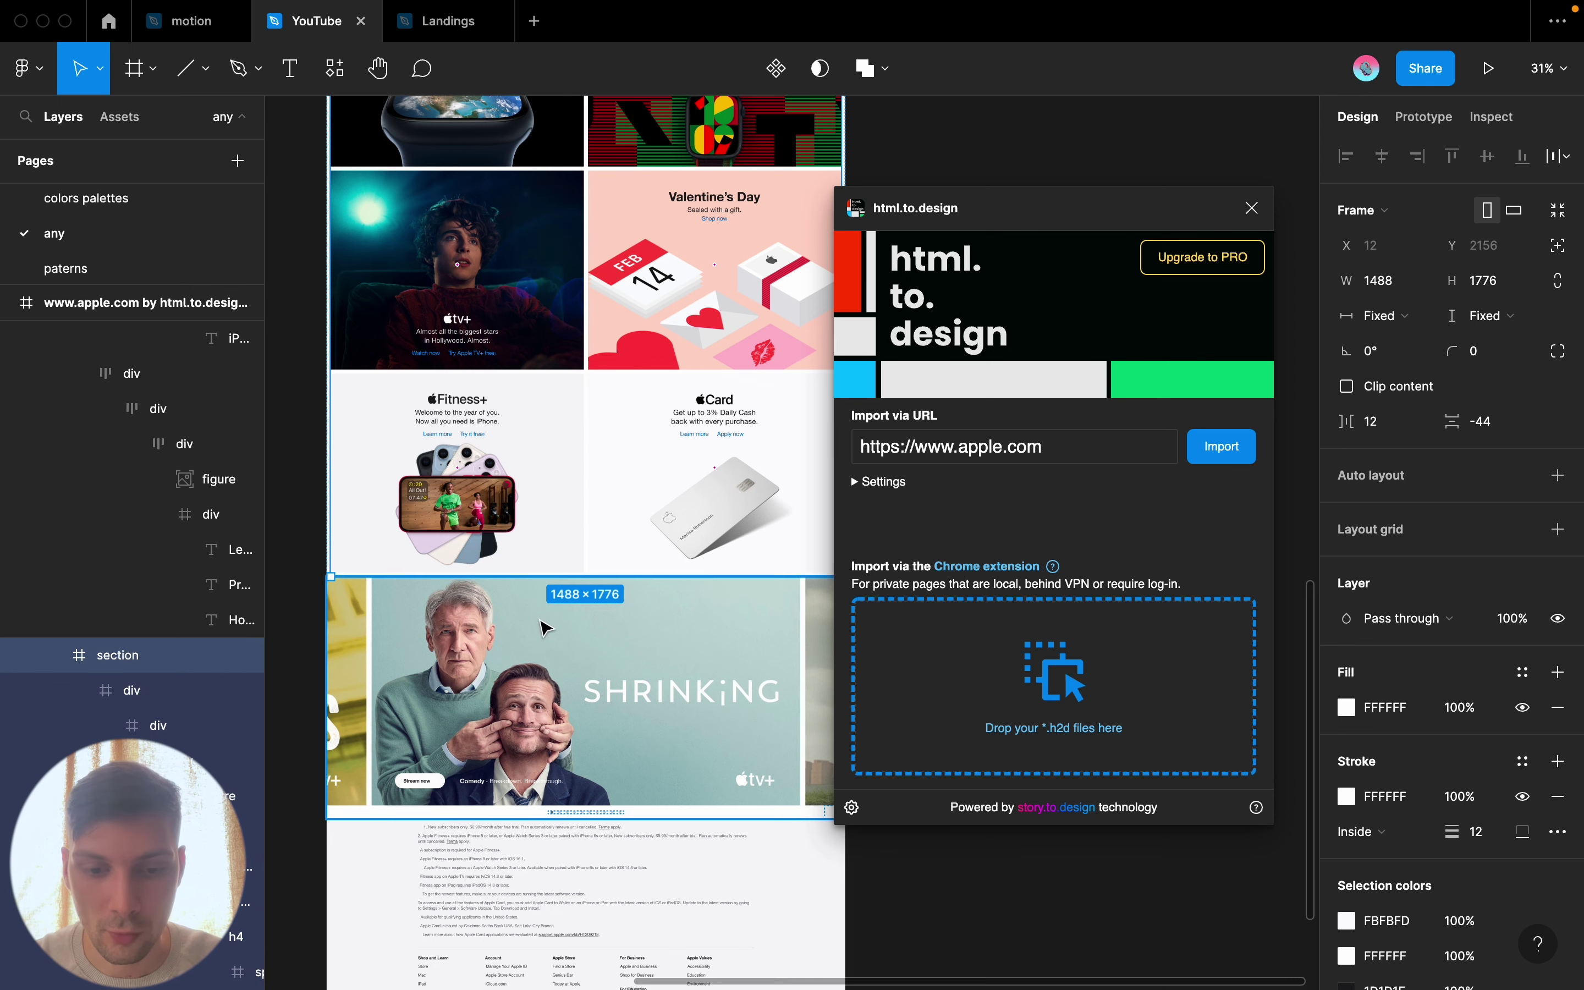
left_click(533, 602)
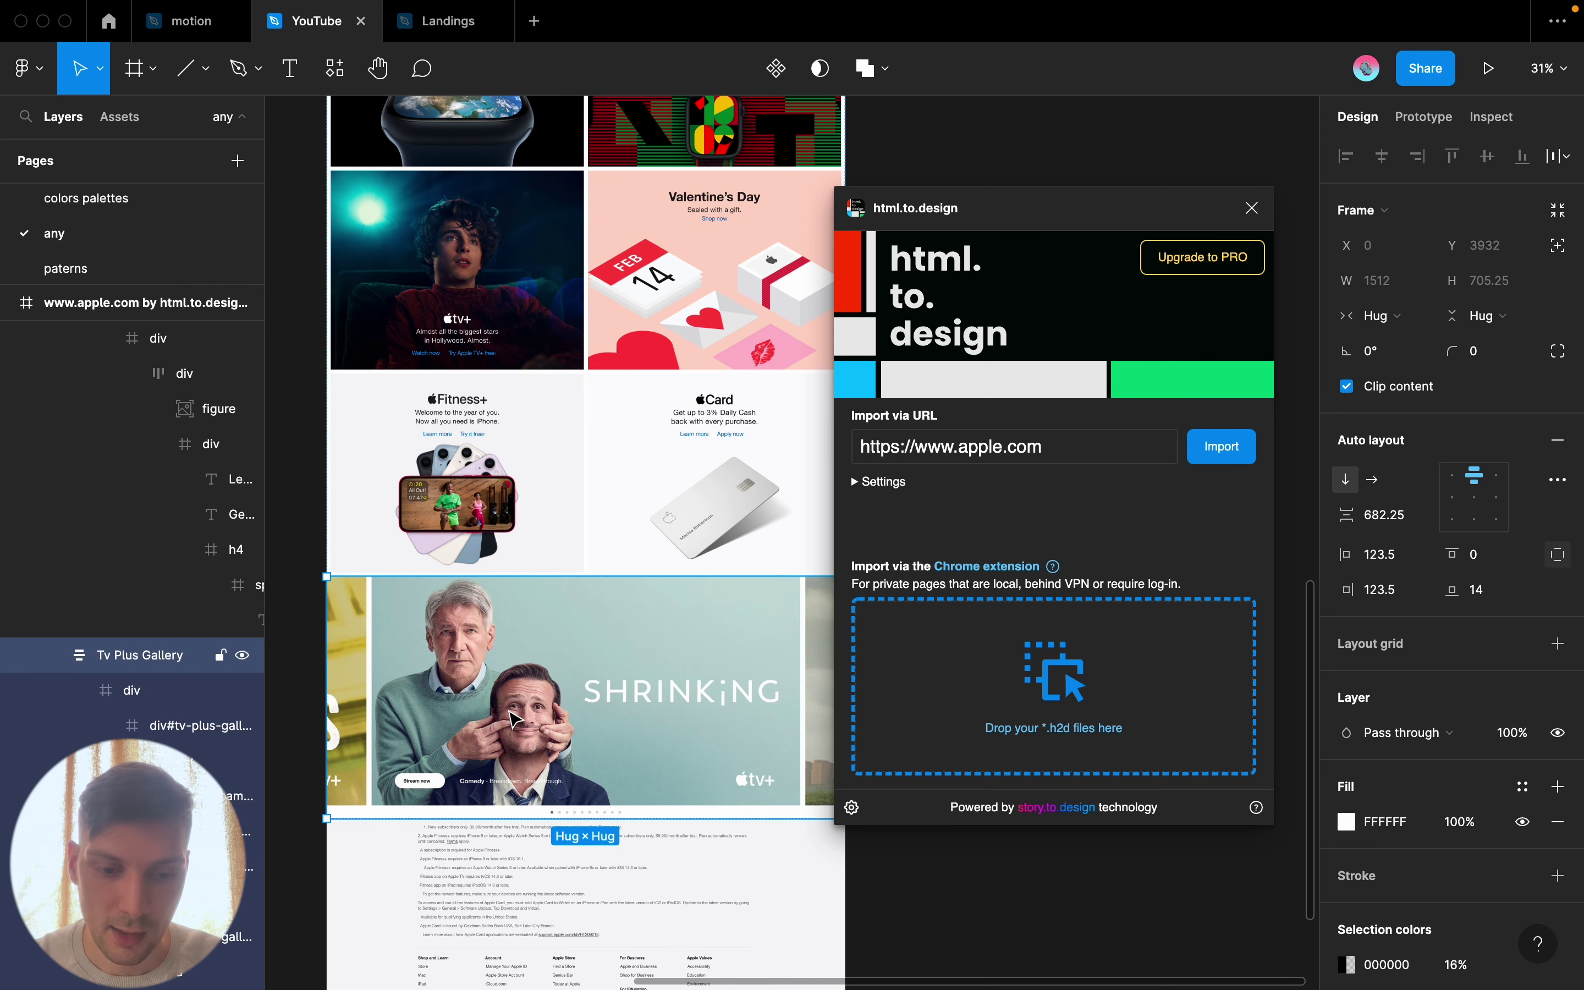
scroll(545, 550, "down", 2)
scroll(585, 652, "up", 4)
scroll(585, 651, "right", 1)
scroll(585, 651, "up", 2)
scroll(584, 652, "right", 1)
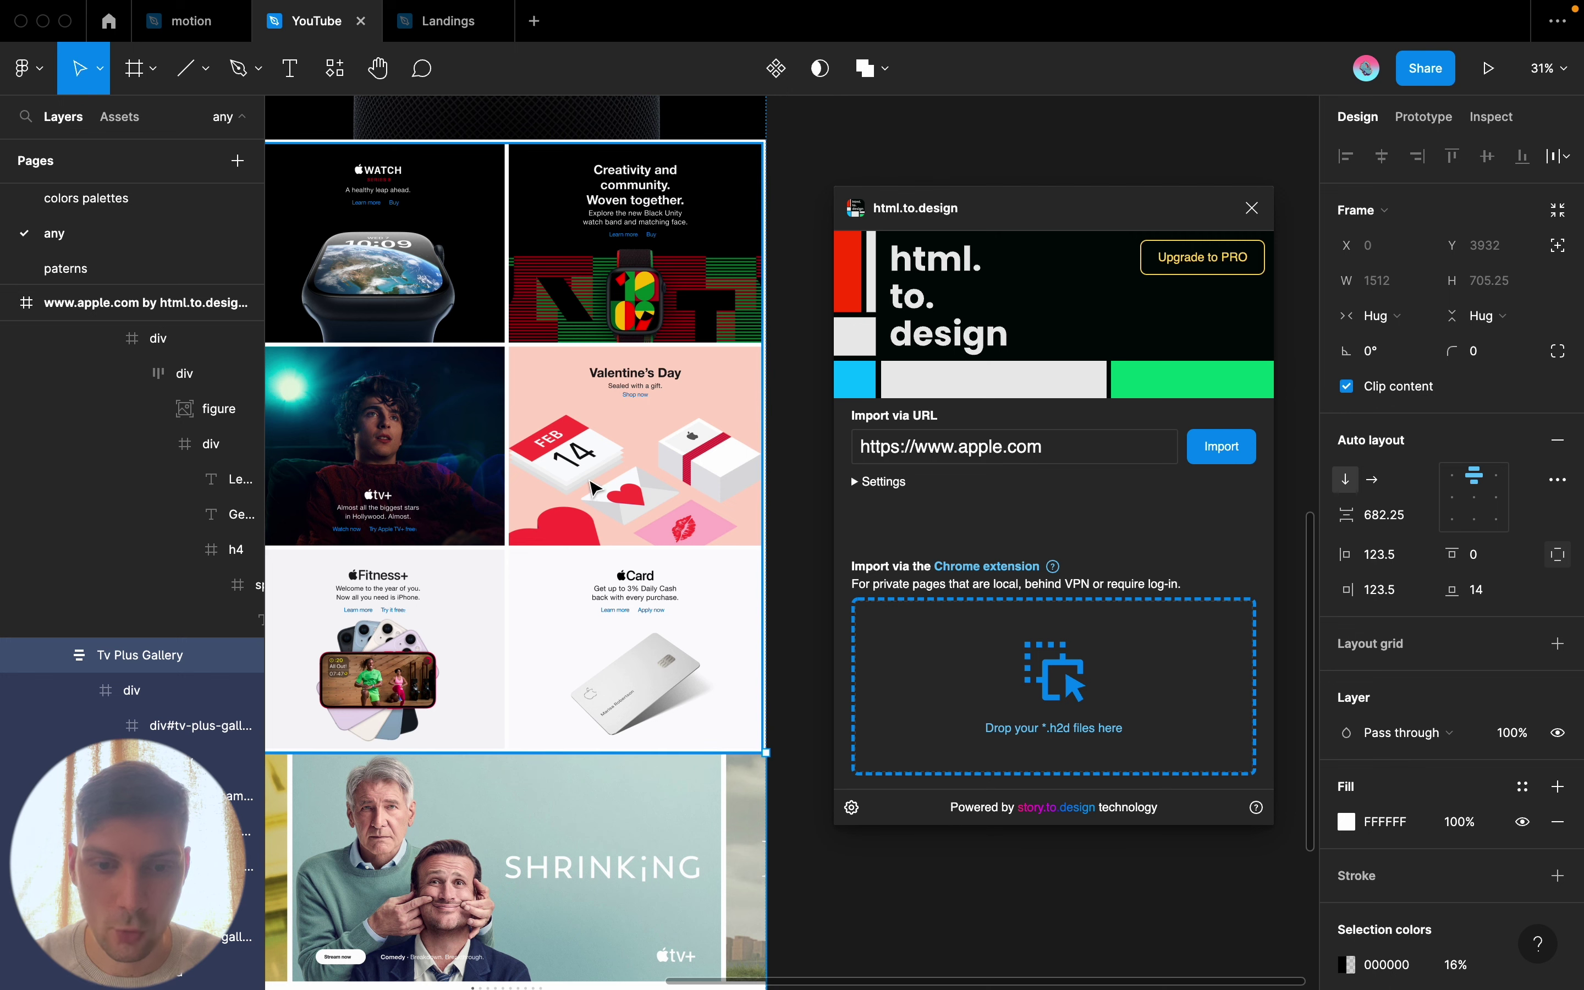
scroll(589, 556, "up", 2)
scroll(606, 458, "up", 2)
left_click(605, 429)
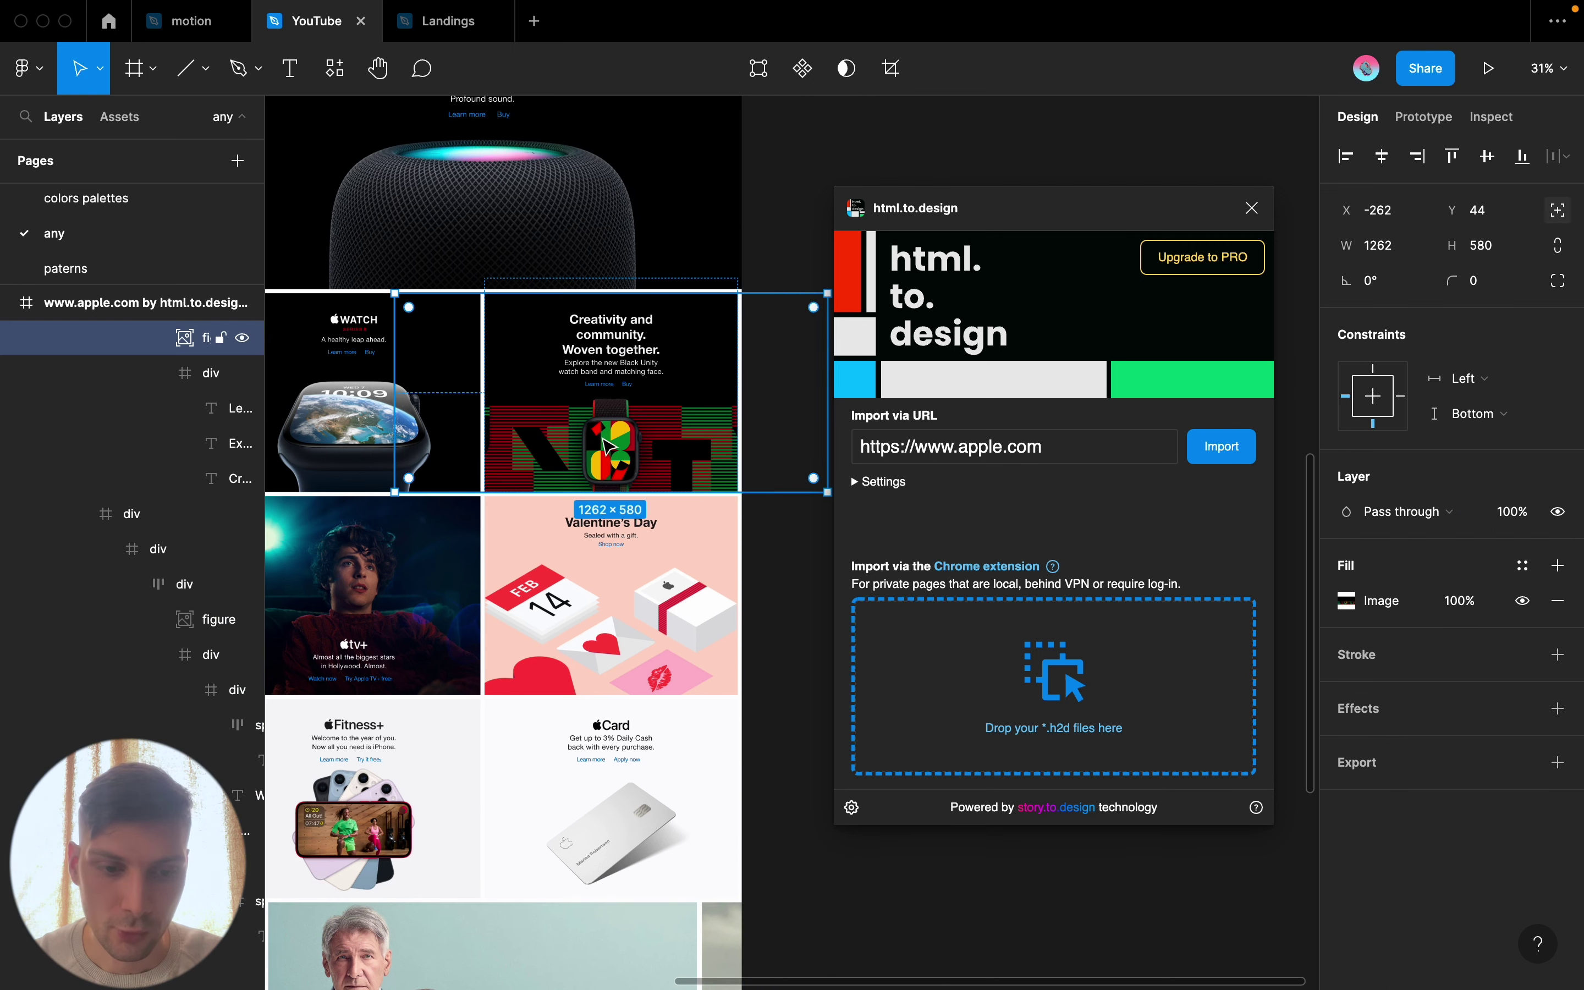
key("alt")
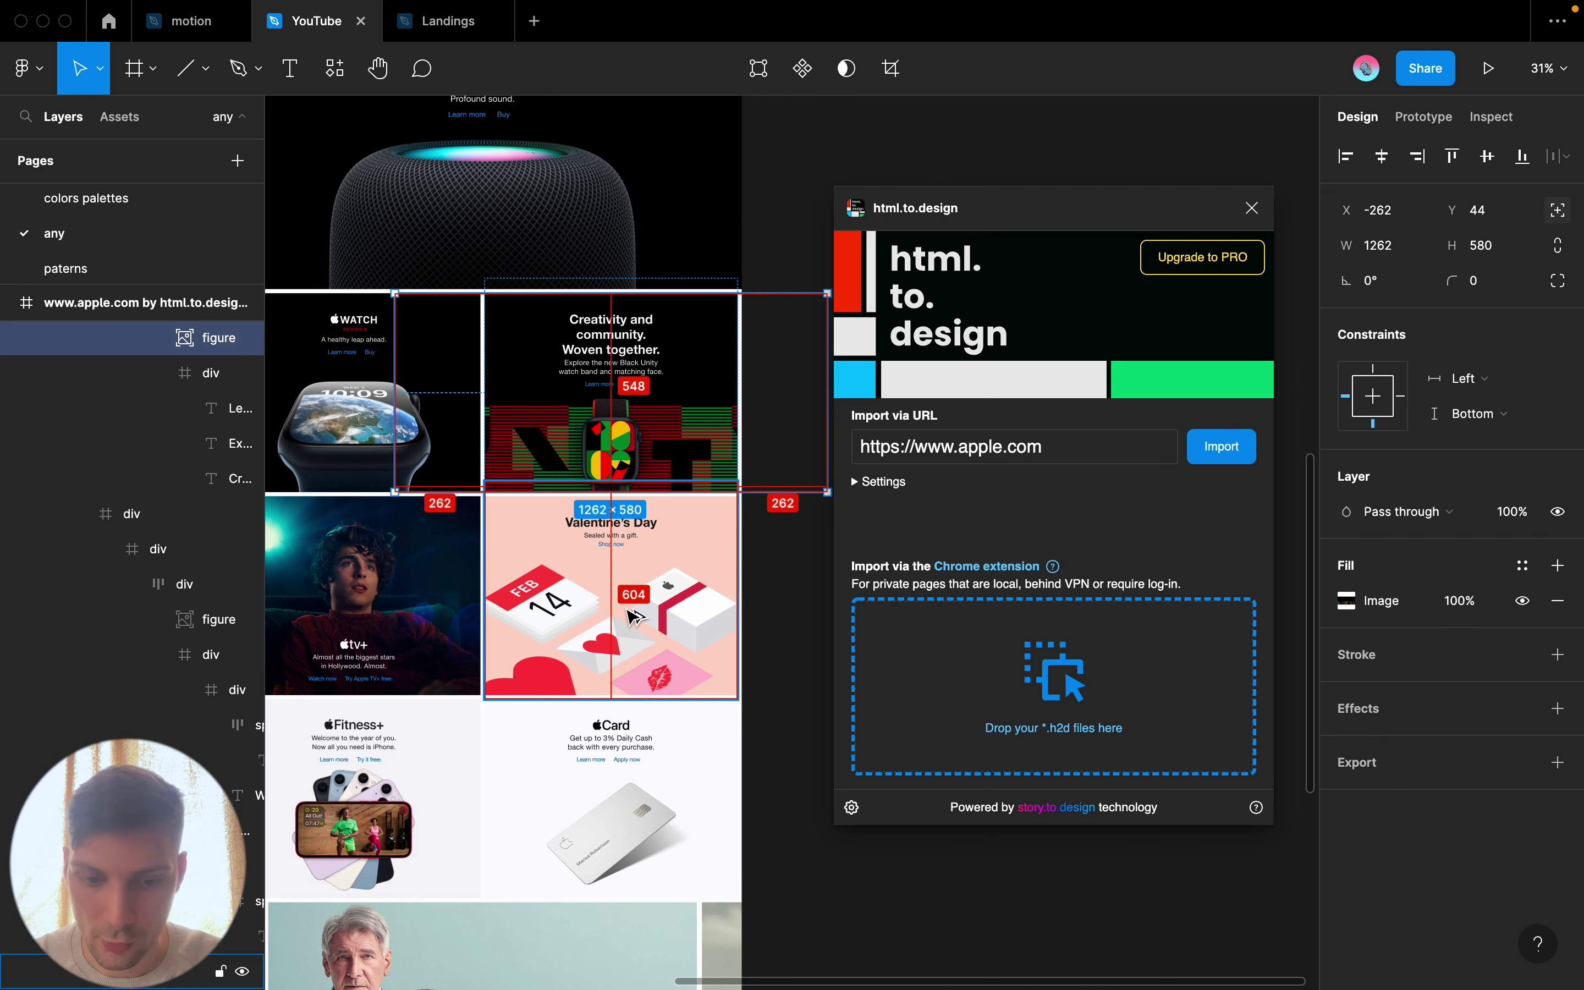
scroll(630, 613, "up", 5)
scroll(631, 606, "left", 2)
left_click(635, 596)
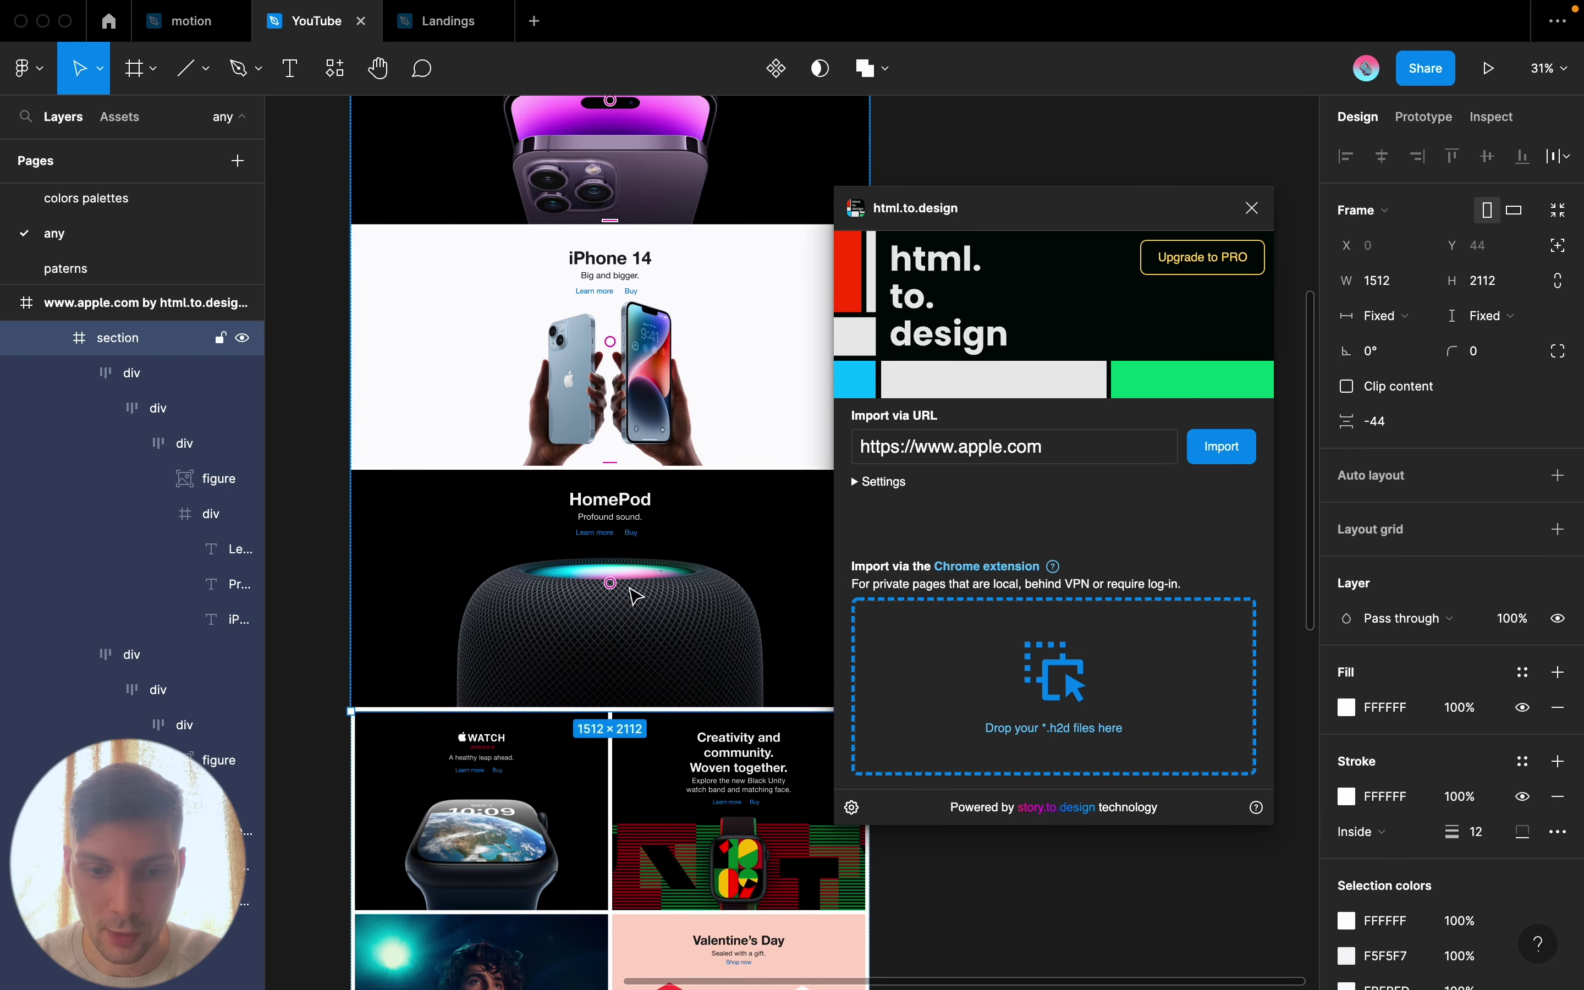
scroll(674, 400, "up", 3)
scroll(674, 399, "right", 1)
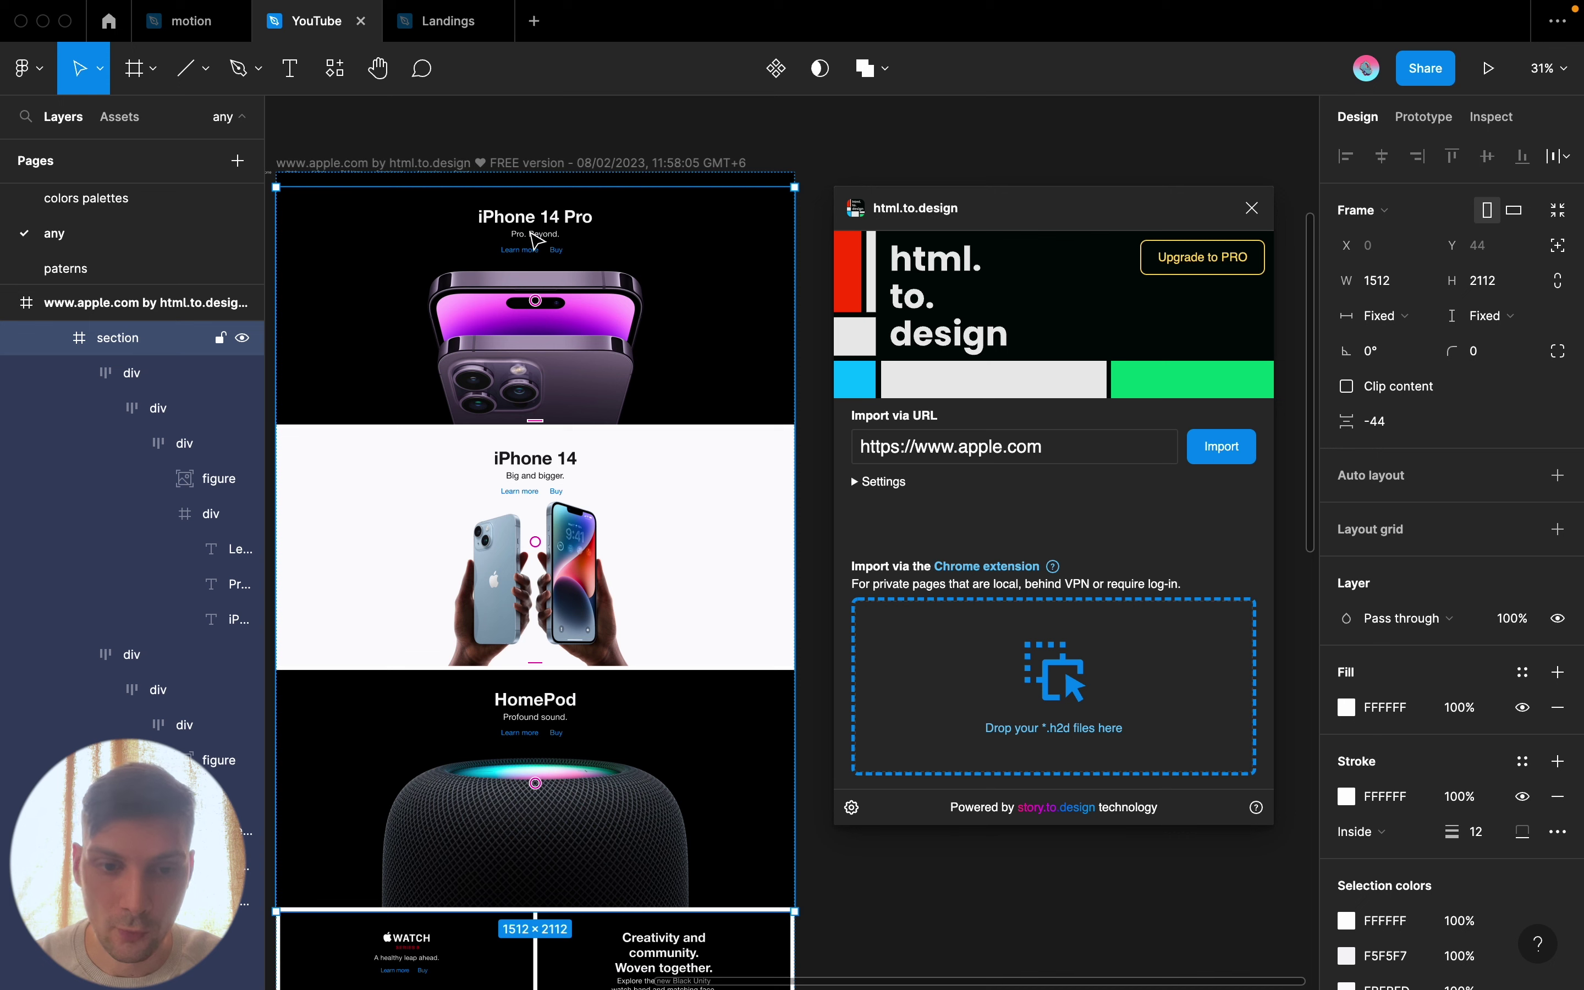
scroll(529, 245, "down", 2)
scroll(528, 259, "left", 2)
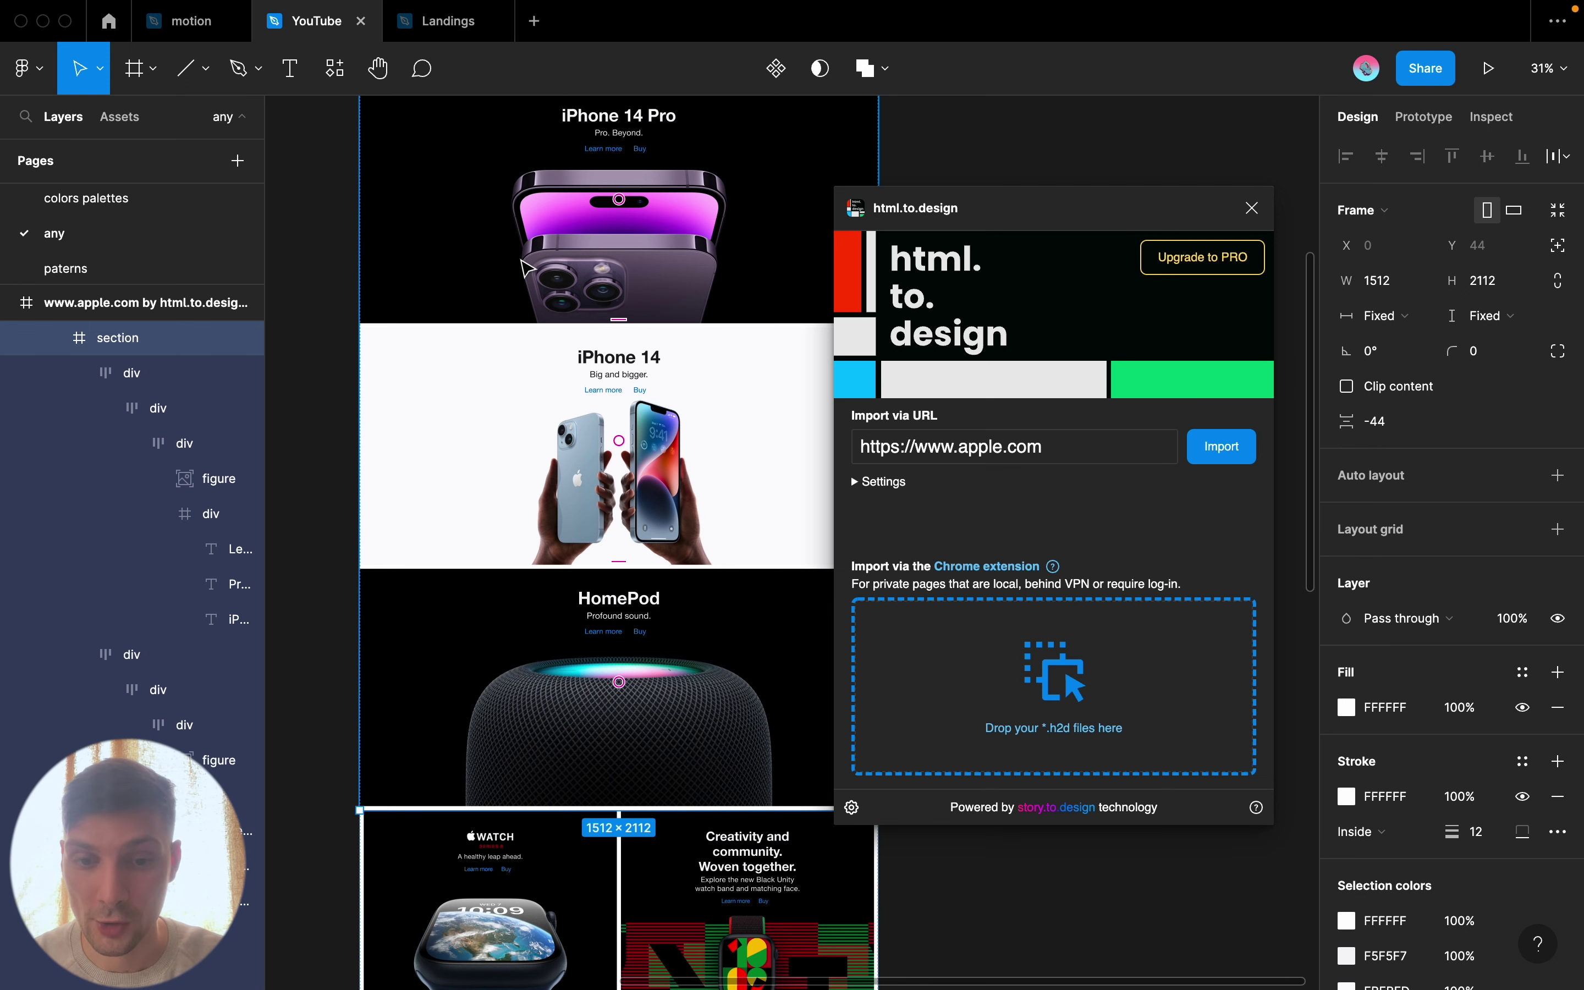
scroll(545, 244, "down", 3)
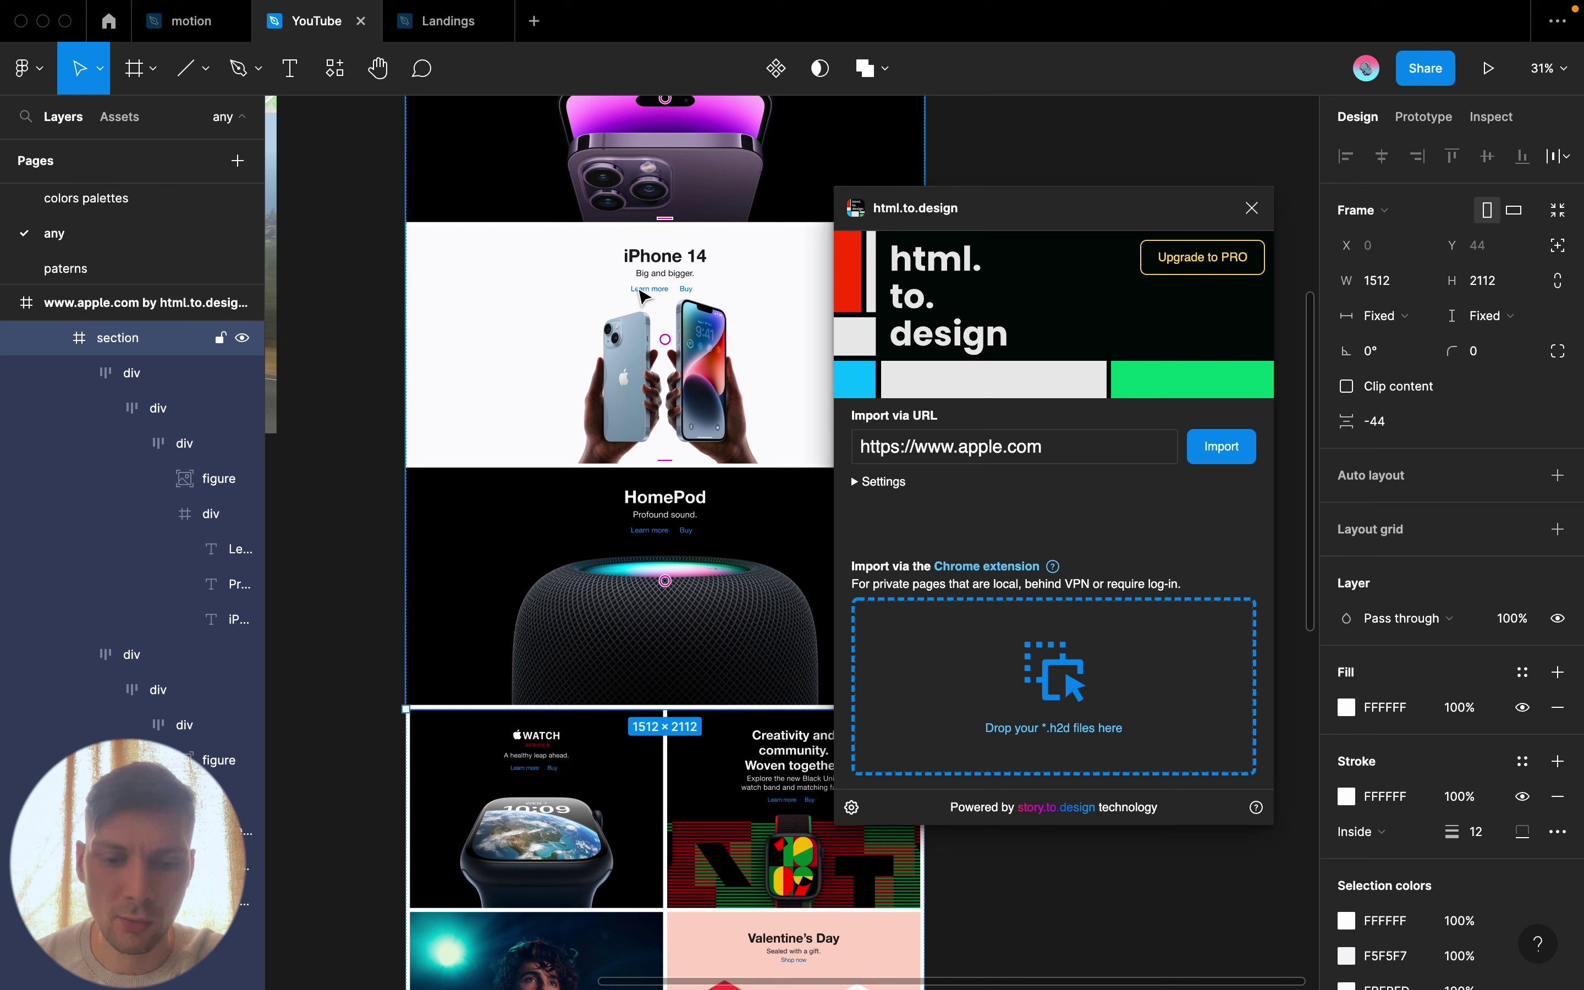
scroll(641, 296, "down", 10)
scroll(640, 300, "down", 5)
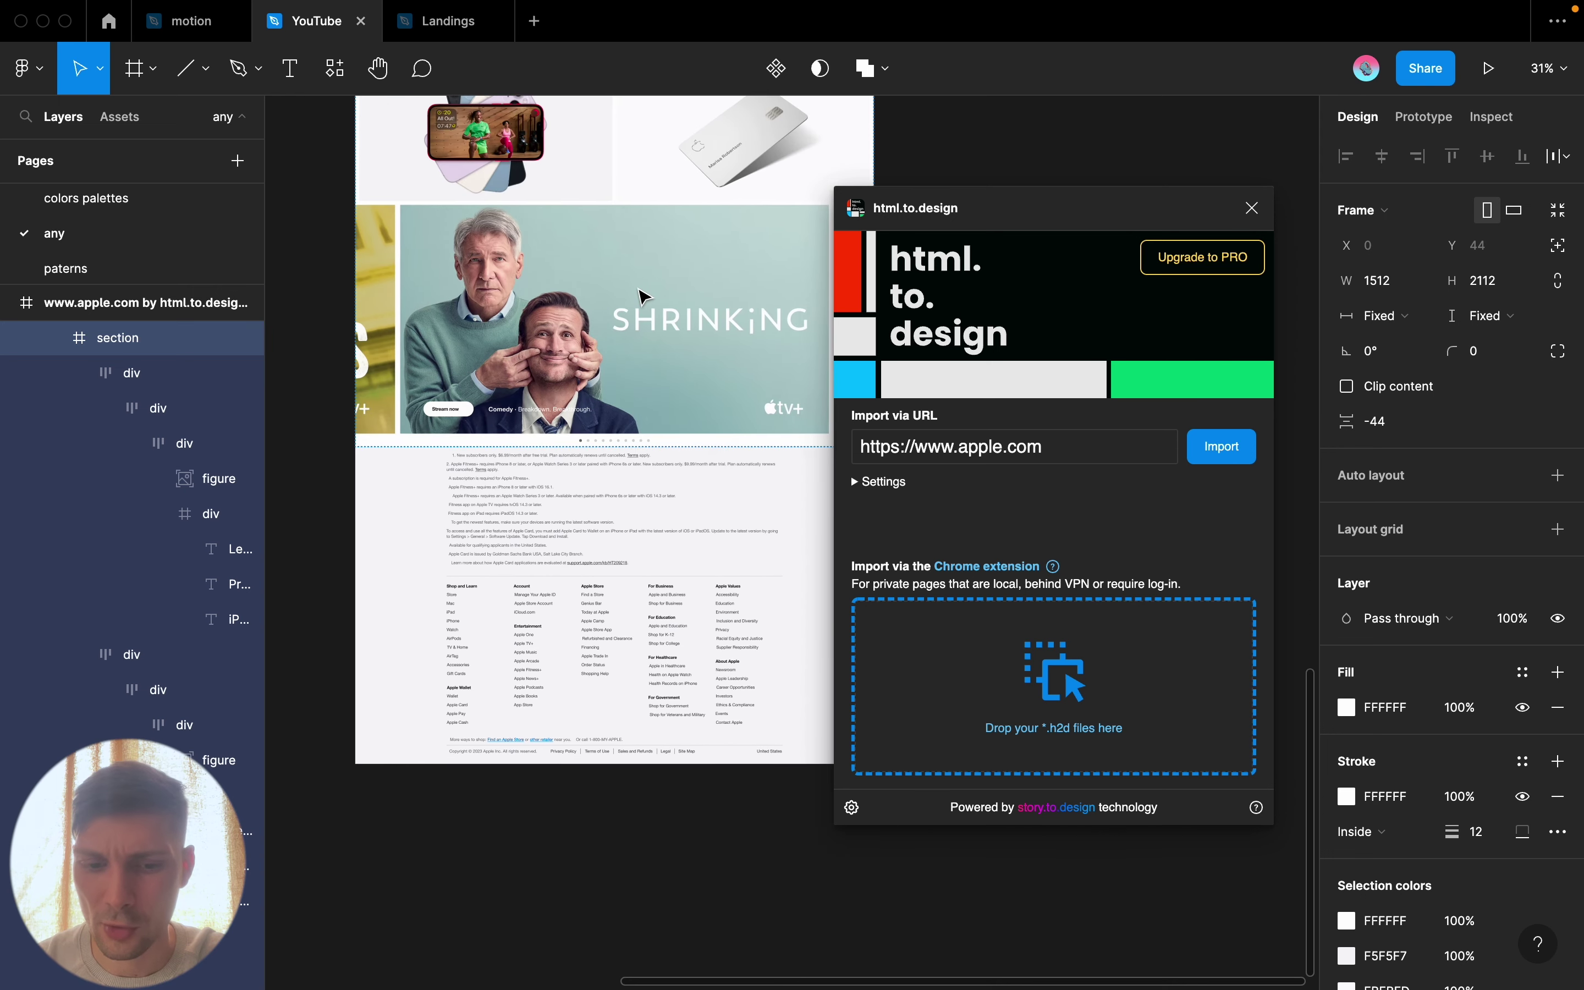
scroll(640, 298, "down", 2)
left_click(511, 413)
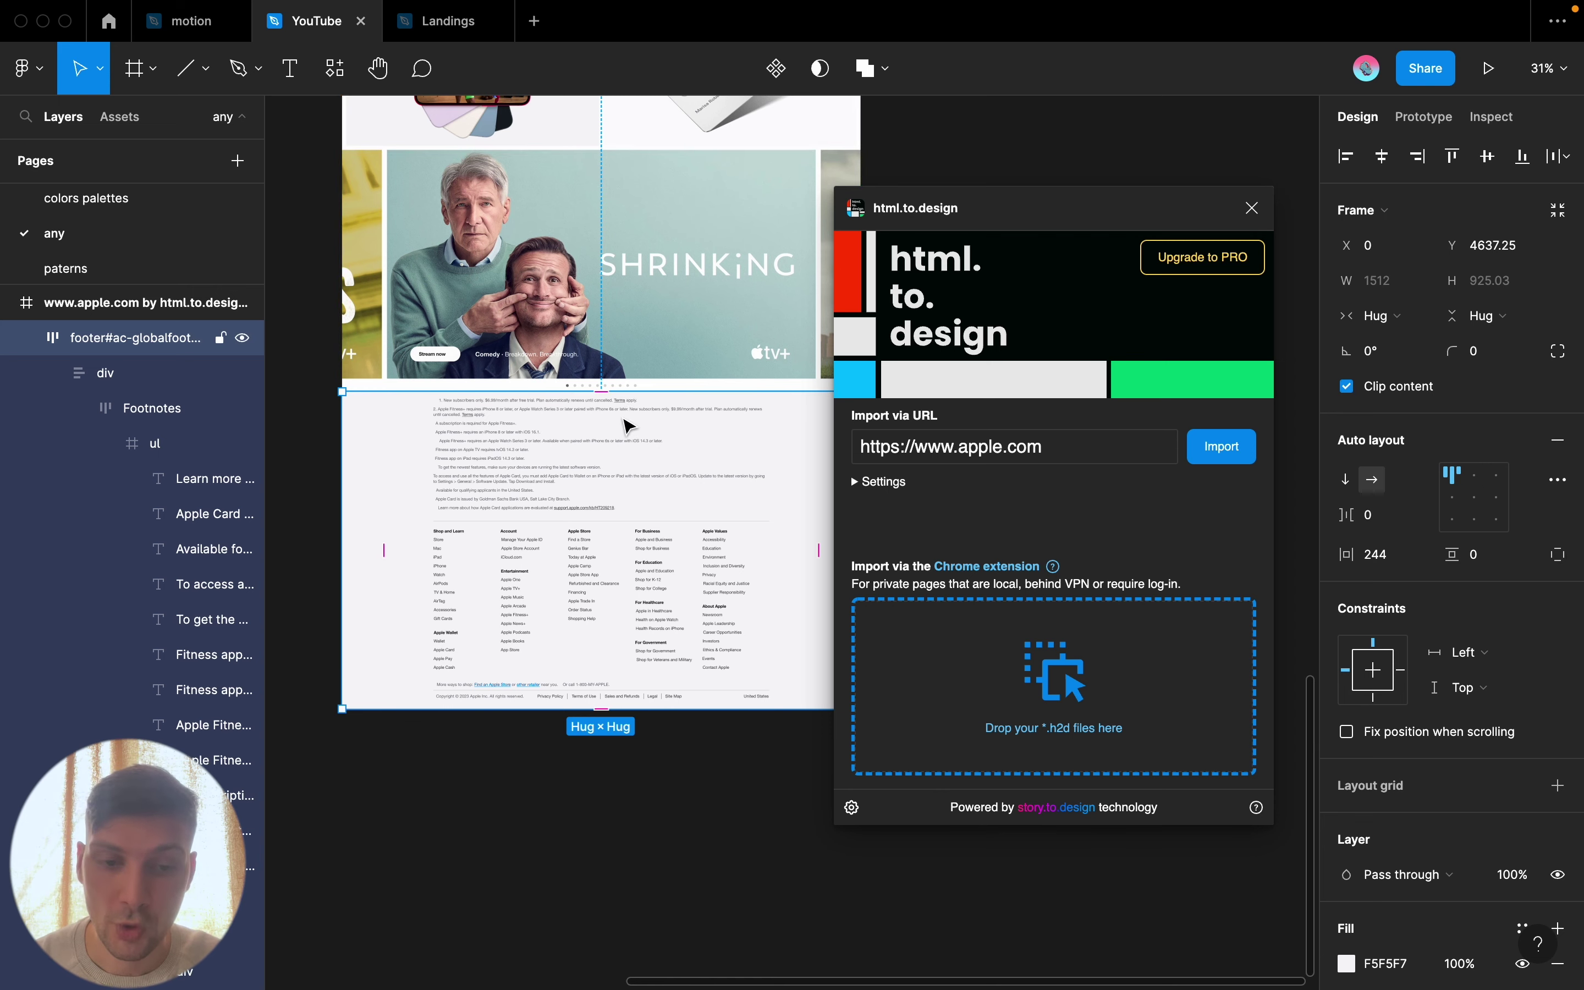
scroll(626, 425, "up", 5)
scroll(625, 426, "up", 5)
scroll(625, 426, "up", 5)
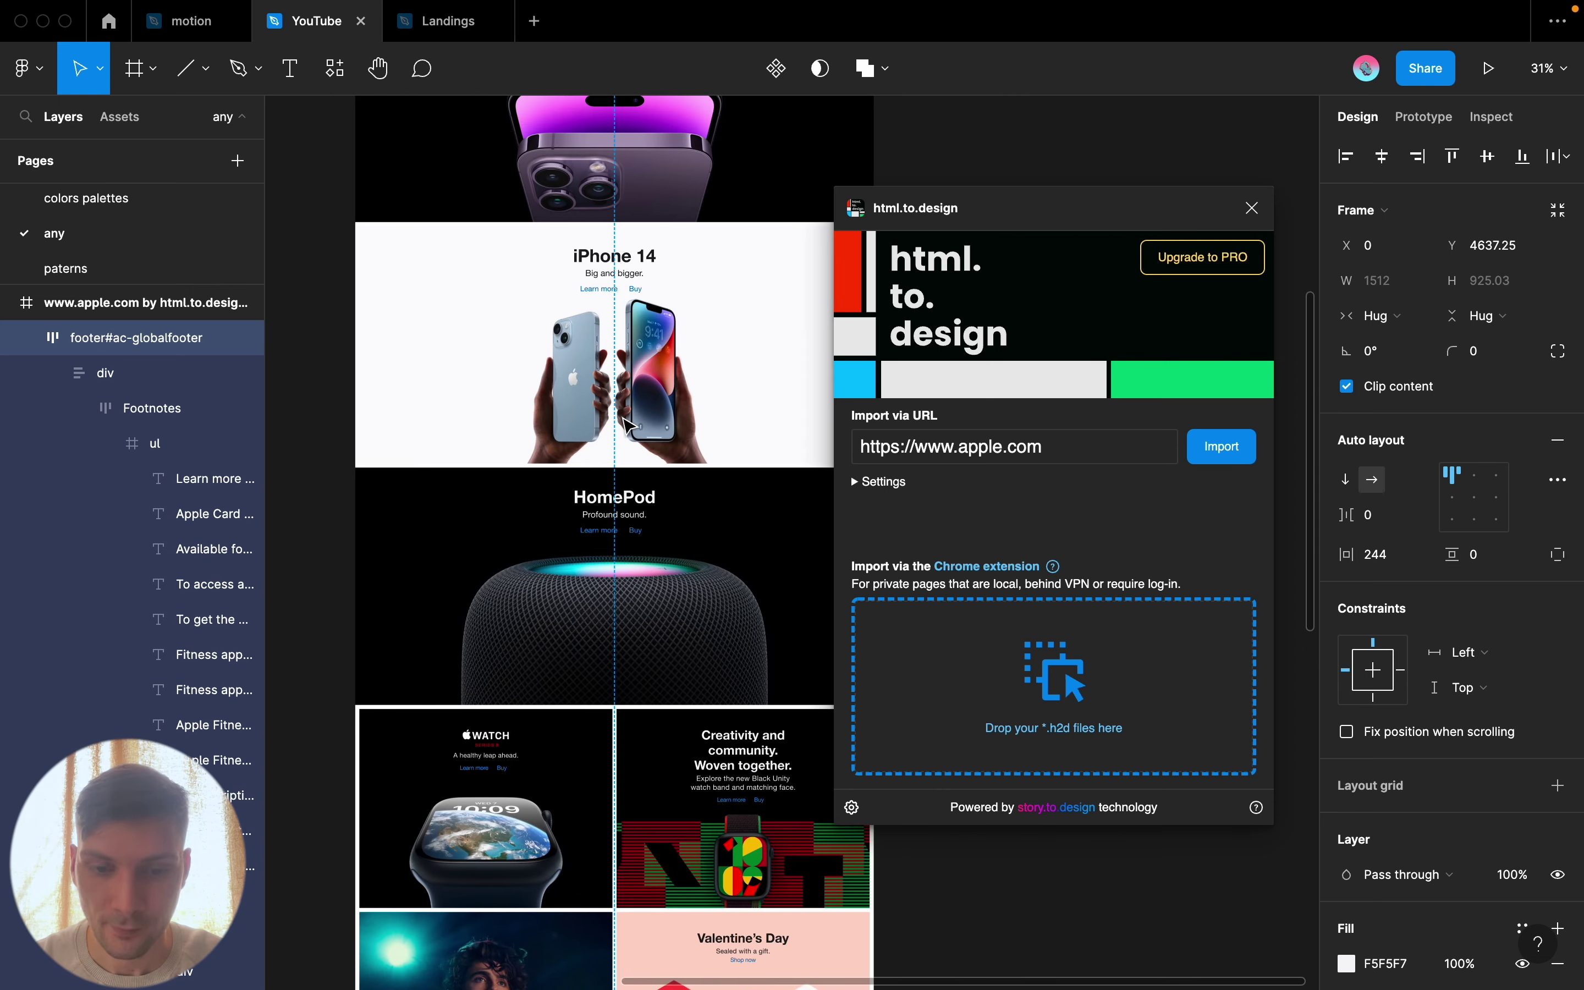
scroll(627, 426, "down", 3)
scroll(626, 426, "up", 3)
scroll(629, 425, "up", 2)
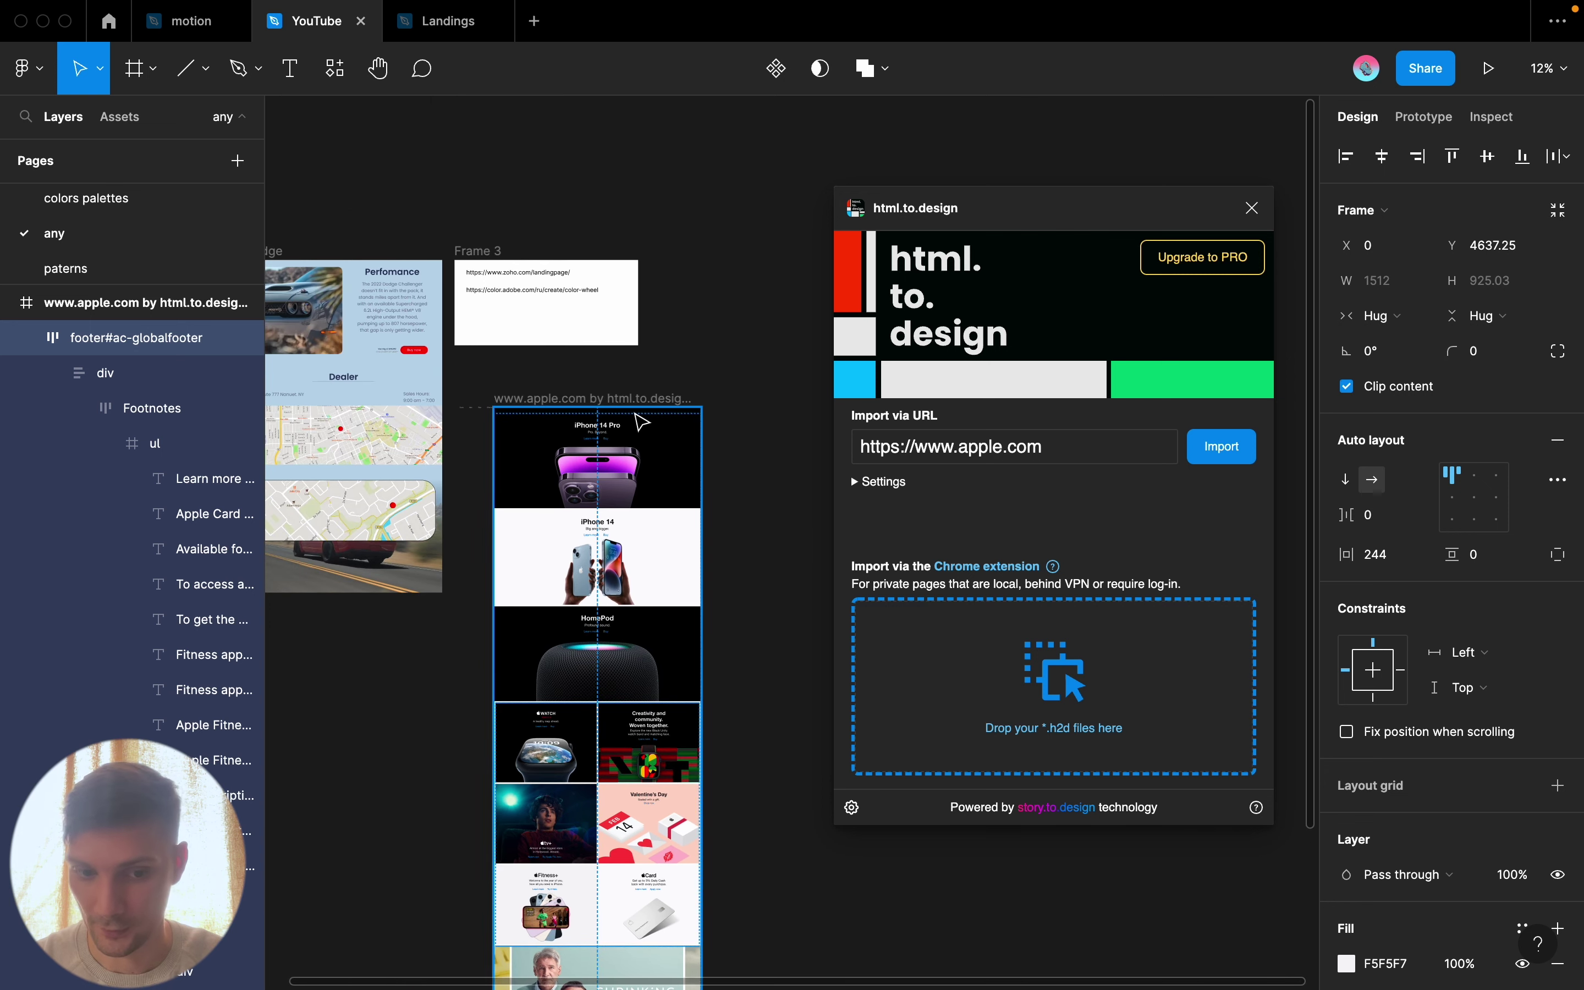
Copy Frame 3's color.adobe.com/ru/create/color-wheel URL into html.to.design and import it
scroll(635, 420, "up", 1)
scroll(591, 321, "up", 5)
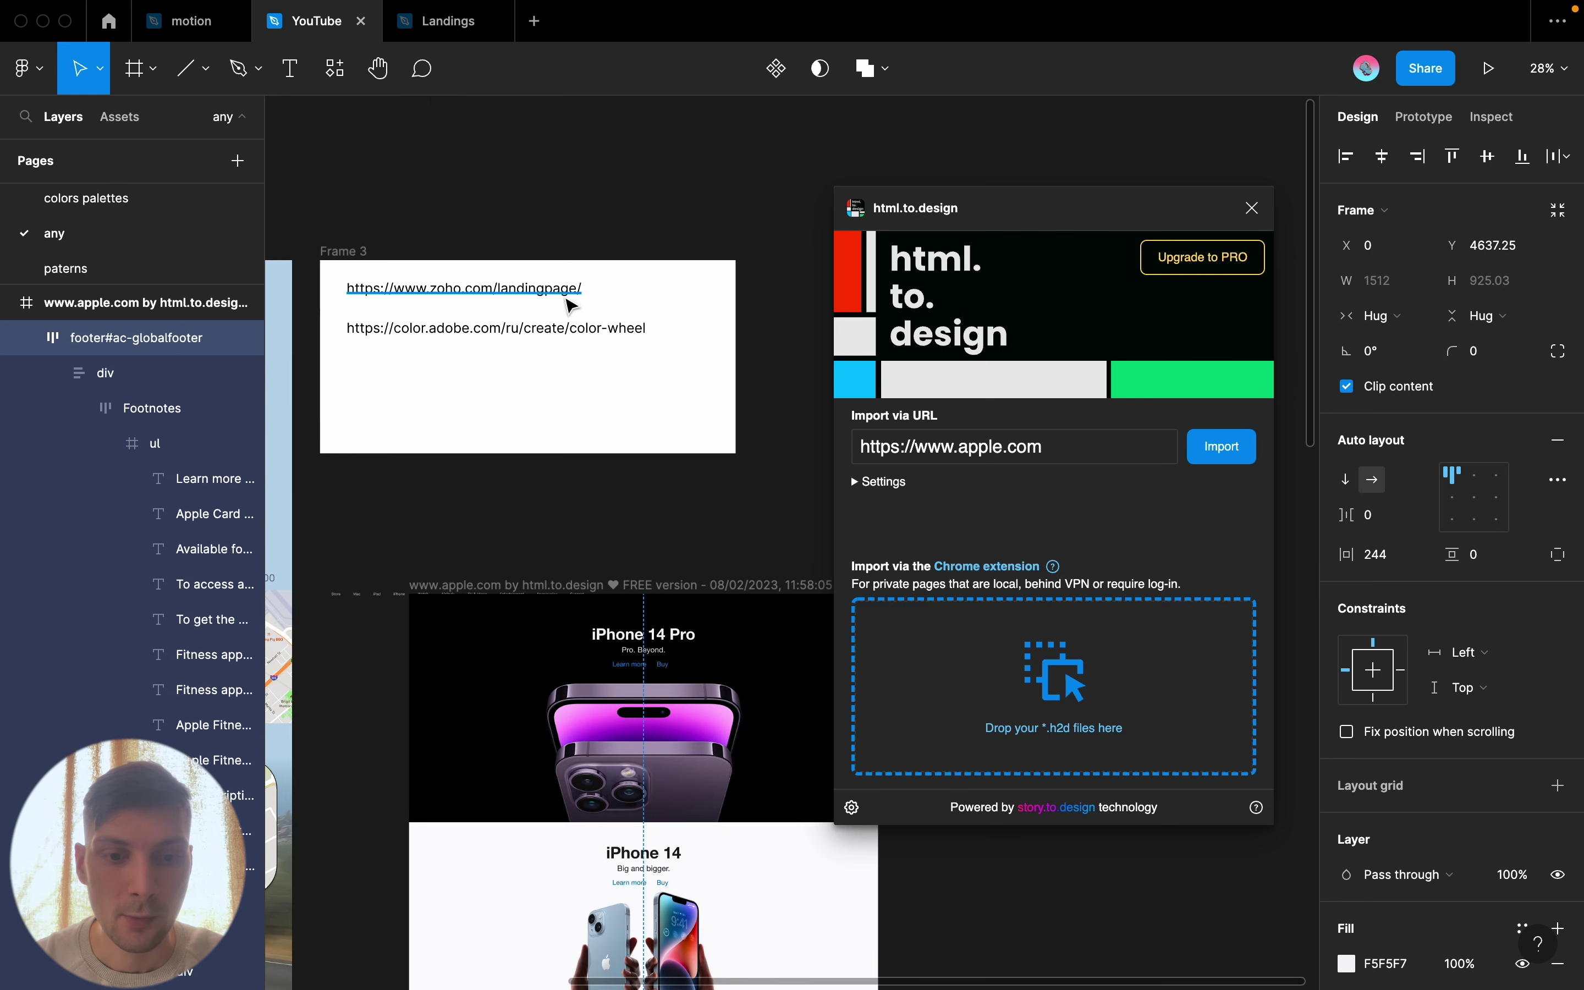
left_click(564, 329)
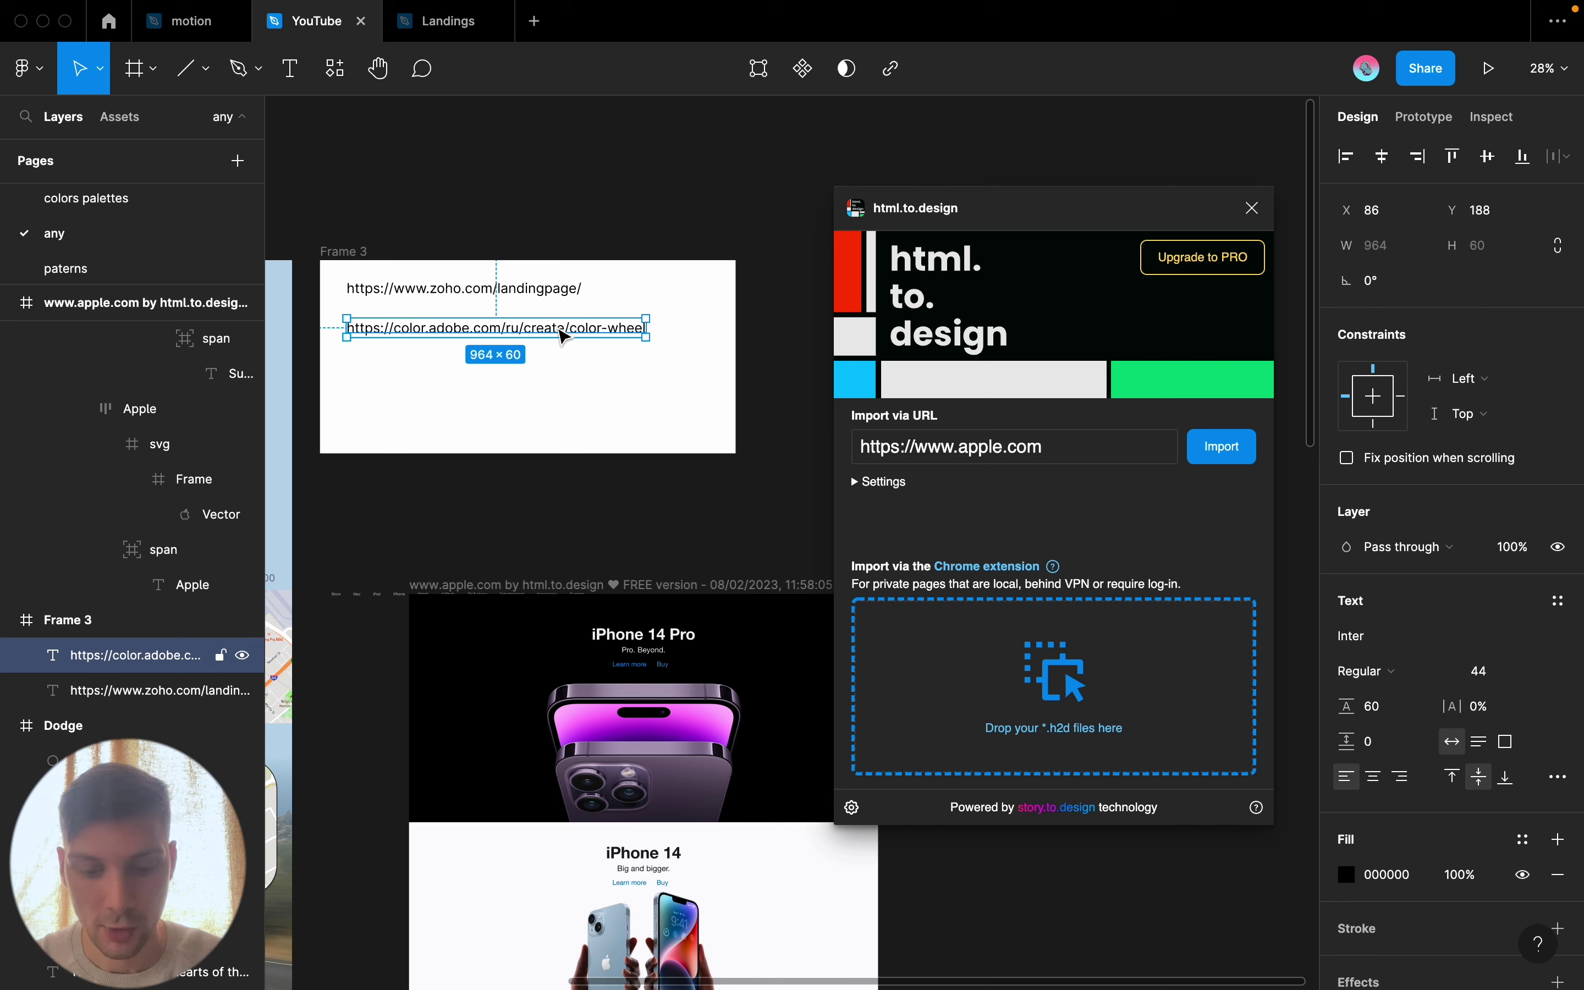
double_click(558, 327)
key("super+c")
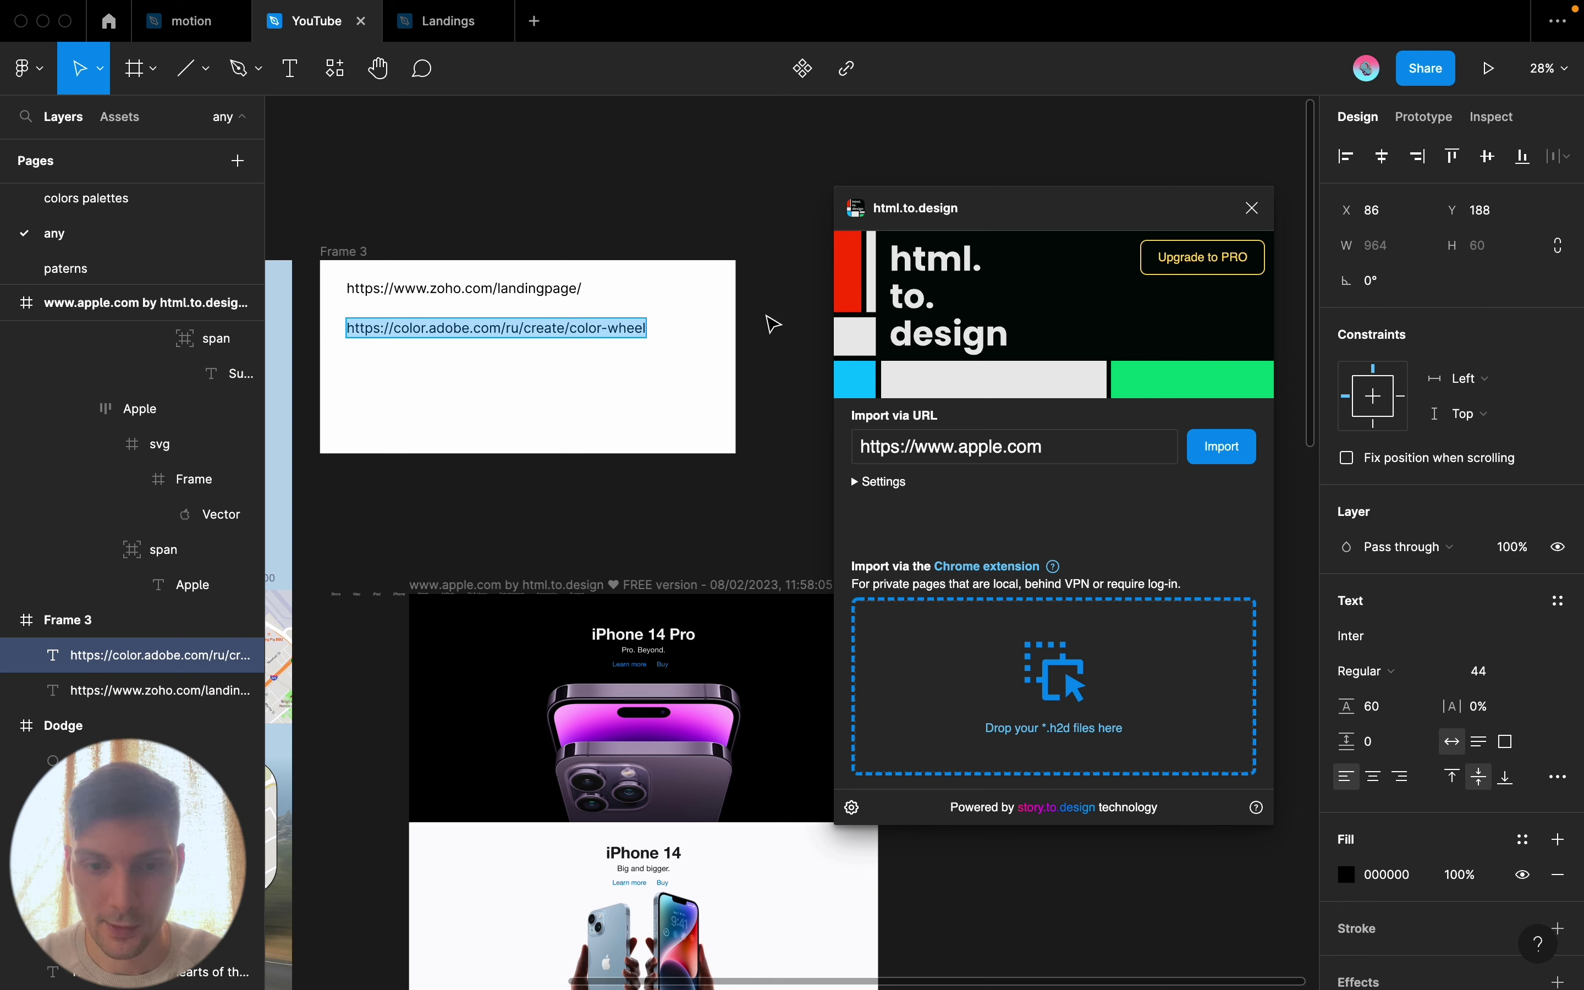
key("Escape")
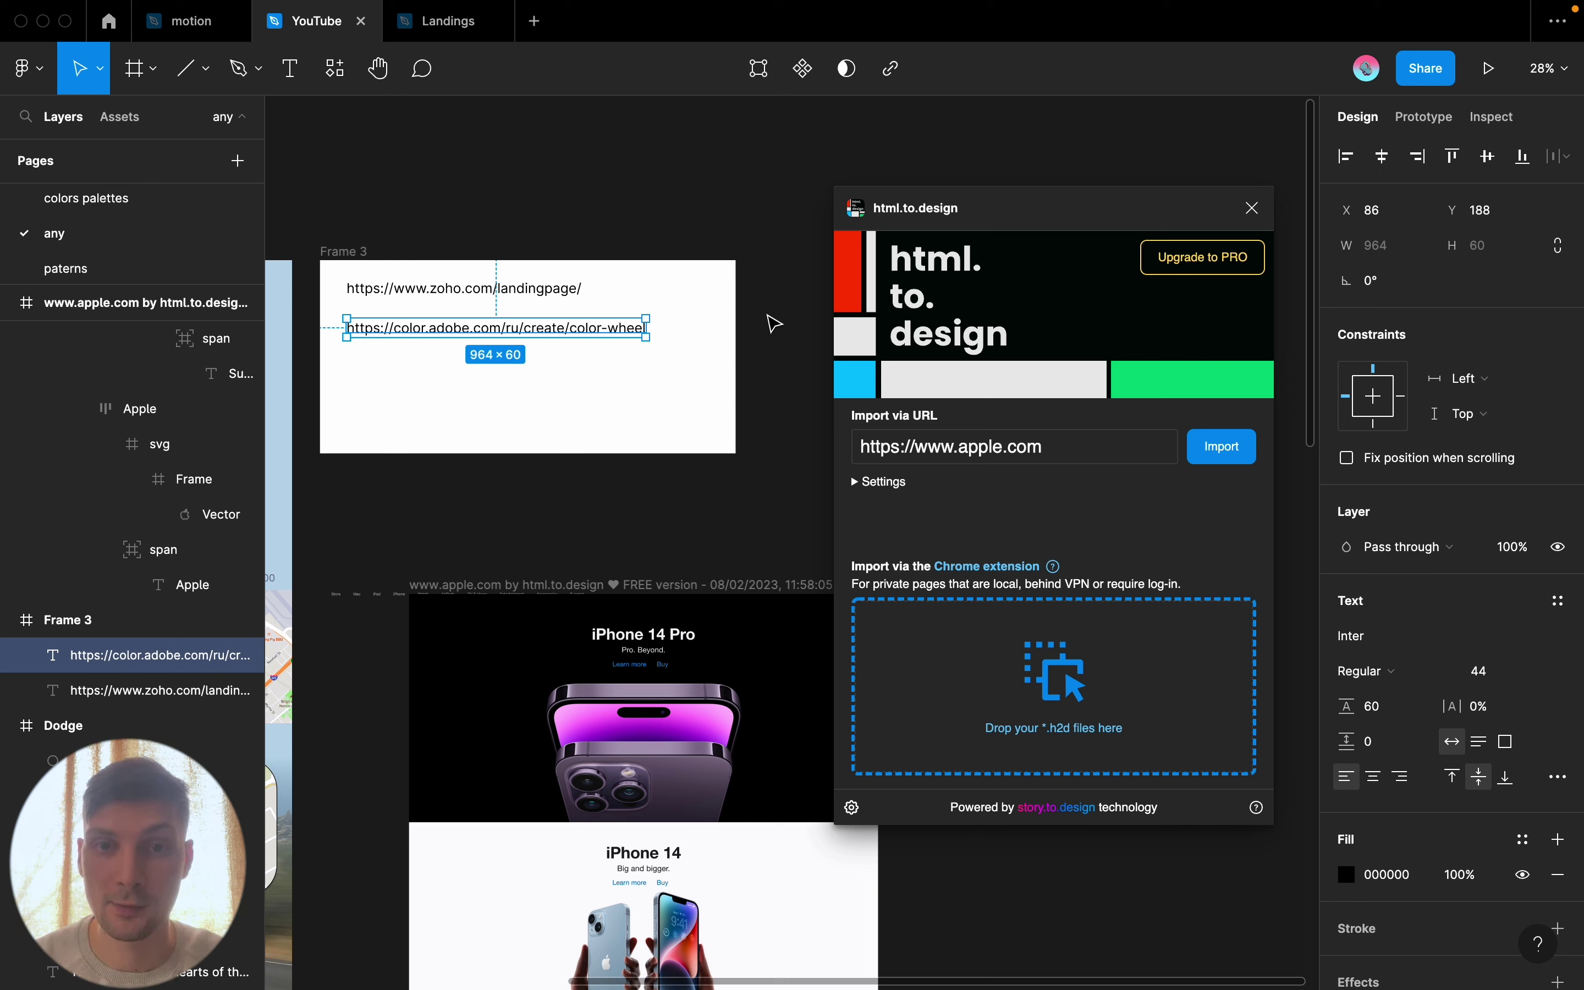
triple_click(1088, 460)
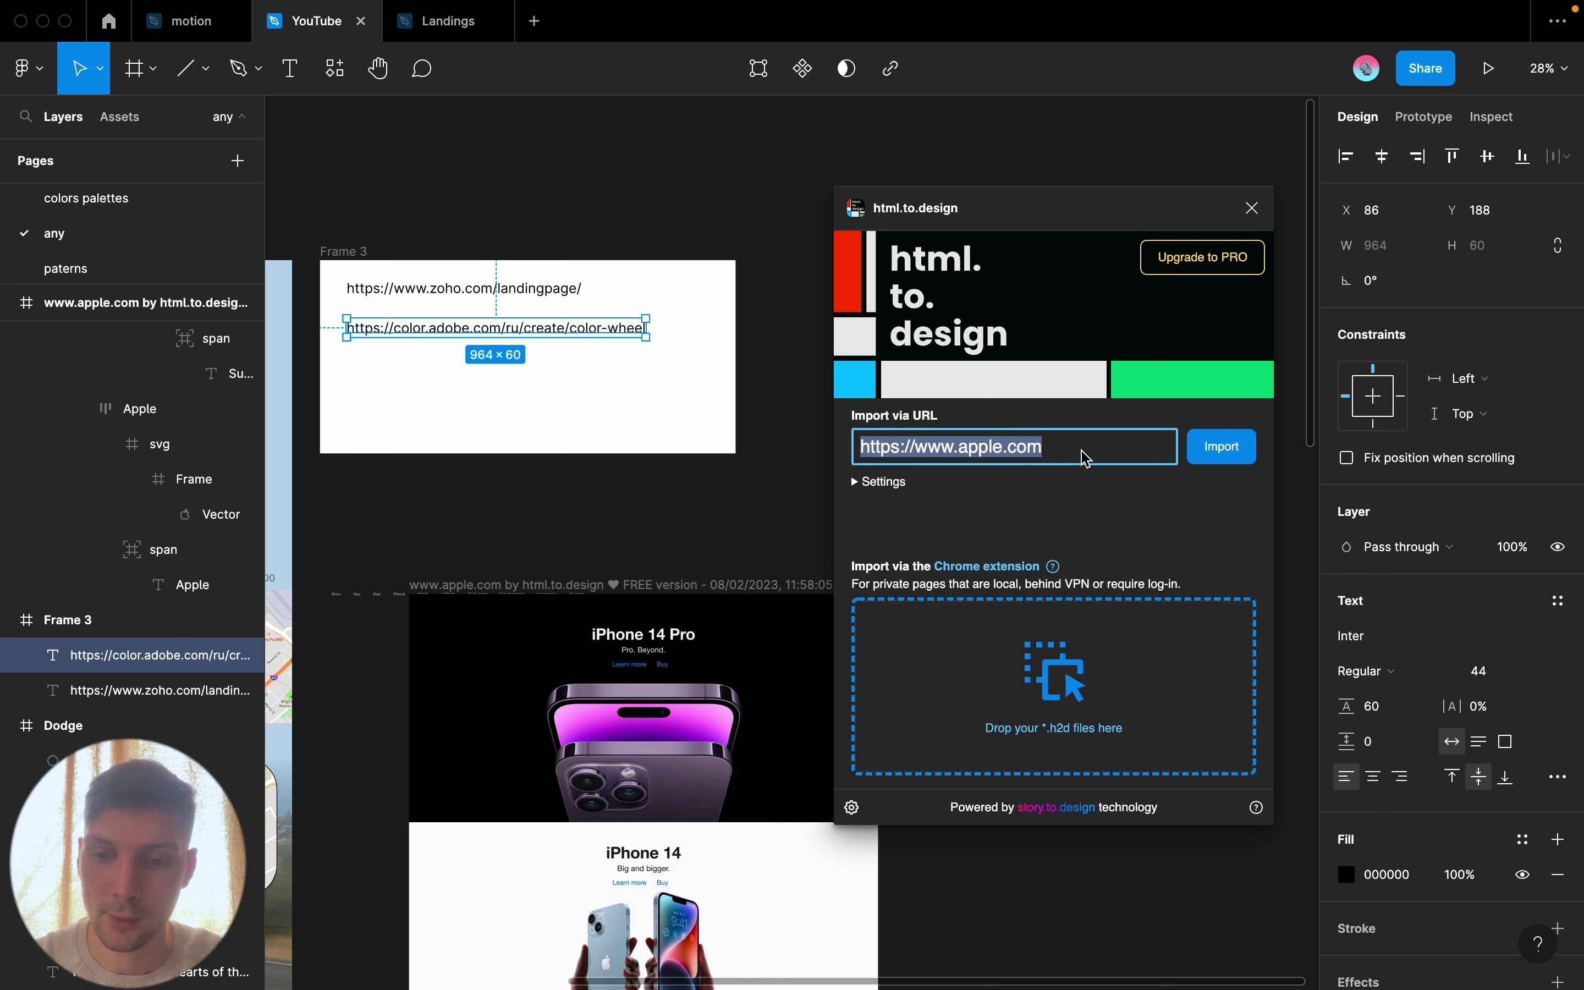
key("super+v")
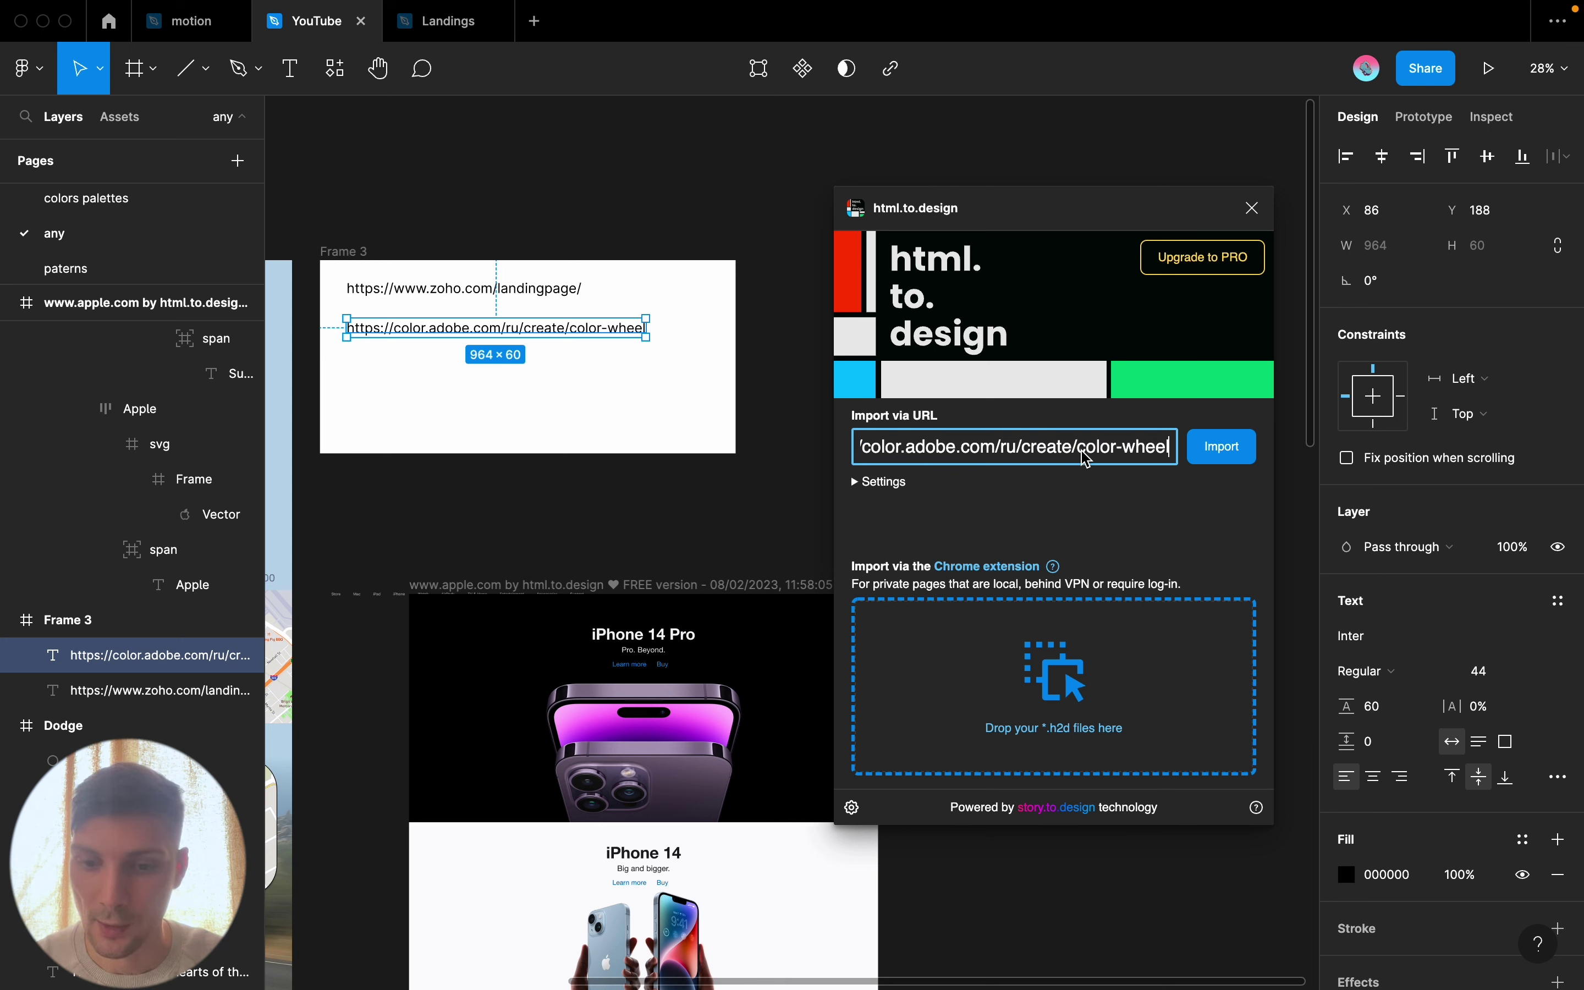
left_click(1226, 450)
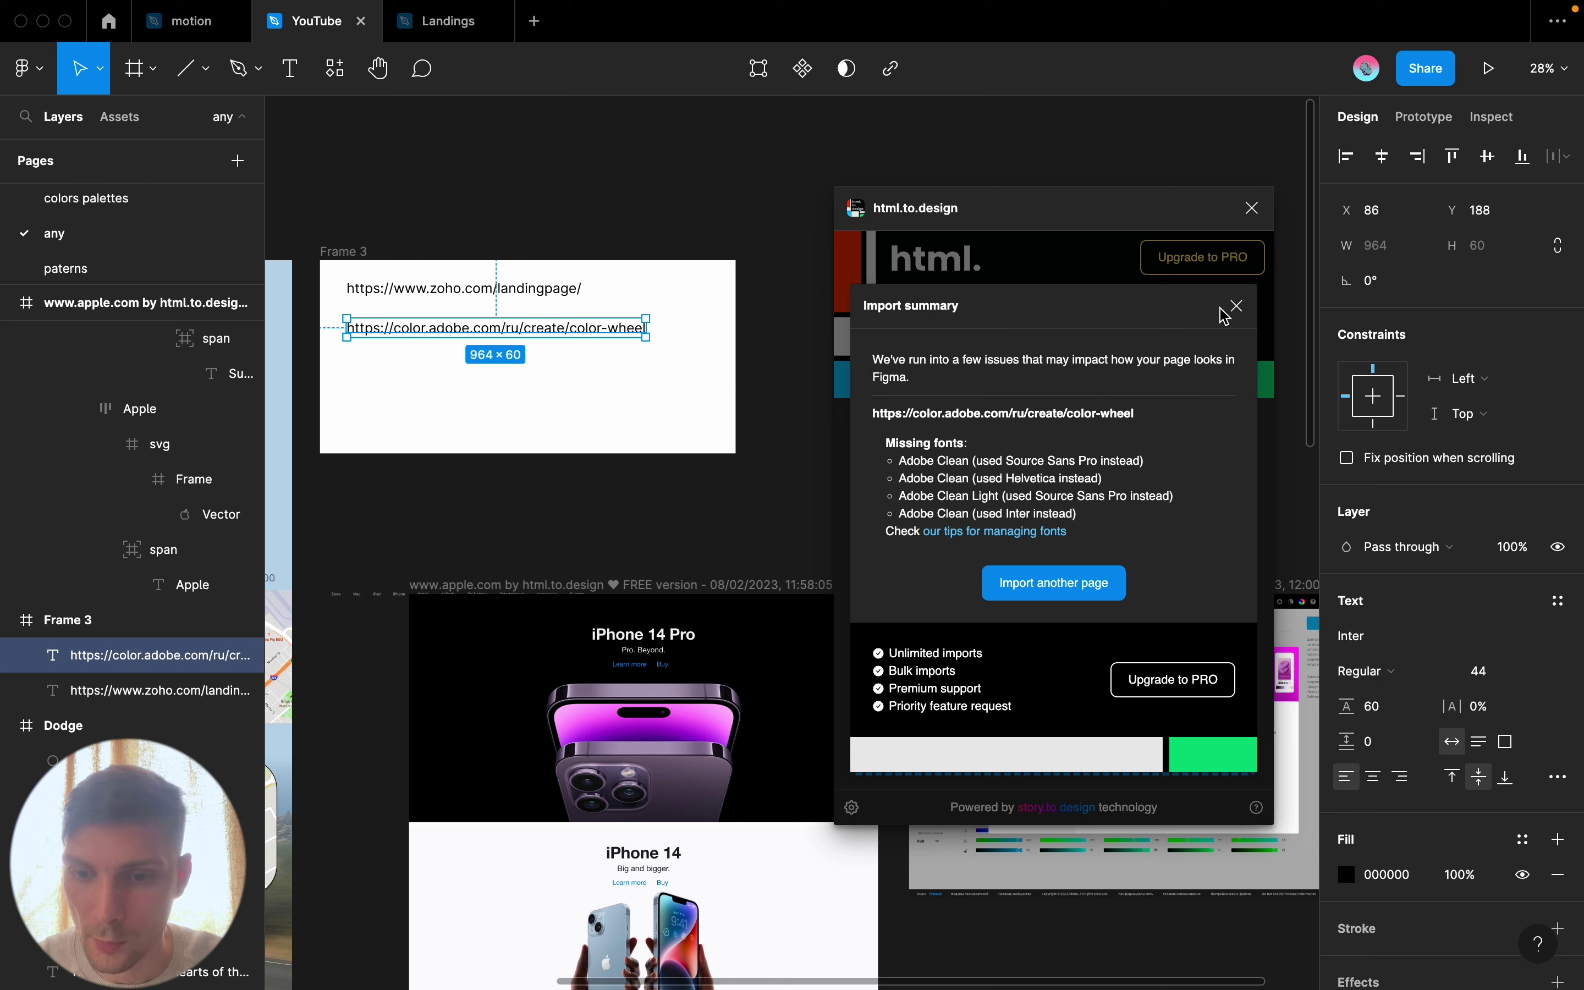
Close the summary and plugin, then drag the 1512 × 982 Adobe Color frame right
left_click(1237, 308)
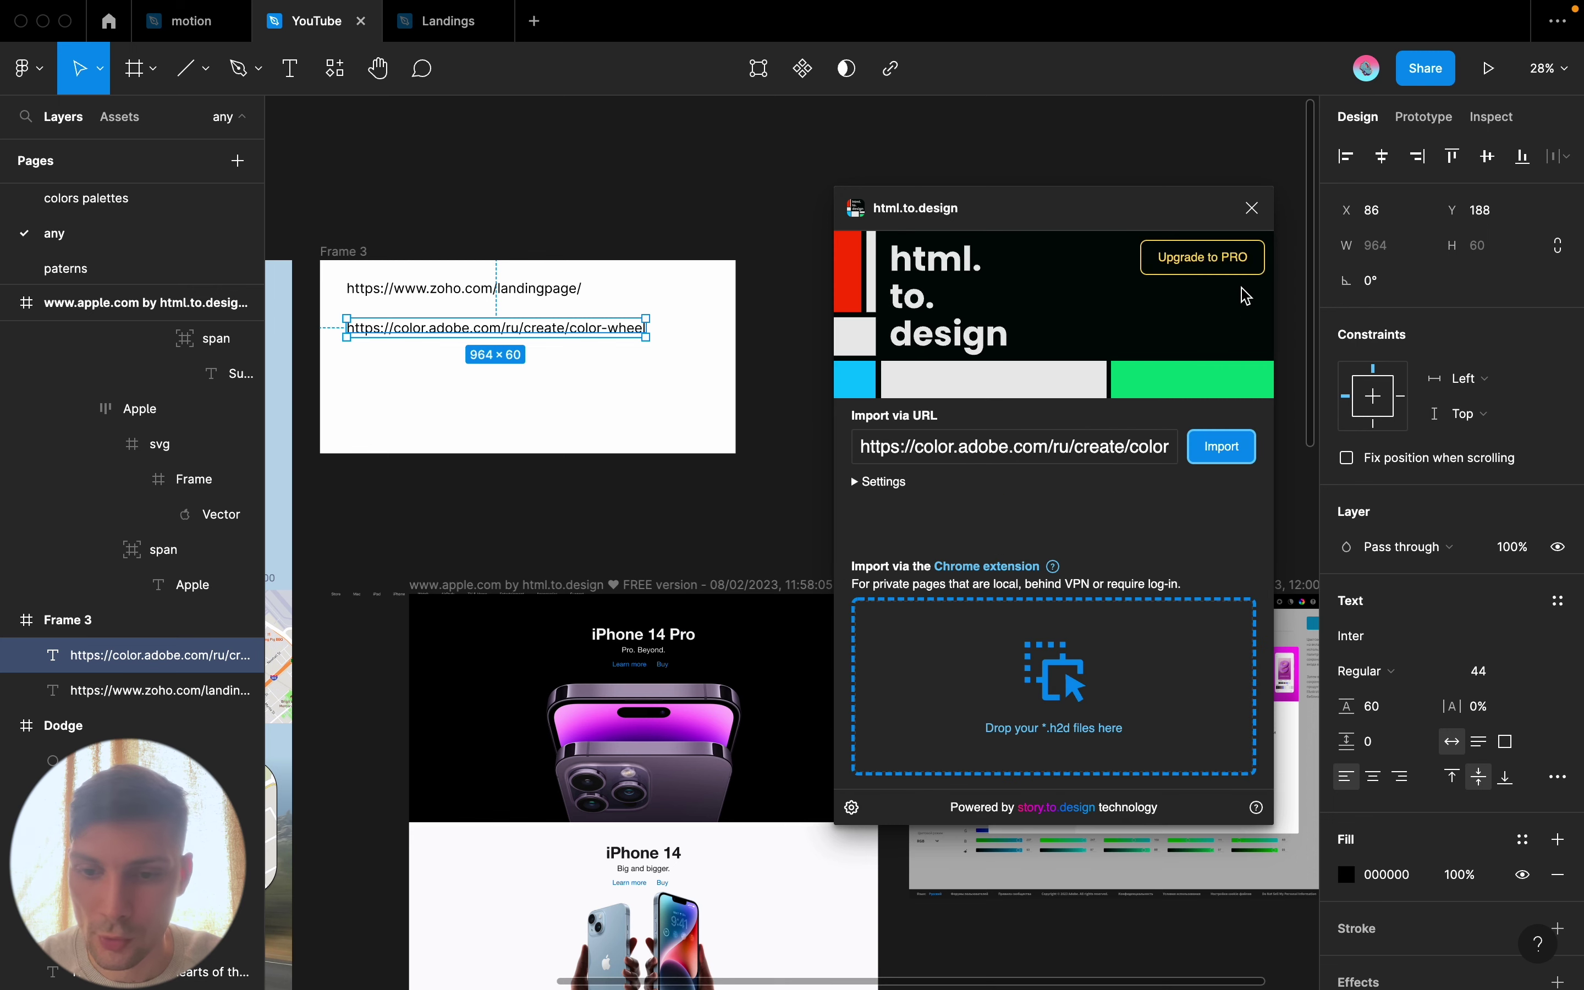
left_click(1253, 209)
scroll(1034, 367, "down", 2)
scroll(1035, 366, "right", 3)
left_click_drag(791, 429, 886, 421)
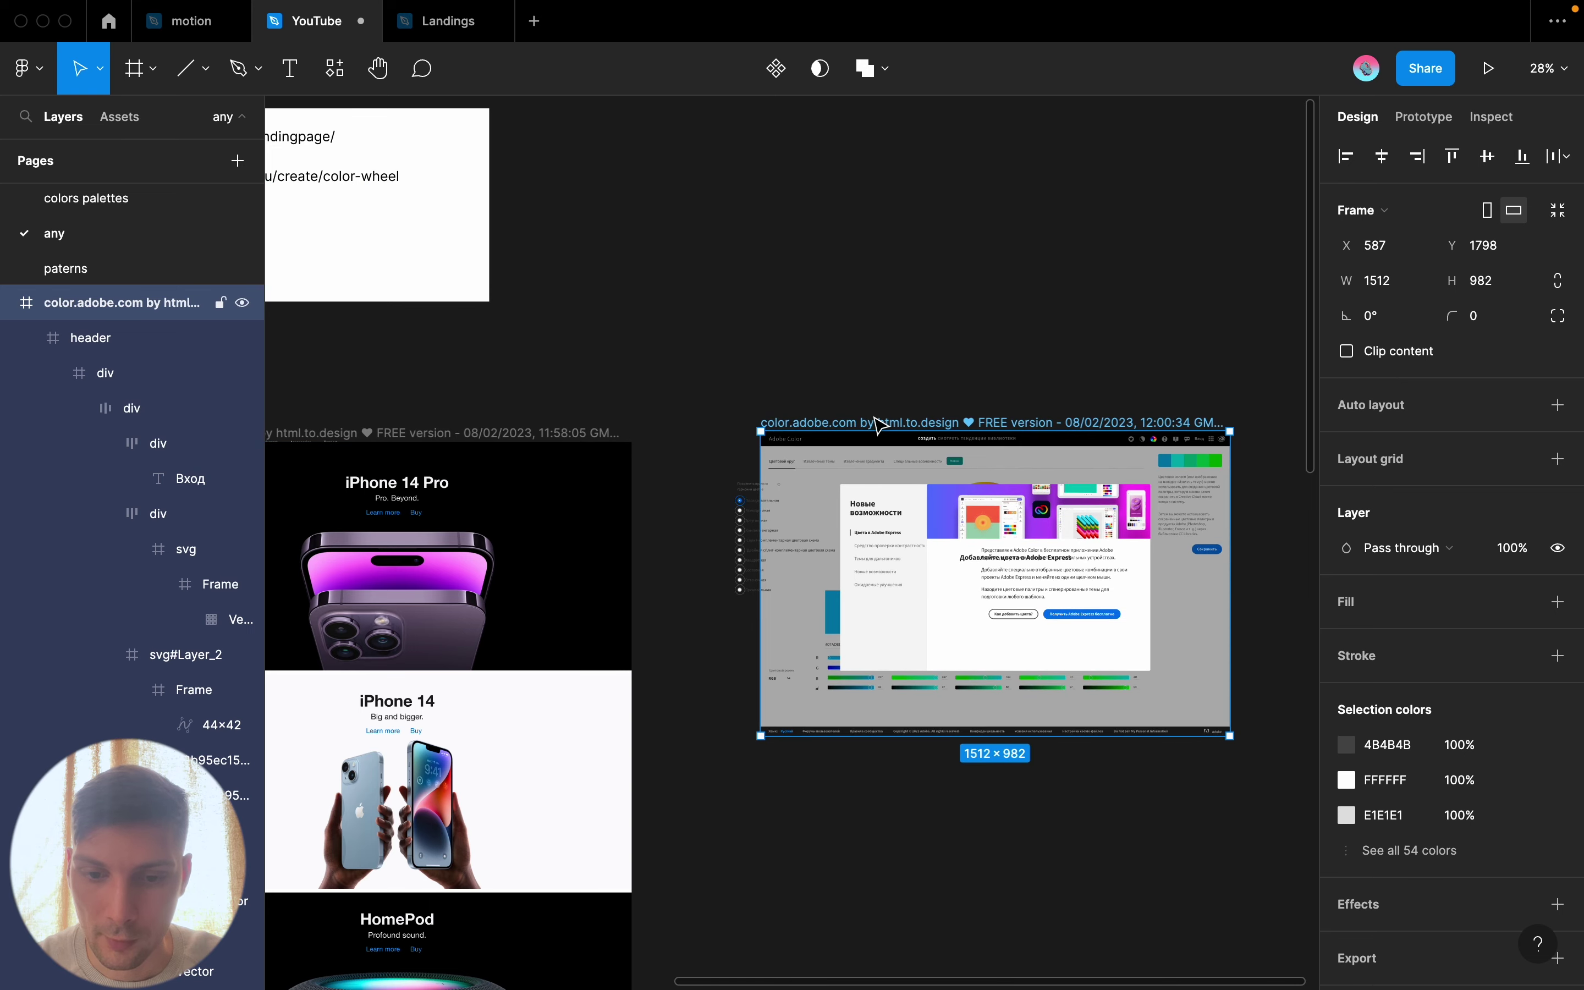
Hide the 'Новые возможности' what's-new popup on the Adobe Color import
scroll(875, 423, "right", 3)
scroll(766, 450, "up", 5)
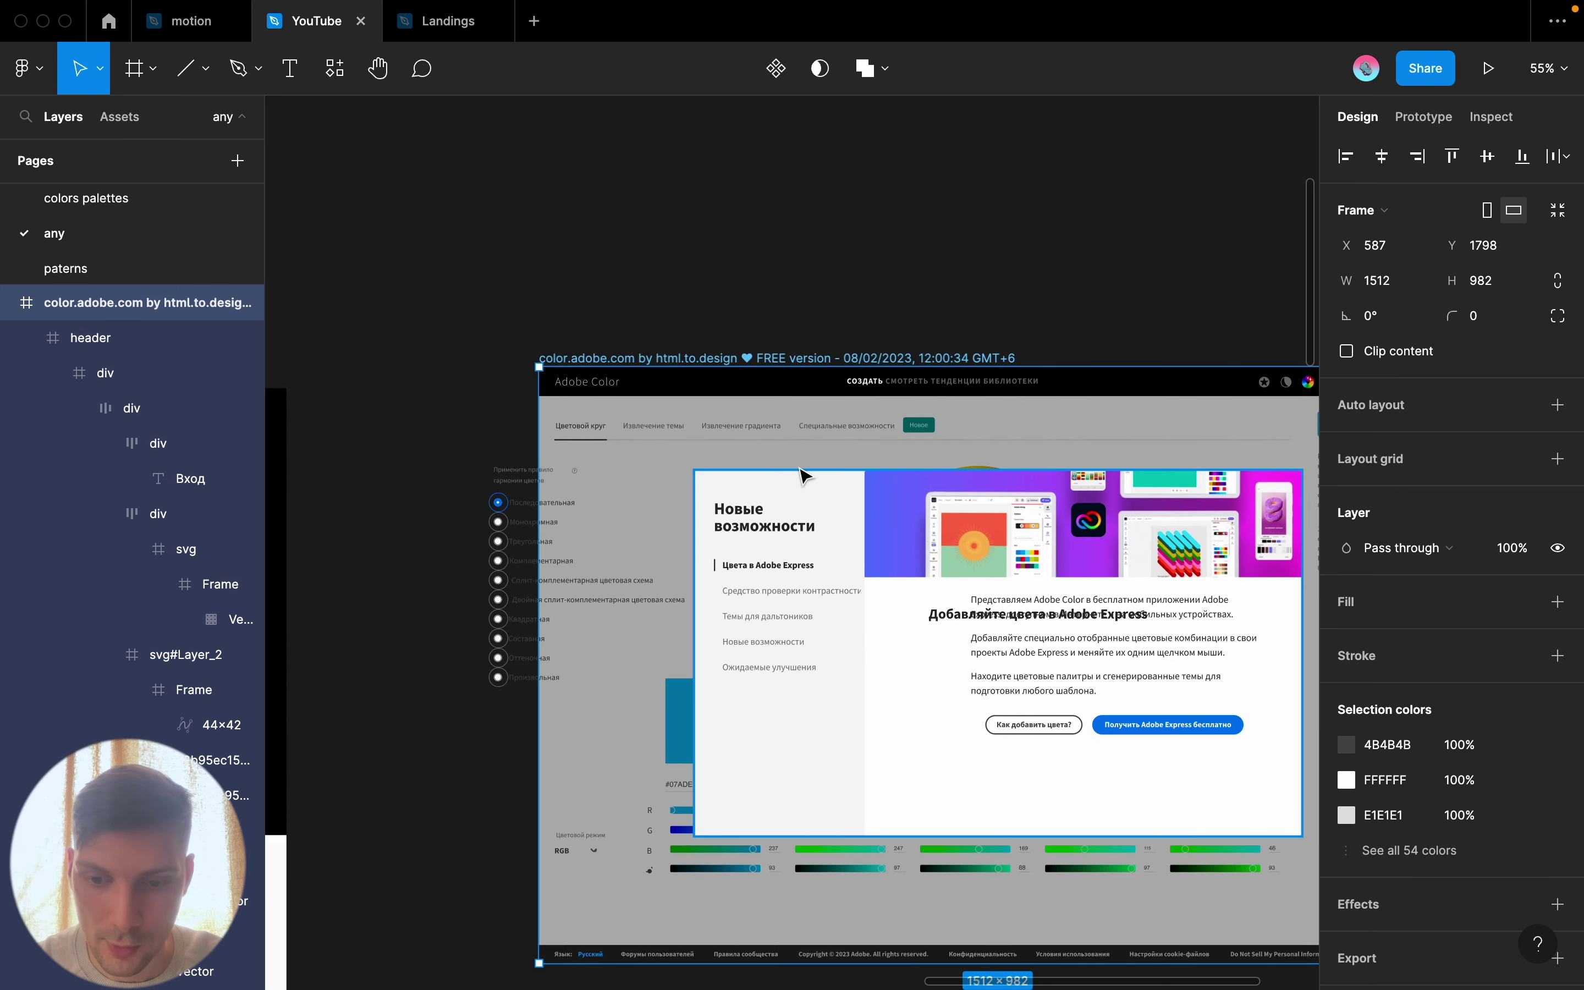
scroll(806, 467, "down", 2)
scroll(806, 467, "right", 3)
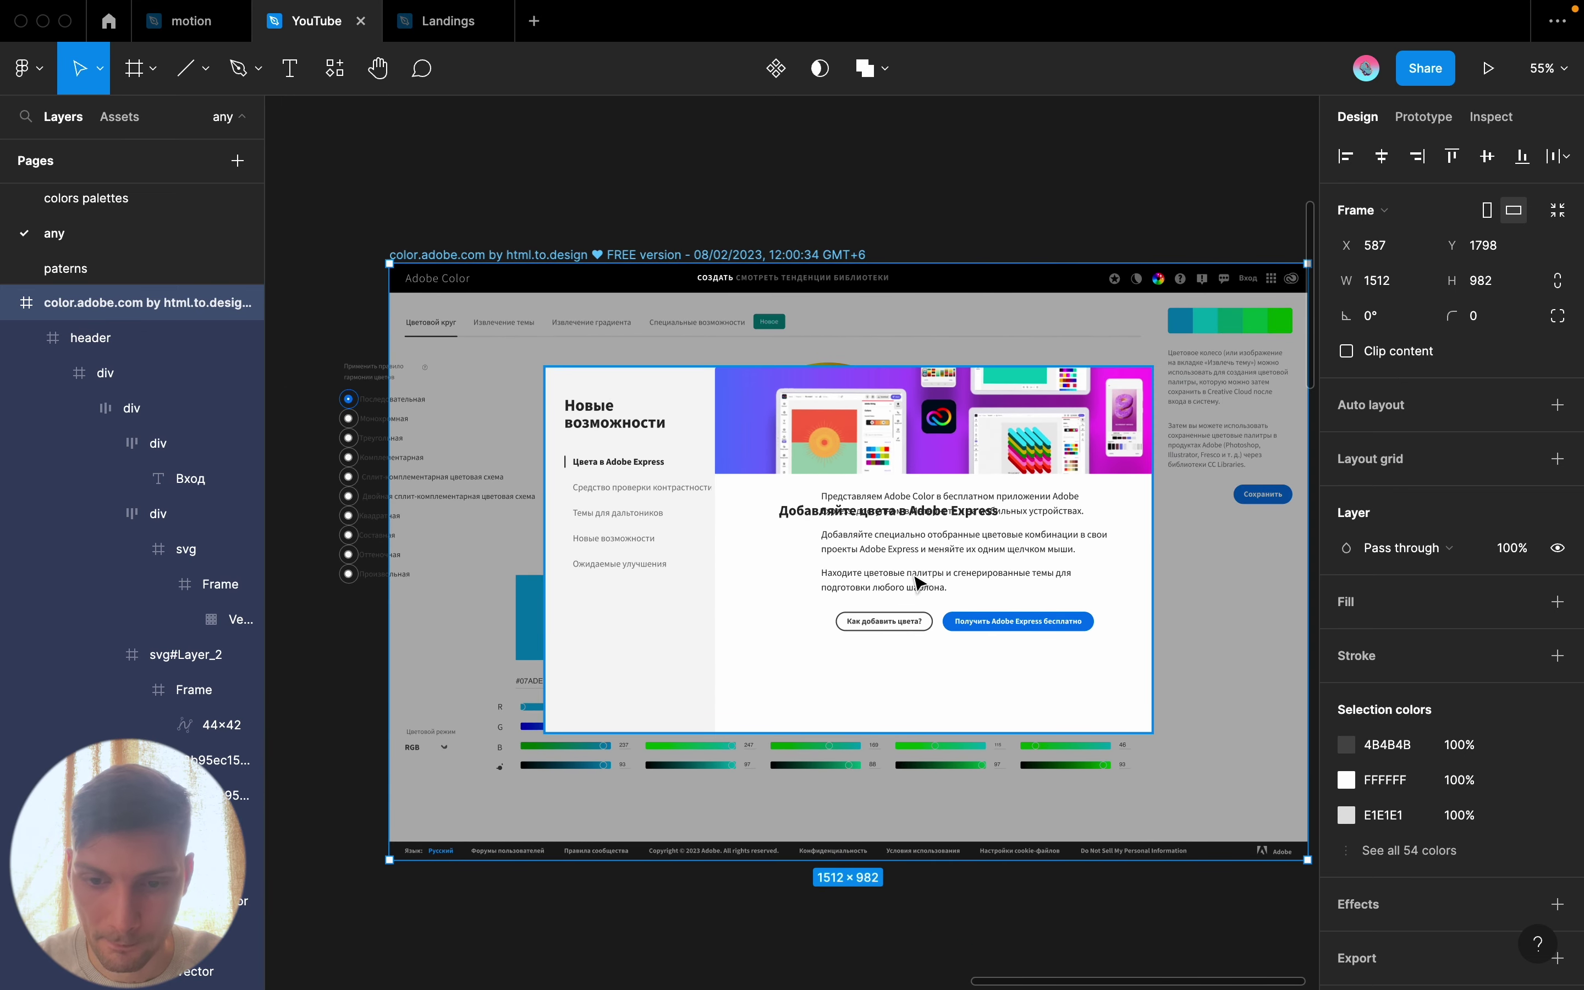
left_click(697, 413)
left_click(243, 656)
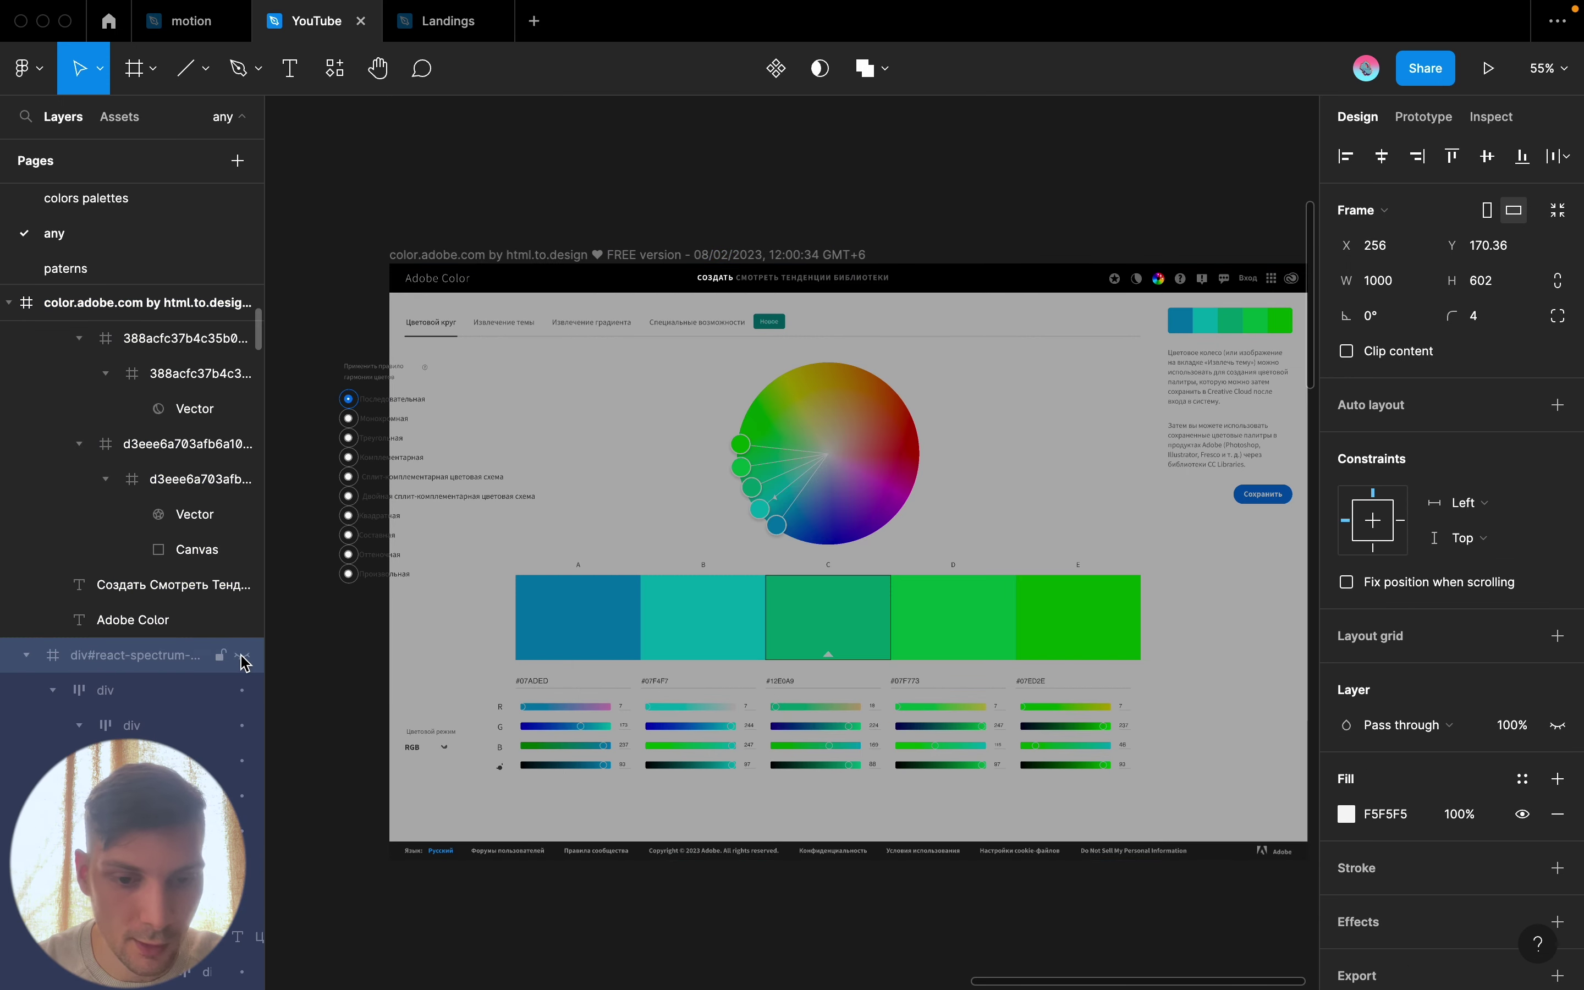
Hide the 30% black overlay, shift the colour-harmony option list right, and deselect
left_click(644, 498)
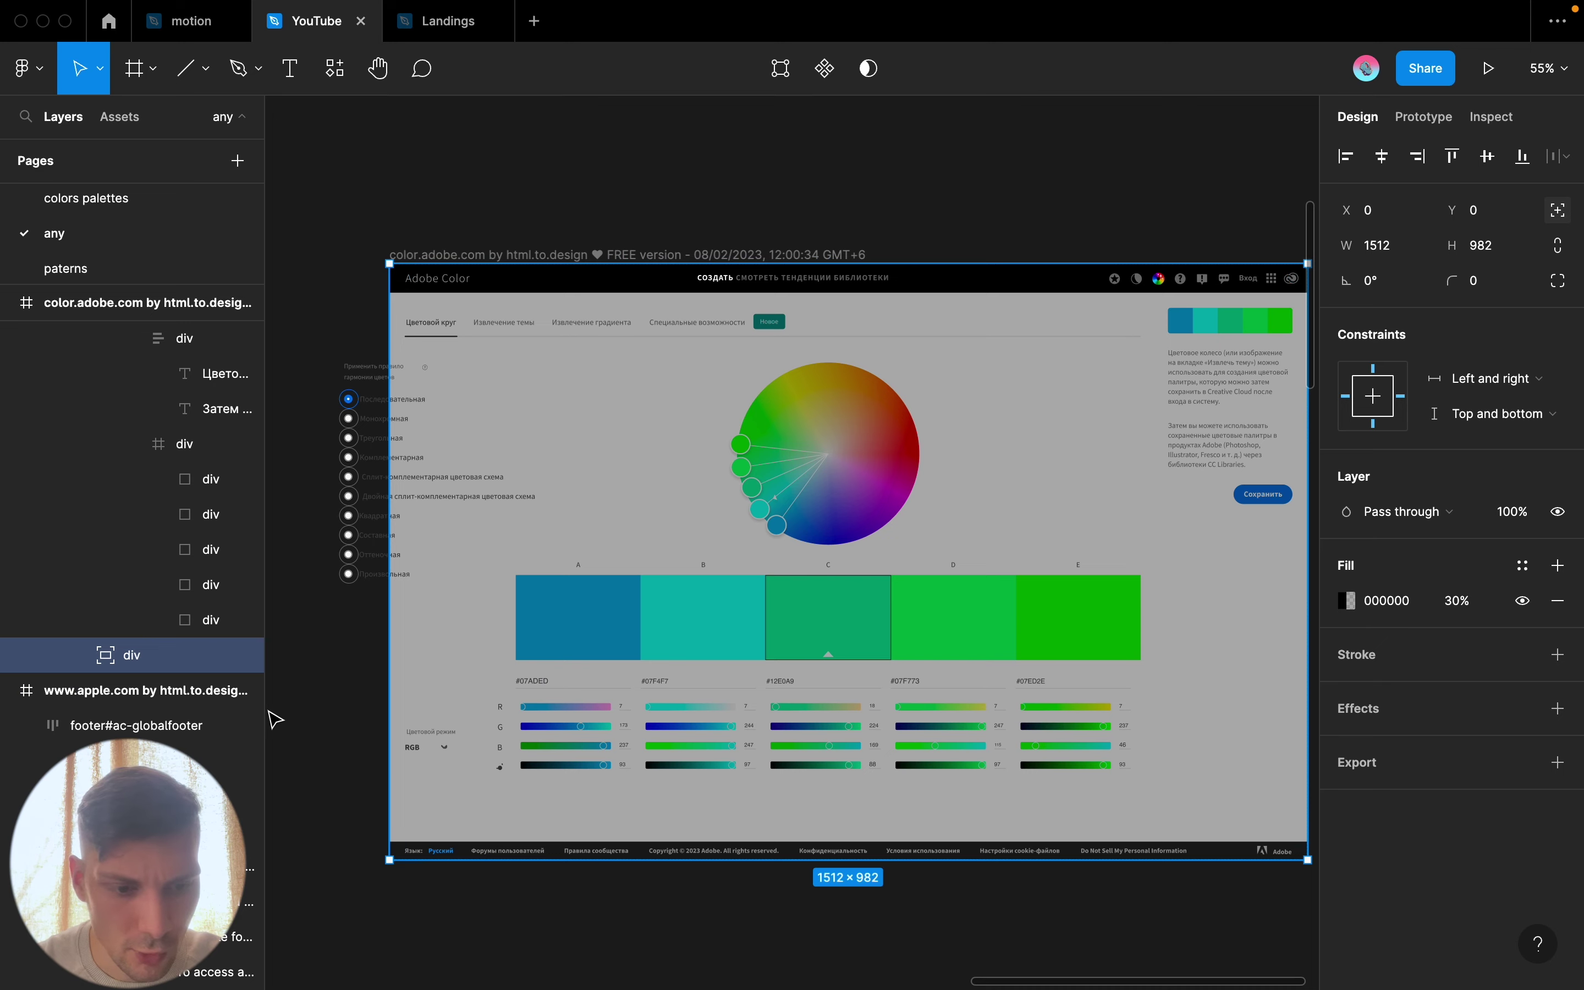
left_click(242, 657)
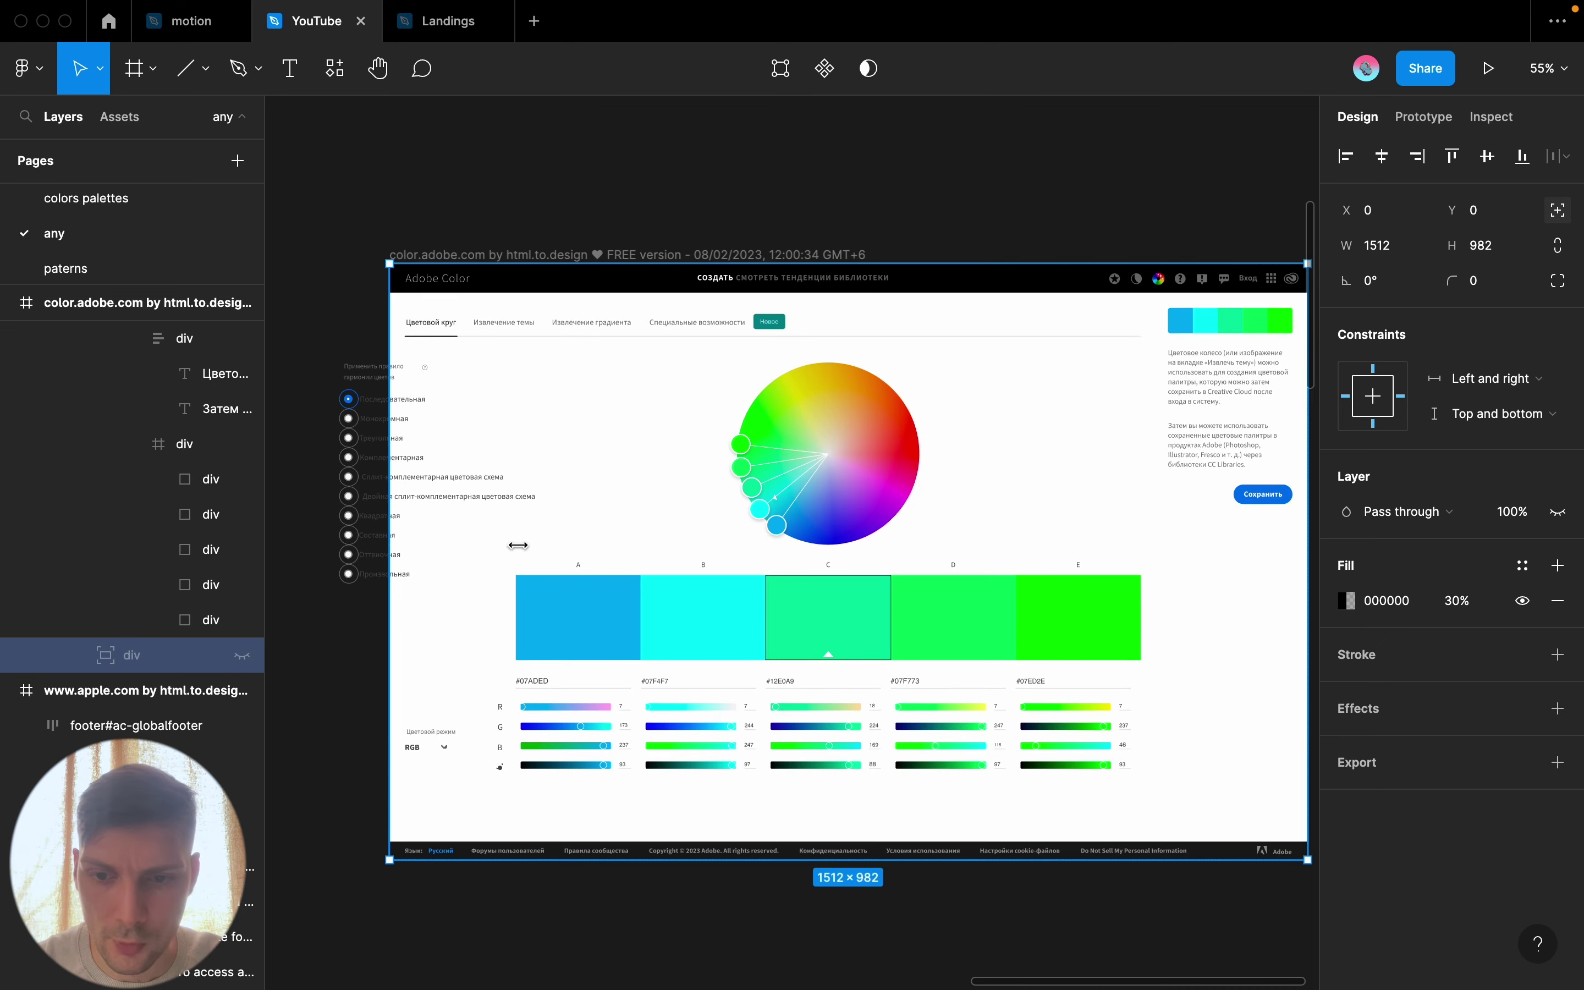
left_click_drag(353, 364, 426, 372)
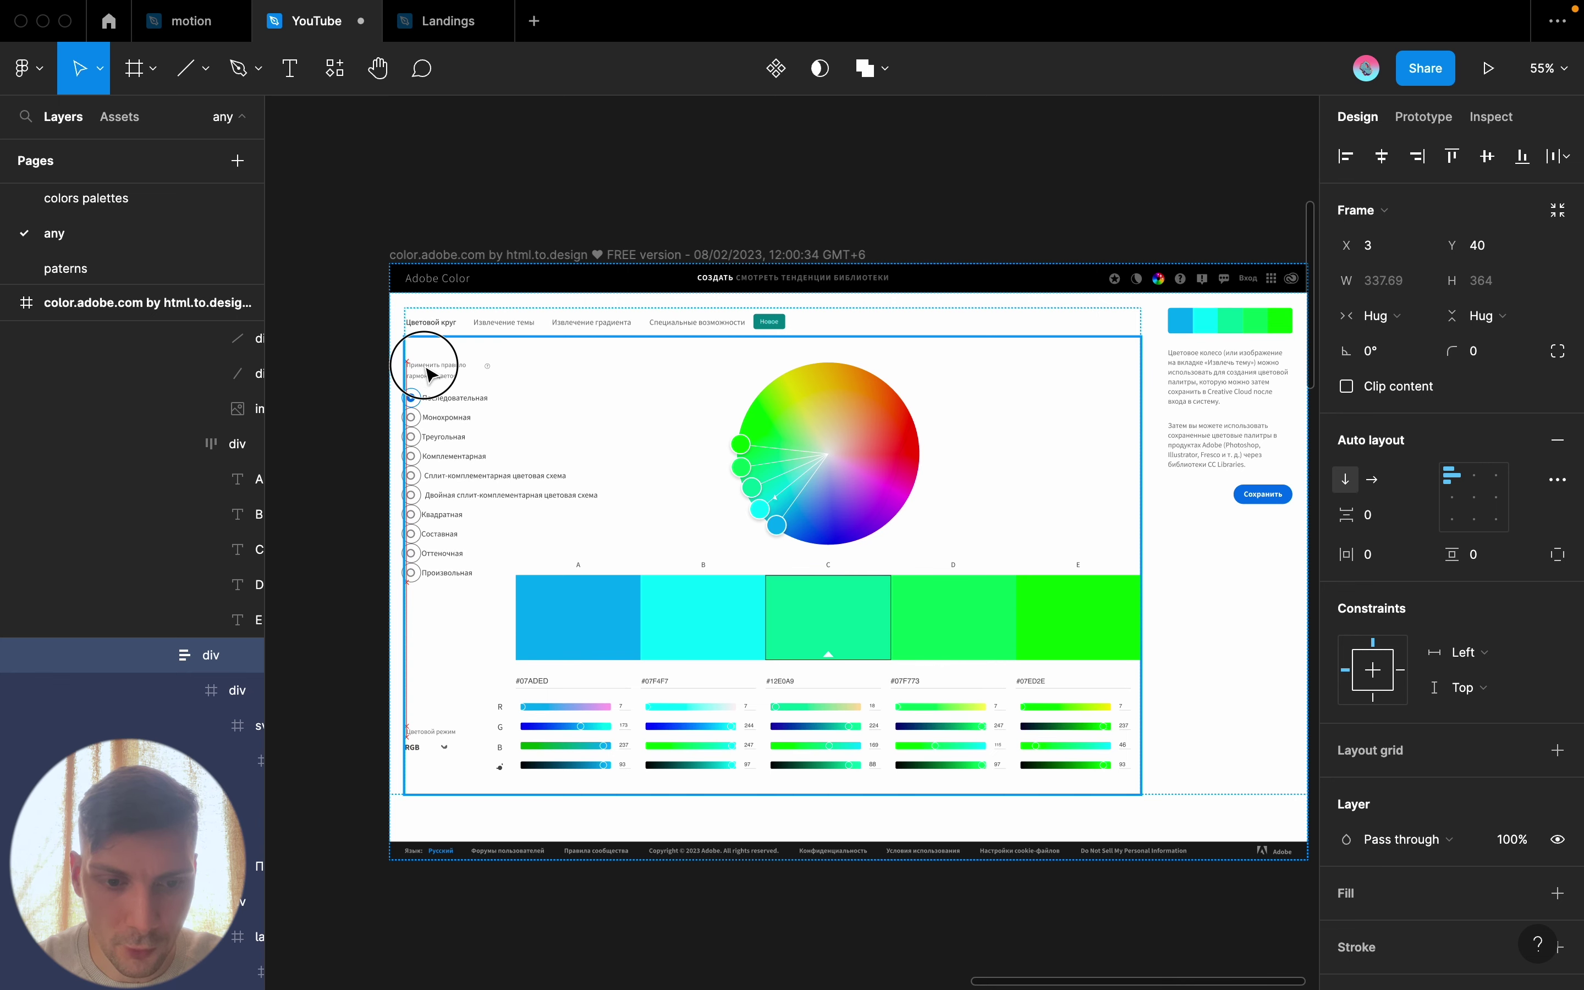
left_click(354, 366)
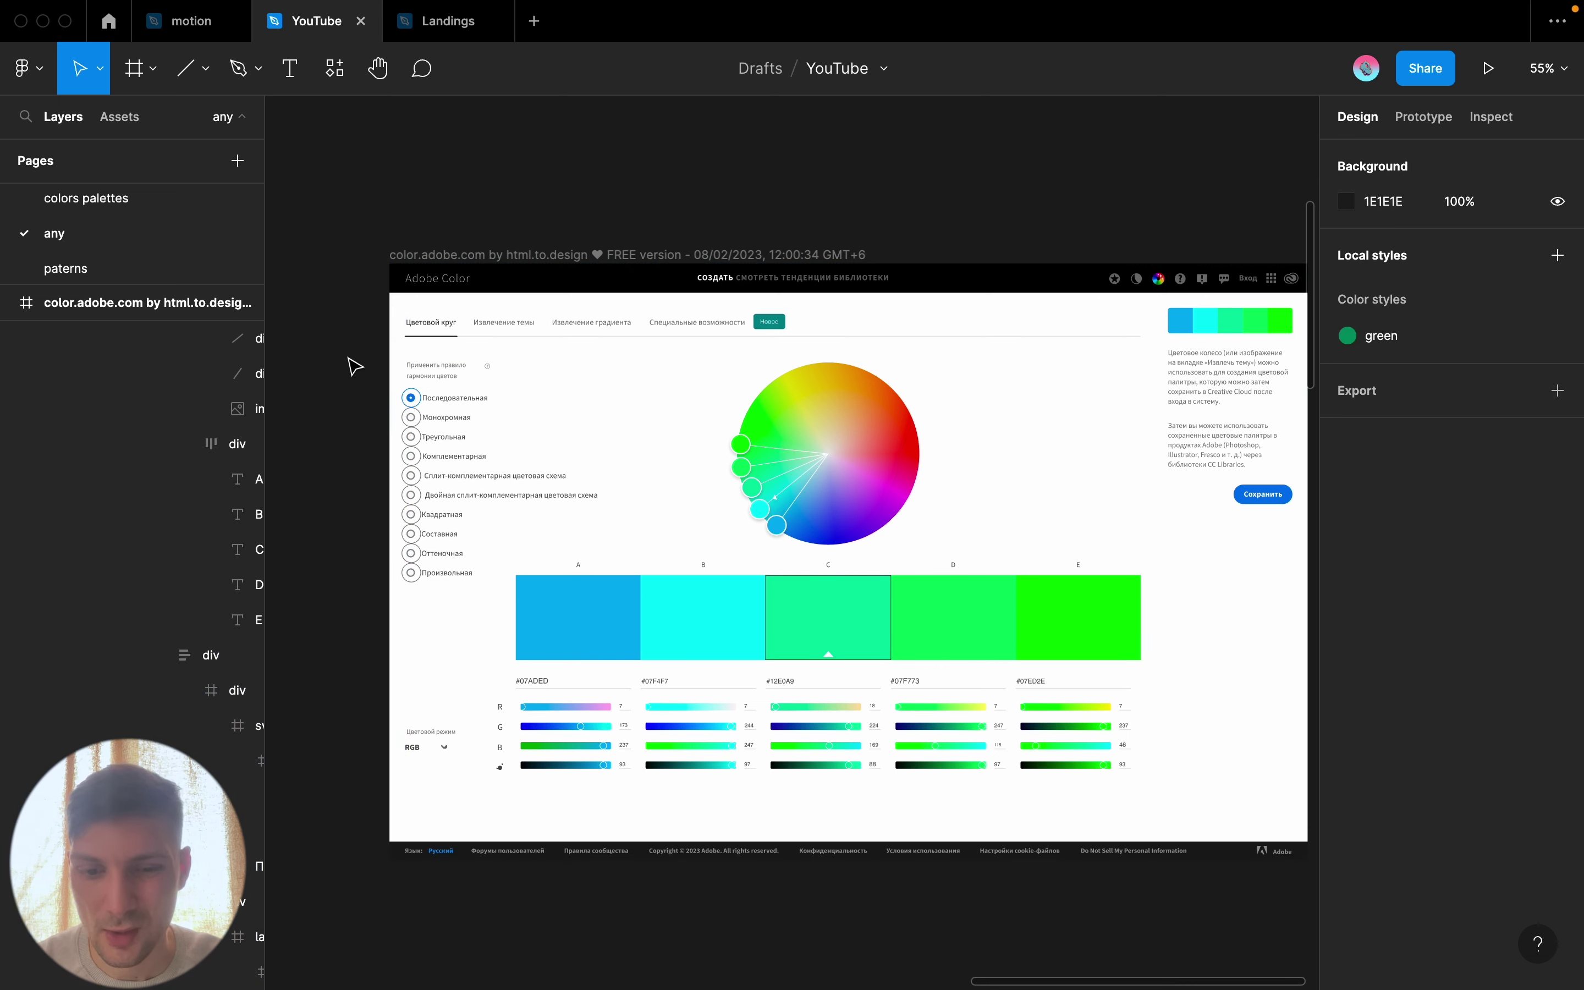
Select the whole Adobe Color frame to inspect it, then clear the selection
scroll(353, 364, "right", 3)
left_click(452, 326)
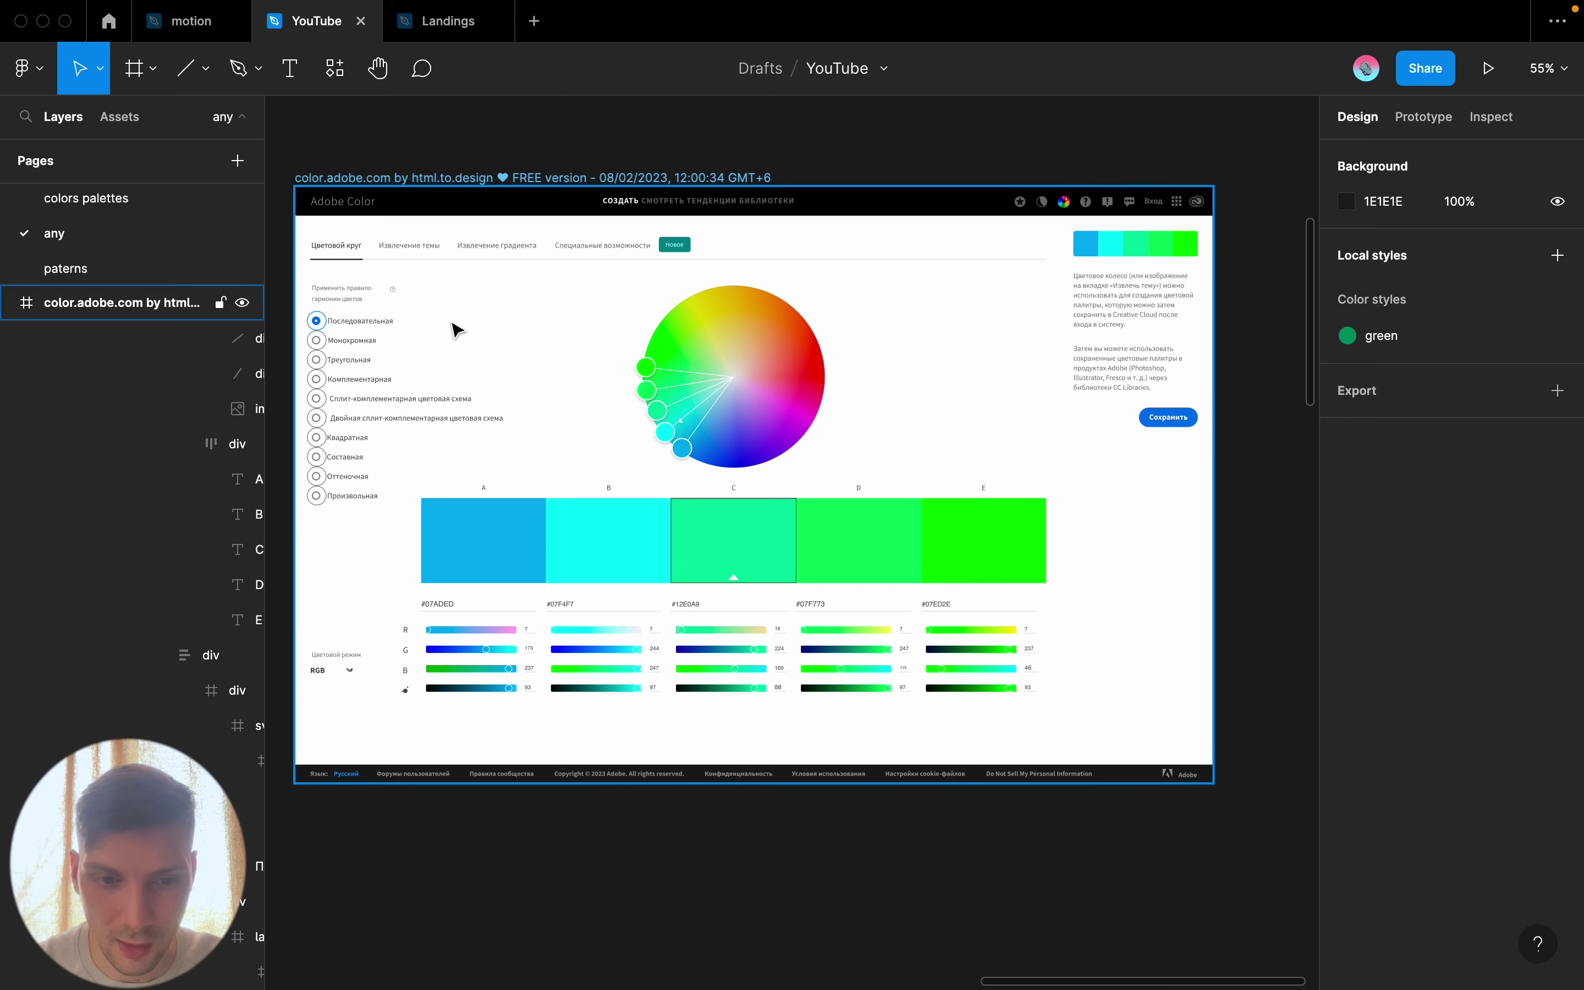
scroll(452, 326, "left", 1)
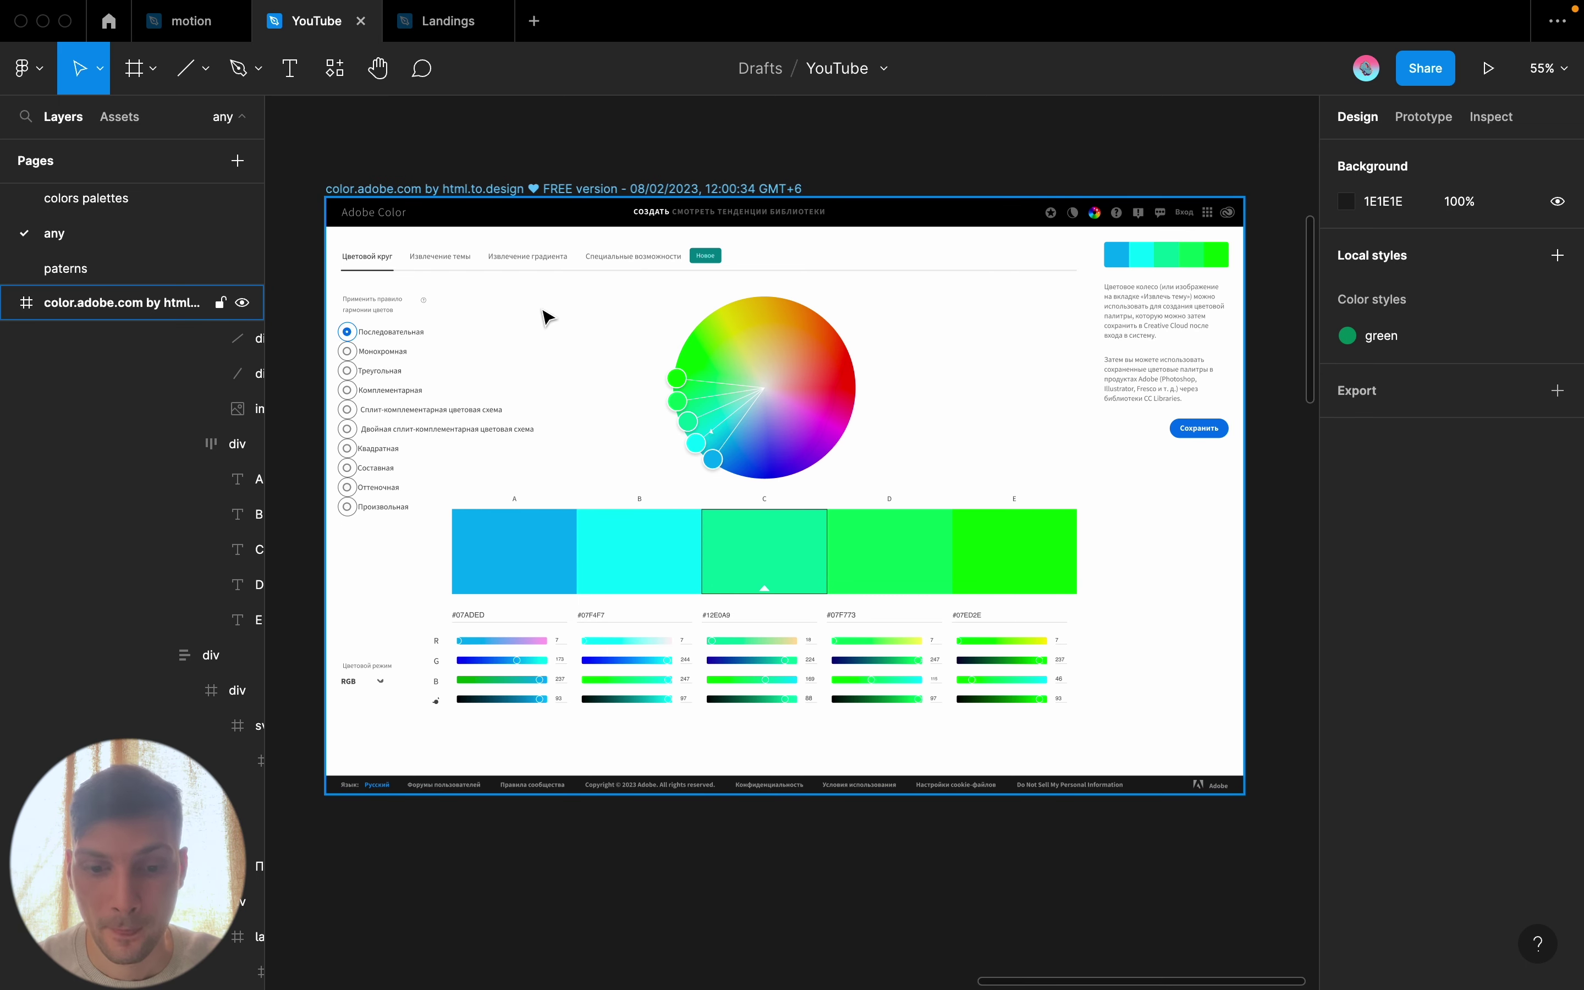
scroll(542, 311, "down", 2)
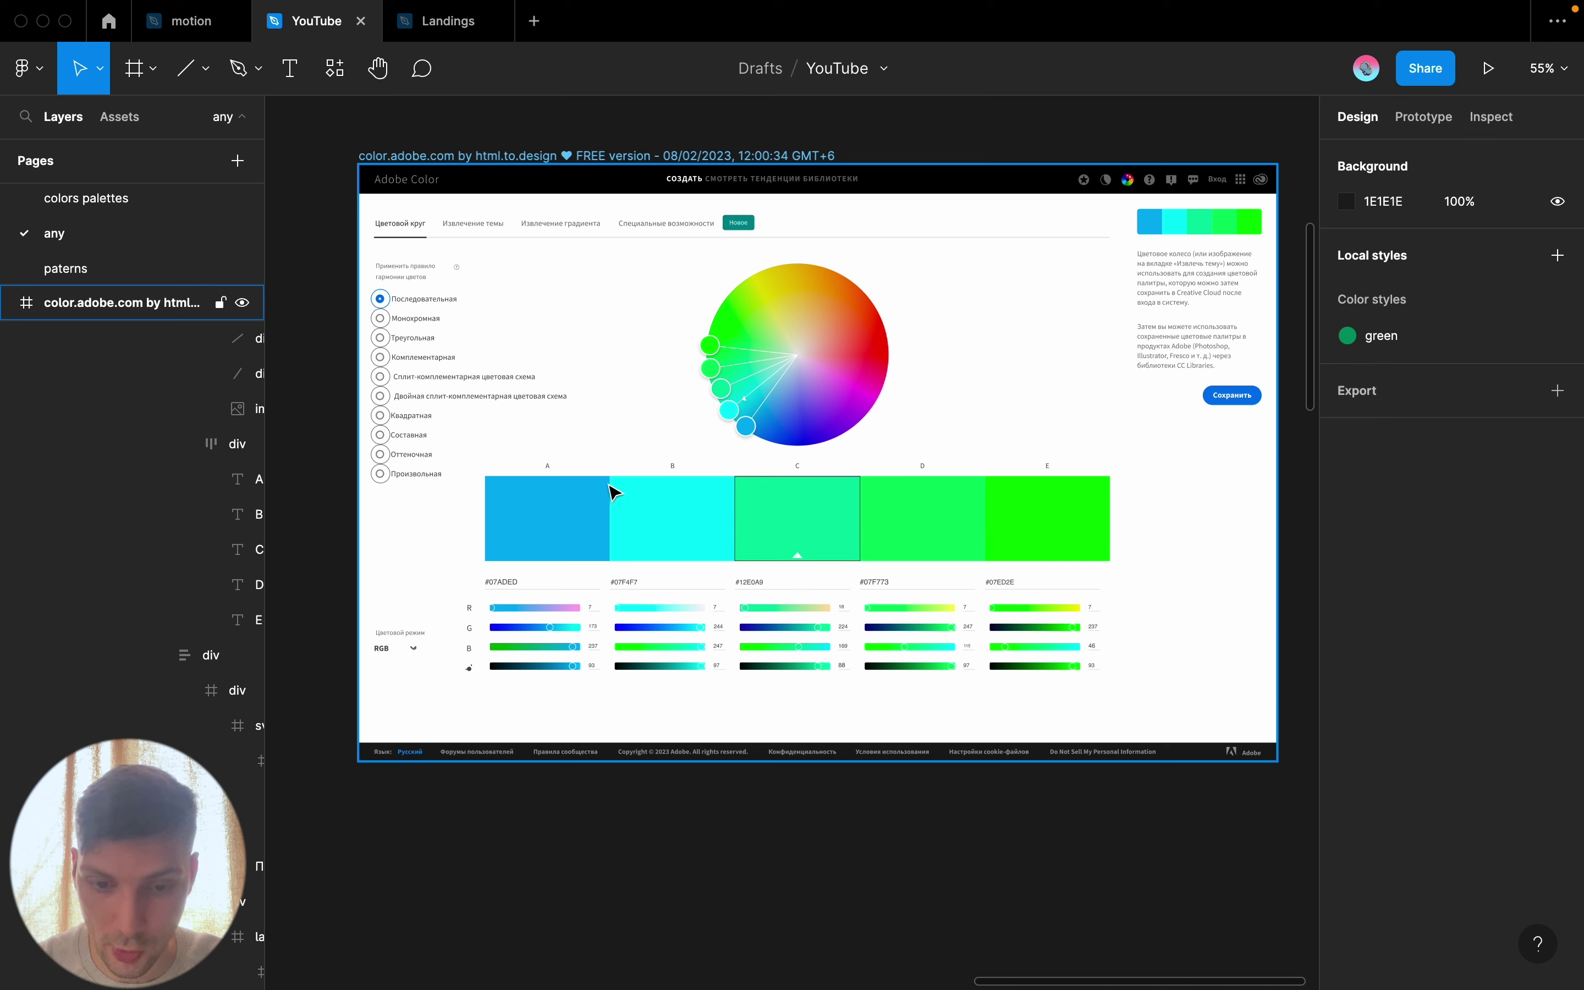
left_click(318, 290)
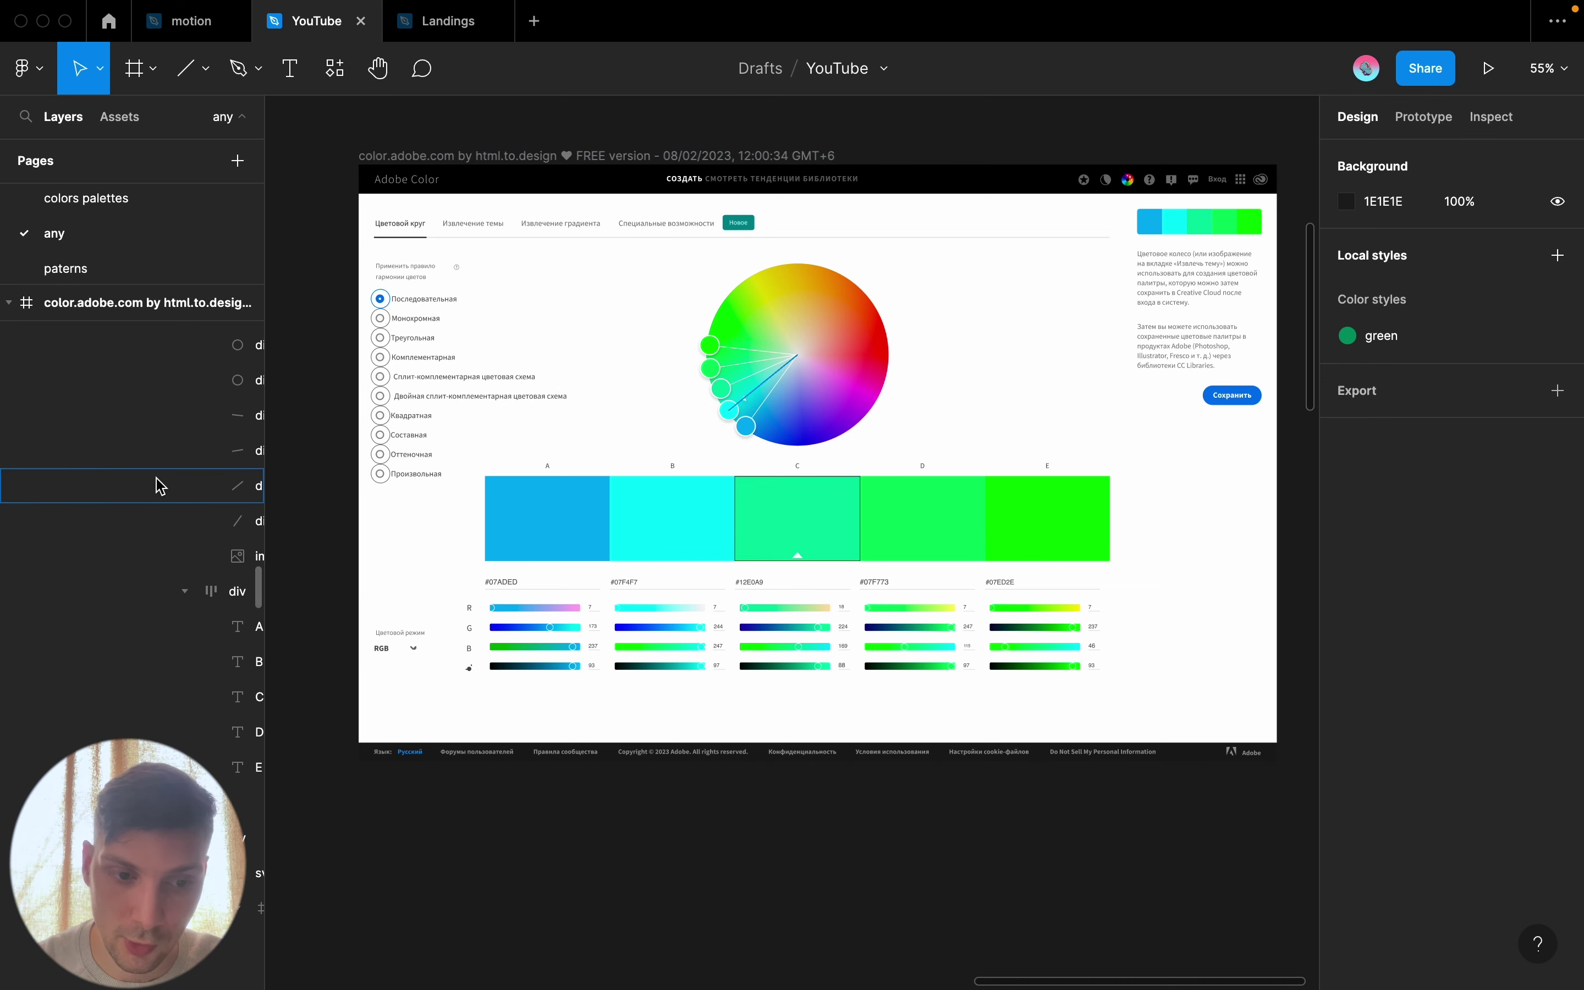
scroll(160, 486, "up", 2)
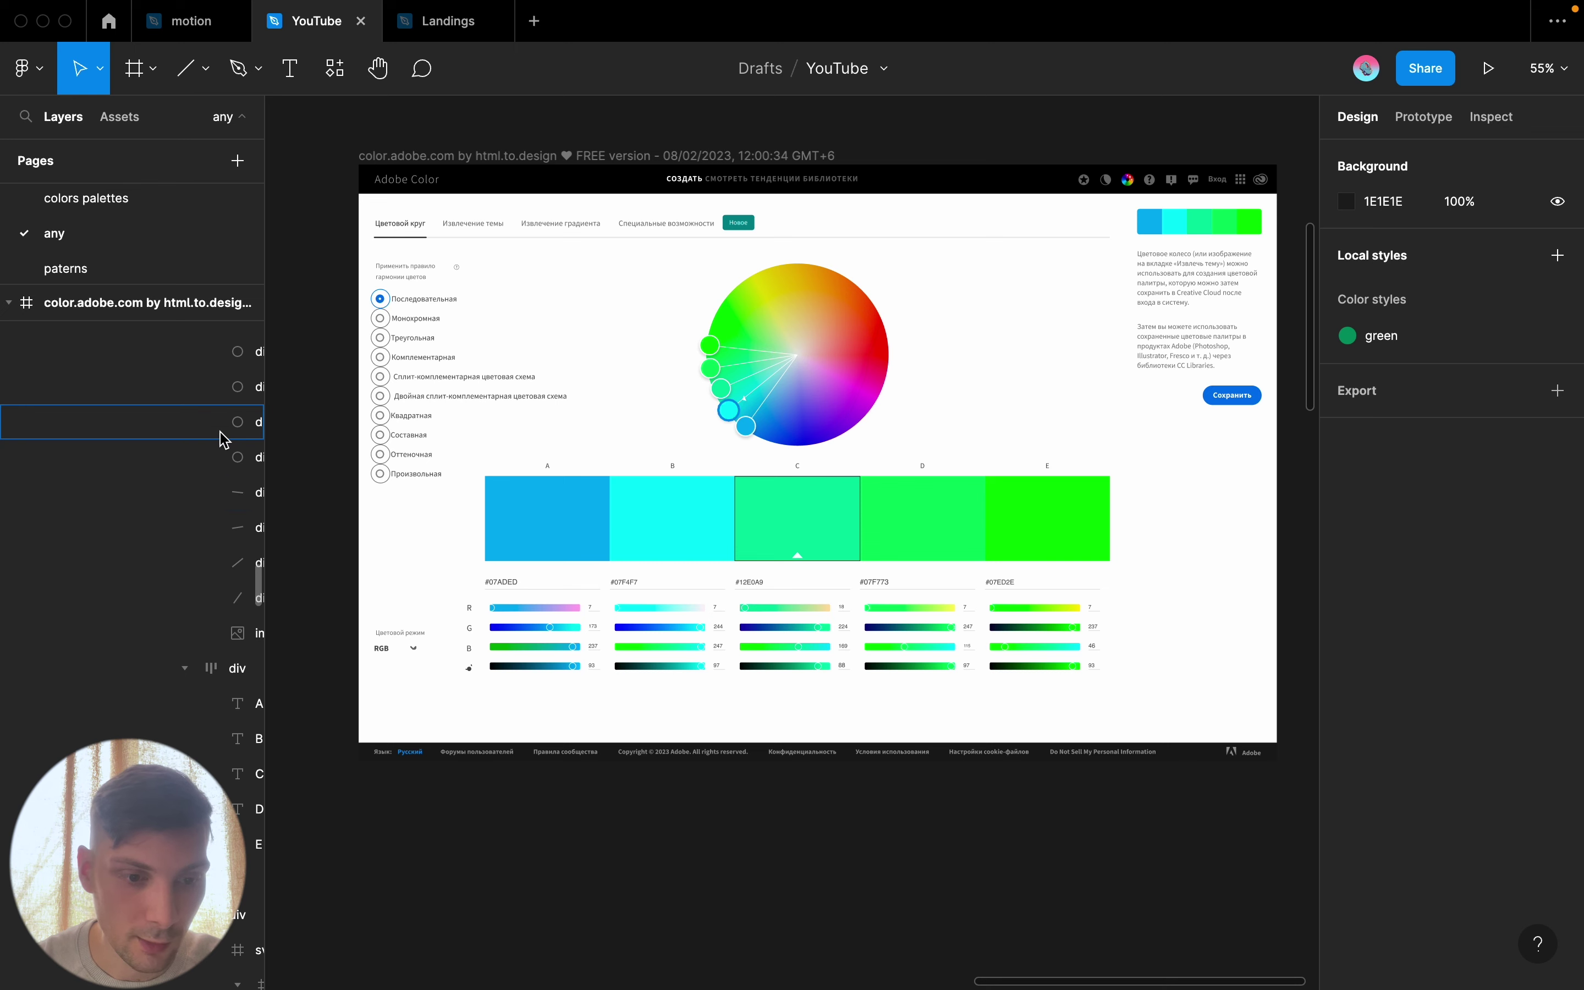
scroll(194, 594, "up", 4)
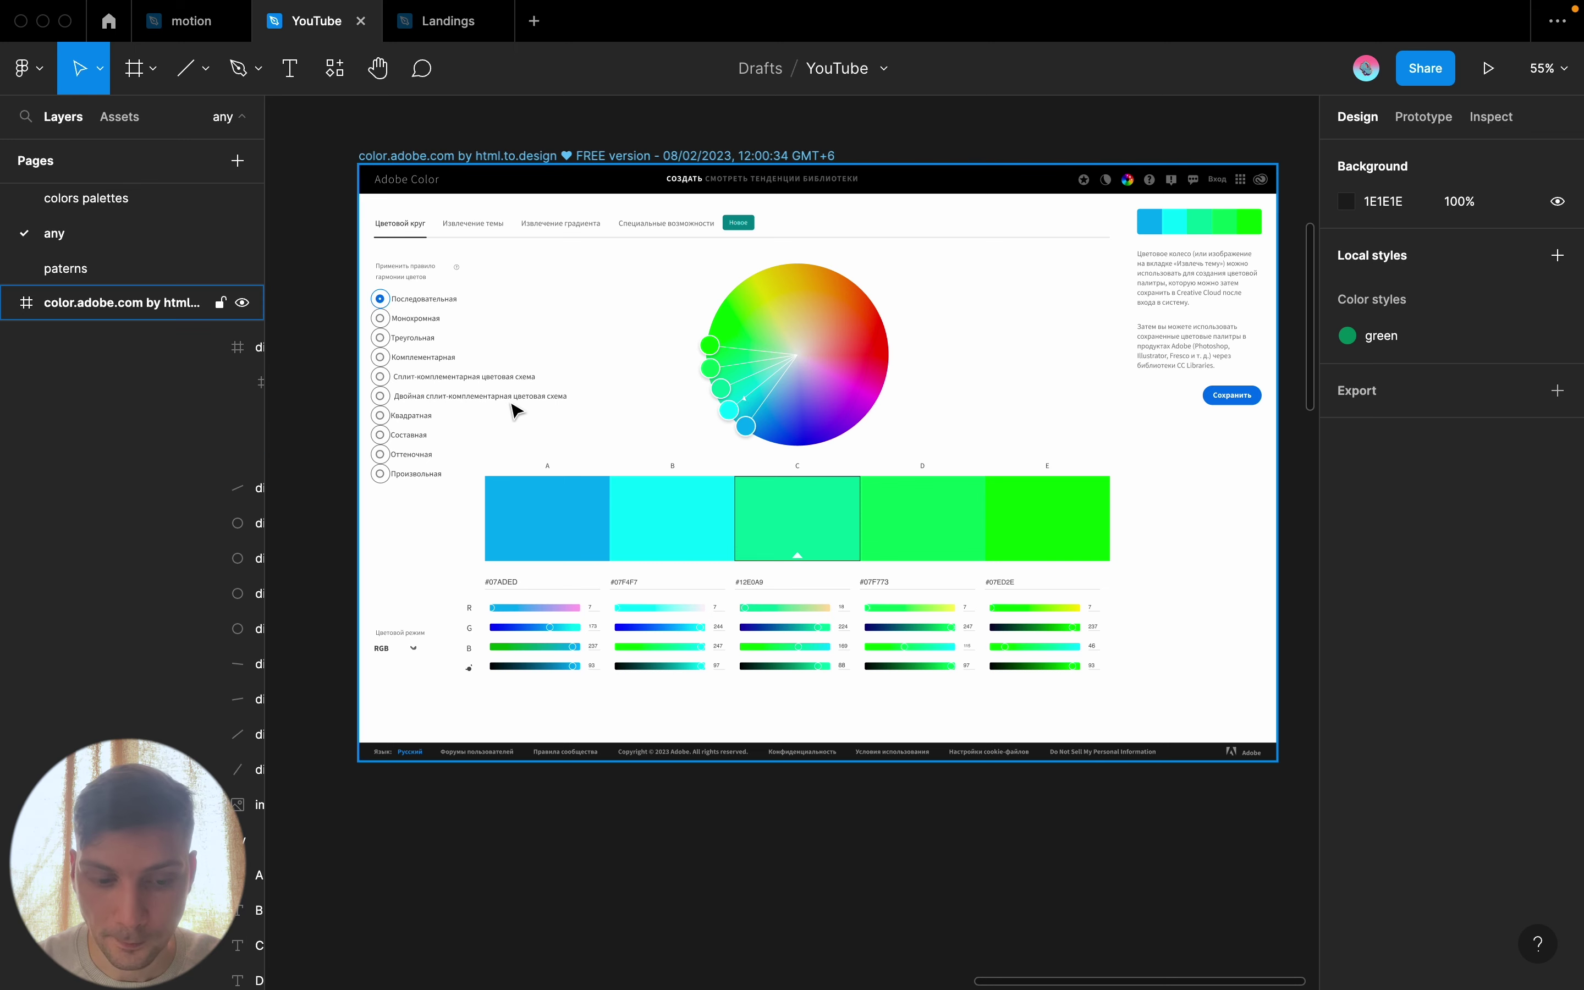
Inspect swatches A and C and the colour wheel, then select the half-moon header icon
left_click(555, 547)
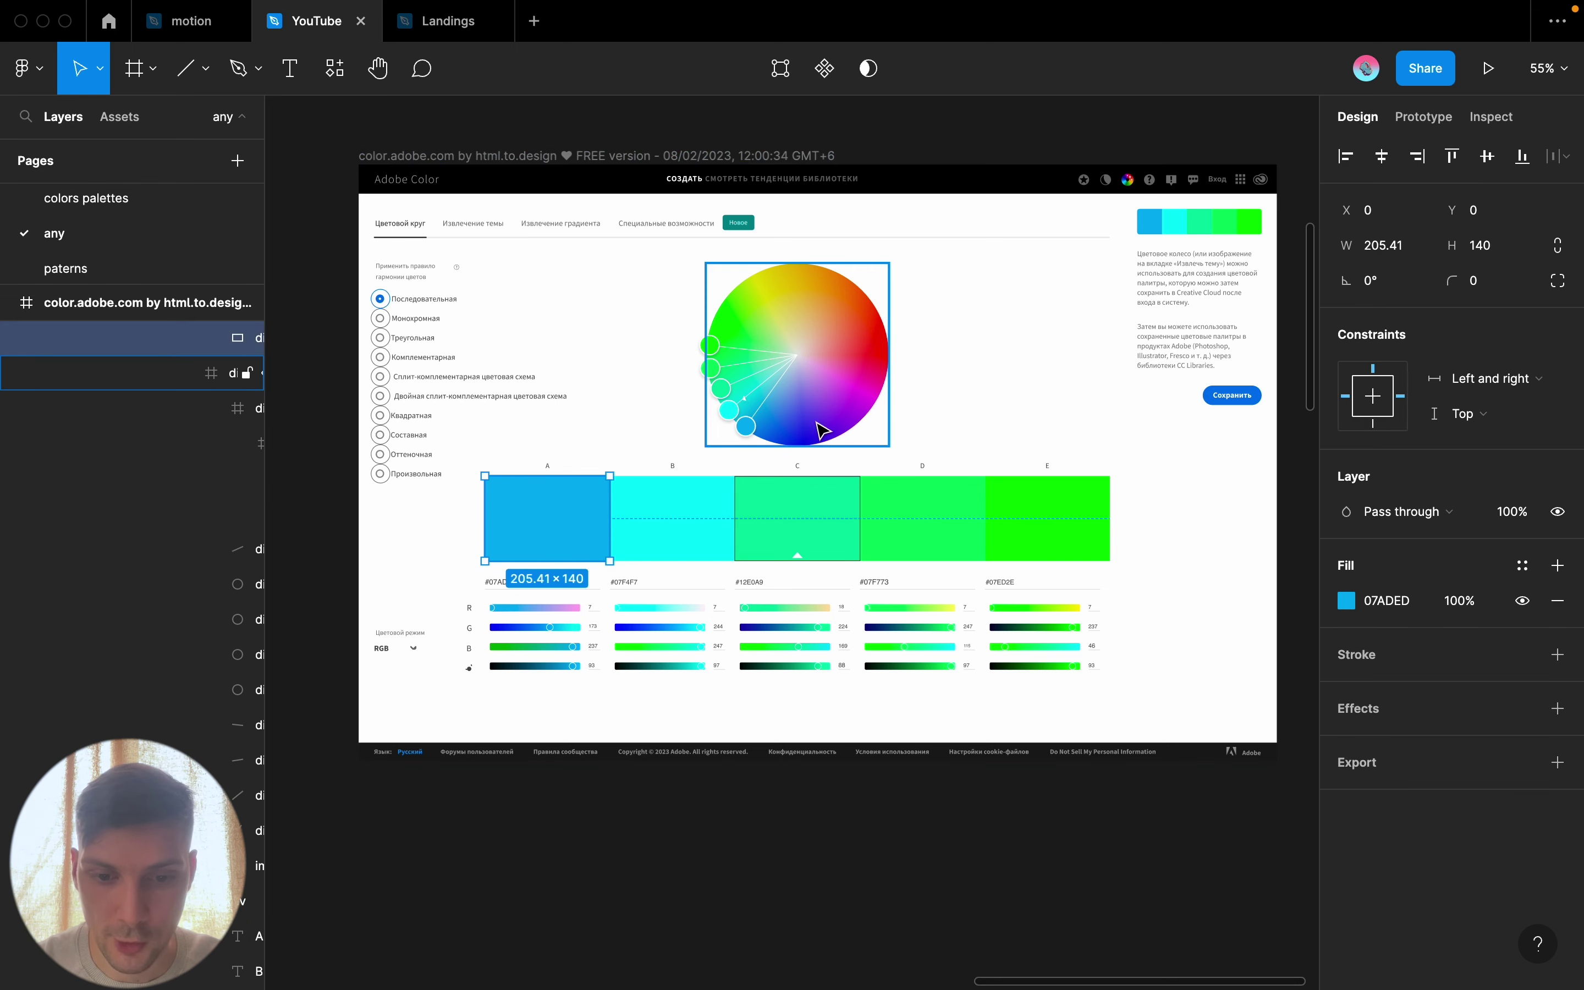
left_click(833, 522)
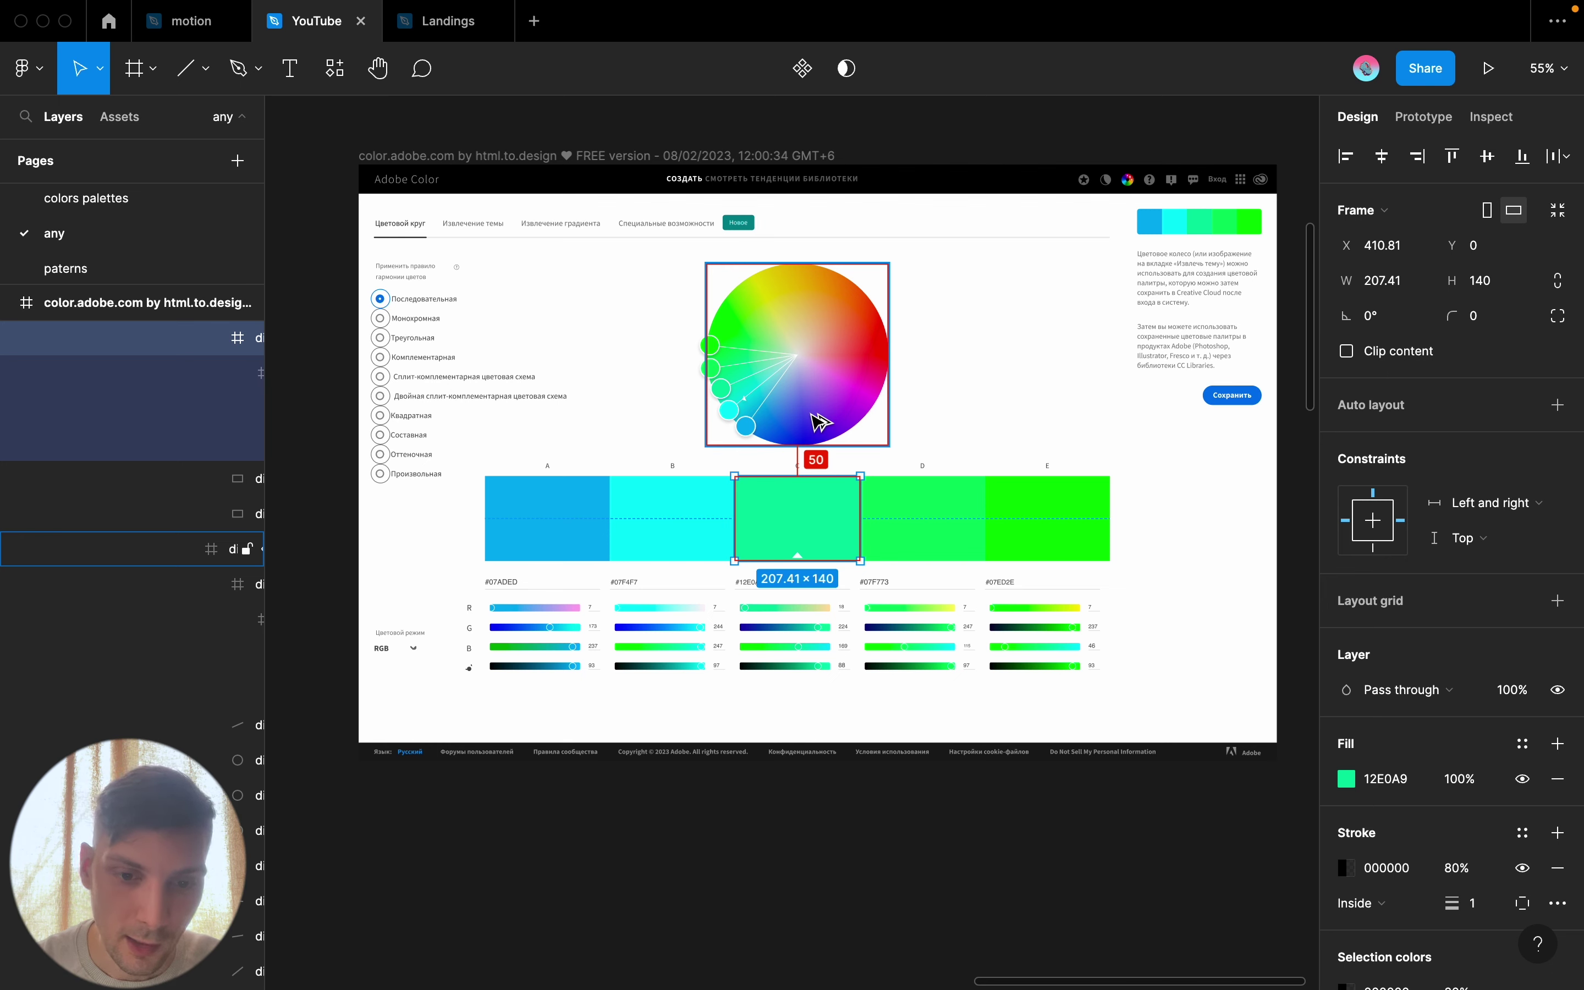
left_click(820, 422)
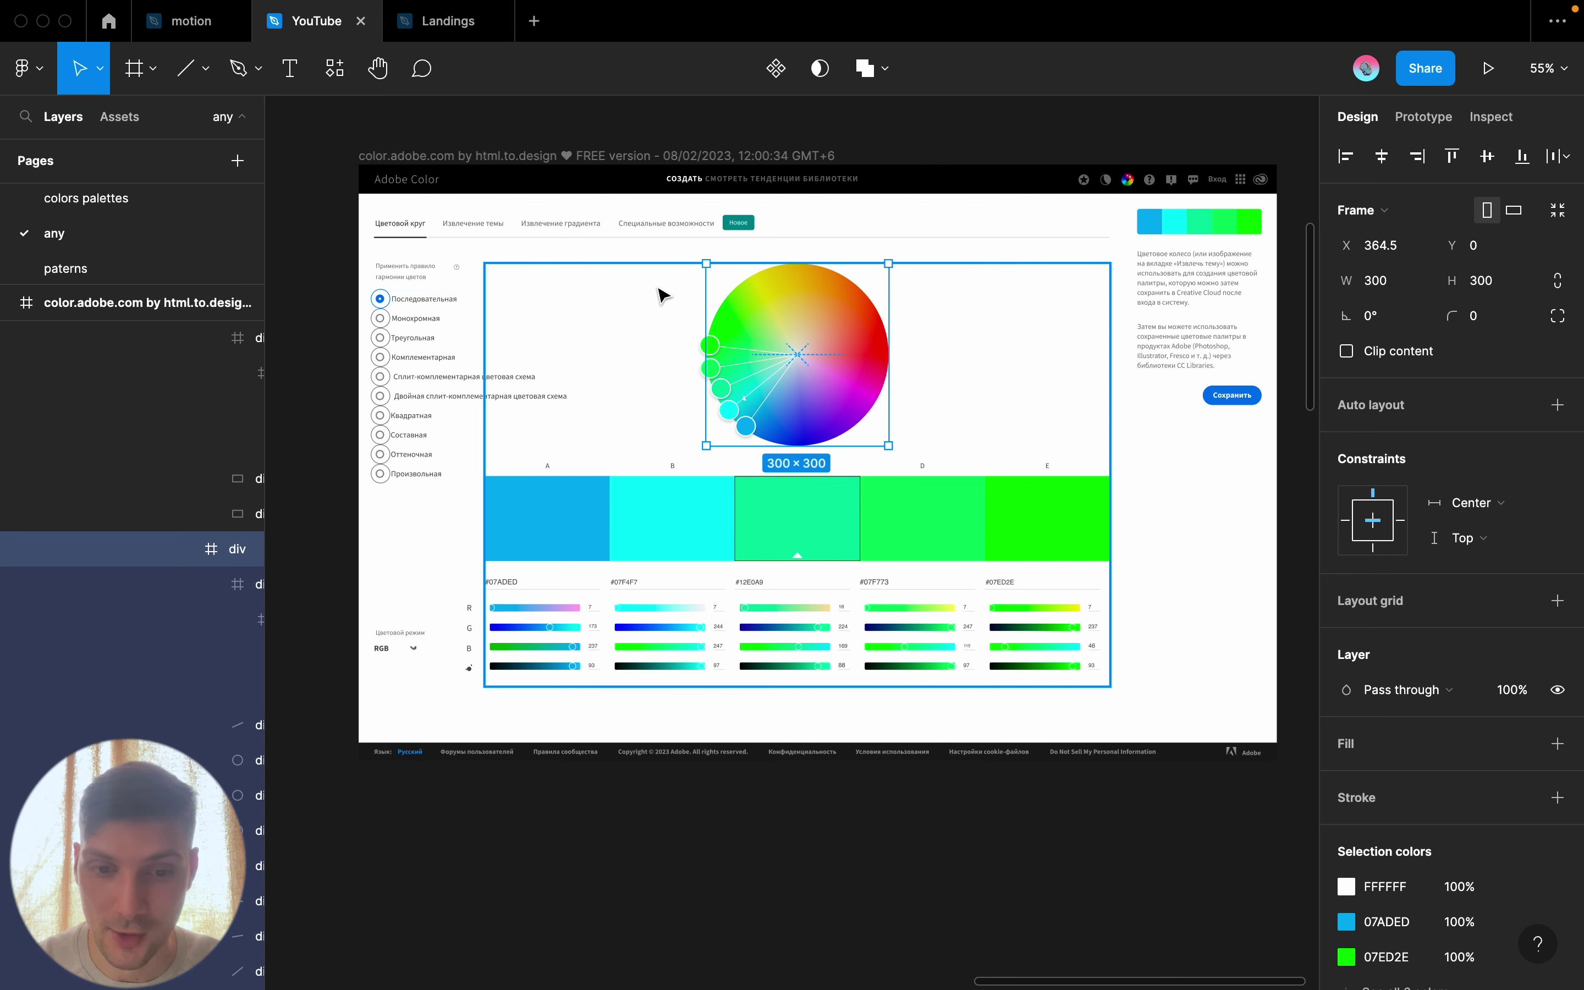
scroll(867, 251, "right", 3)
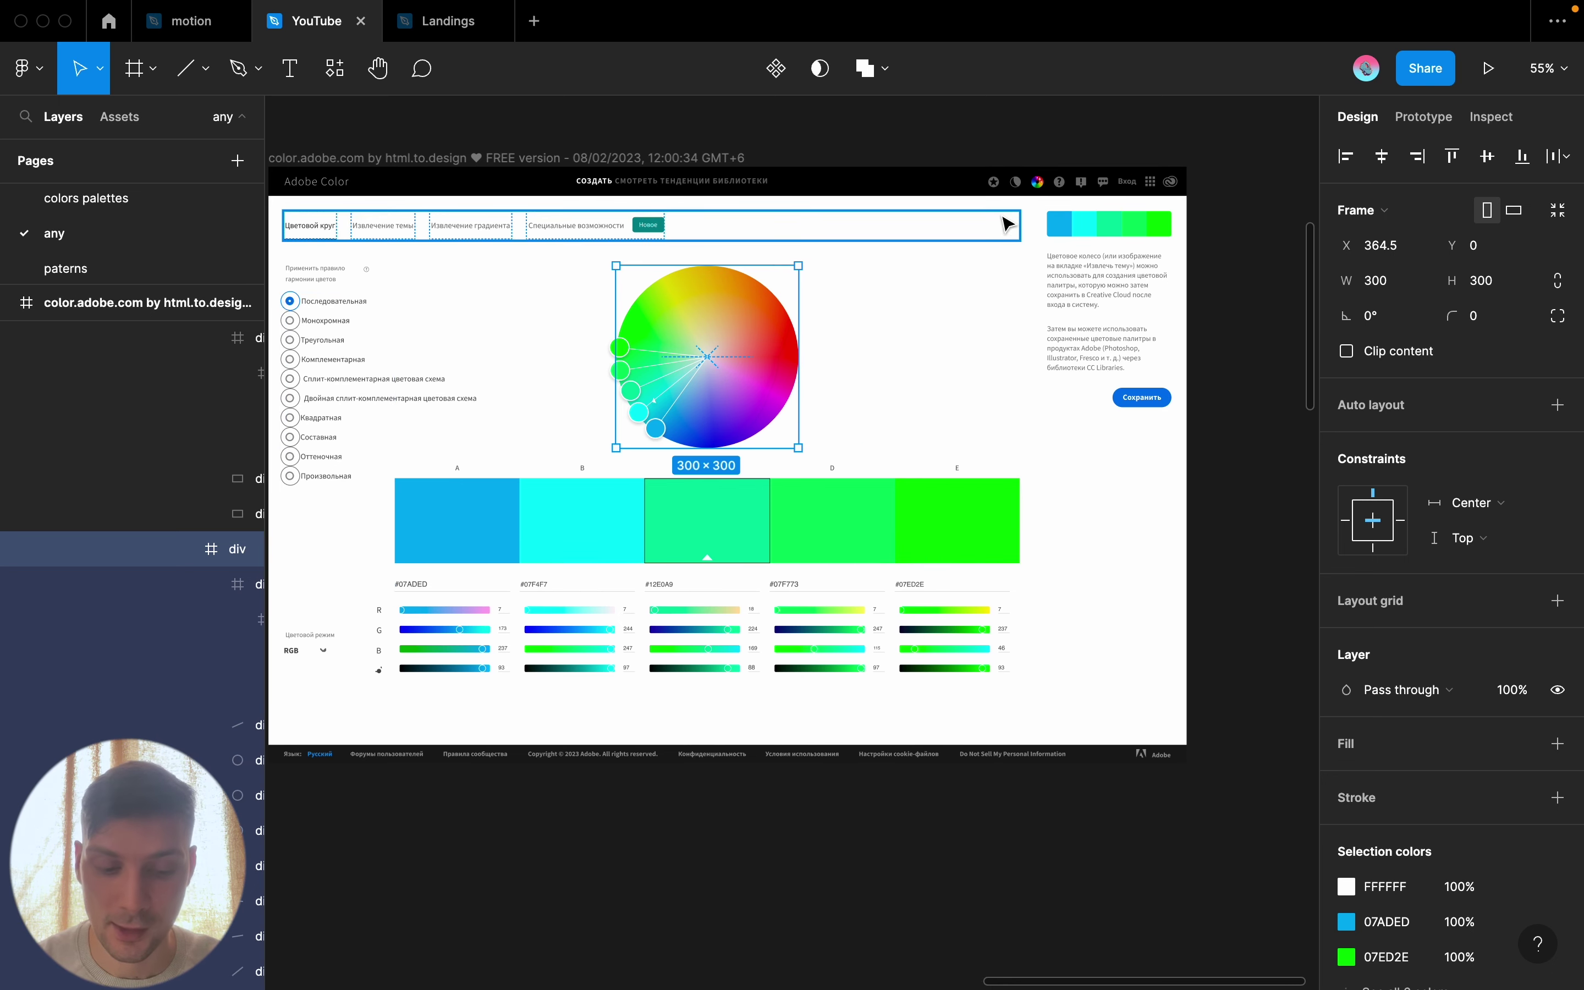
scroll(1007, 225, "up", 2)
scroll(1006, 225, "right", 2)
scroll(982, 229, "up", 5)
left_click(916, 283)
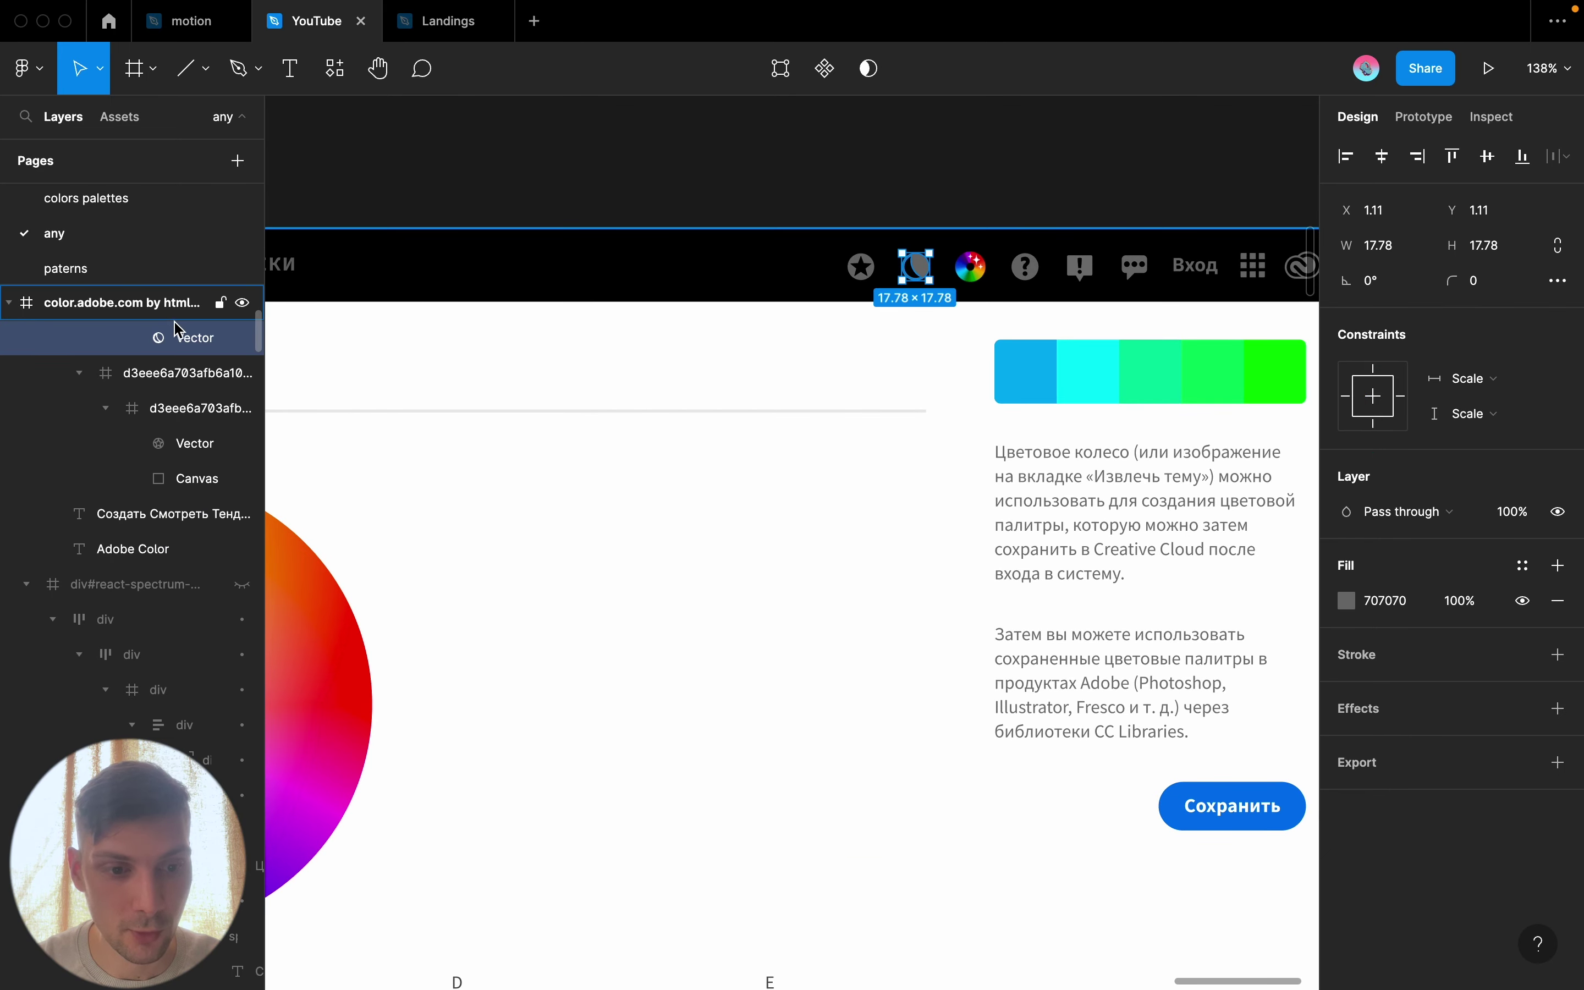
Open and close the half-moon icon's vector edit mode, then pull it onto the canvas
double_click(933, 272)
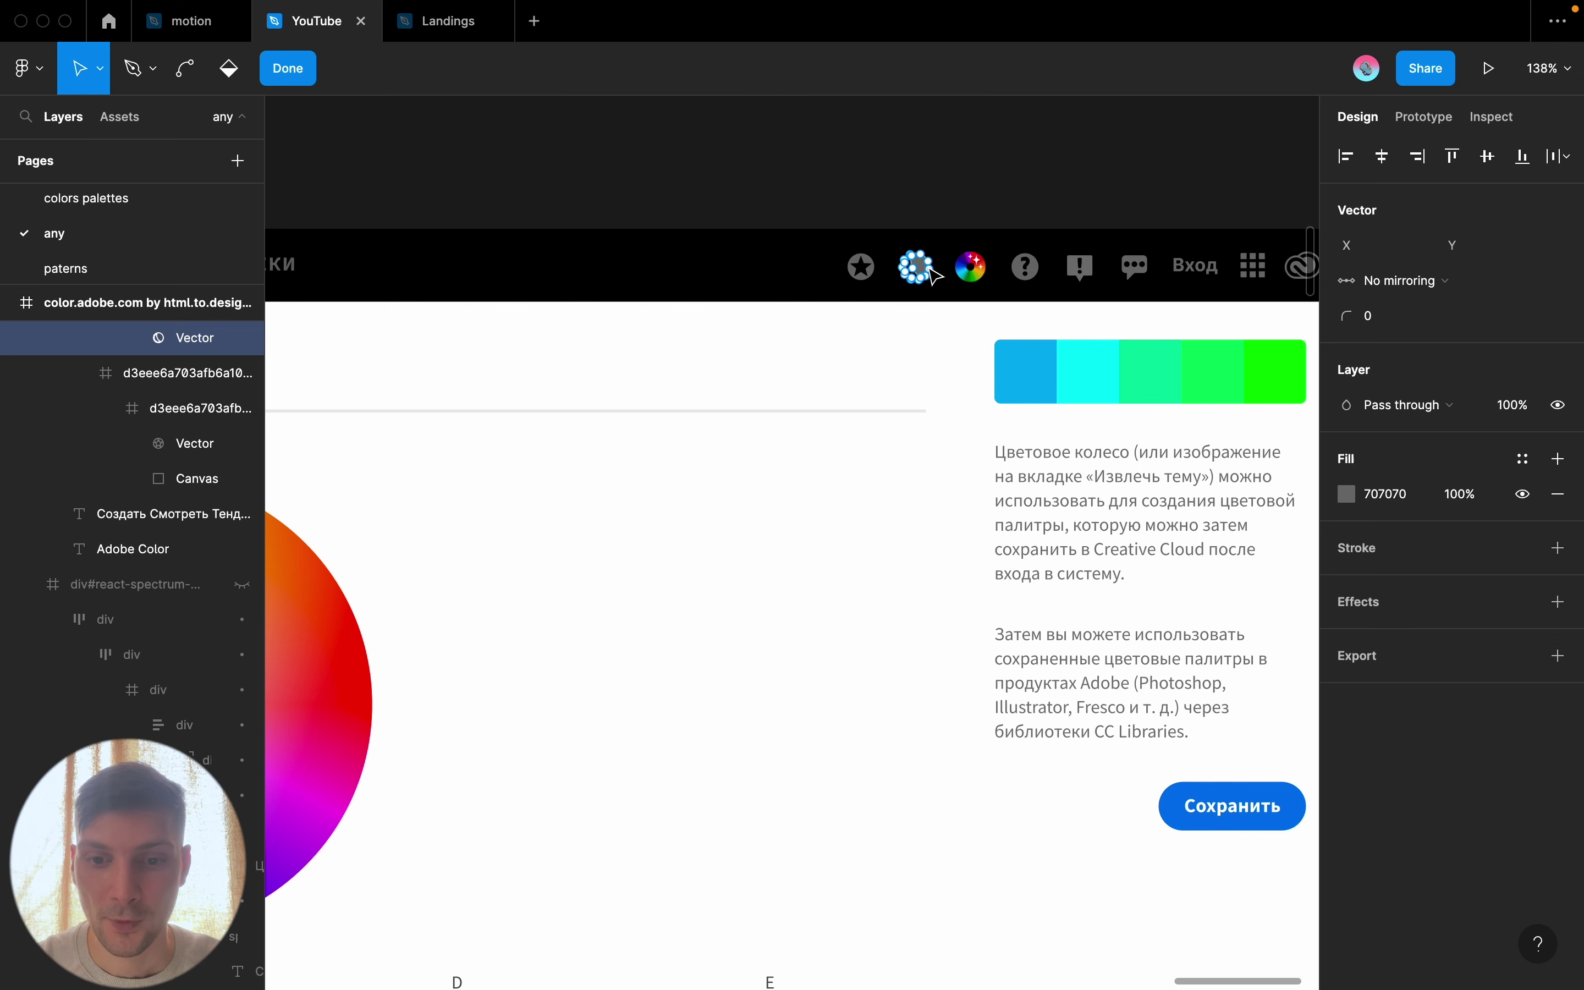
left_click(304, 62)
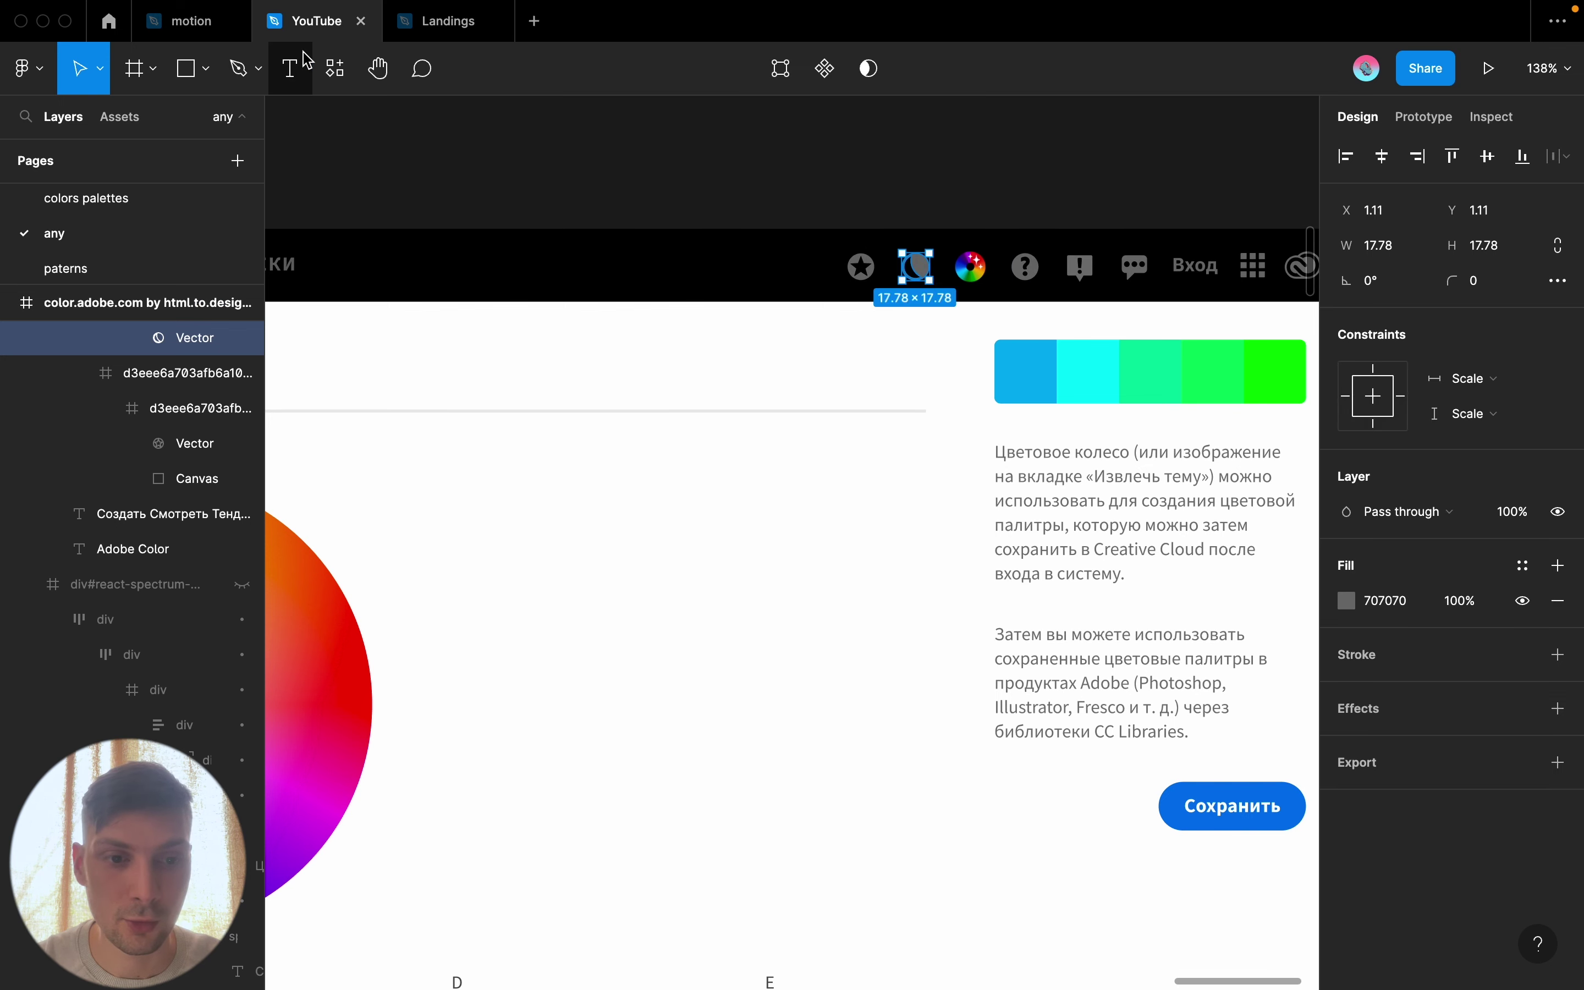
left_click_drag(929, 258, 934, 156)
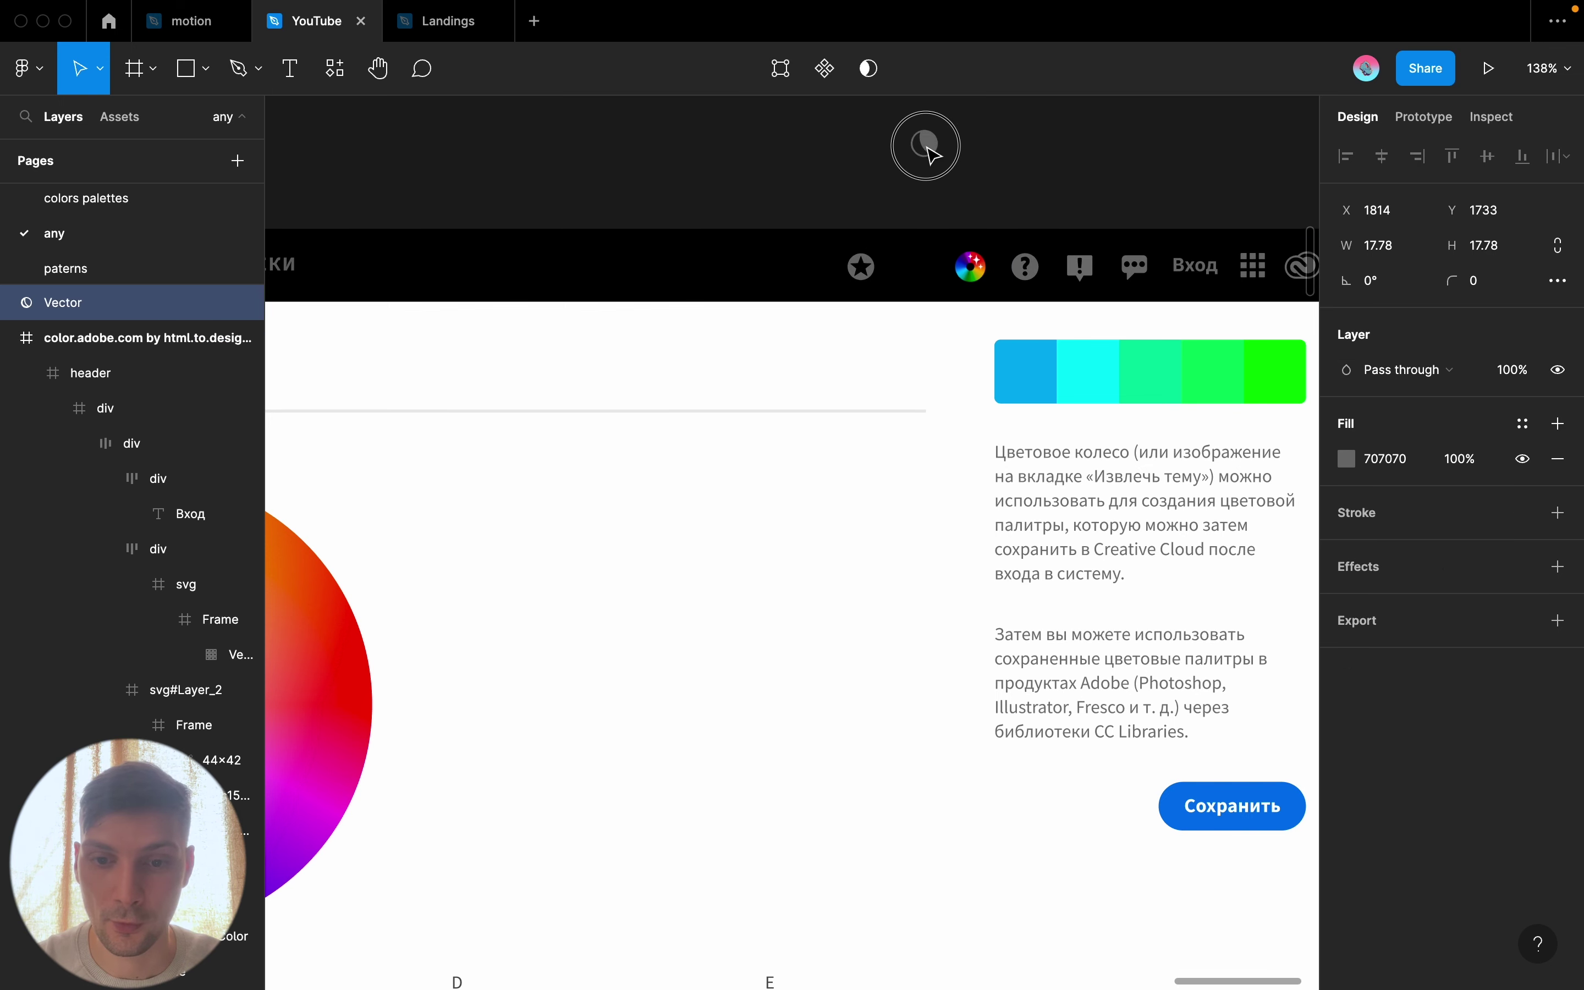
scroll(934, 155, "down", 5, "ctrl")
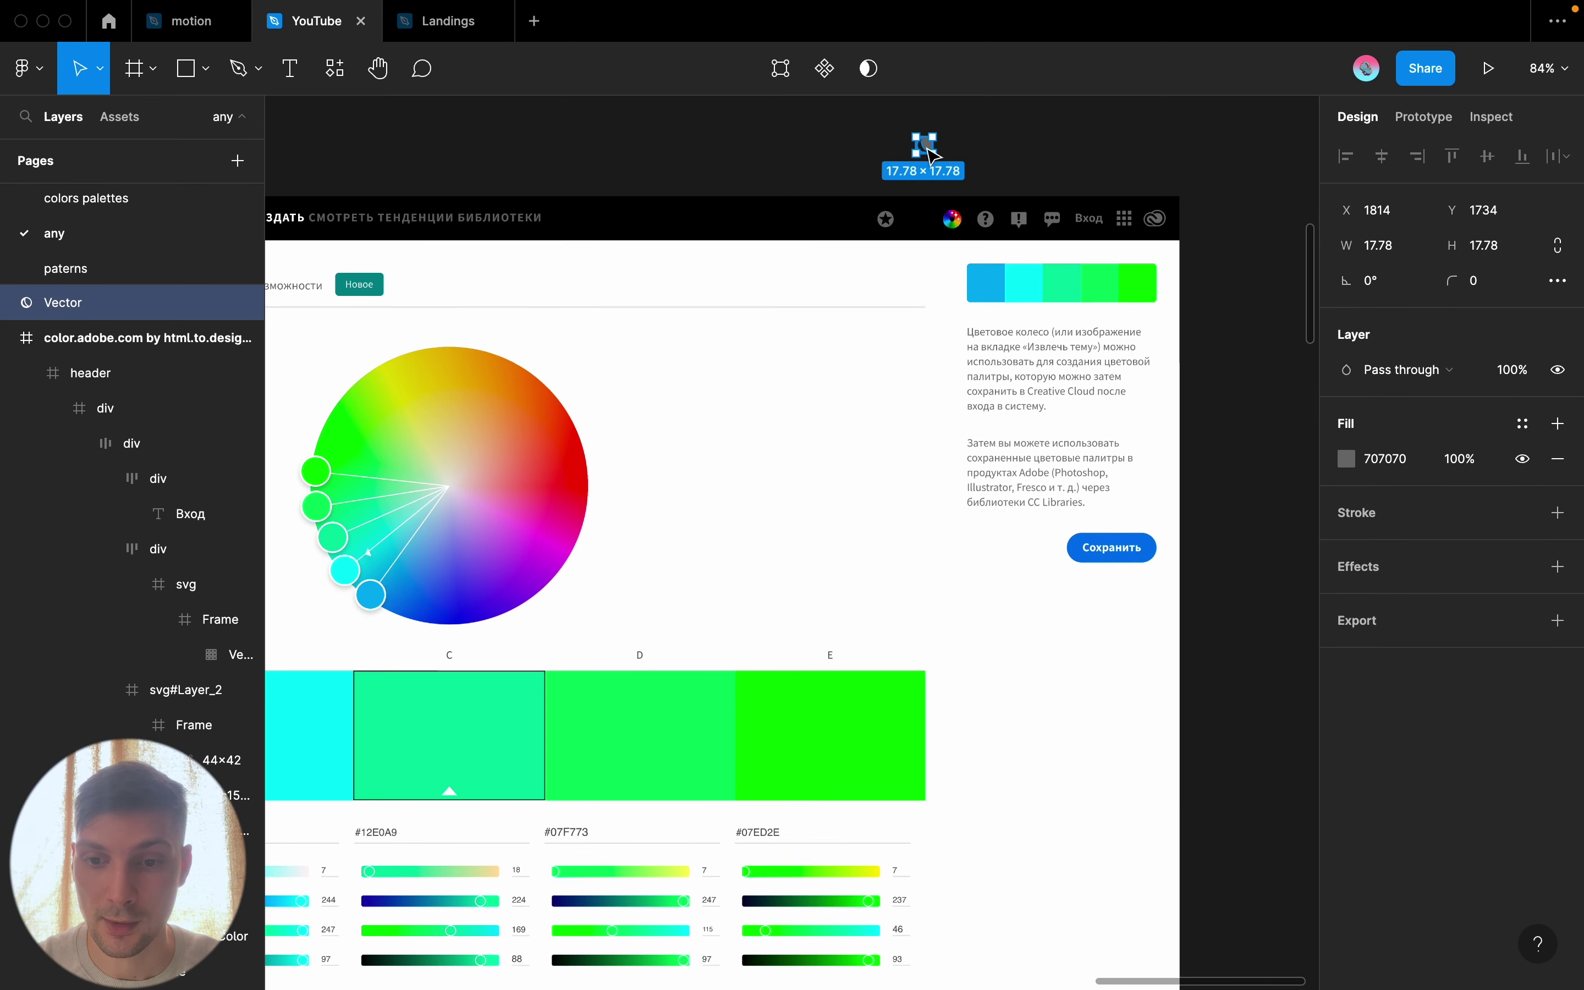
scroll(929, 155, "up", 3)
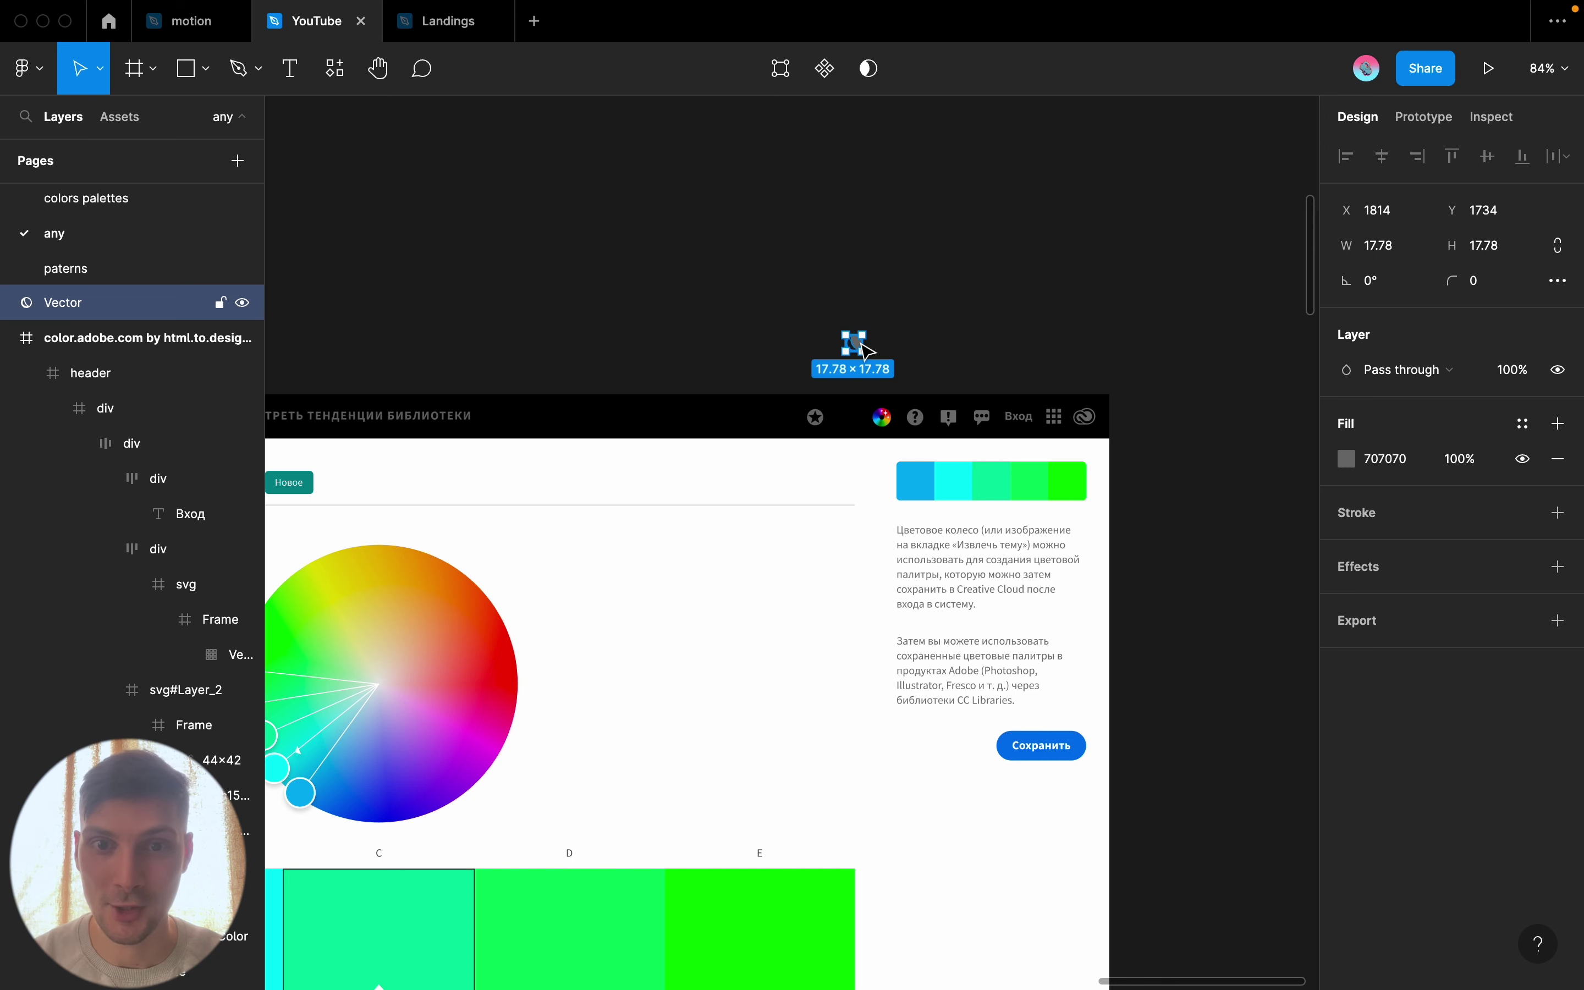
Enlarge the extracted half-moon icon to 157×157, then delete it
left_click_drag(864, 352, 672, 344)
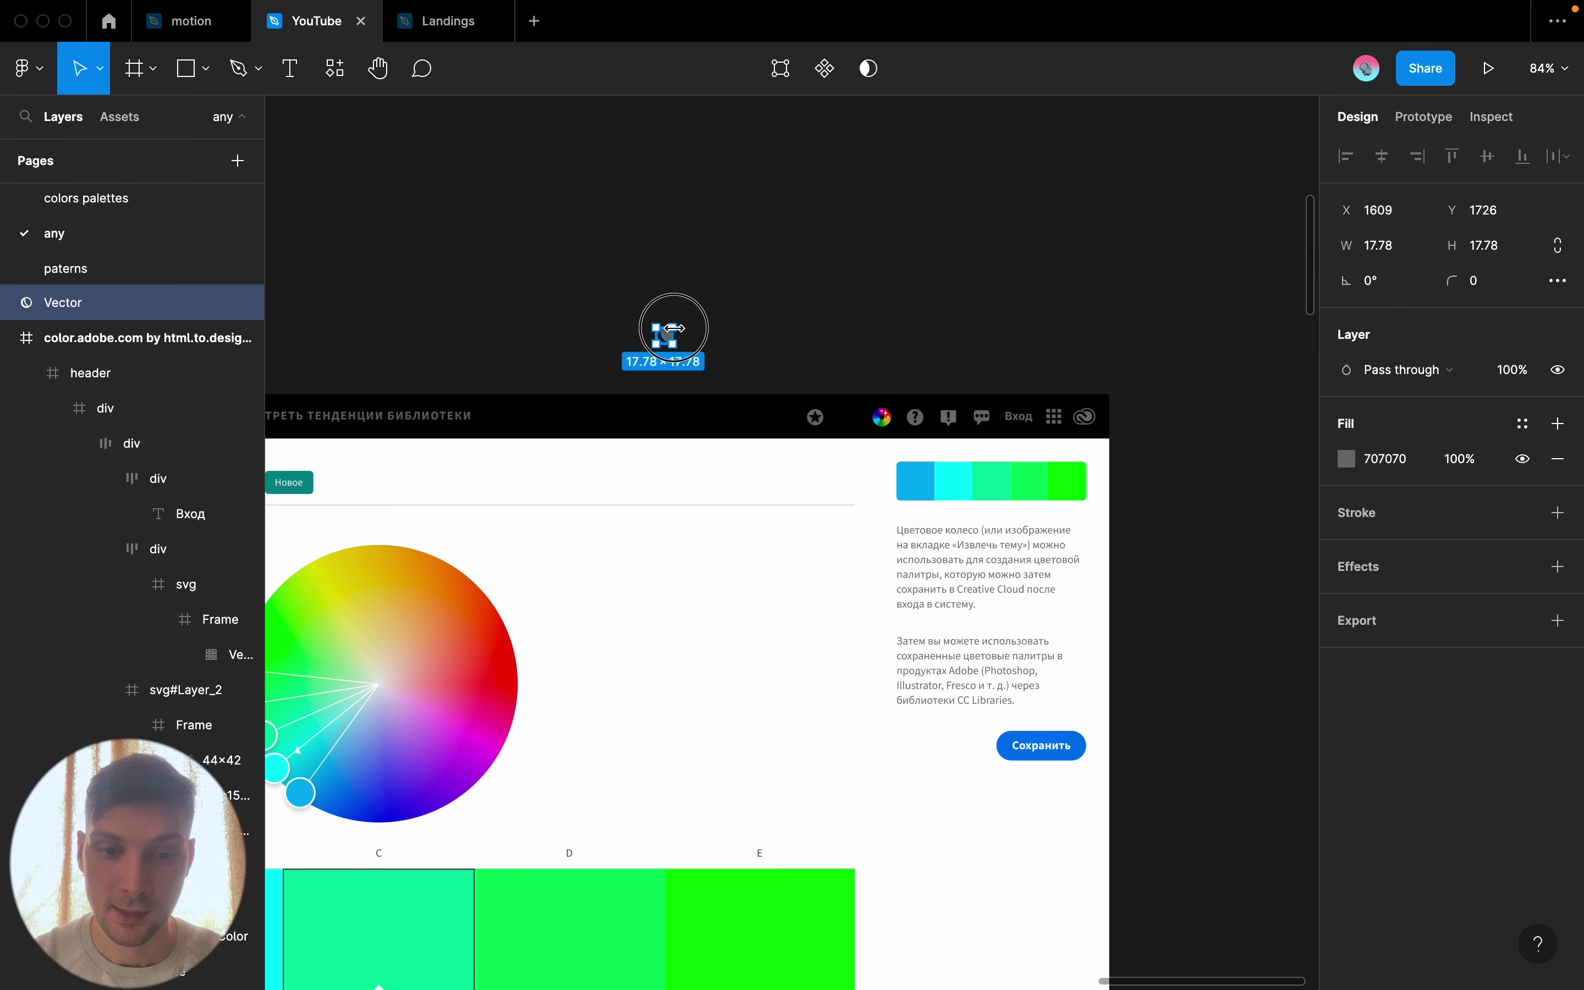
left_click_drag(675, 326, 801, 262)
left_click_drag(759, 341, 772, 306)
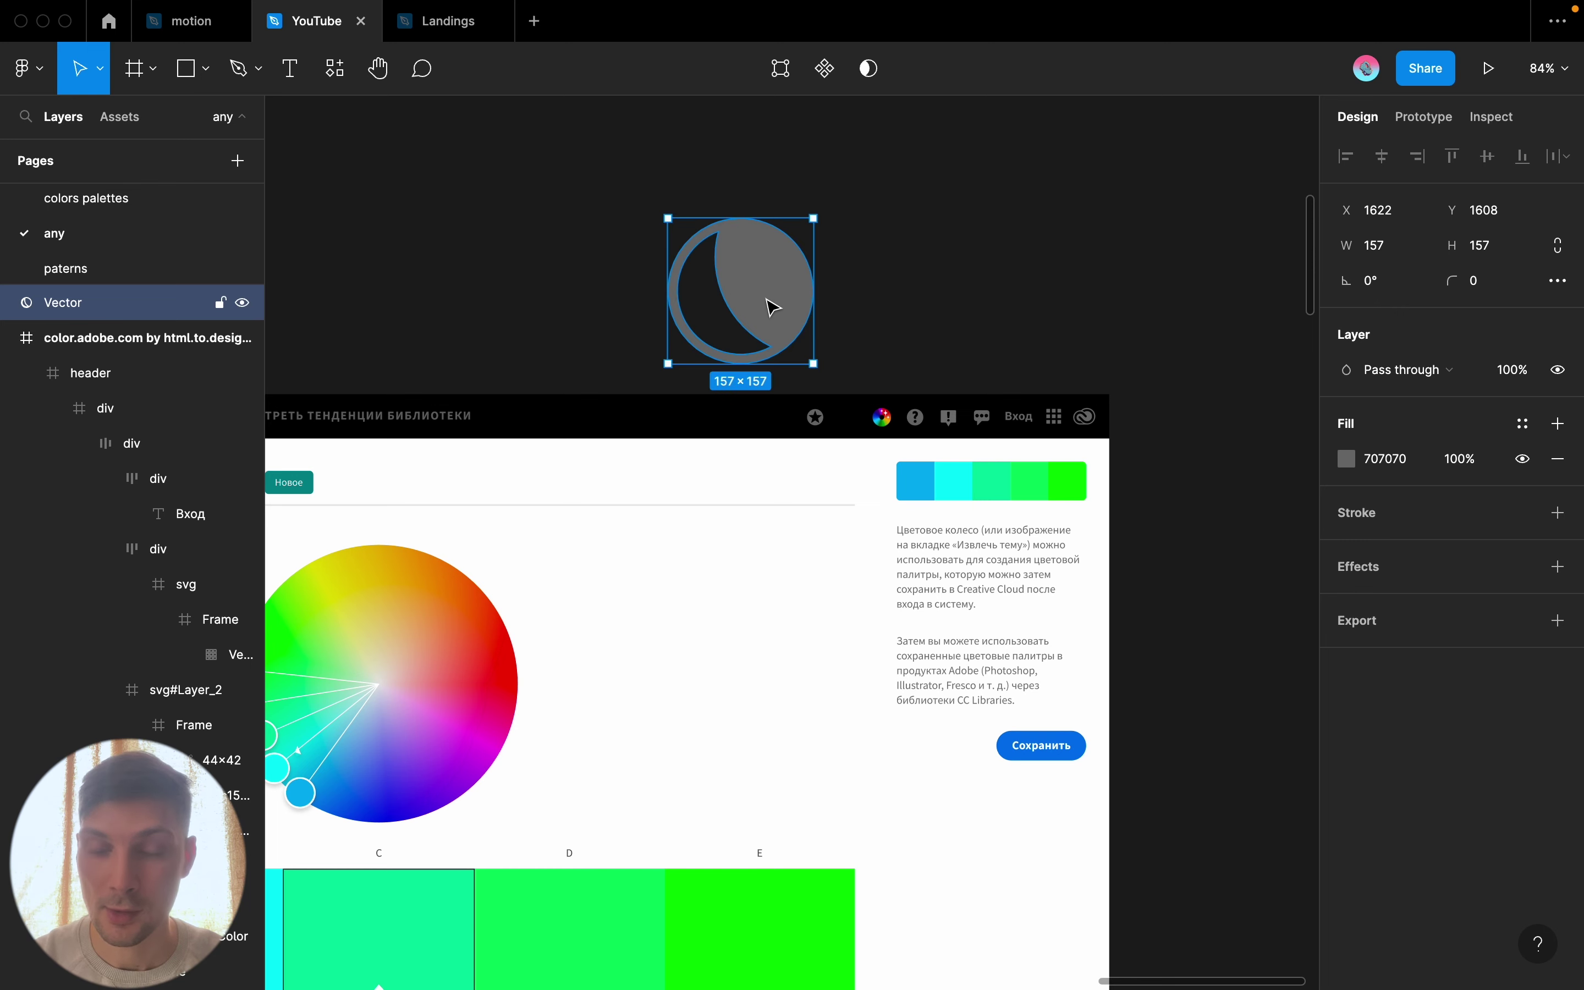
scroll(773, 306, "up", 1)
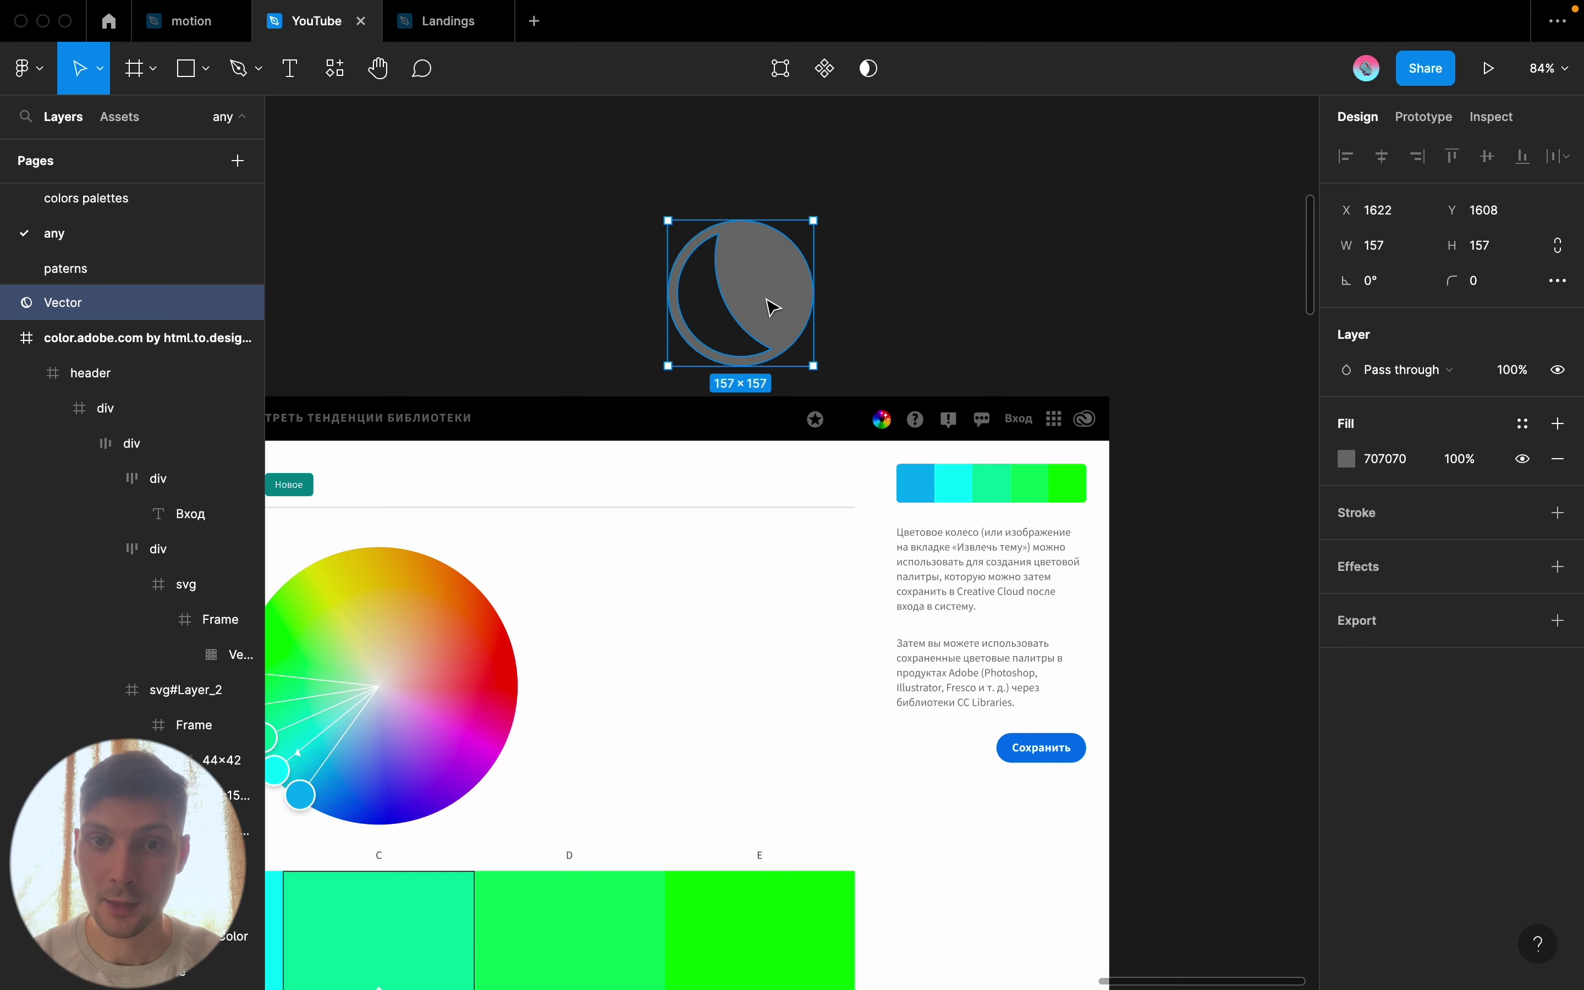
key("Delete")
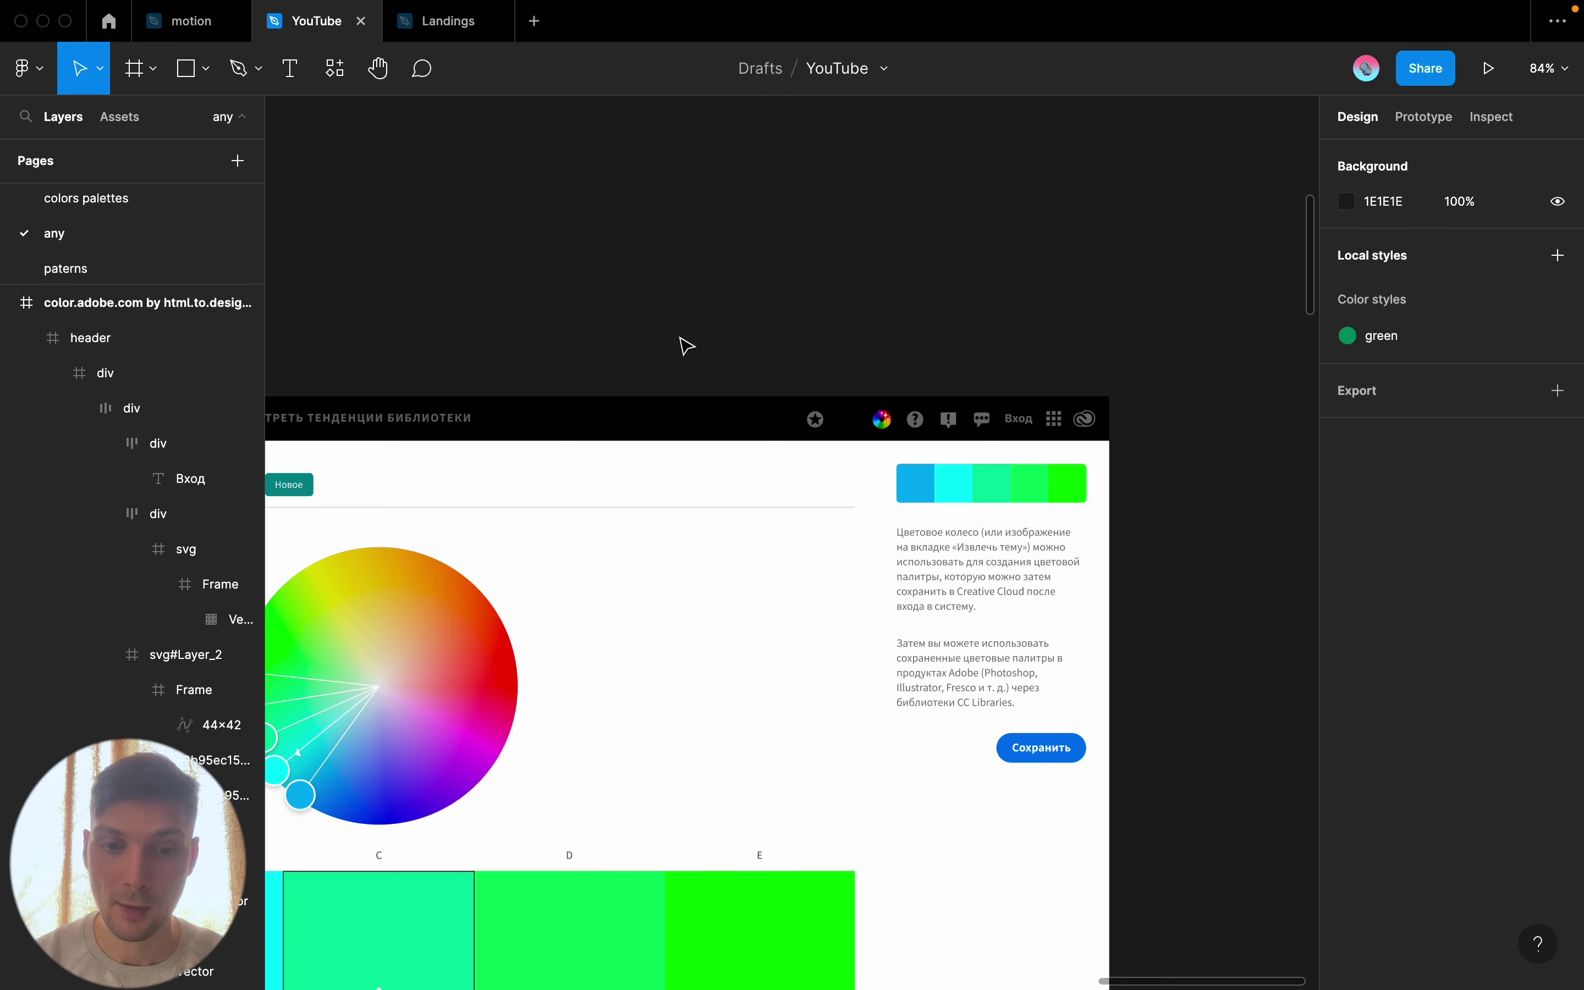
scroll(681, 344, "down", 5)
scroll(675, 345, "left", 5)
Delete the Adobe Color import frame from the canvas
left_click(627, 312)
key("Delete")
scroll(630, 315, "left", 6)
scroll(630, 315, "down", 3)
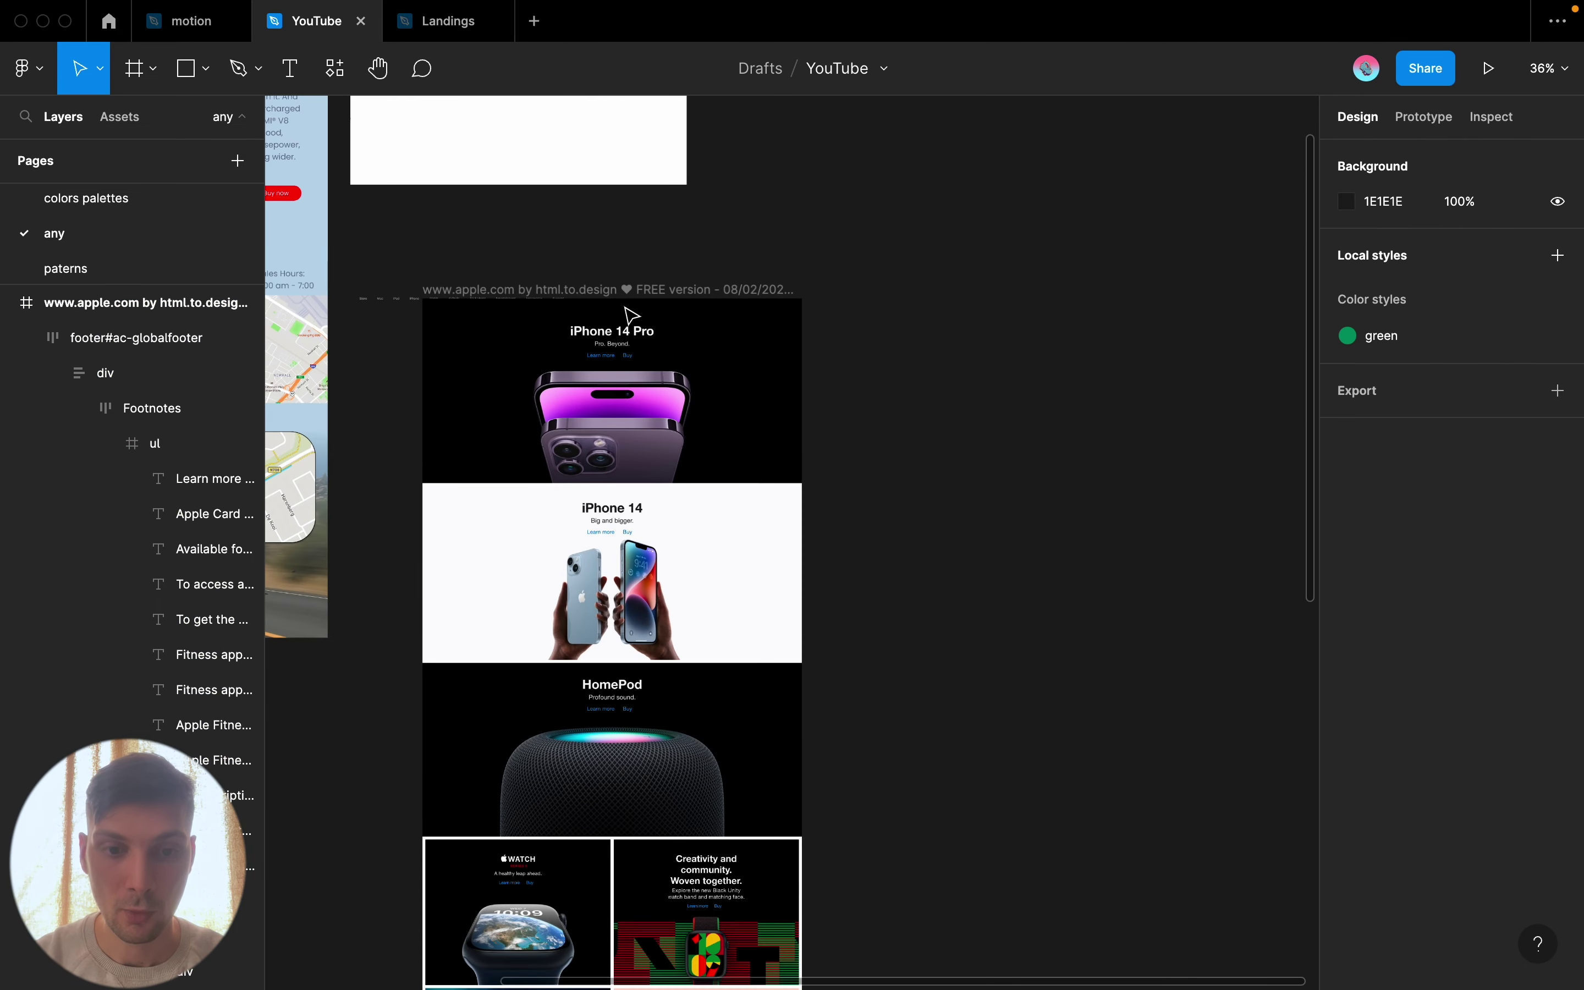
scroll(630, 316, "up", 3)
Select the full Zoho landing page URL text for copying
left_click(608, 336)
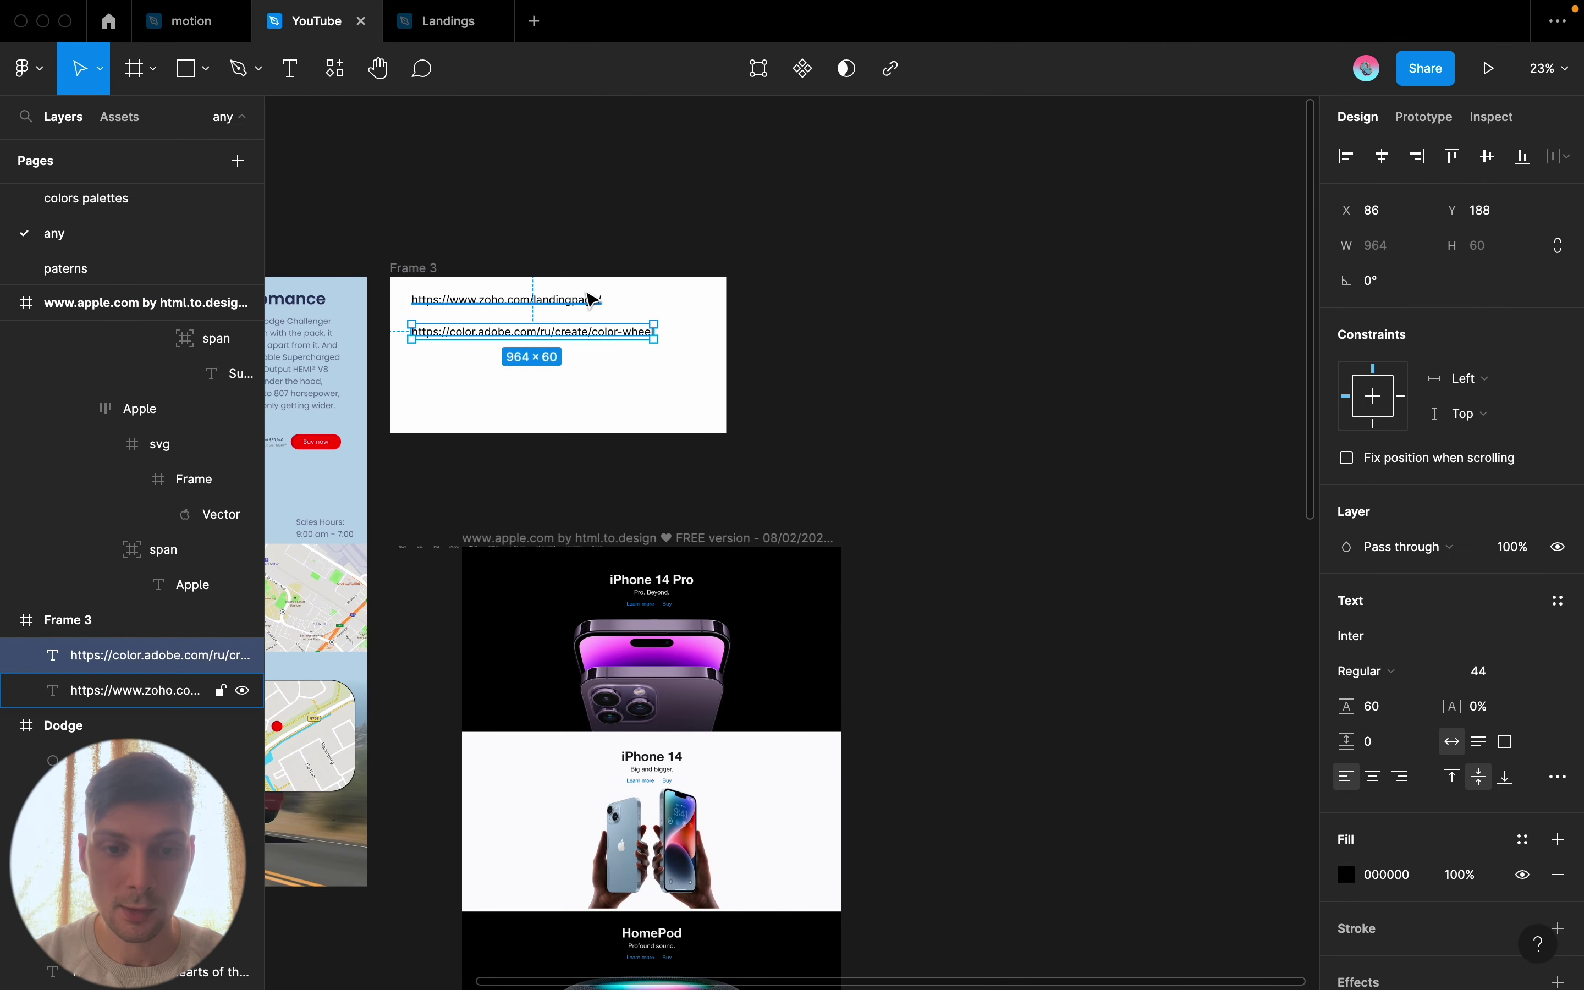
left_click(592, 302)
double_click(589, 298)
key("ctrl+c")
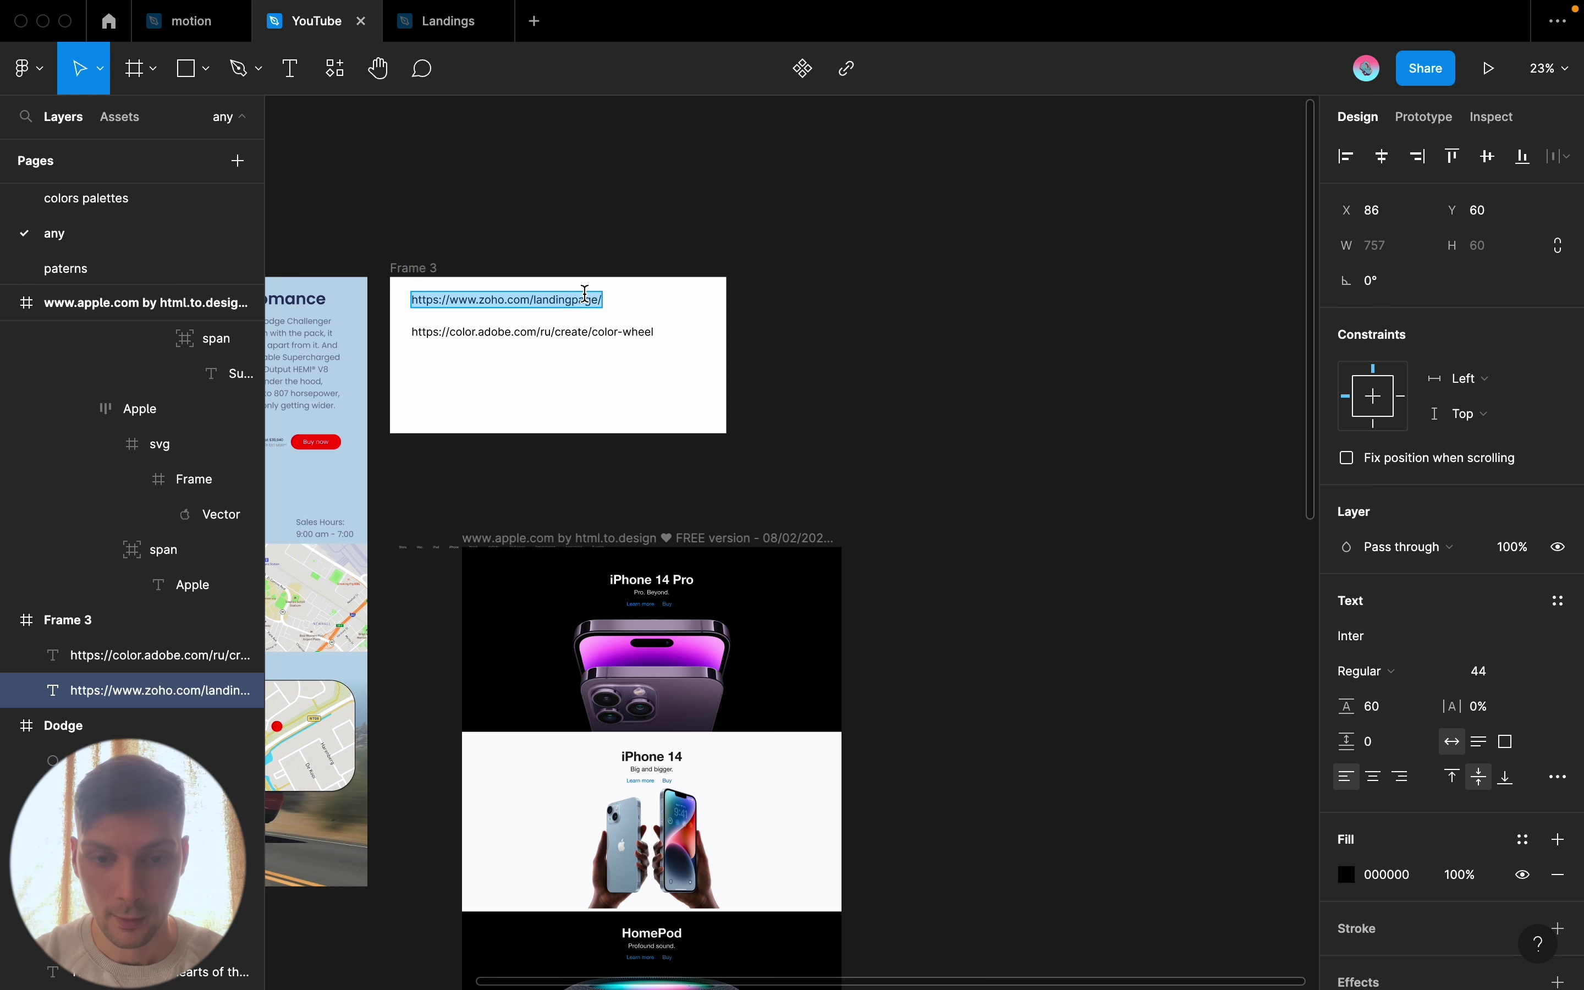
scroll(873, 400, "down", 5)
scroll(873, 399, "right", 5)
Delete the apple.com frame and import the Zoho URL with html.to.design
left_click(431, 302)
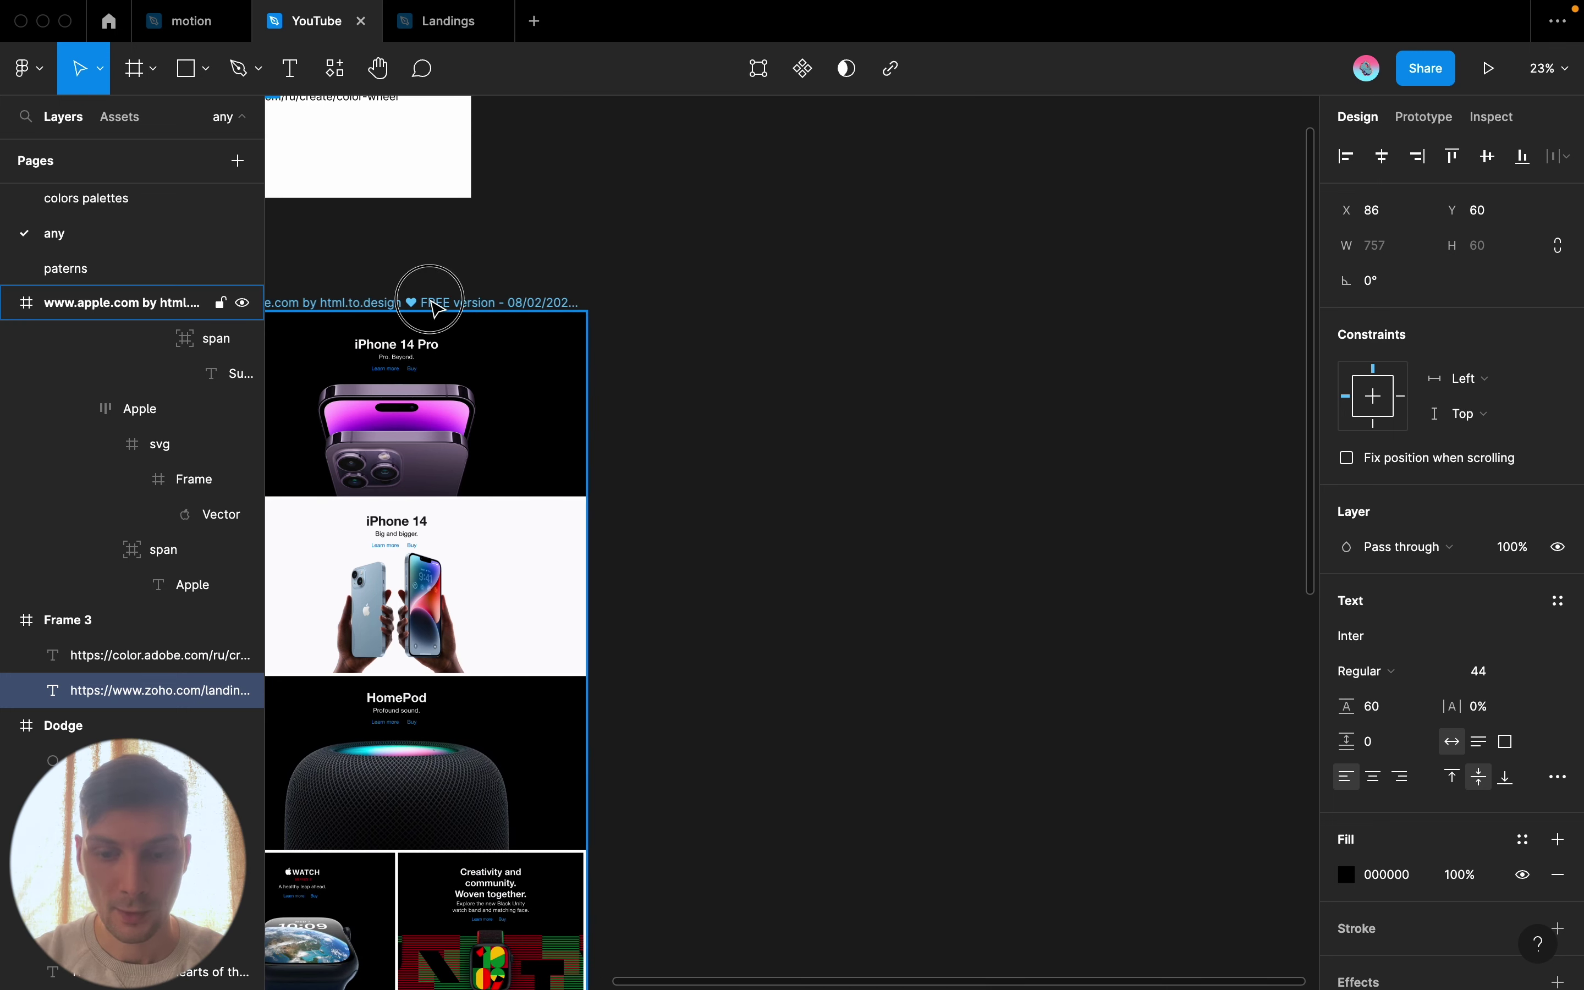
key("Delete")
right_click(710, 361)
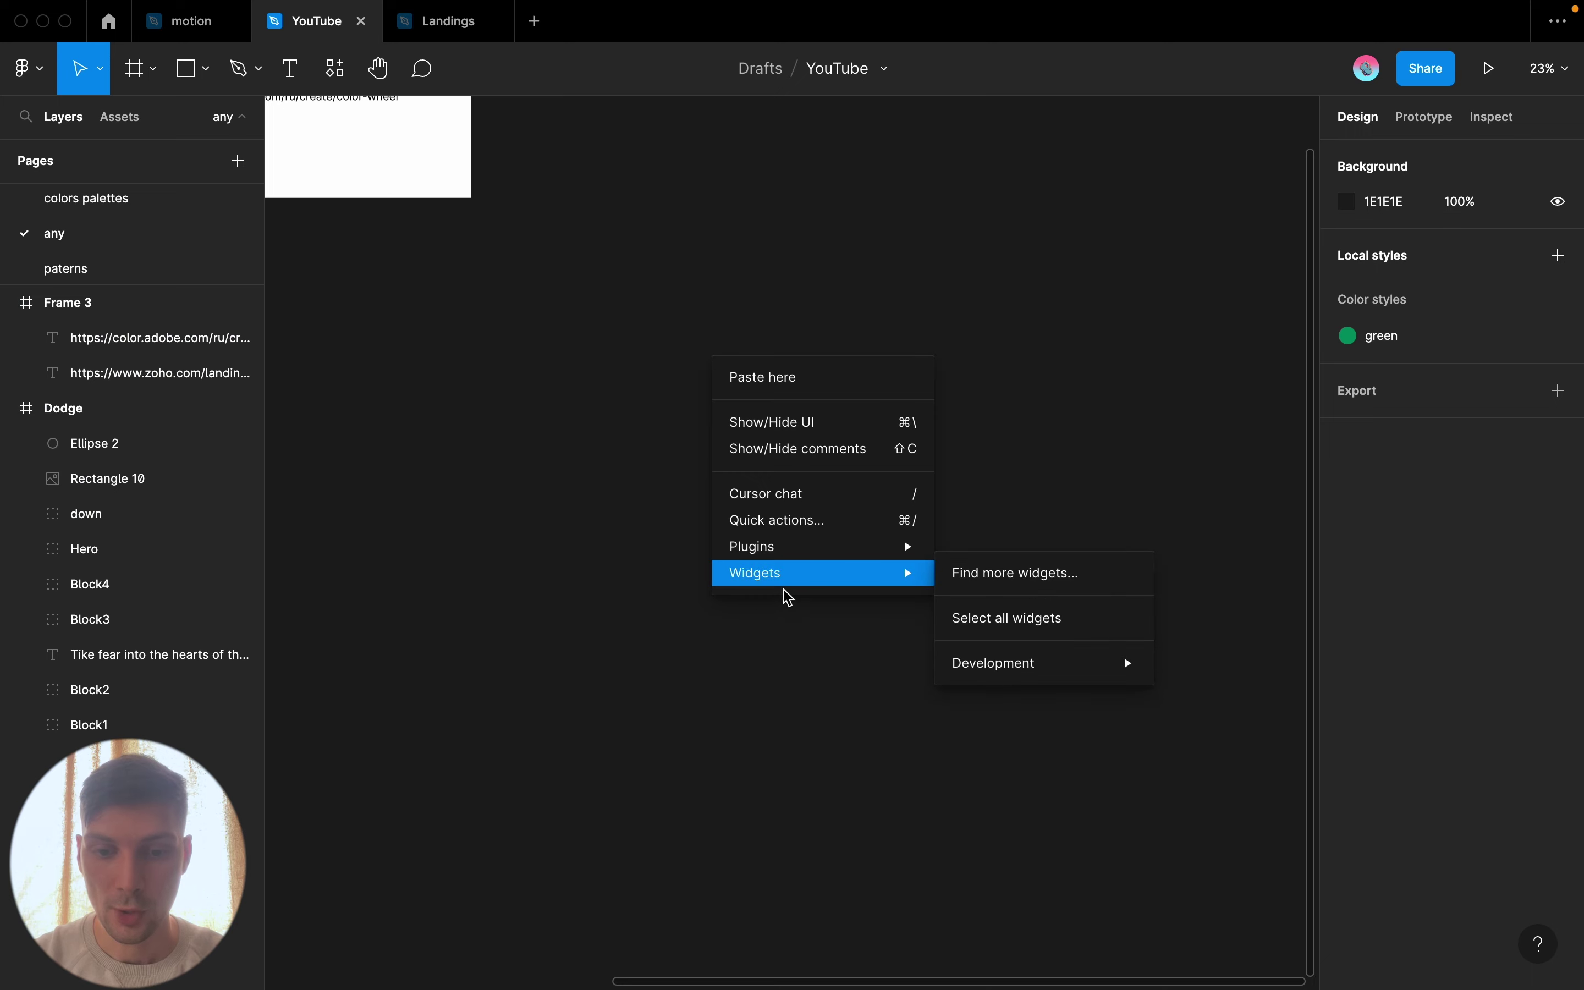
mouse_move(758, 546)
left_click(1015, 570)
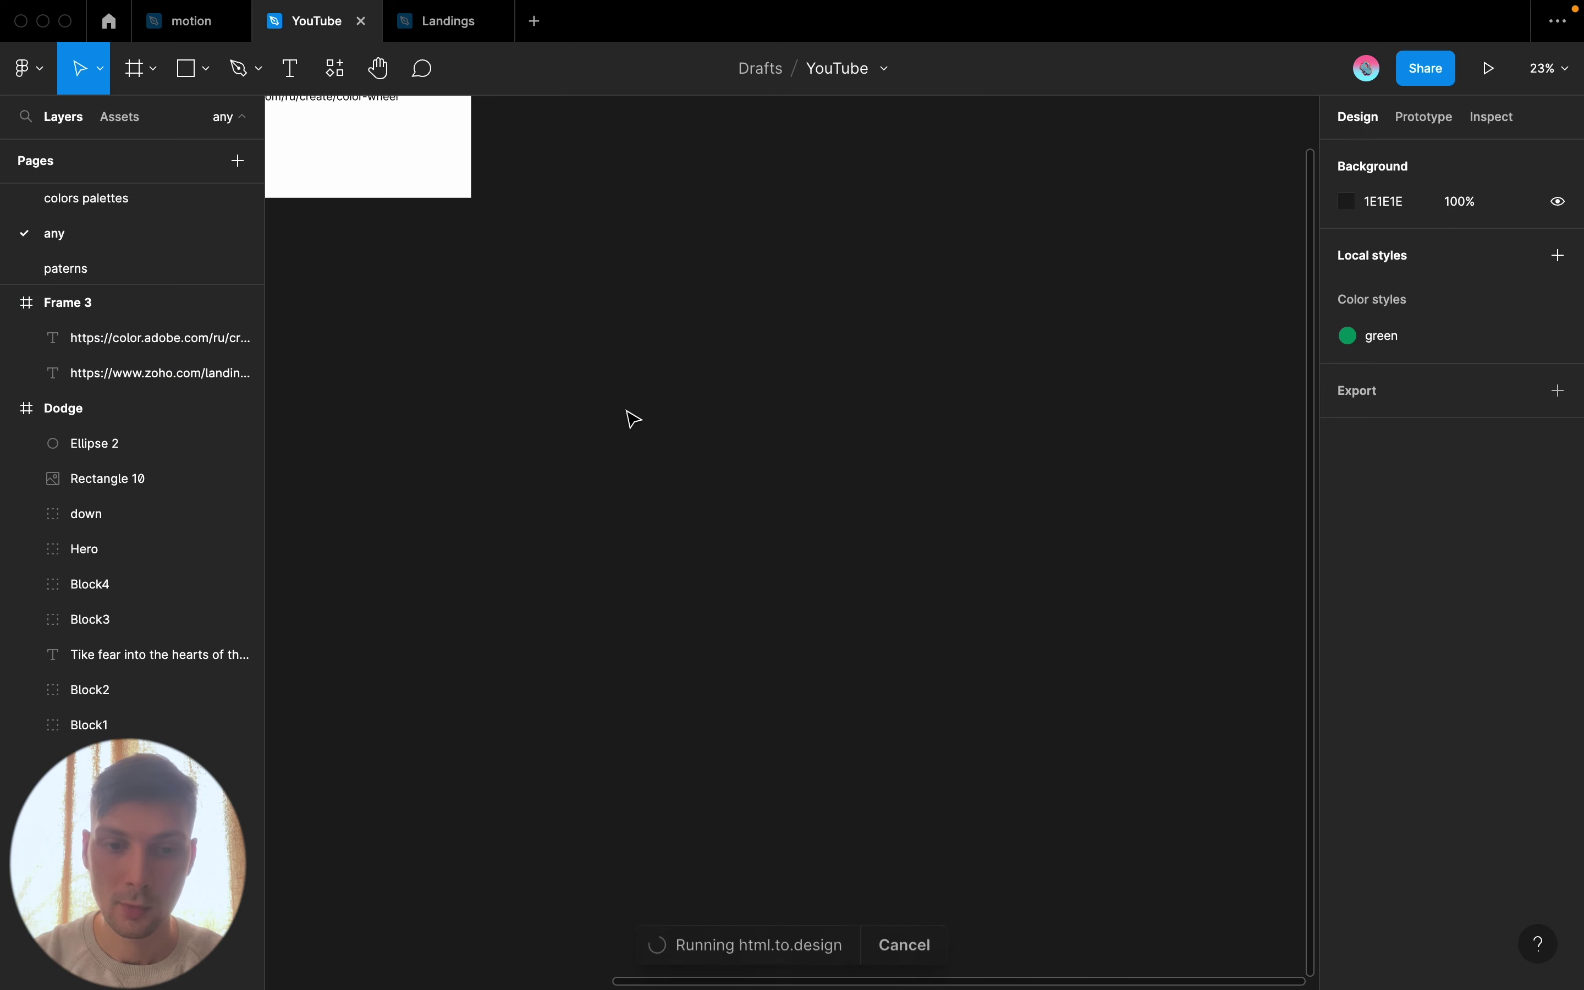
triple_click(1061, 458)
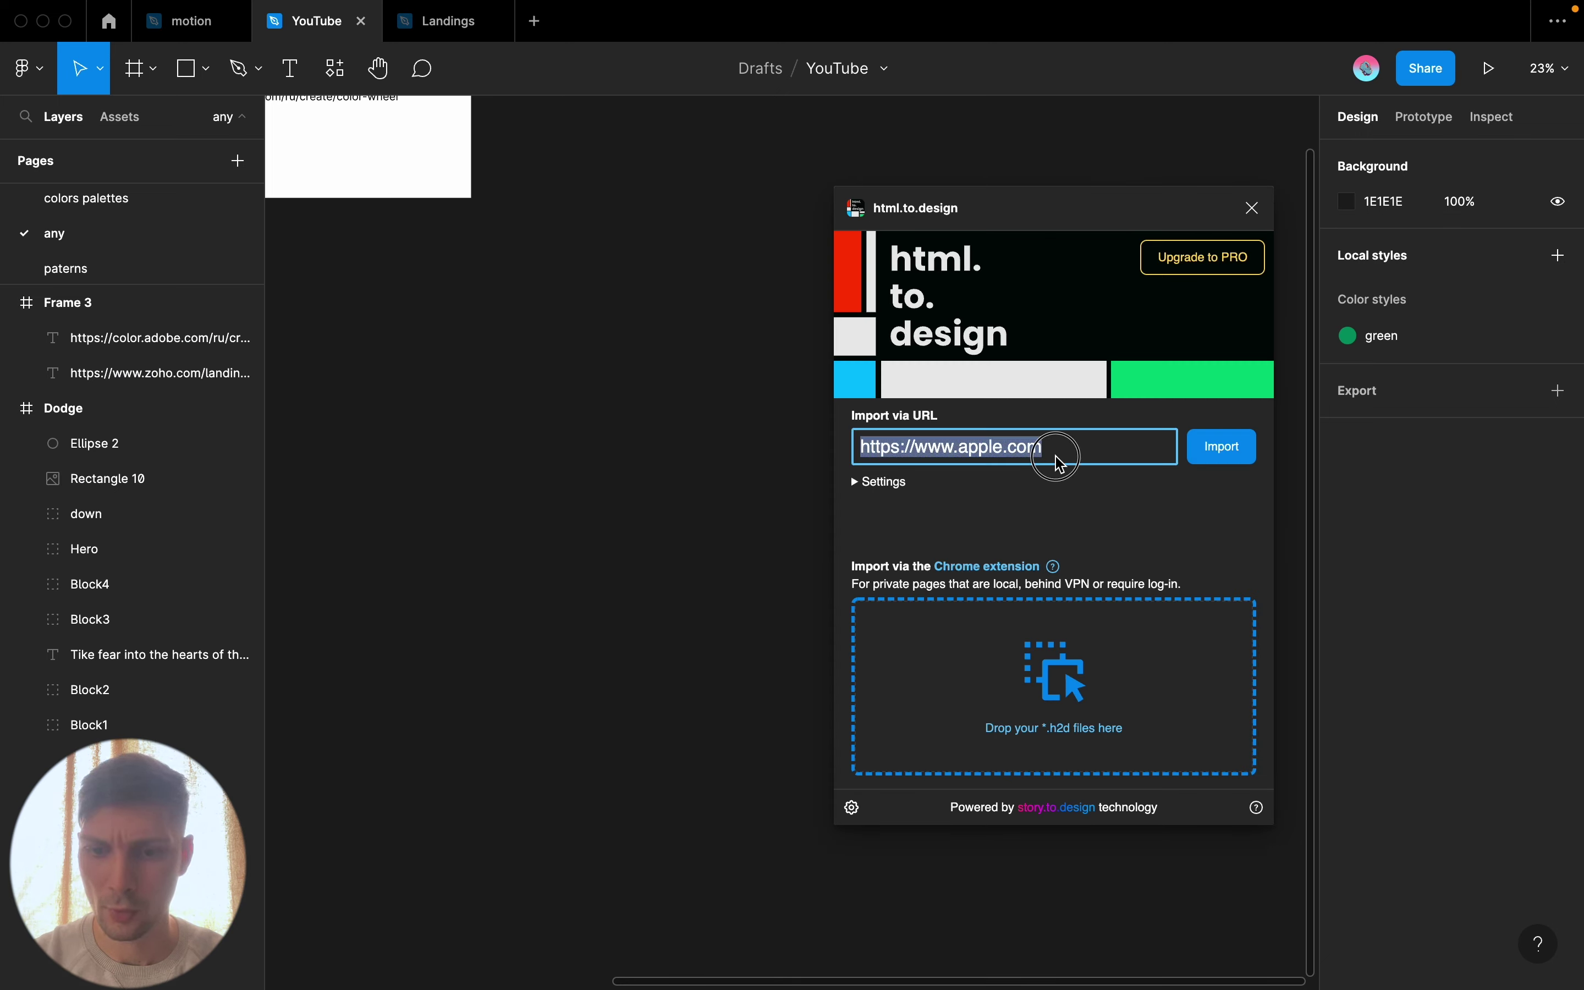
key("ctrl+v")
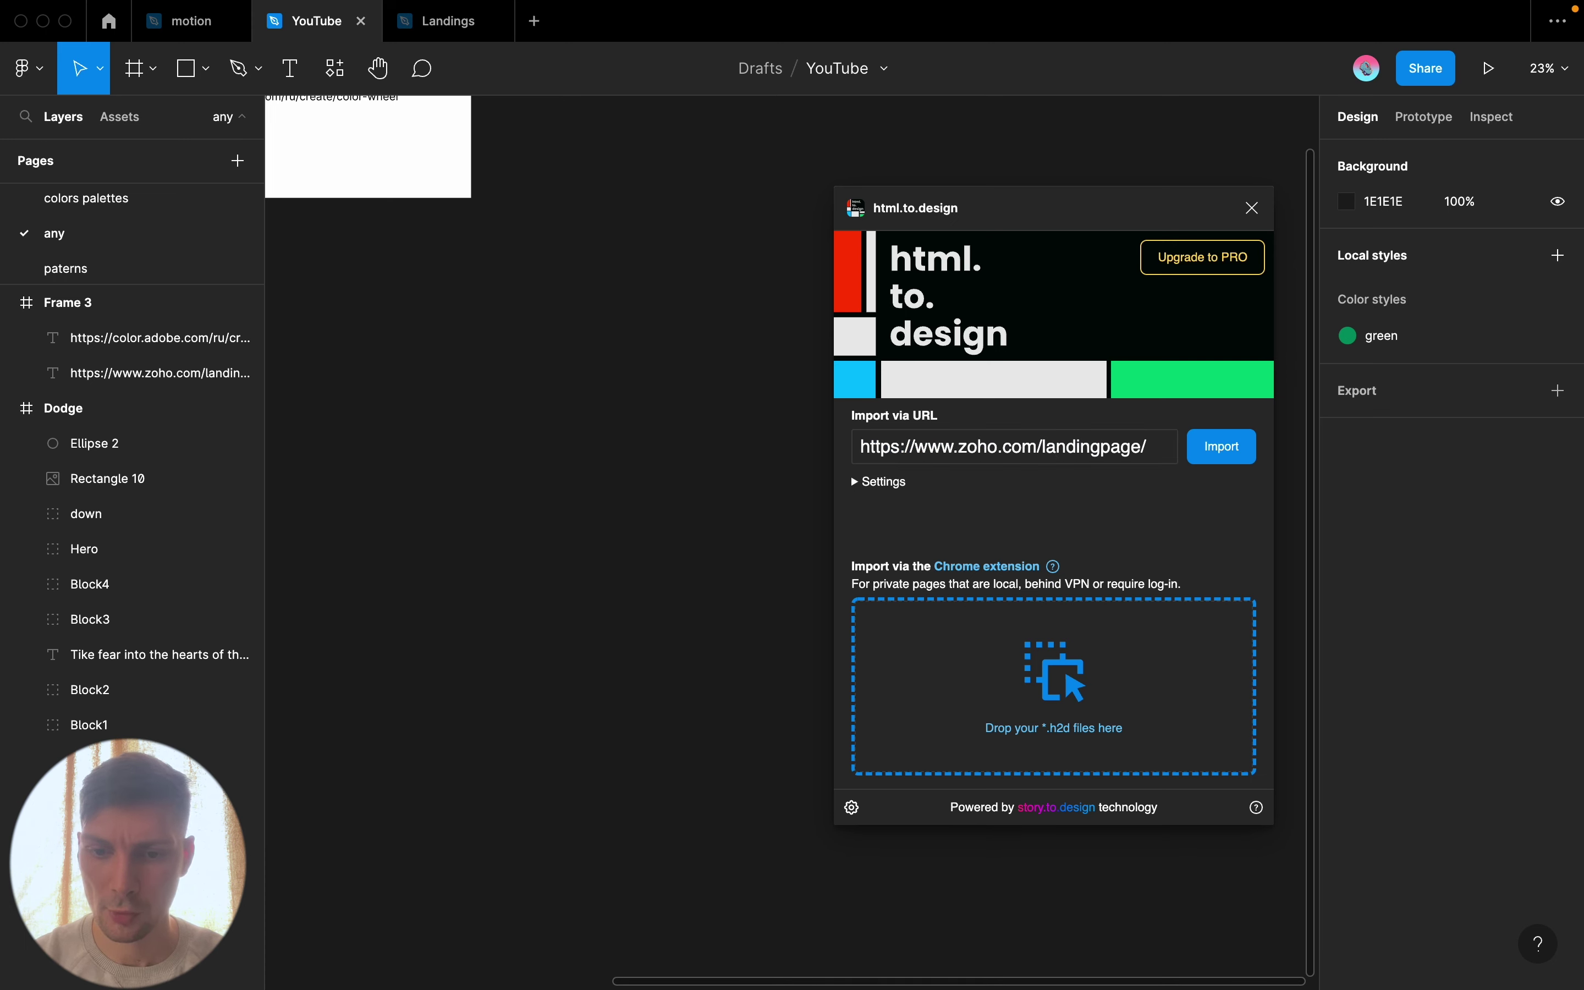
left_click(1223, 447)
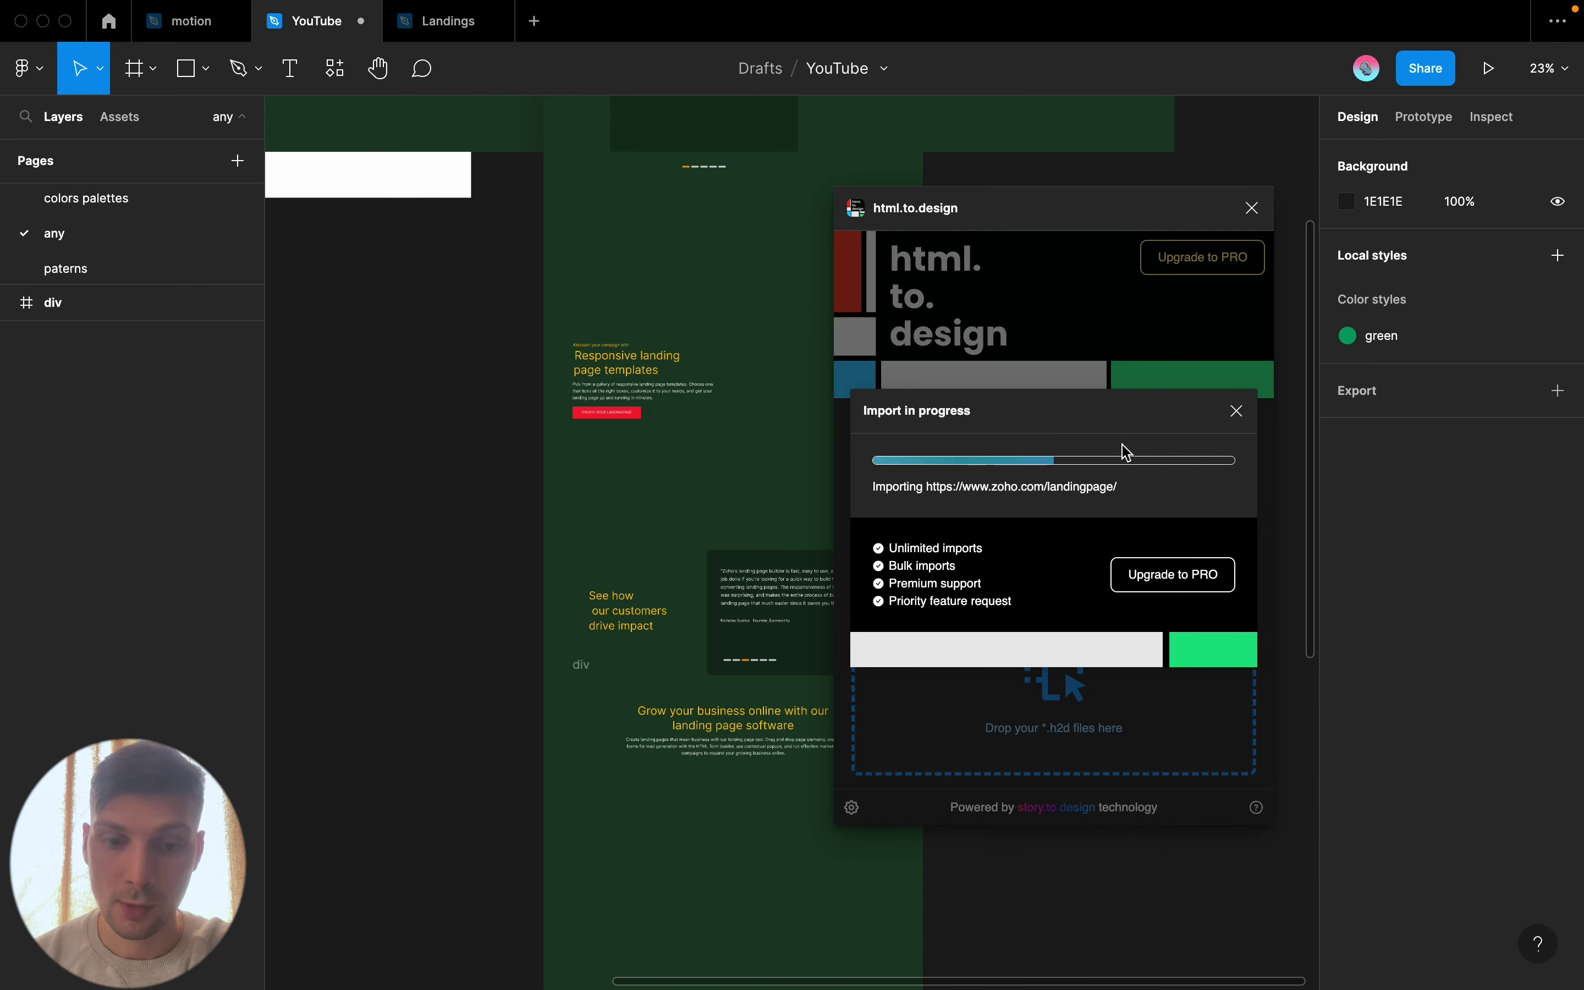
left_click(1253, 208)
scroll(829, 470, "down", 2)
Move the imported Zoho page up and to the right
scroll(736, 563, "up", 5)
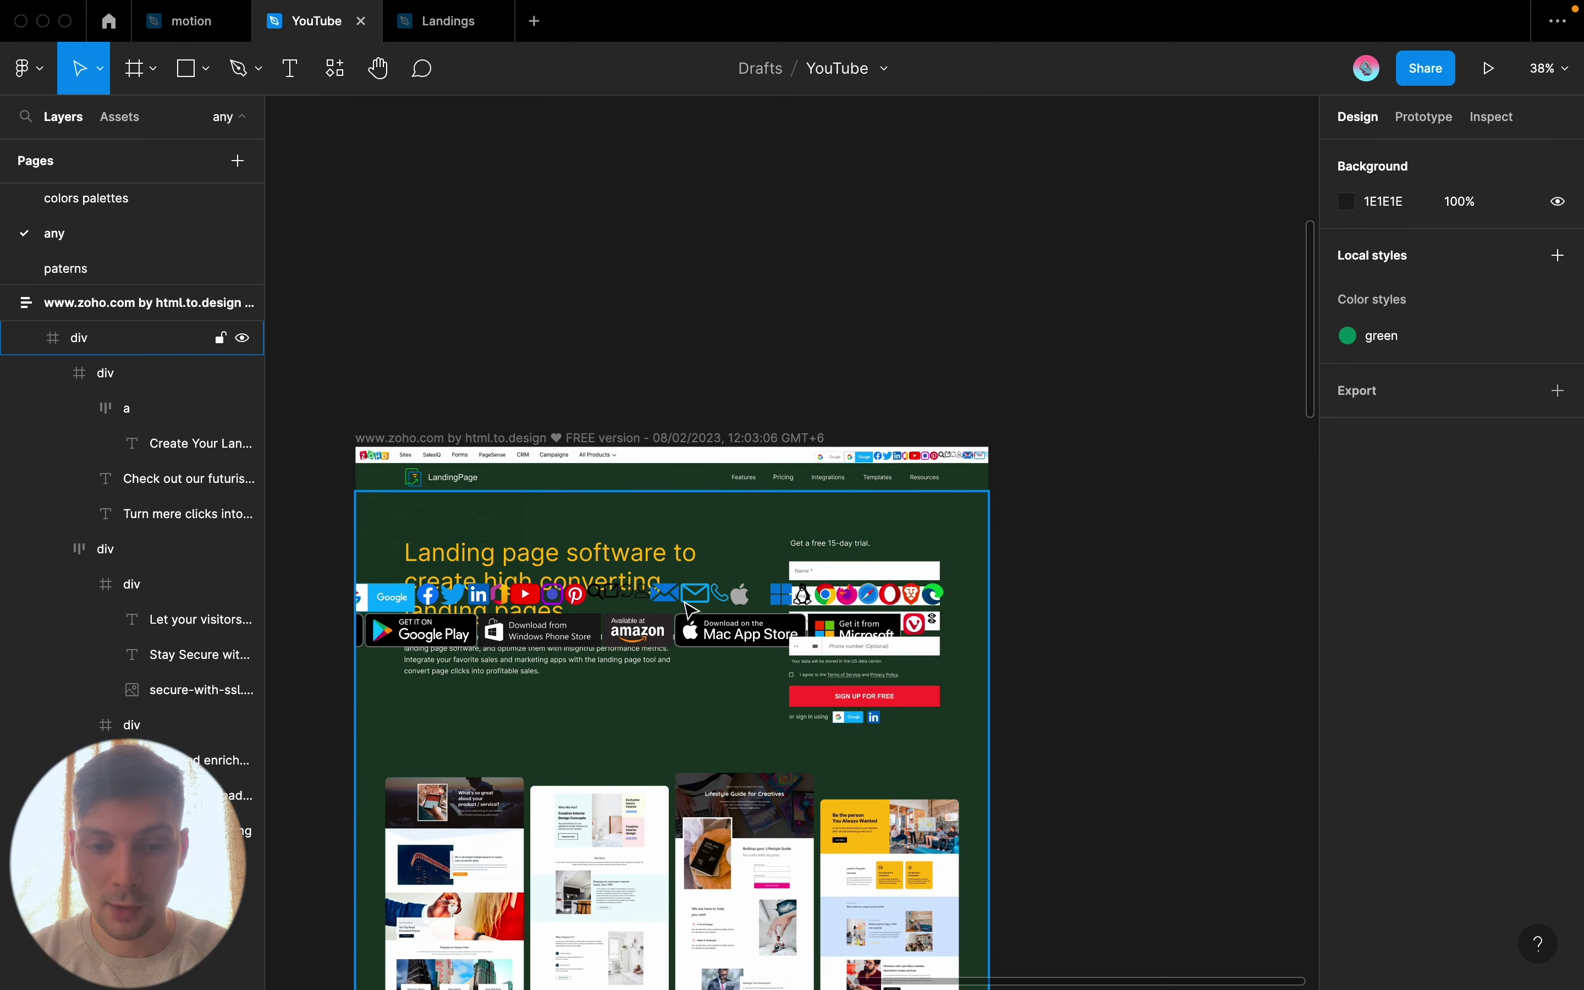
left_click_drag(686, 606, 1155, 544)
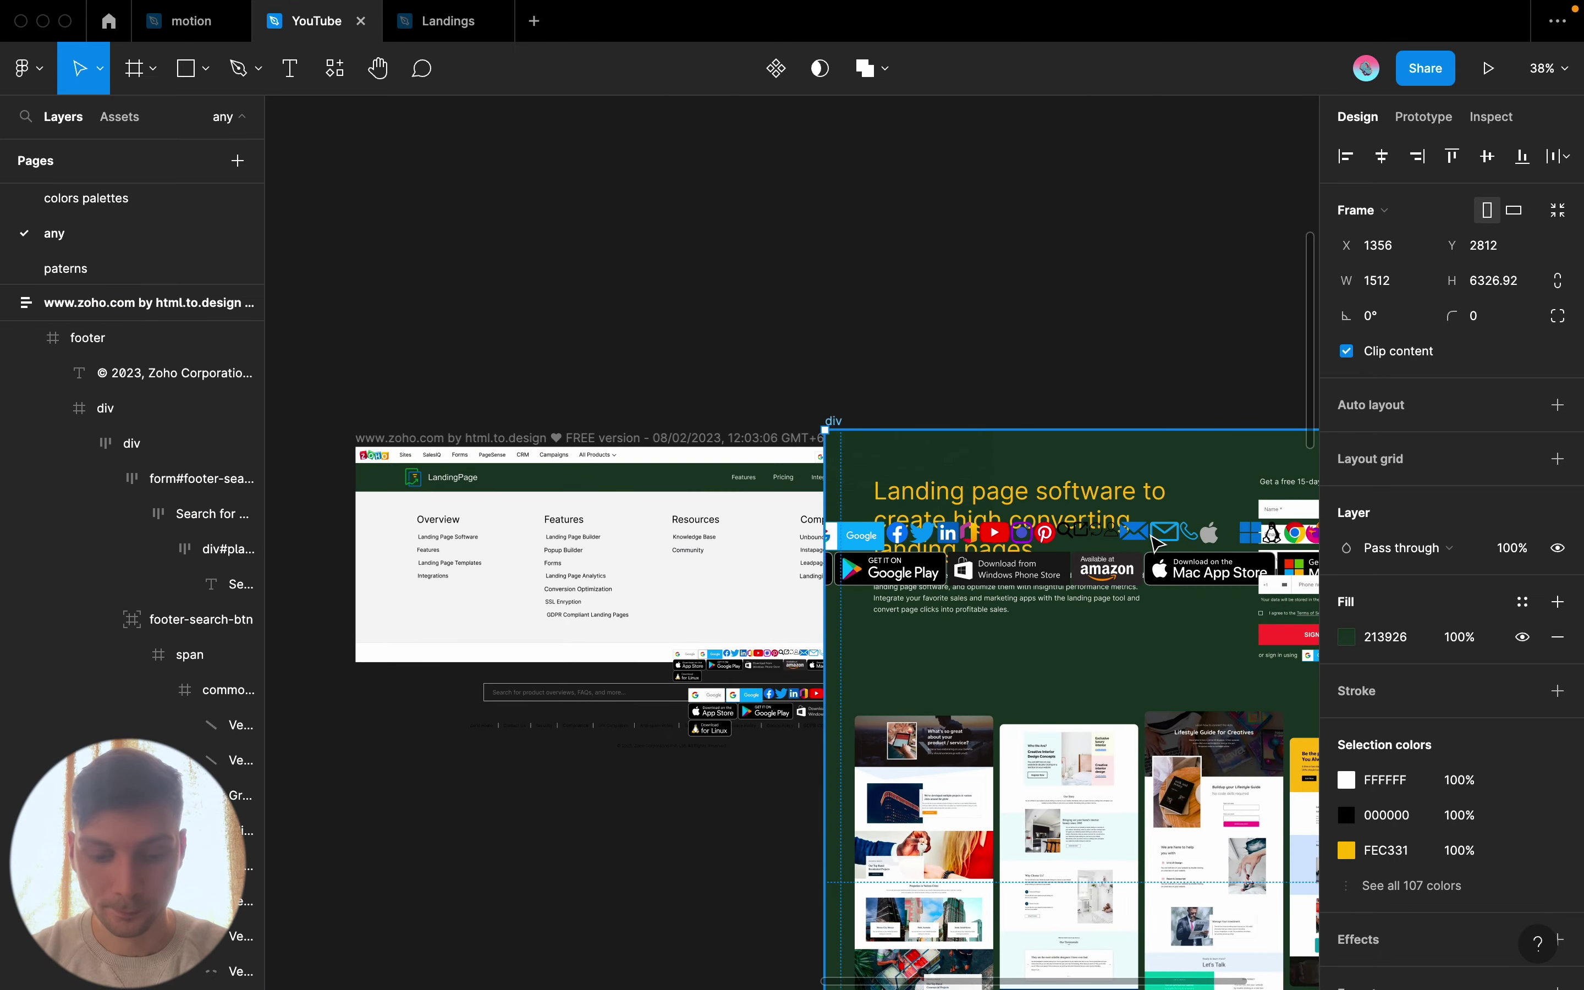
scroll(1155, 543, "down", 3)
left_click_drag(707, 318, 922, 310)
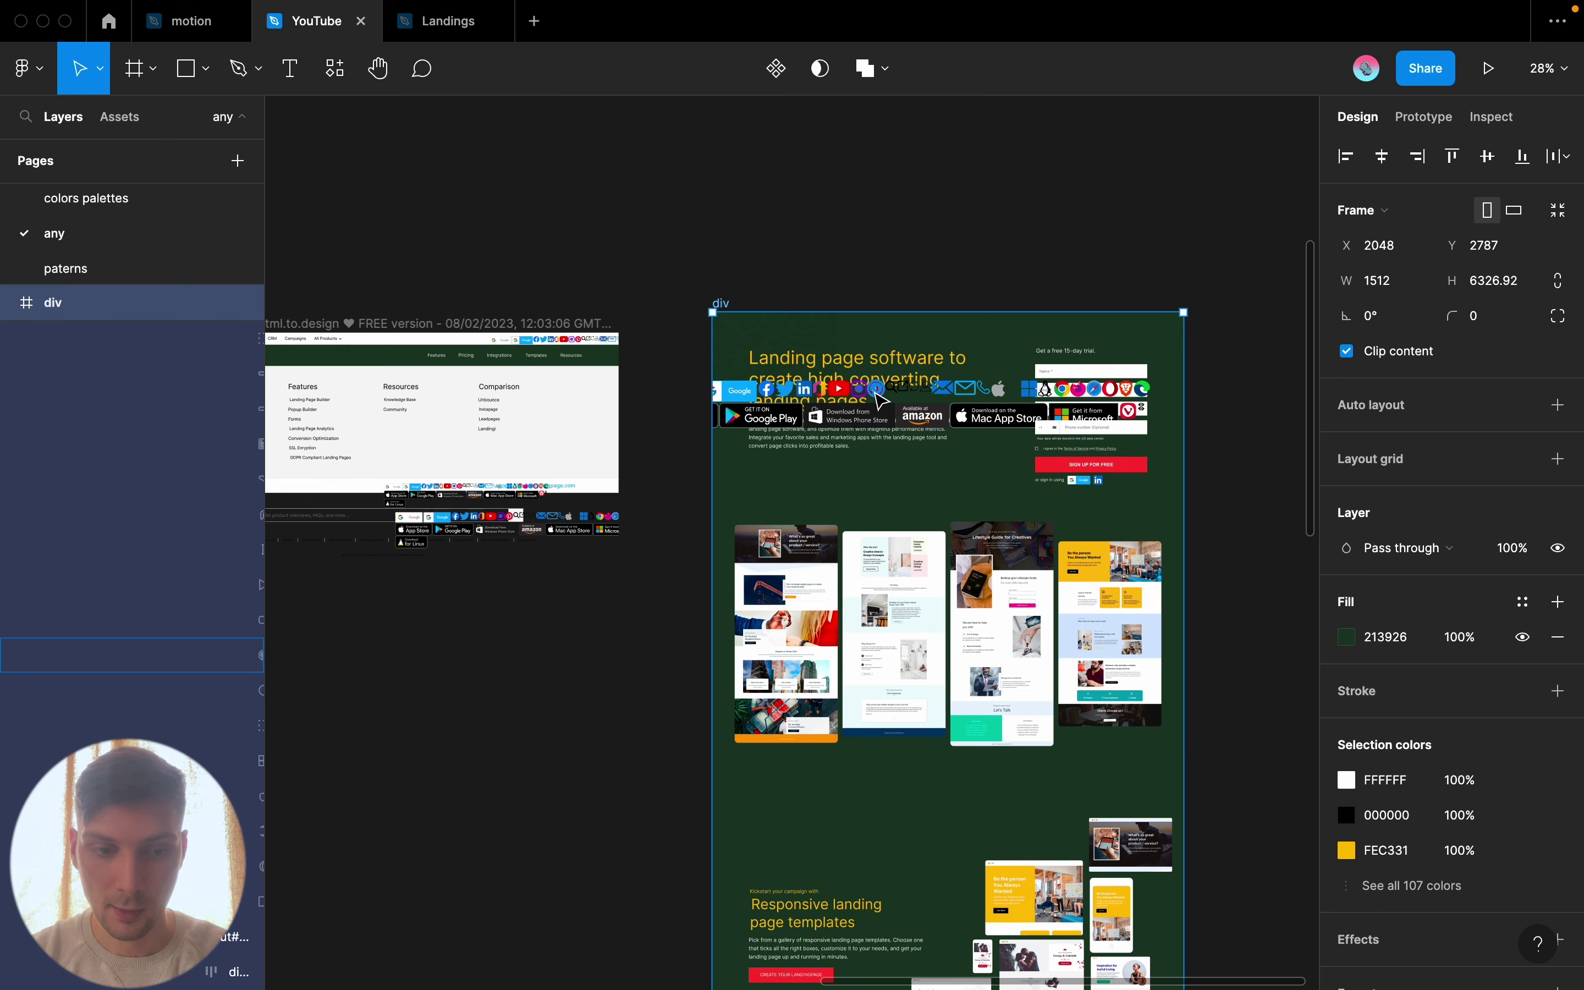
Select the common-elements.svg icon sheet frame and drag it out above the page
left_click(877, 392)
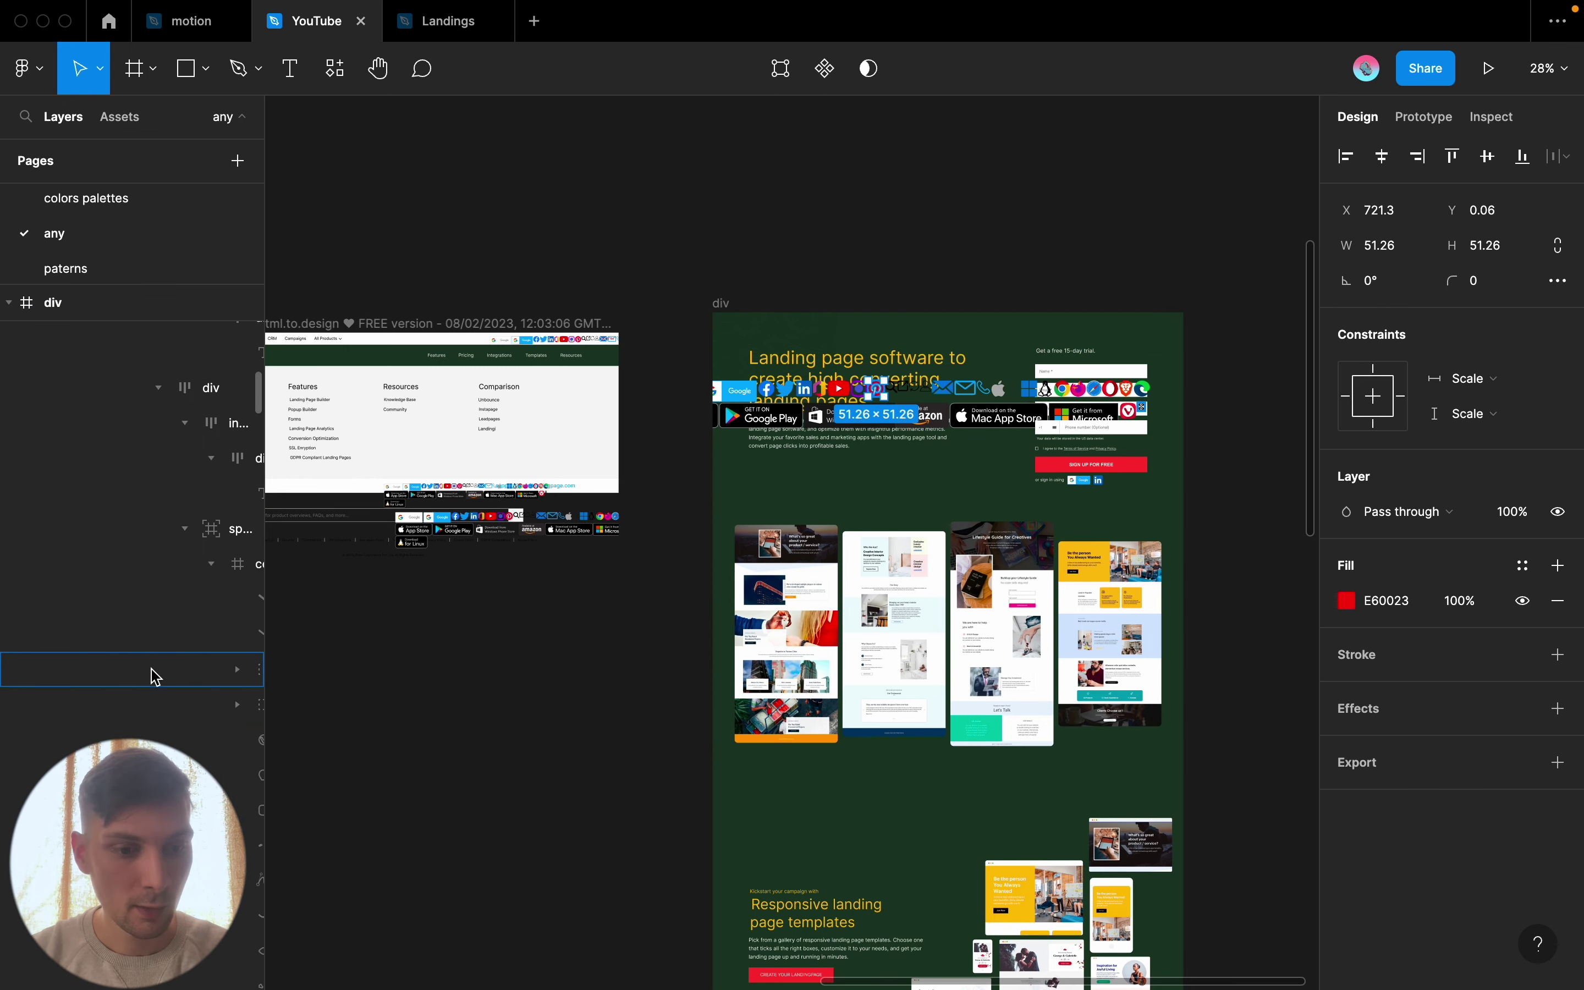
left_click(231, 560)
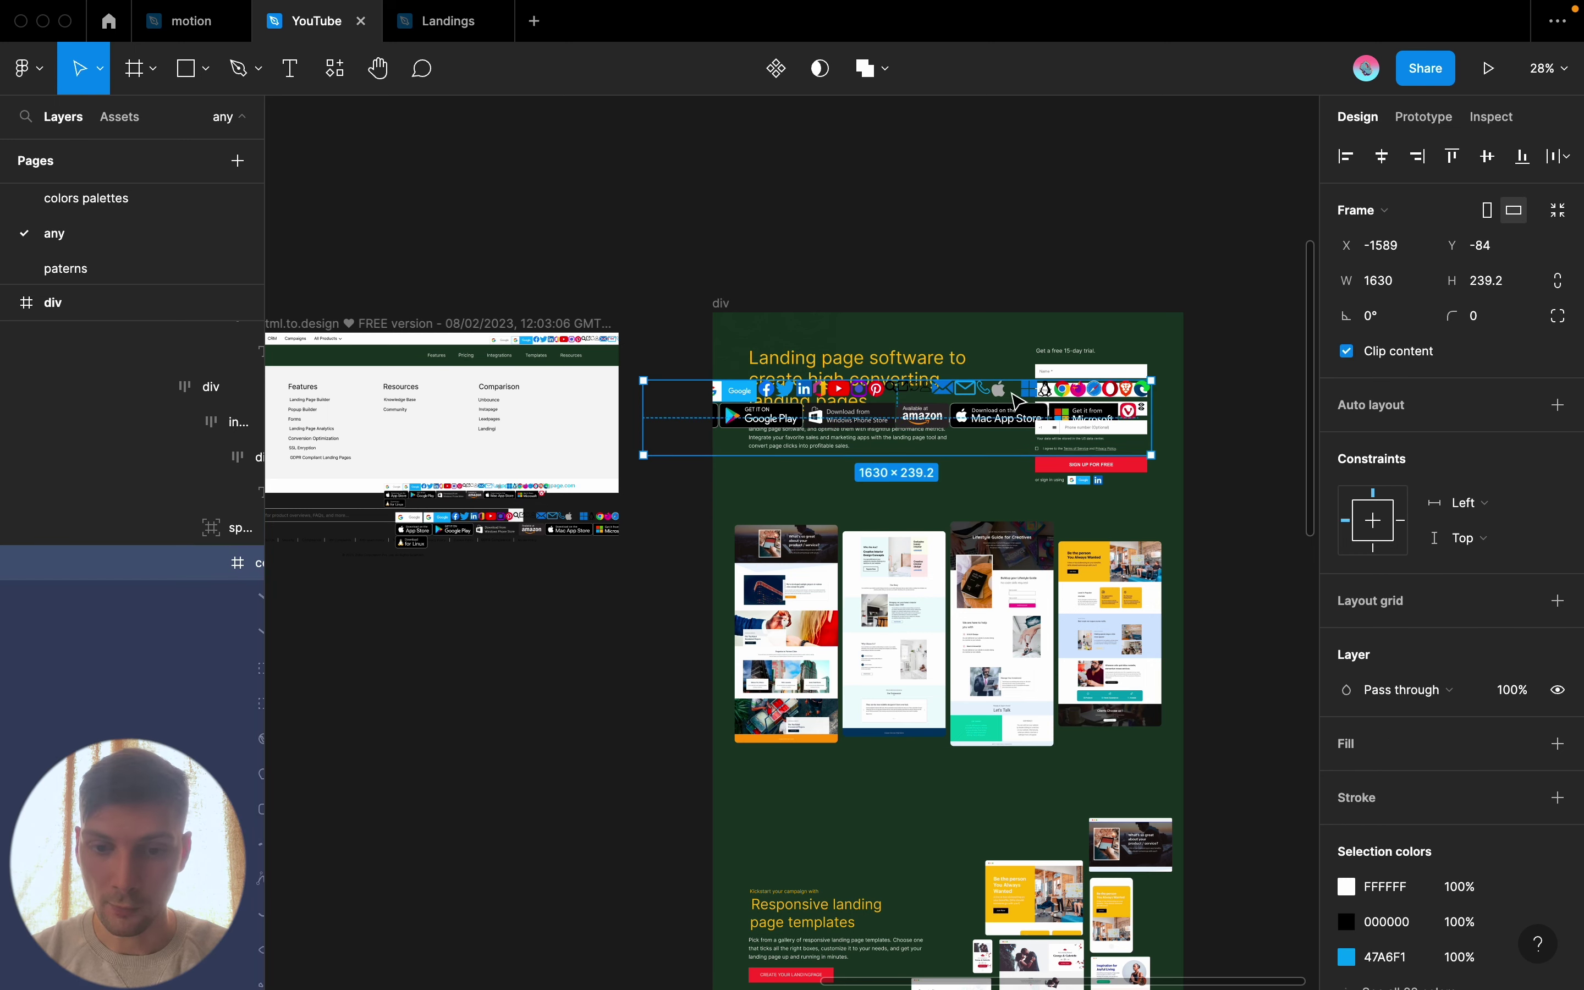
left_click_drag(898, 383, 891, 183)
scroll(893, 186, "up", 2)
scroll(897, 190, "up", 3)
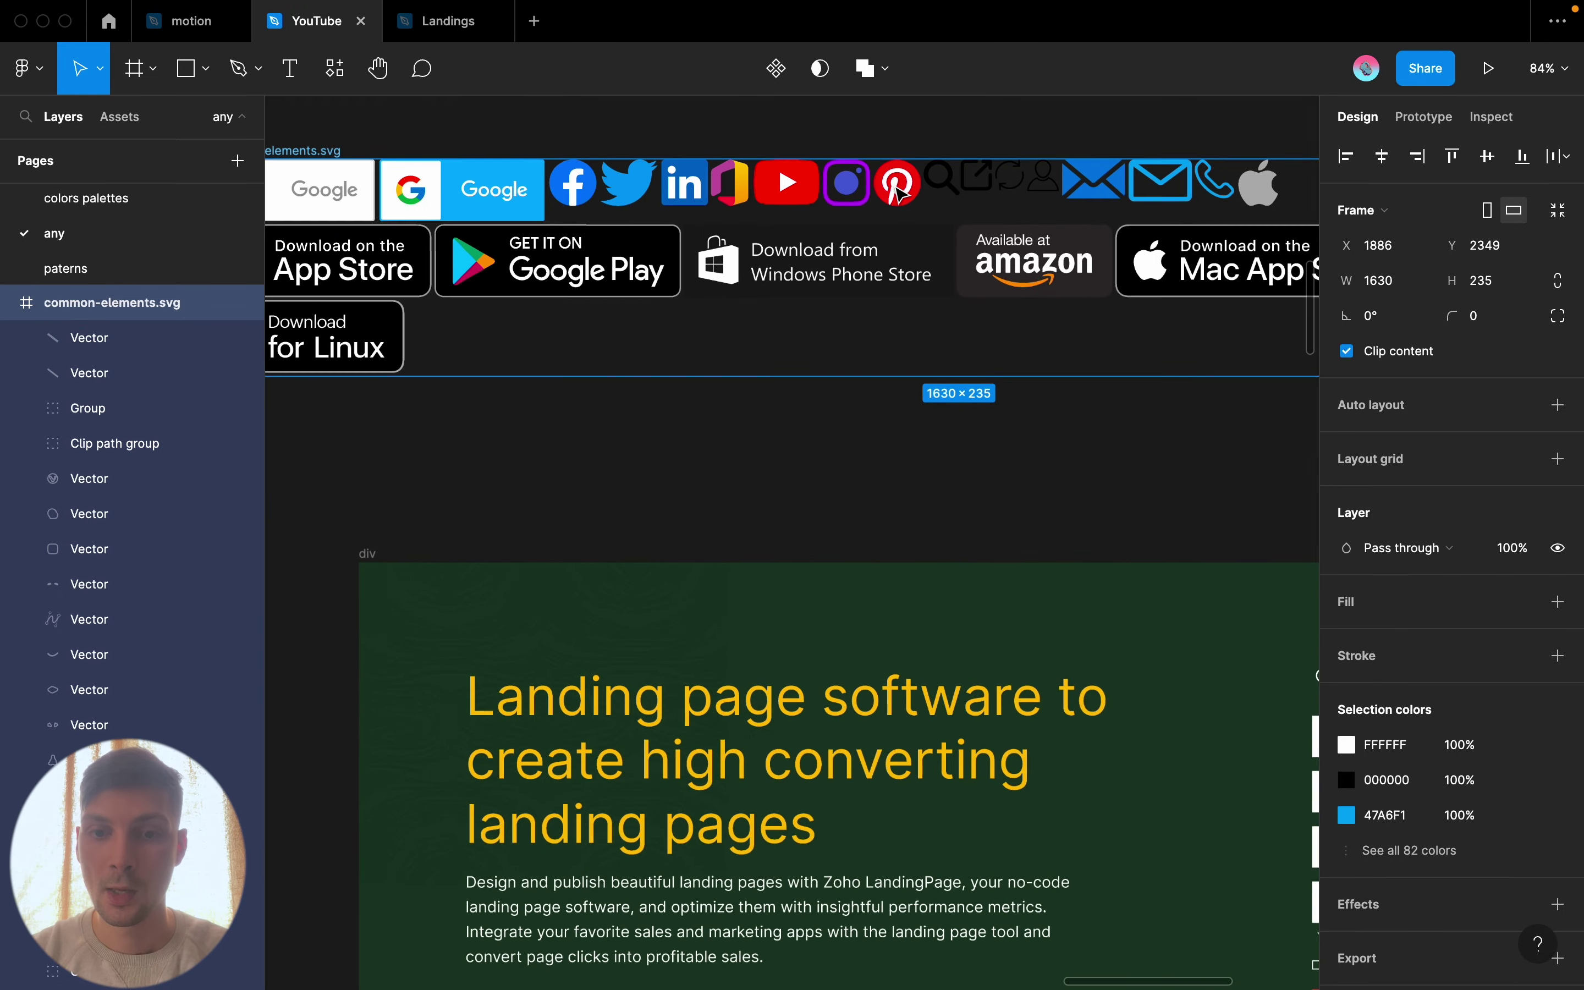
scroll(899, 191, "up", 2)
scroll(893, 262, "up", 2)
Select the Pinterest icon, the YouTube shape and the white Pinterest circle
left_click(900, 289)
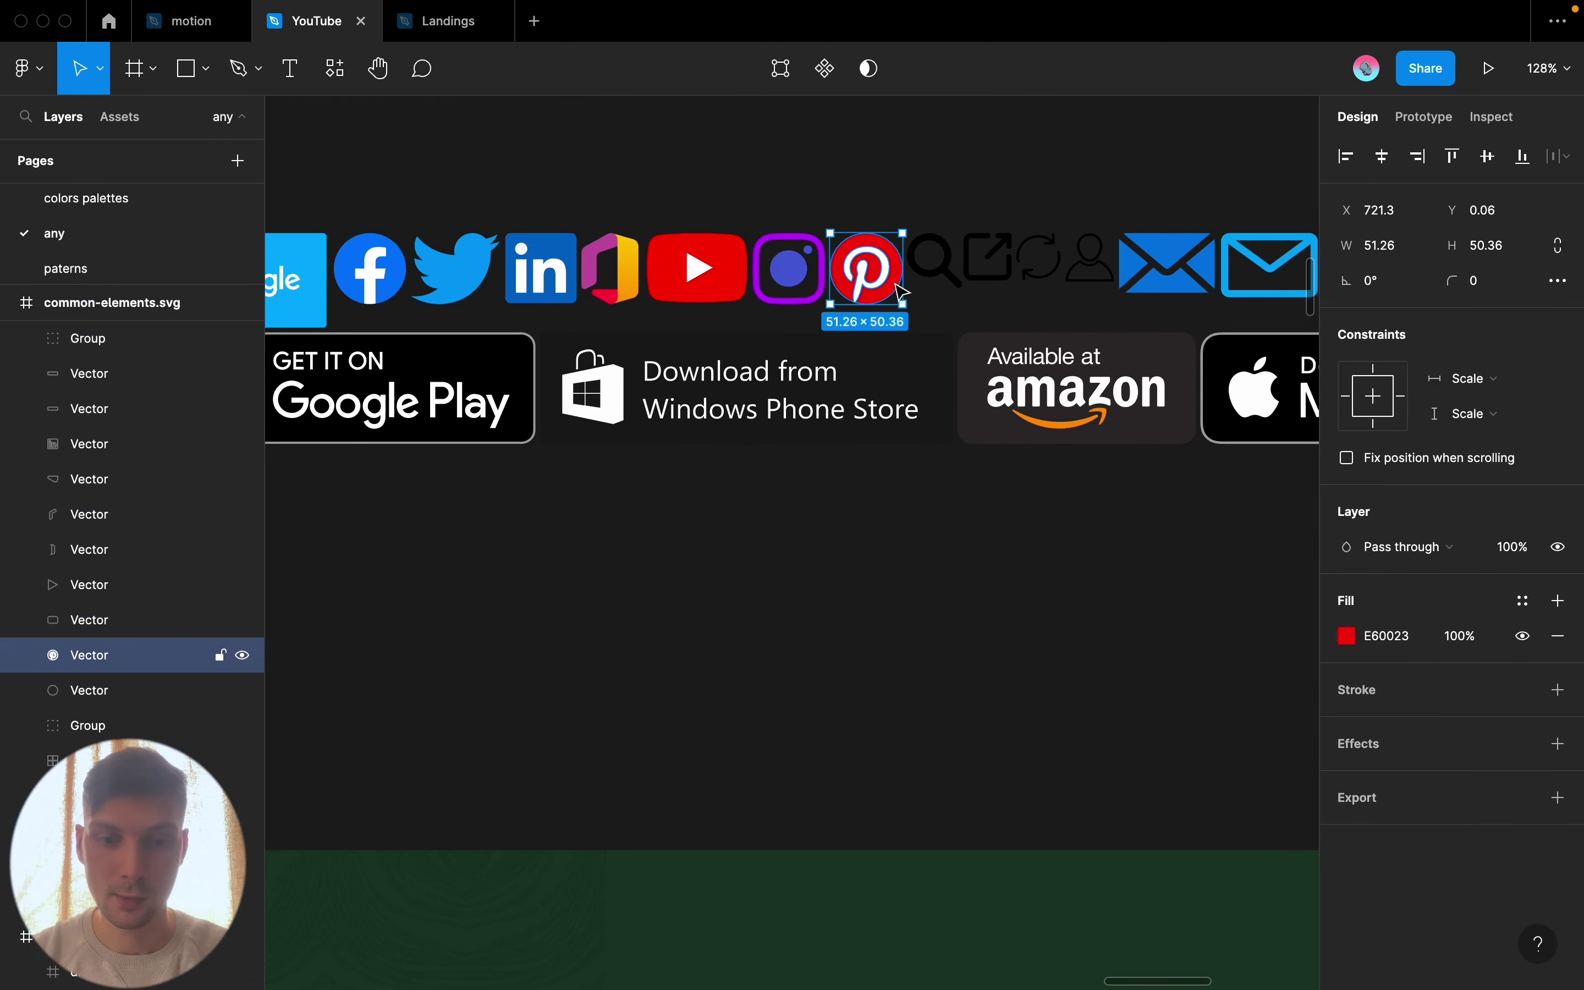
left_click(76, 628)
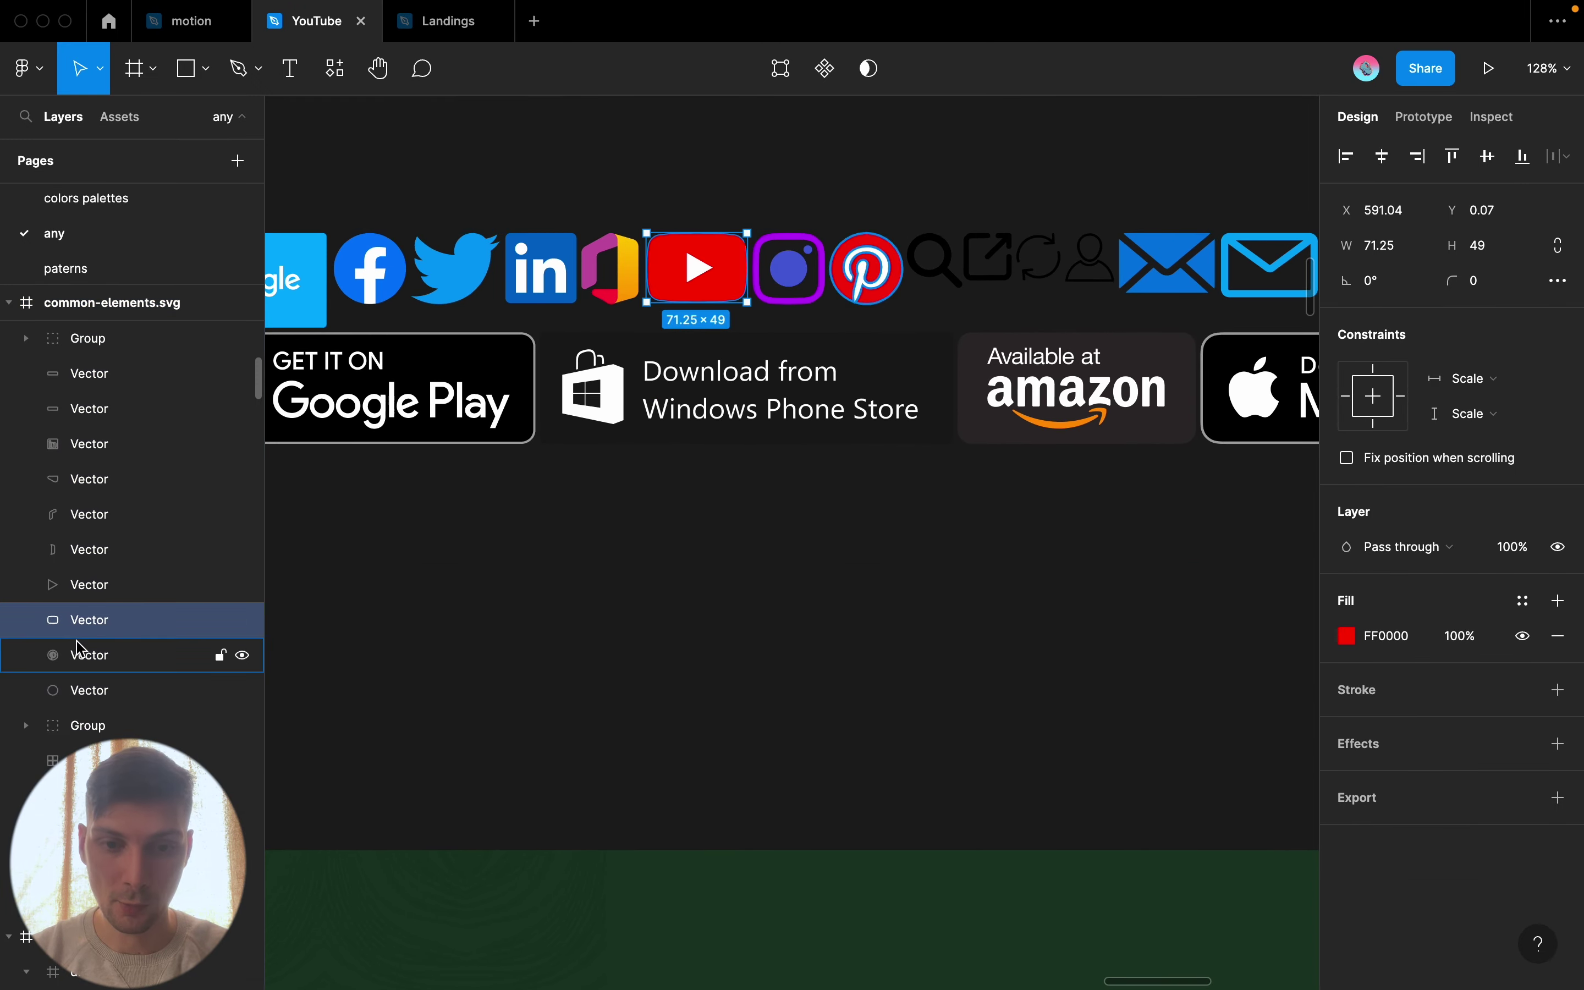
left_click(78, 691)
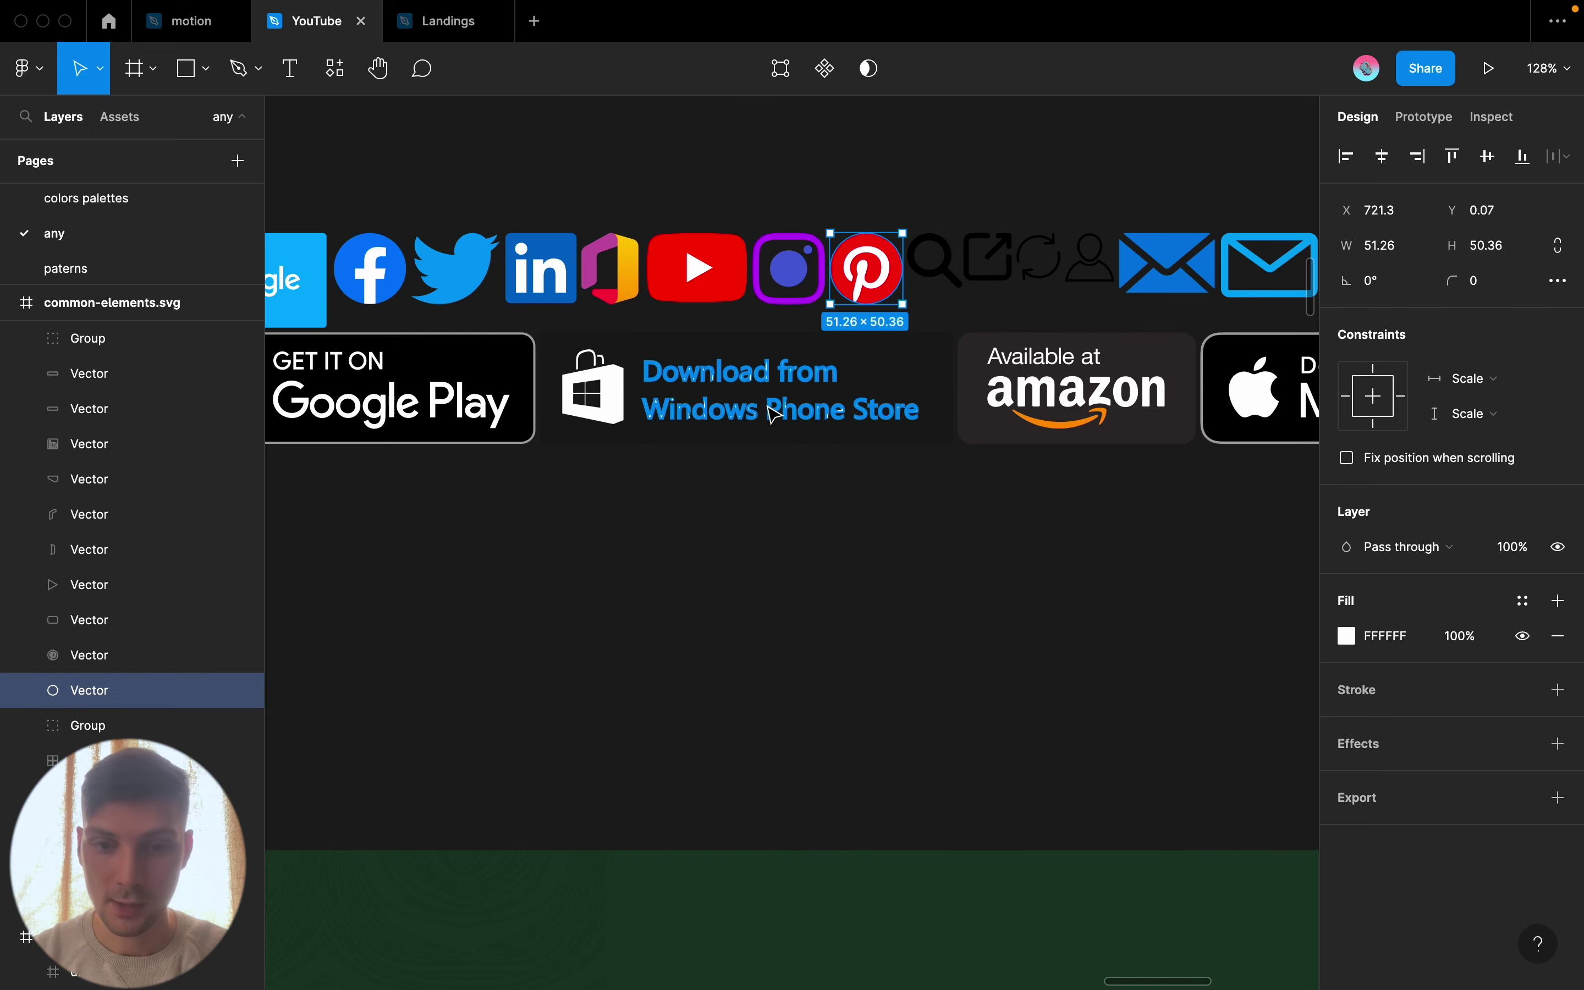
scroll(766, 404, "down", 5)
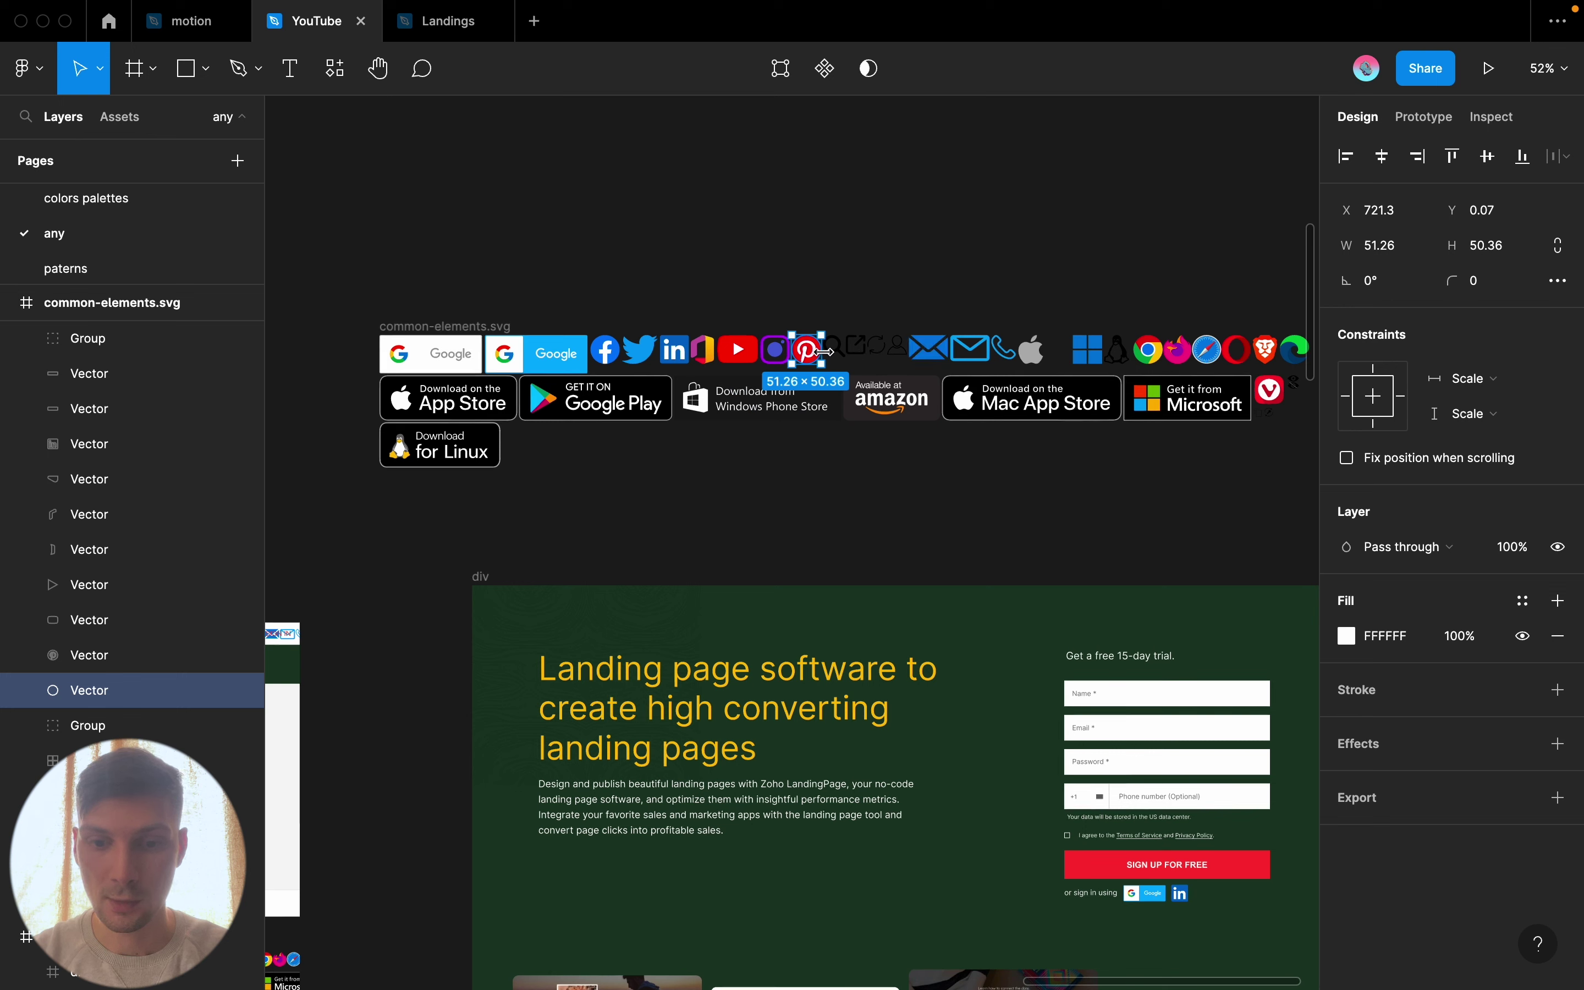
Pull the Pinterest circle and logo out separately, then undo that move
left_click_drag(809, 354, 806, 250)
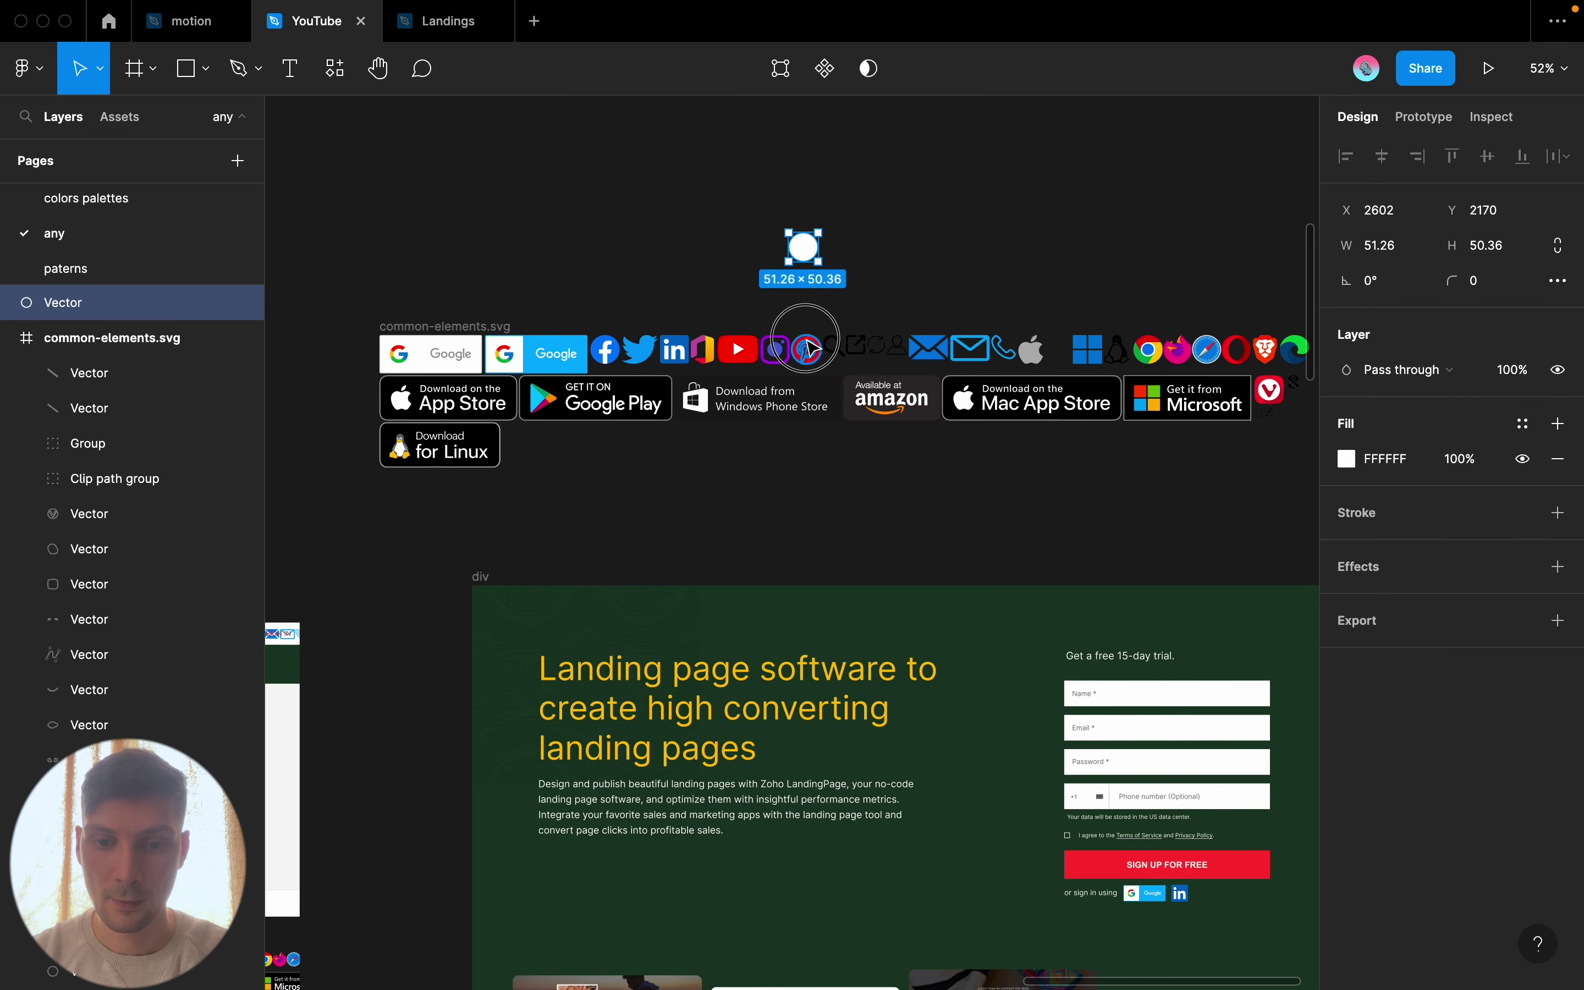
left_click_drag(807, 351, 808, 248)
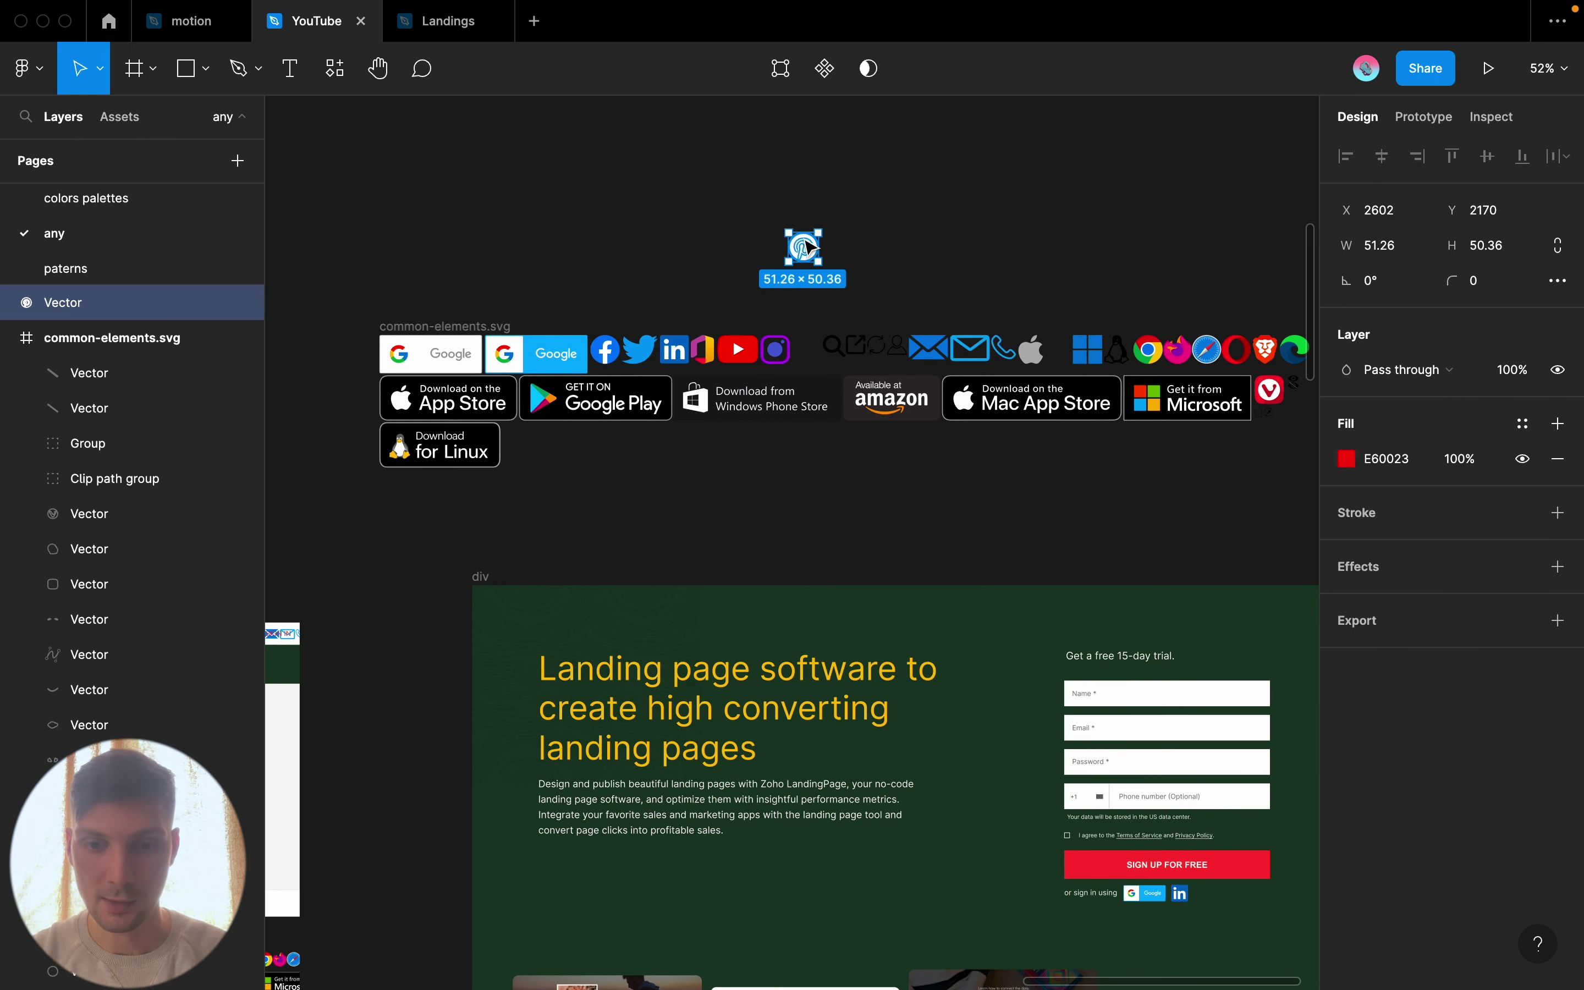
key("ctrl+z")
key("ctrl+z")
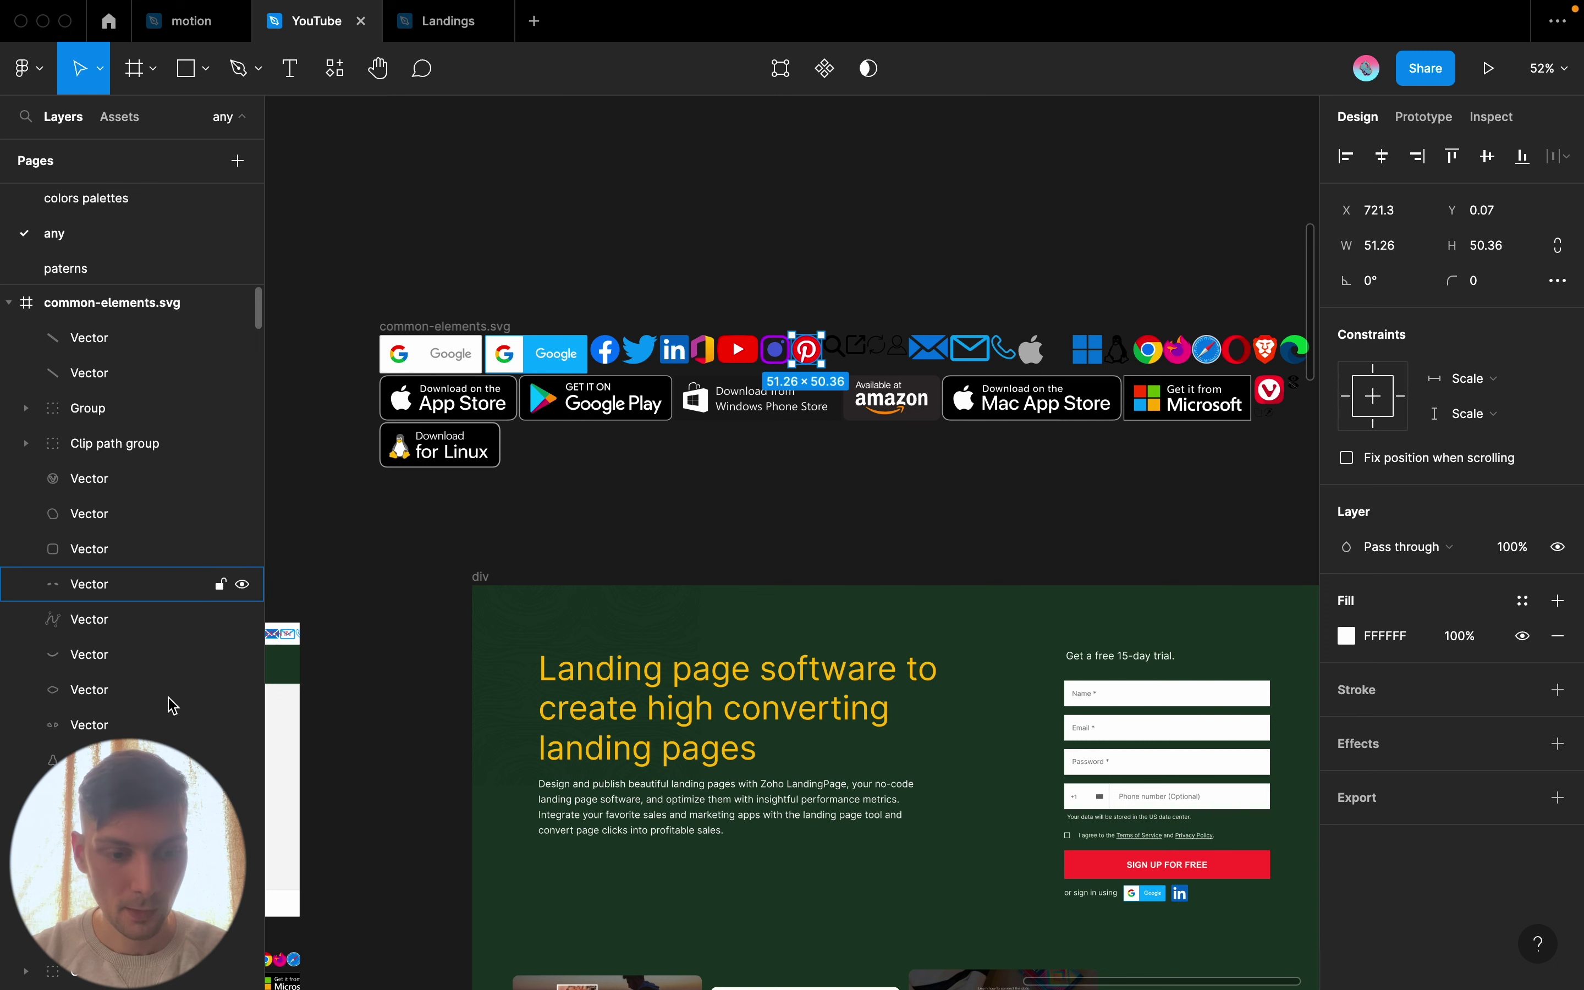
Move both Pinterest layers together above the icon sheet as one 51.26 × 50.36 icon
left_click(819, 352)
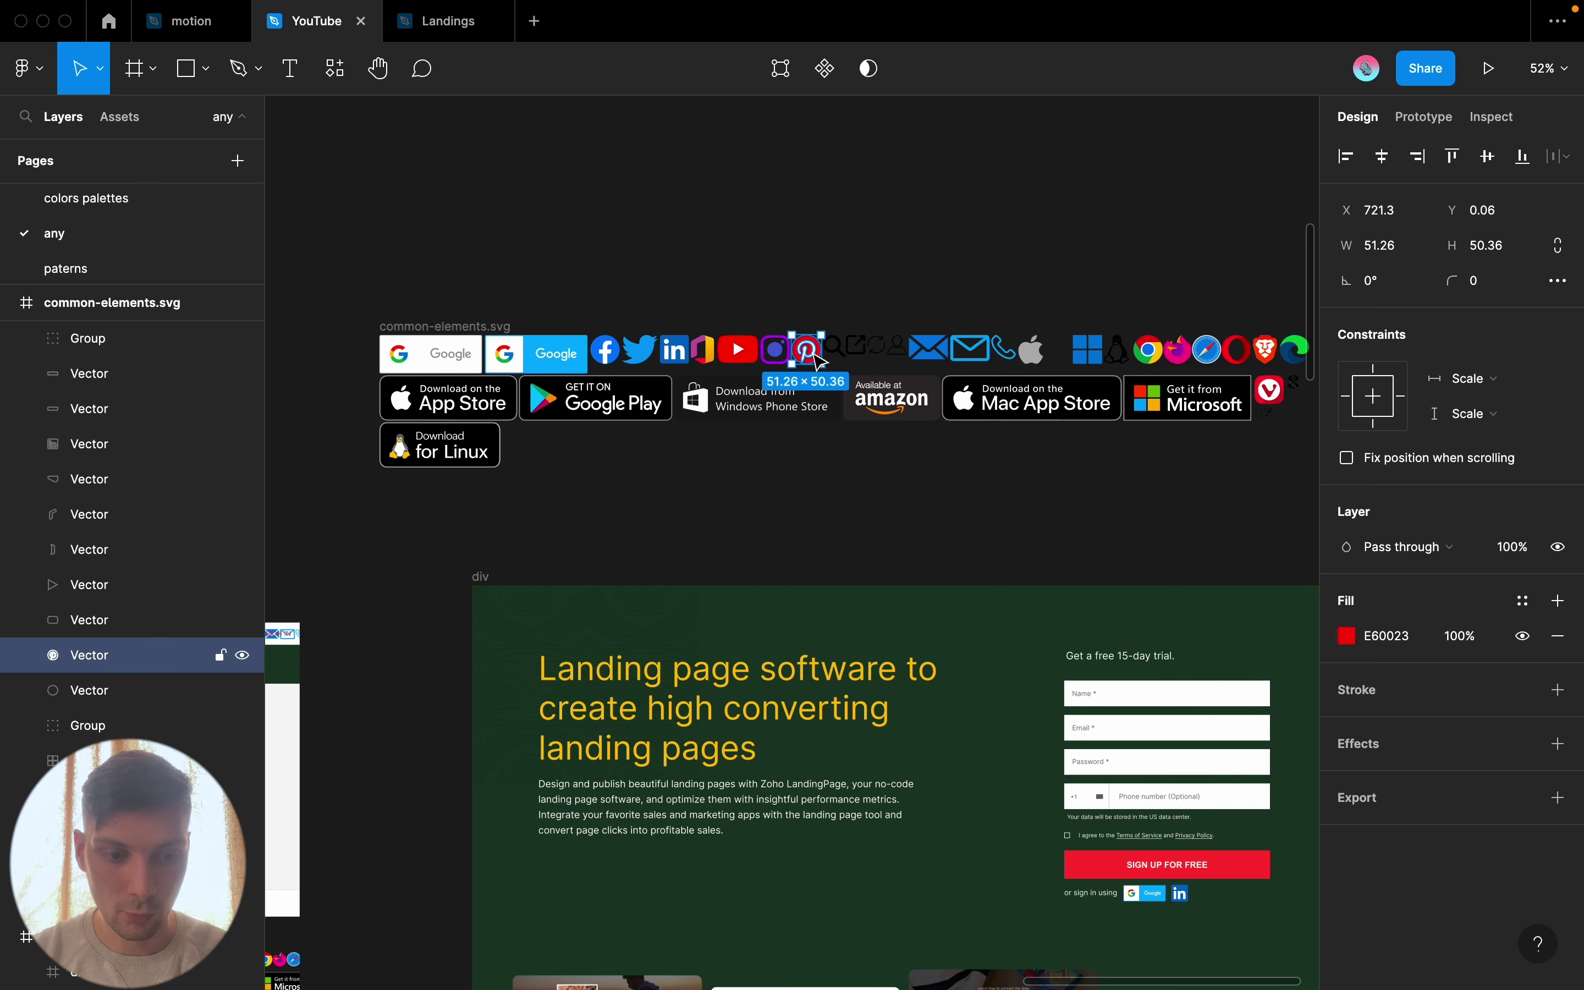
left_click(108, 691, "shift")
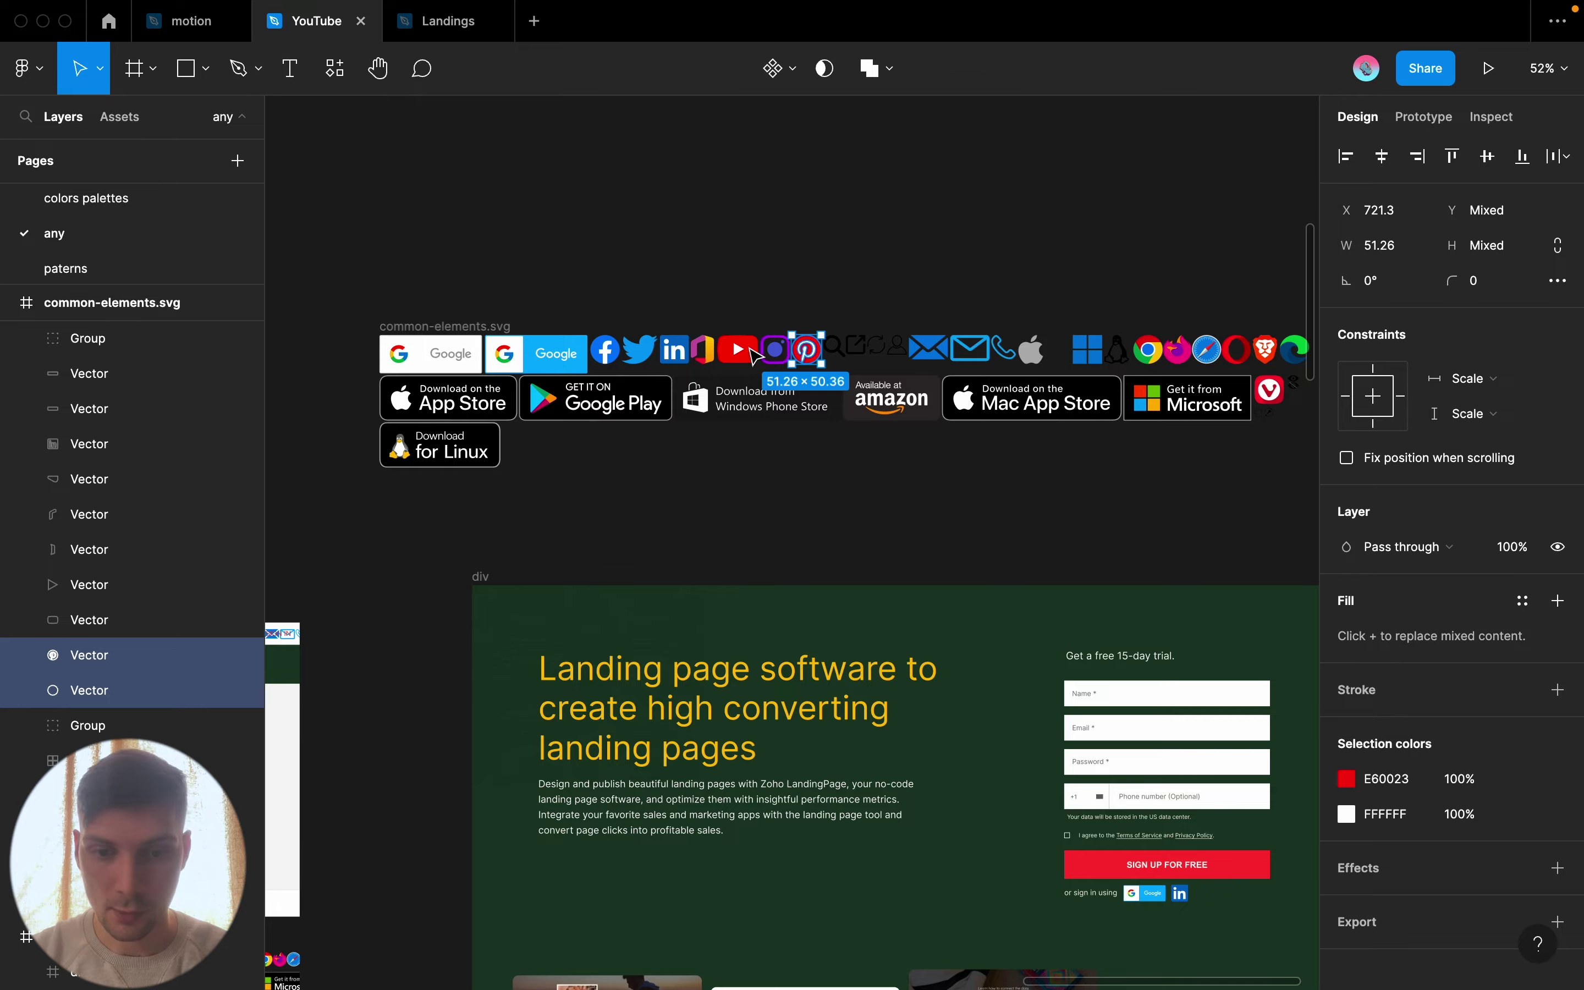
left_click_drag(807, 352, 810, 260)
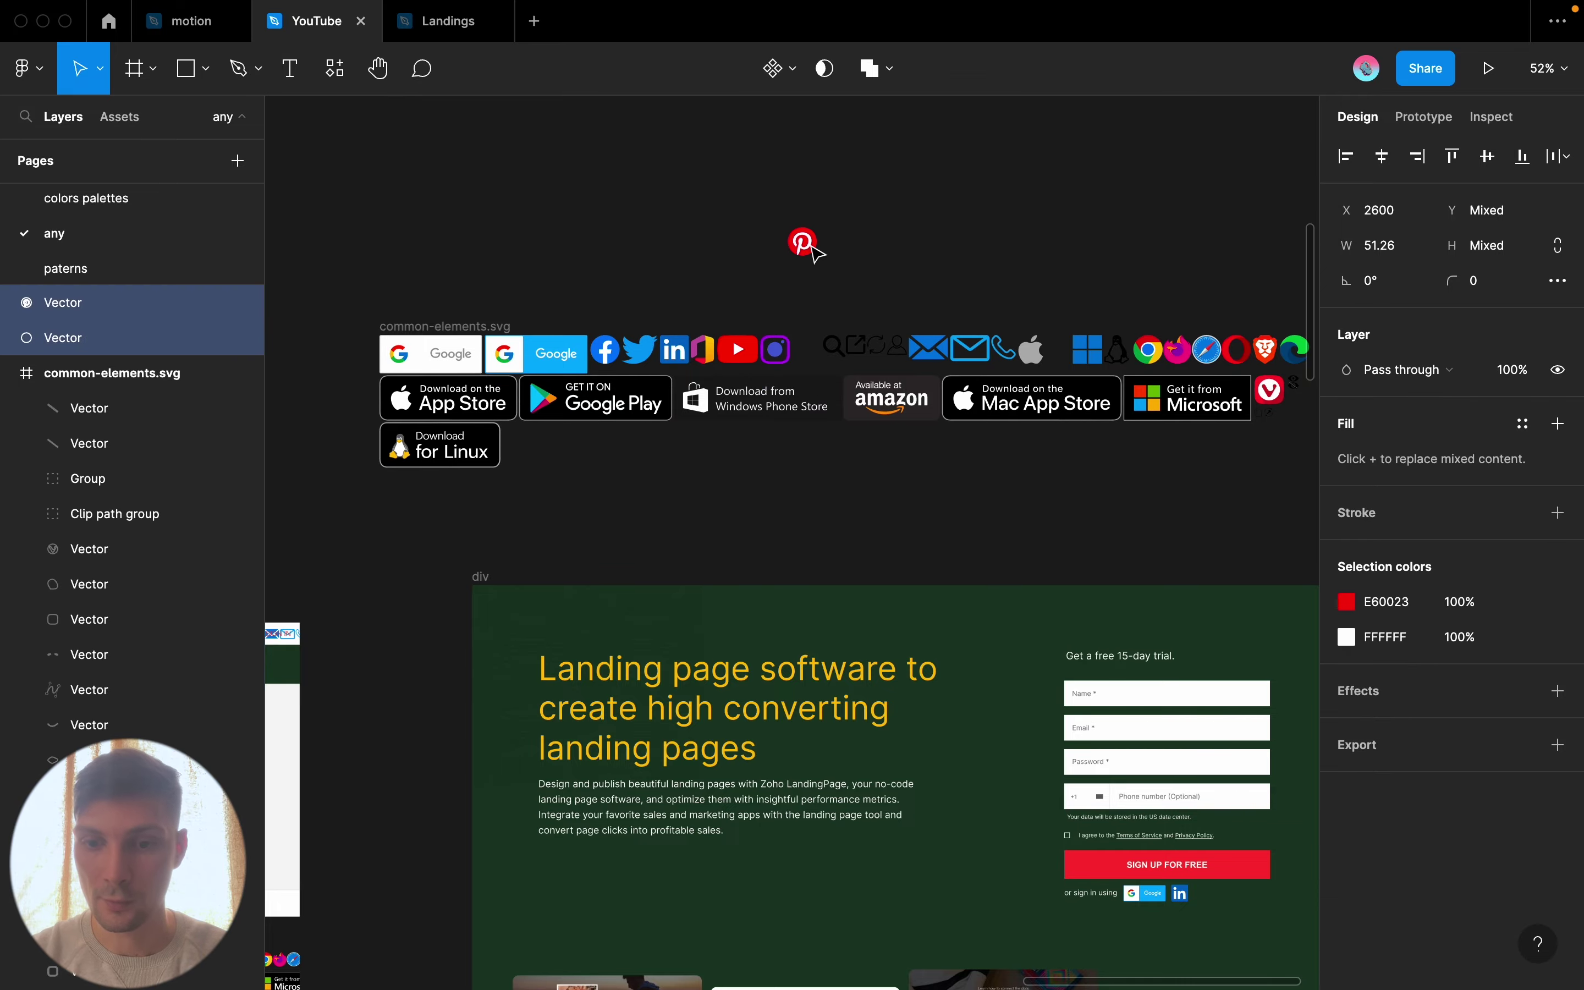
scroll(816, 251, "up", 2)
scroll(815, 252, "up", 5)
scroll(816, 253, "up", 5)
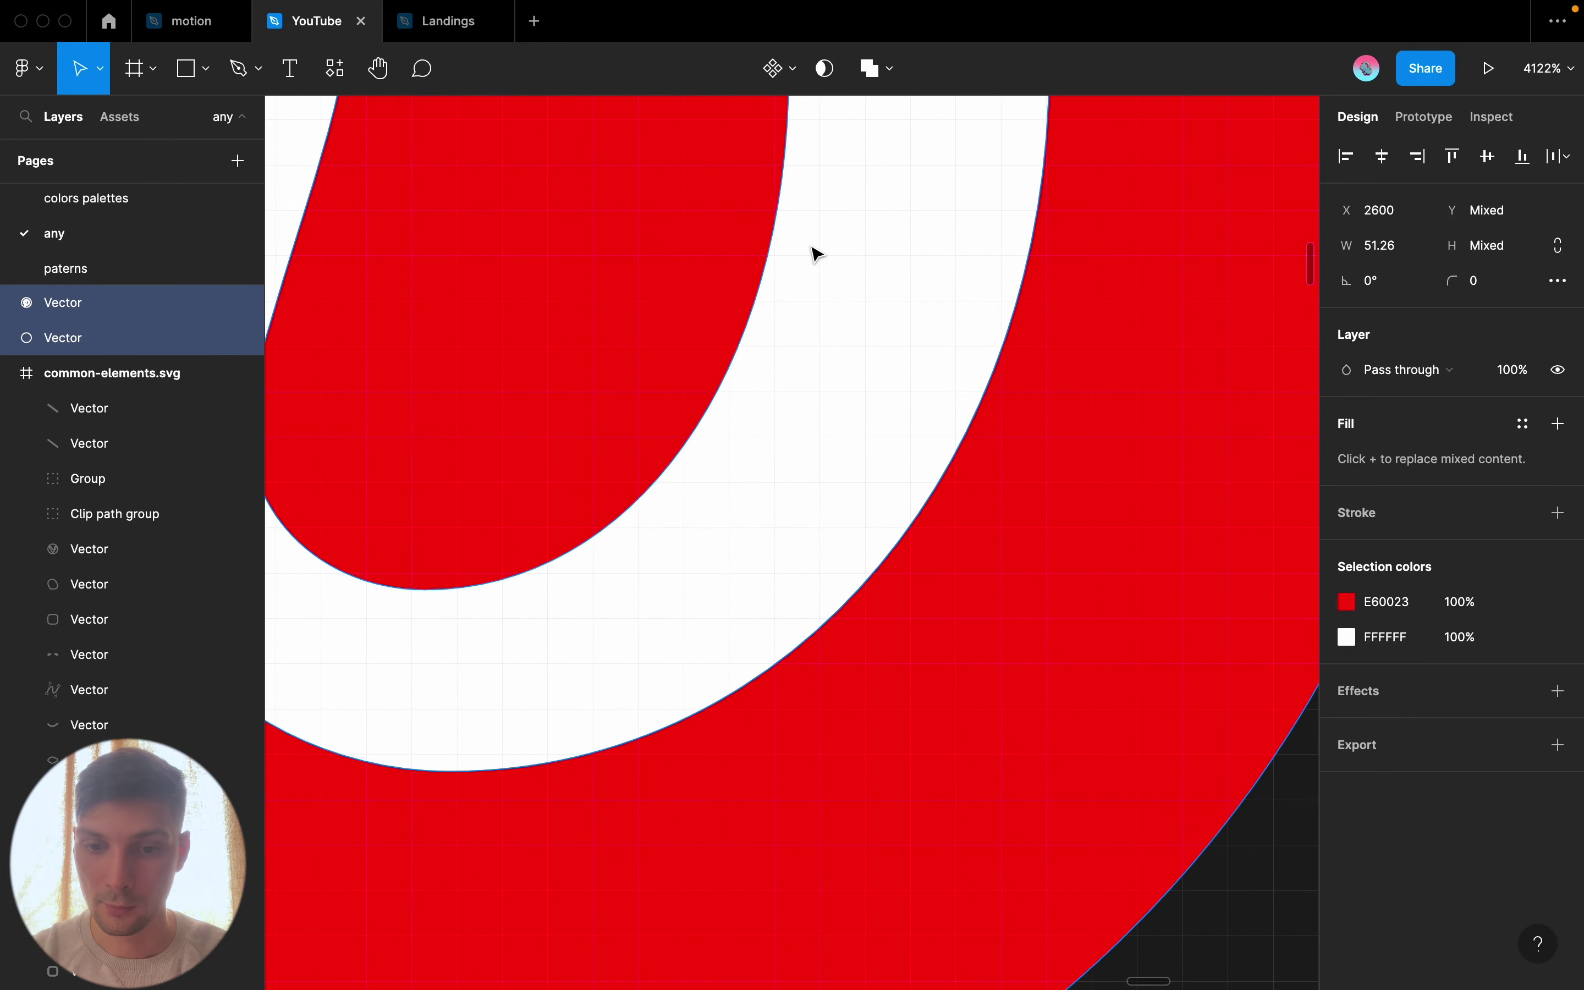
scroll(815, 252, "down", 4)
scroll(815, 252, "down", 3)
scroll(816, 252, "down", 3)
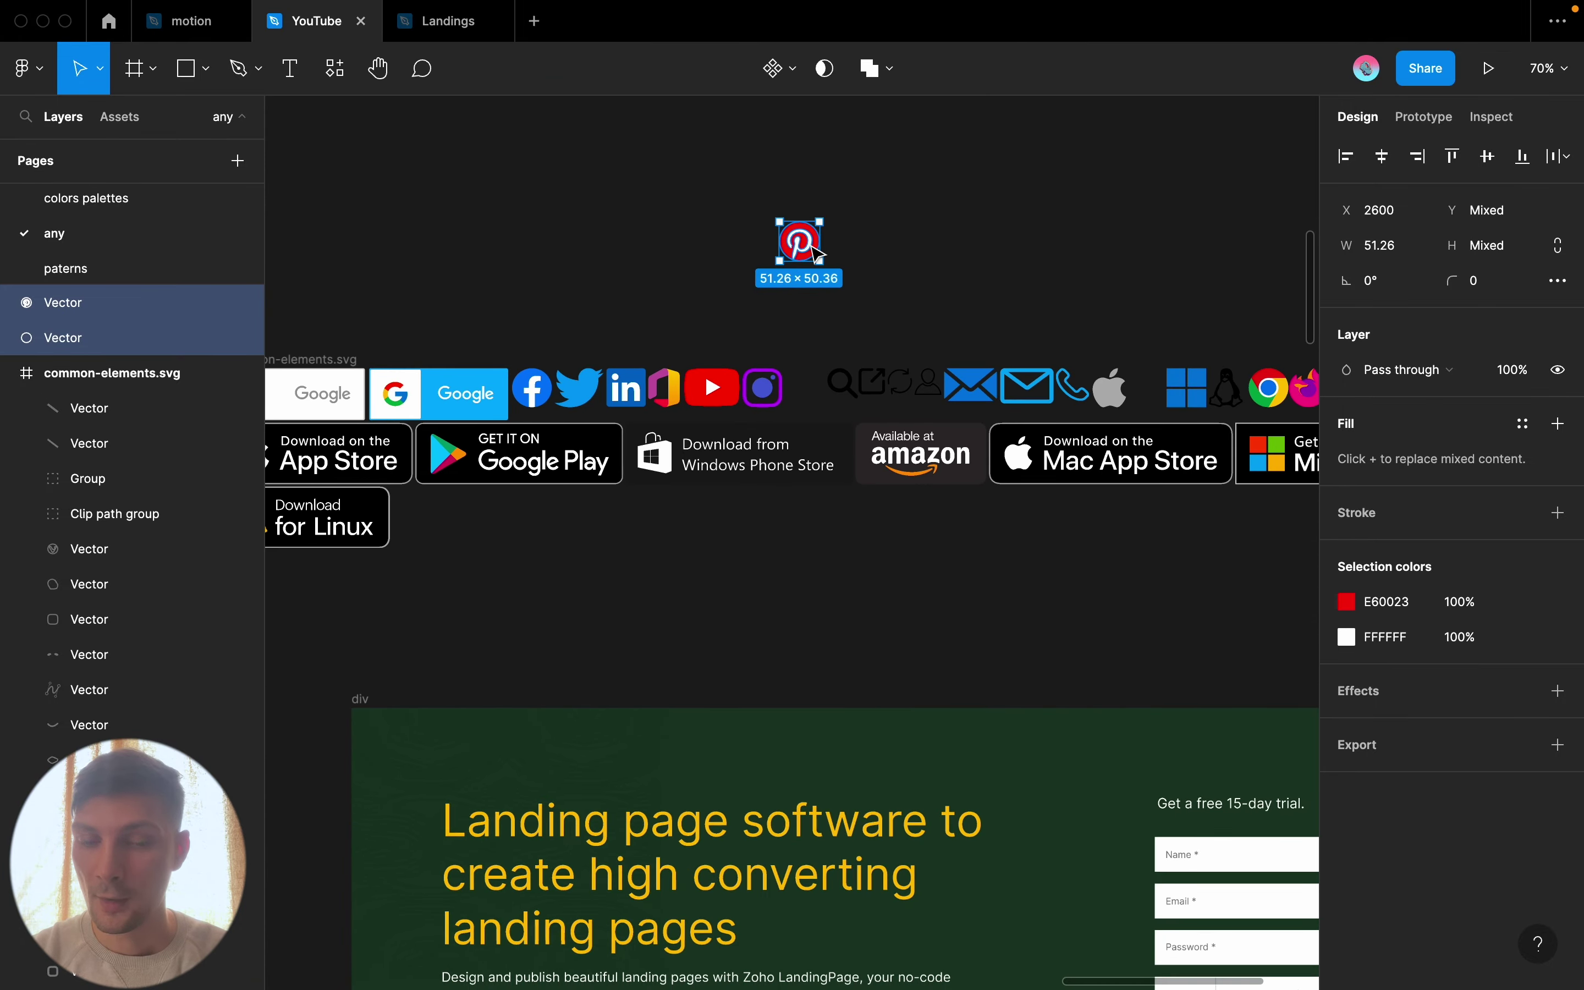
scroll(816, 251, "down", 2)
scroll(816, 252, "up", 1)
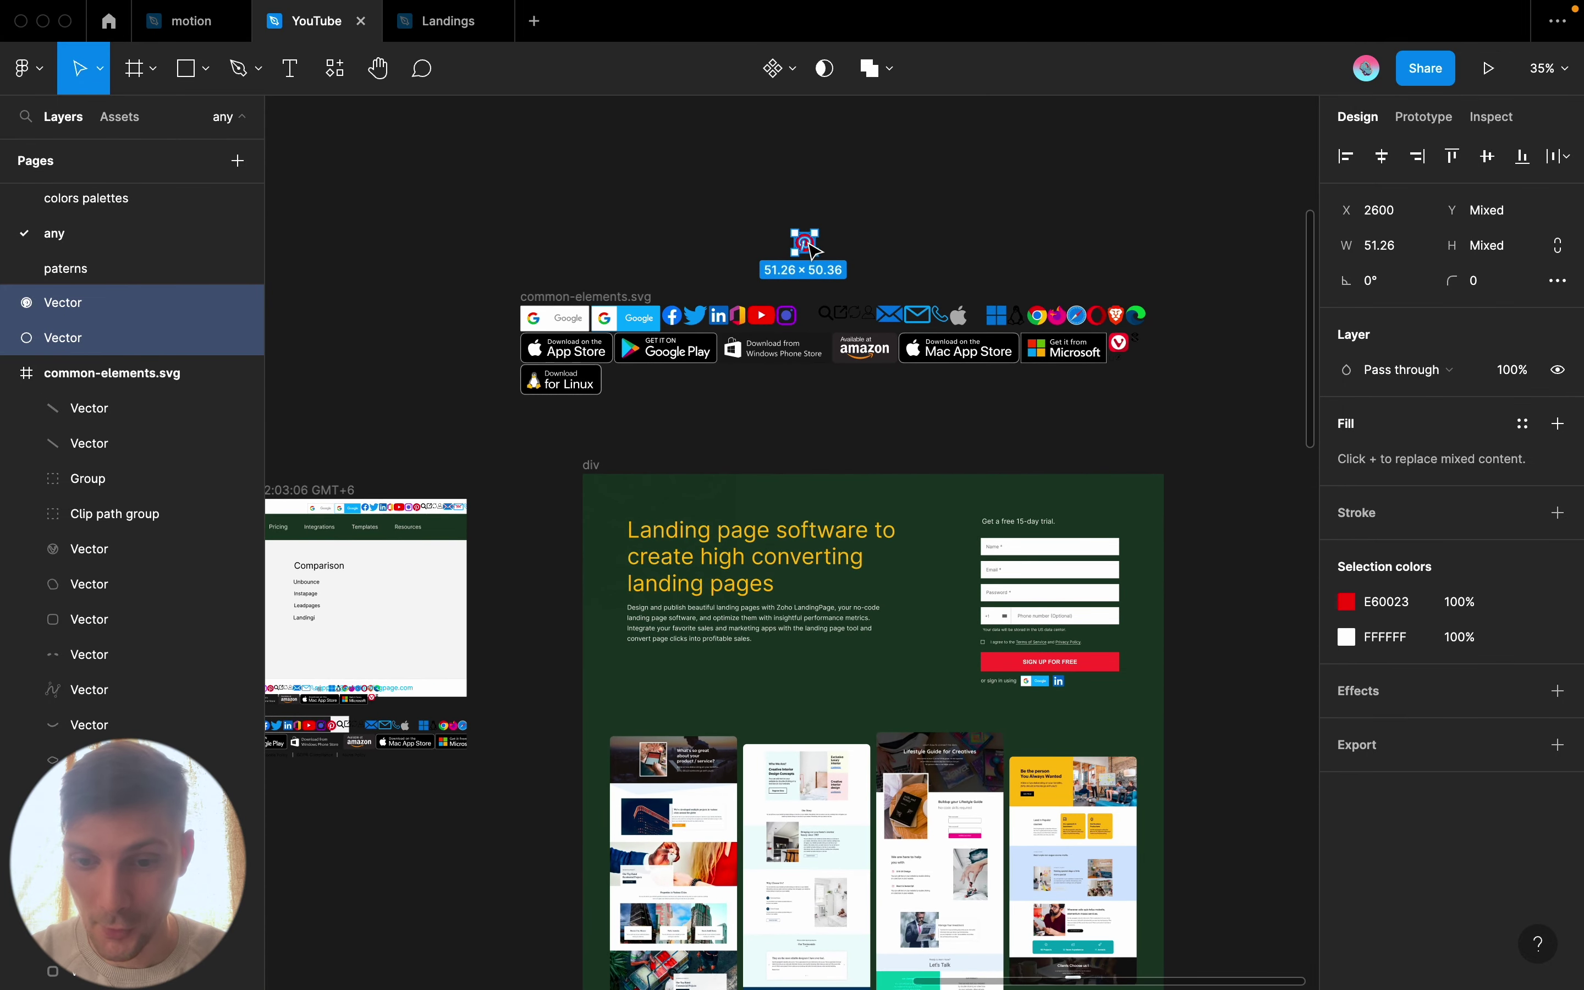